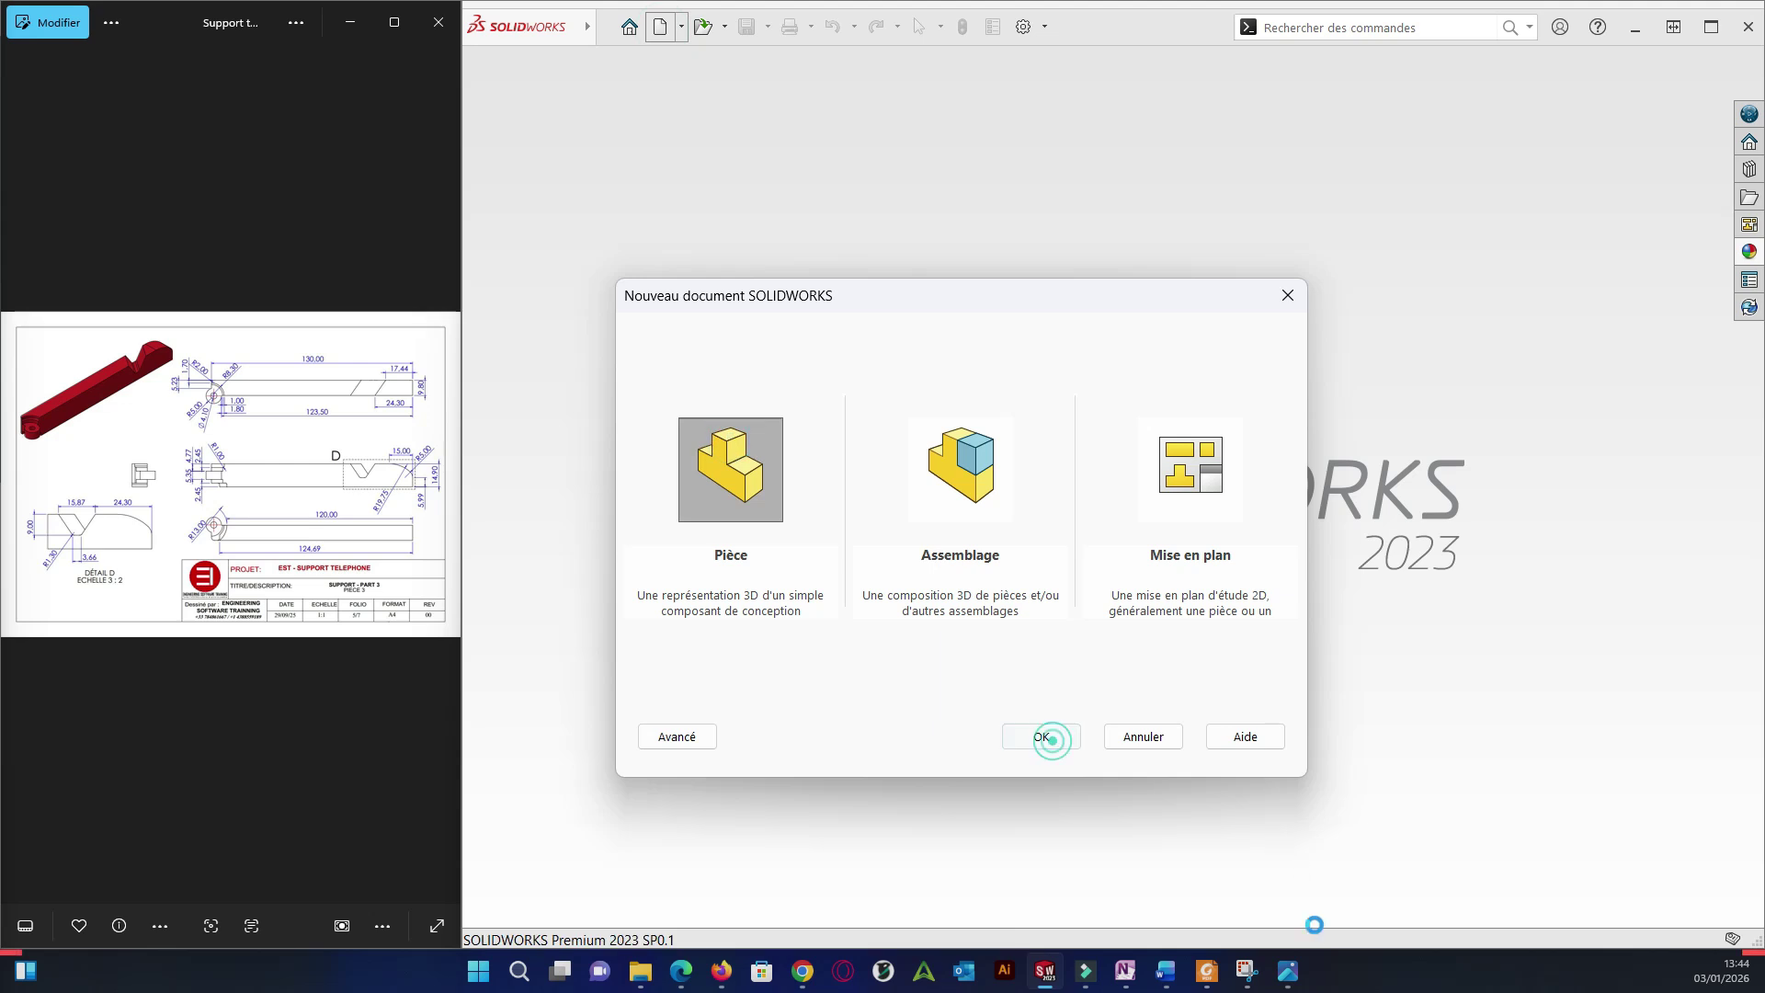
Start a sketch on the top plane and sketch a corner rectangle from the origin, about 21 mm high.
scroll(312, 531, up, 2)
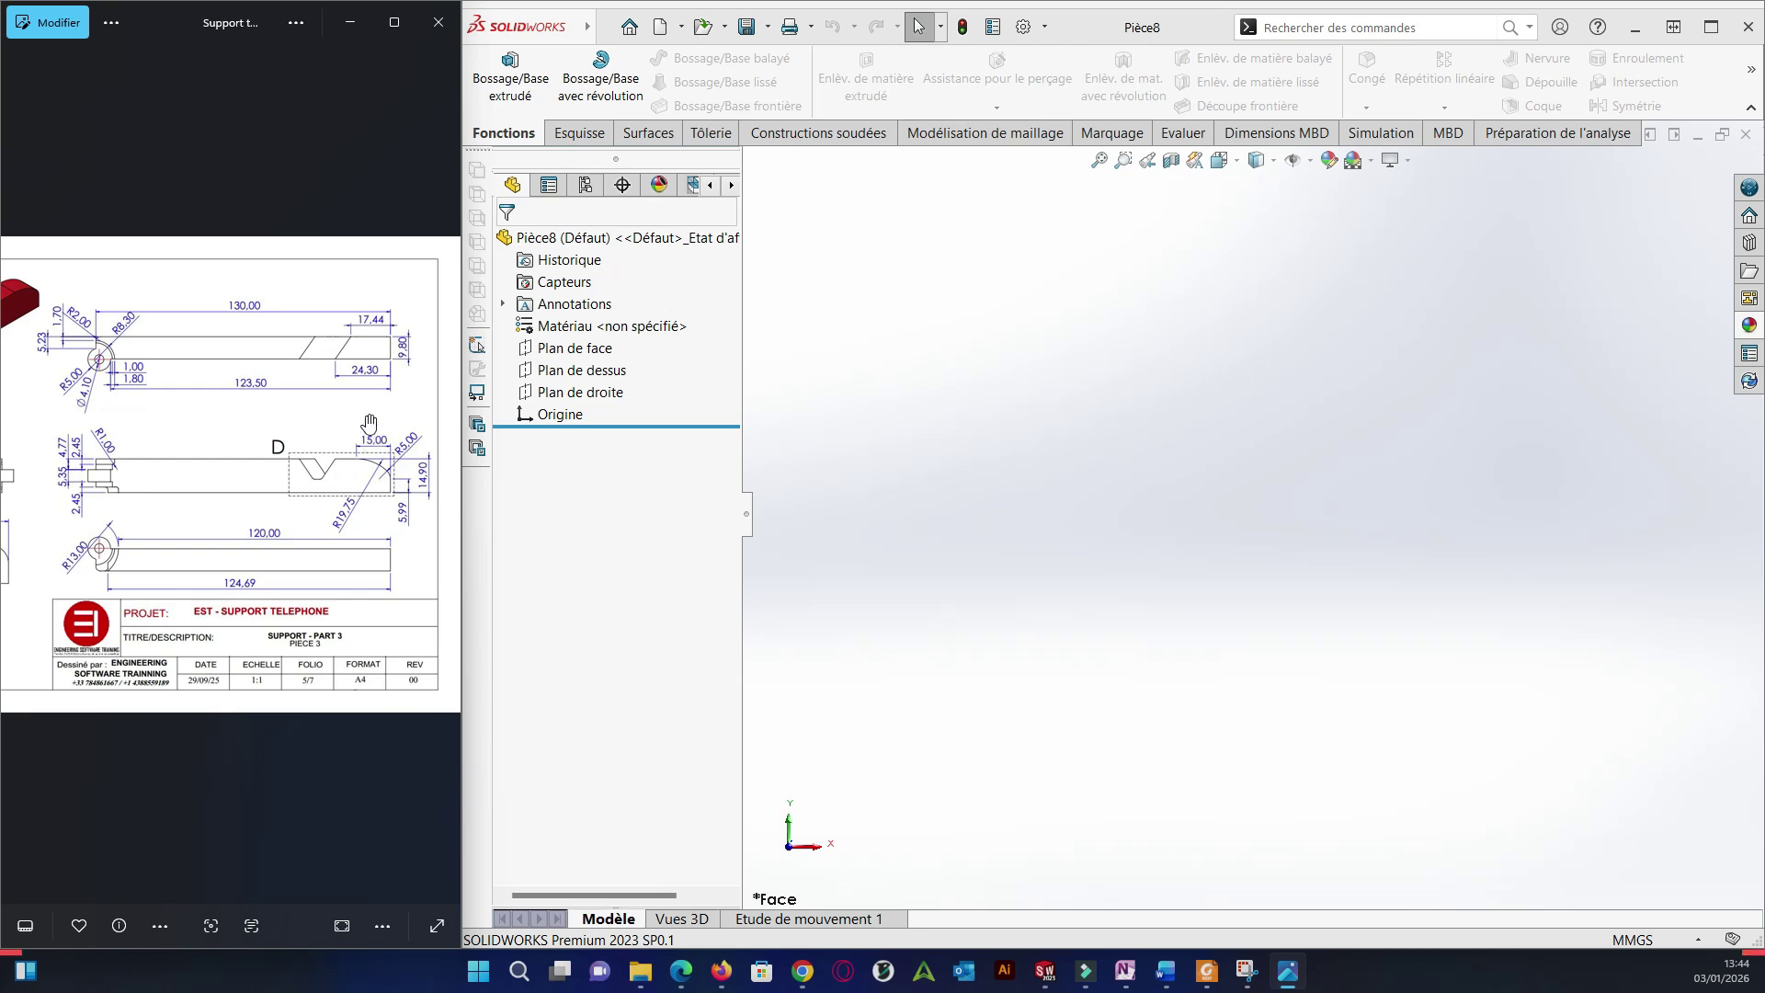
click(582, 369)
click(655, 348)
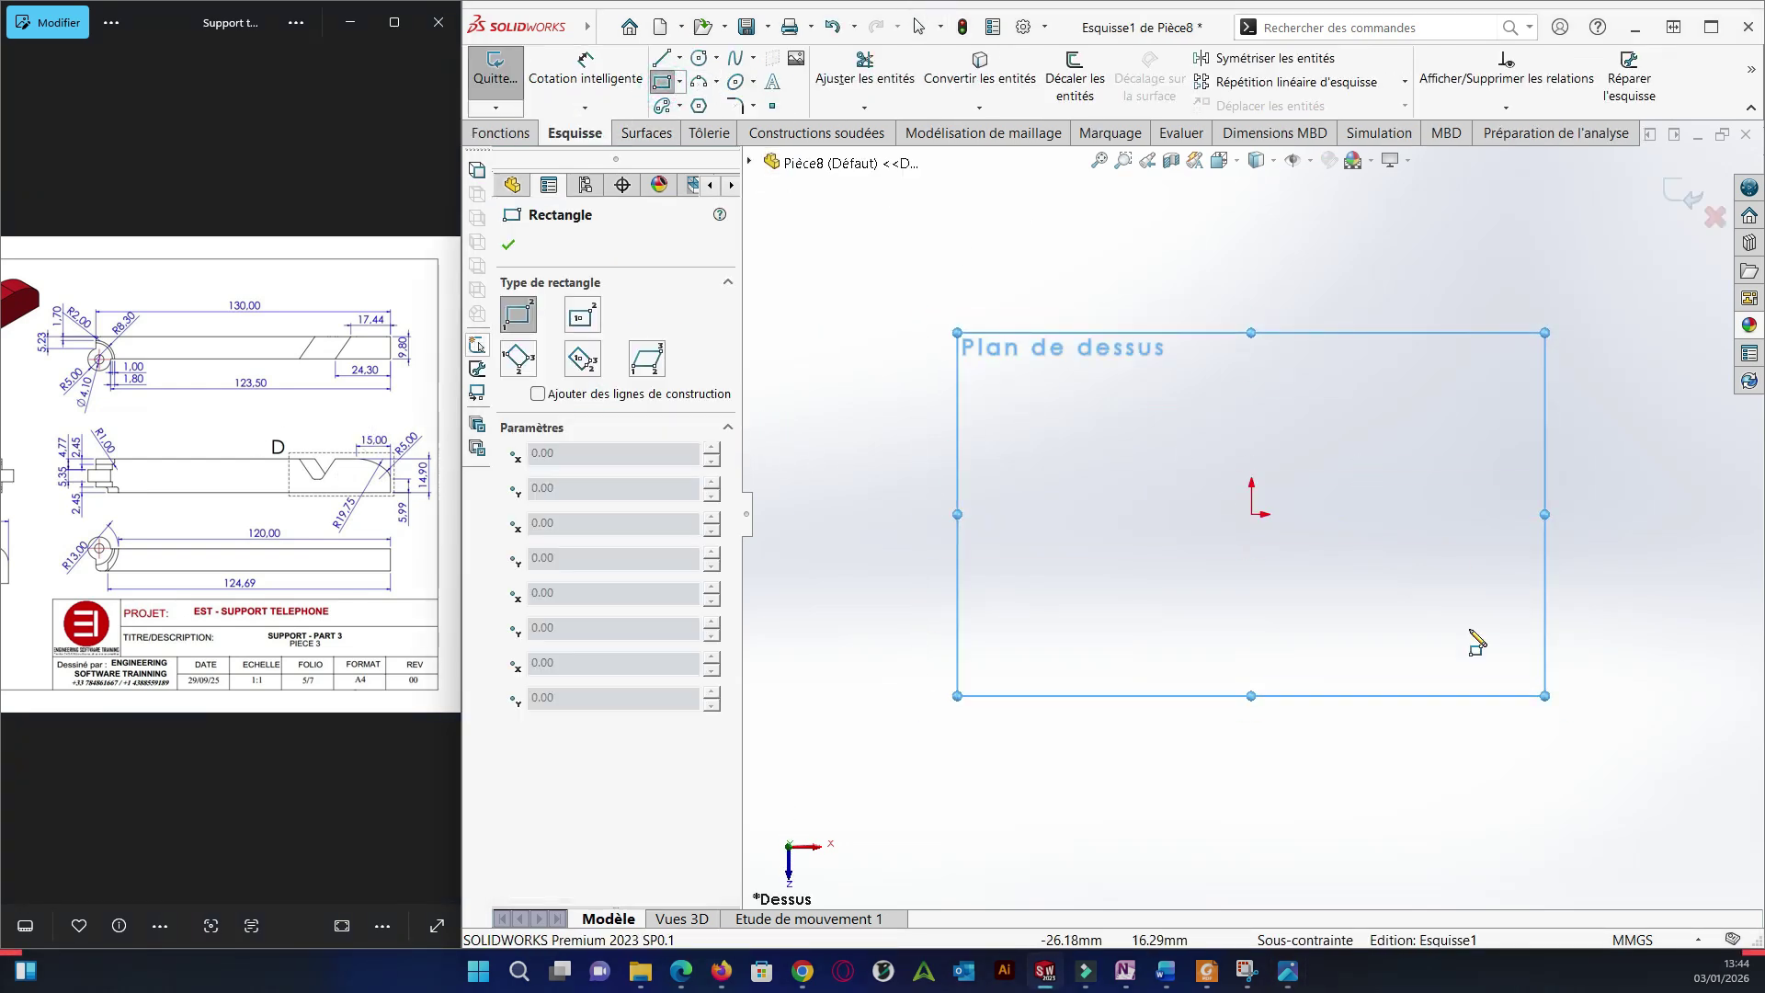
click(1251, 514)
click(1613, 584)
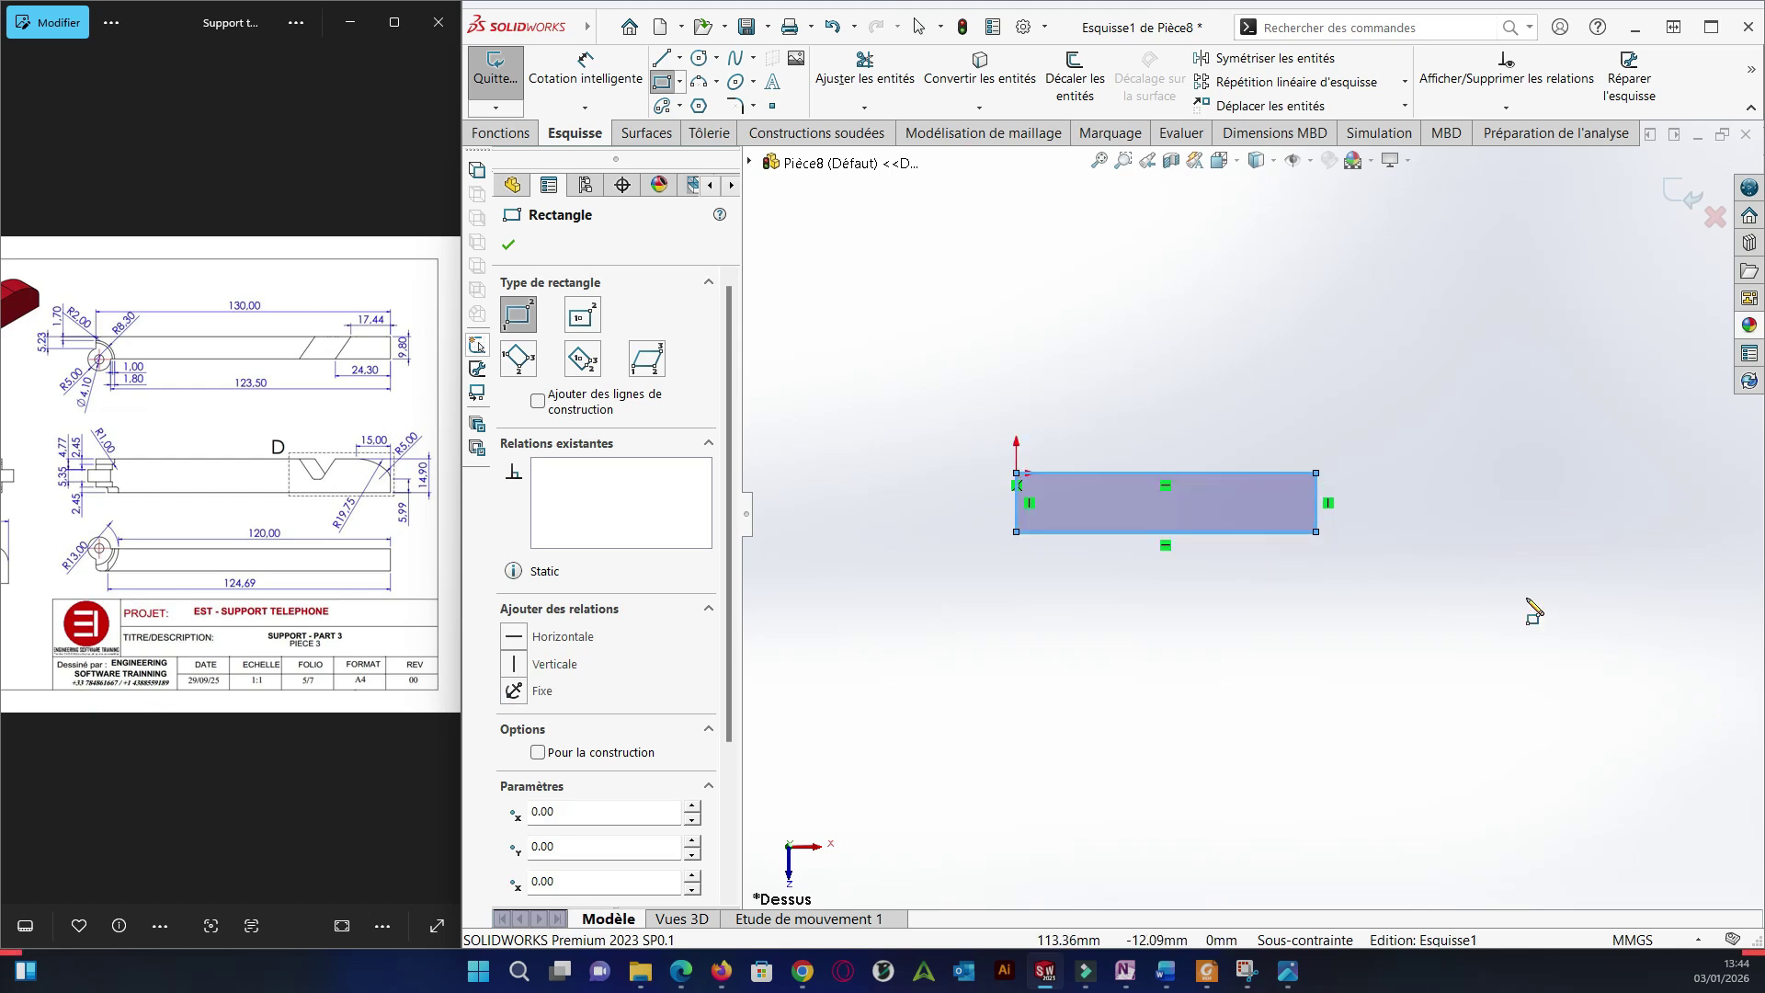
Dimension the rectangle to 9.8 mm high and 130 mm long.
click(586, 69)
click(1316, 511)
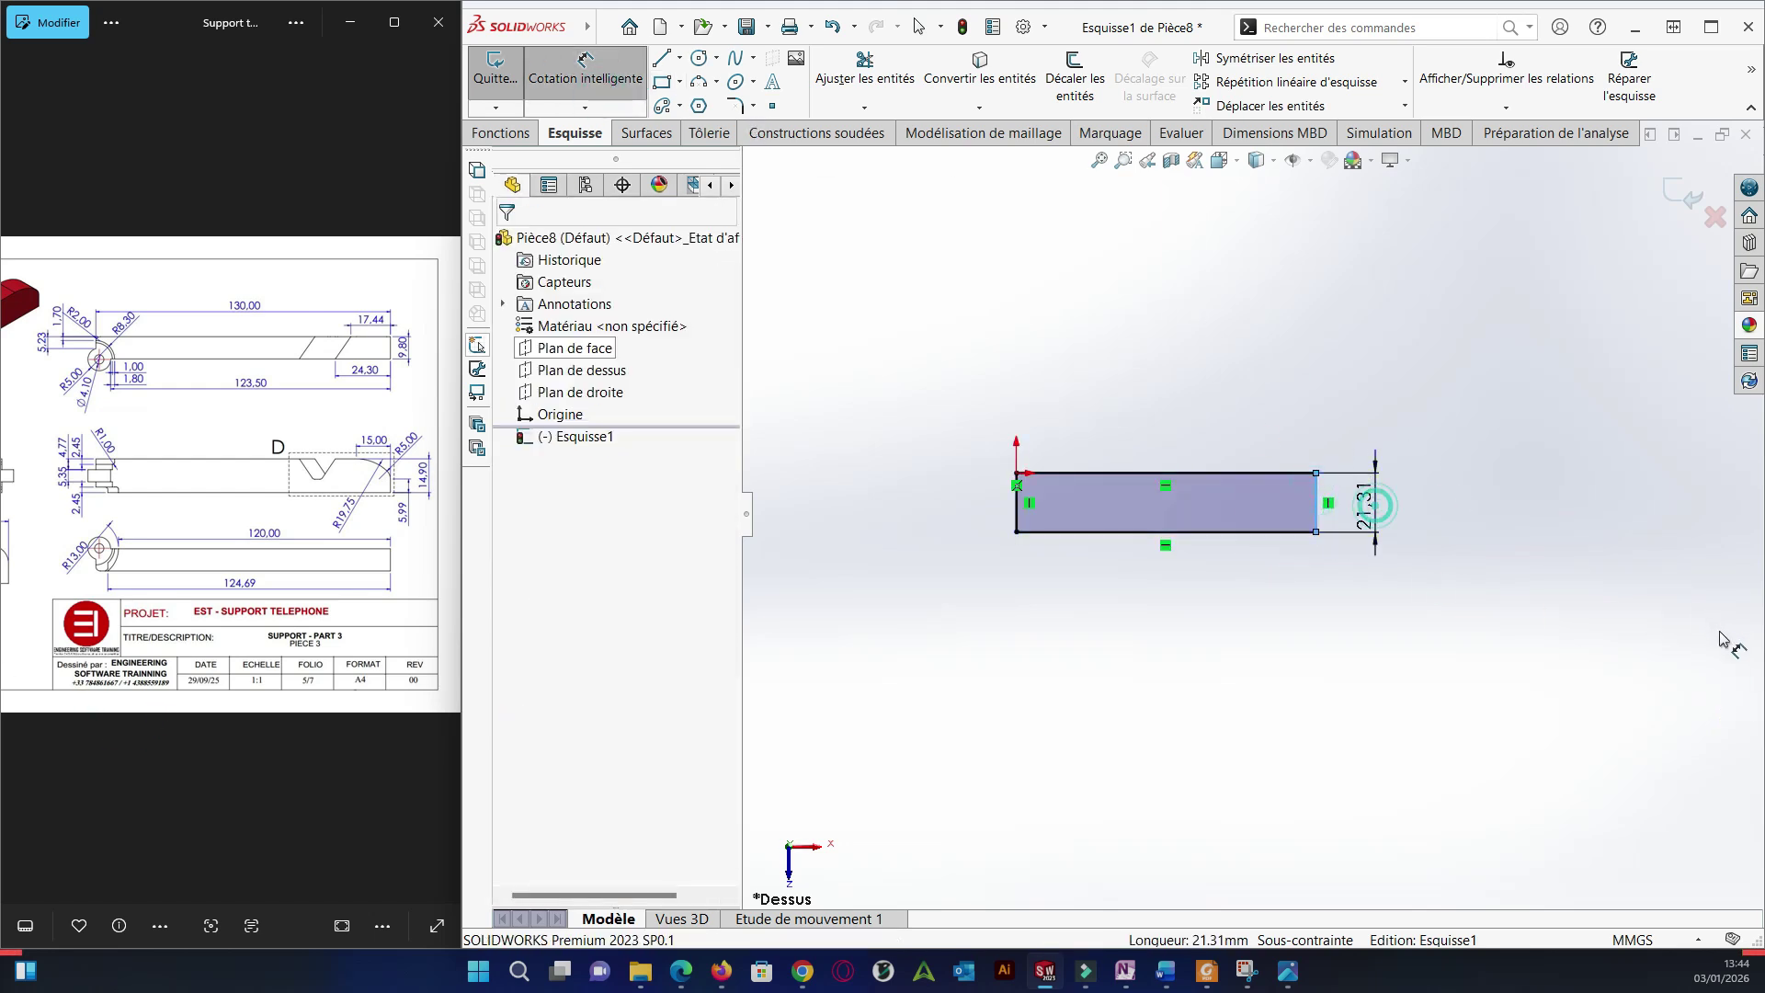
click(1375, 611)
text(9.8)
key(Return)
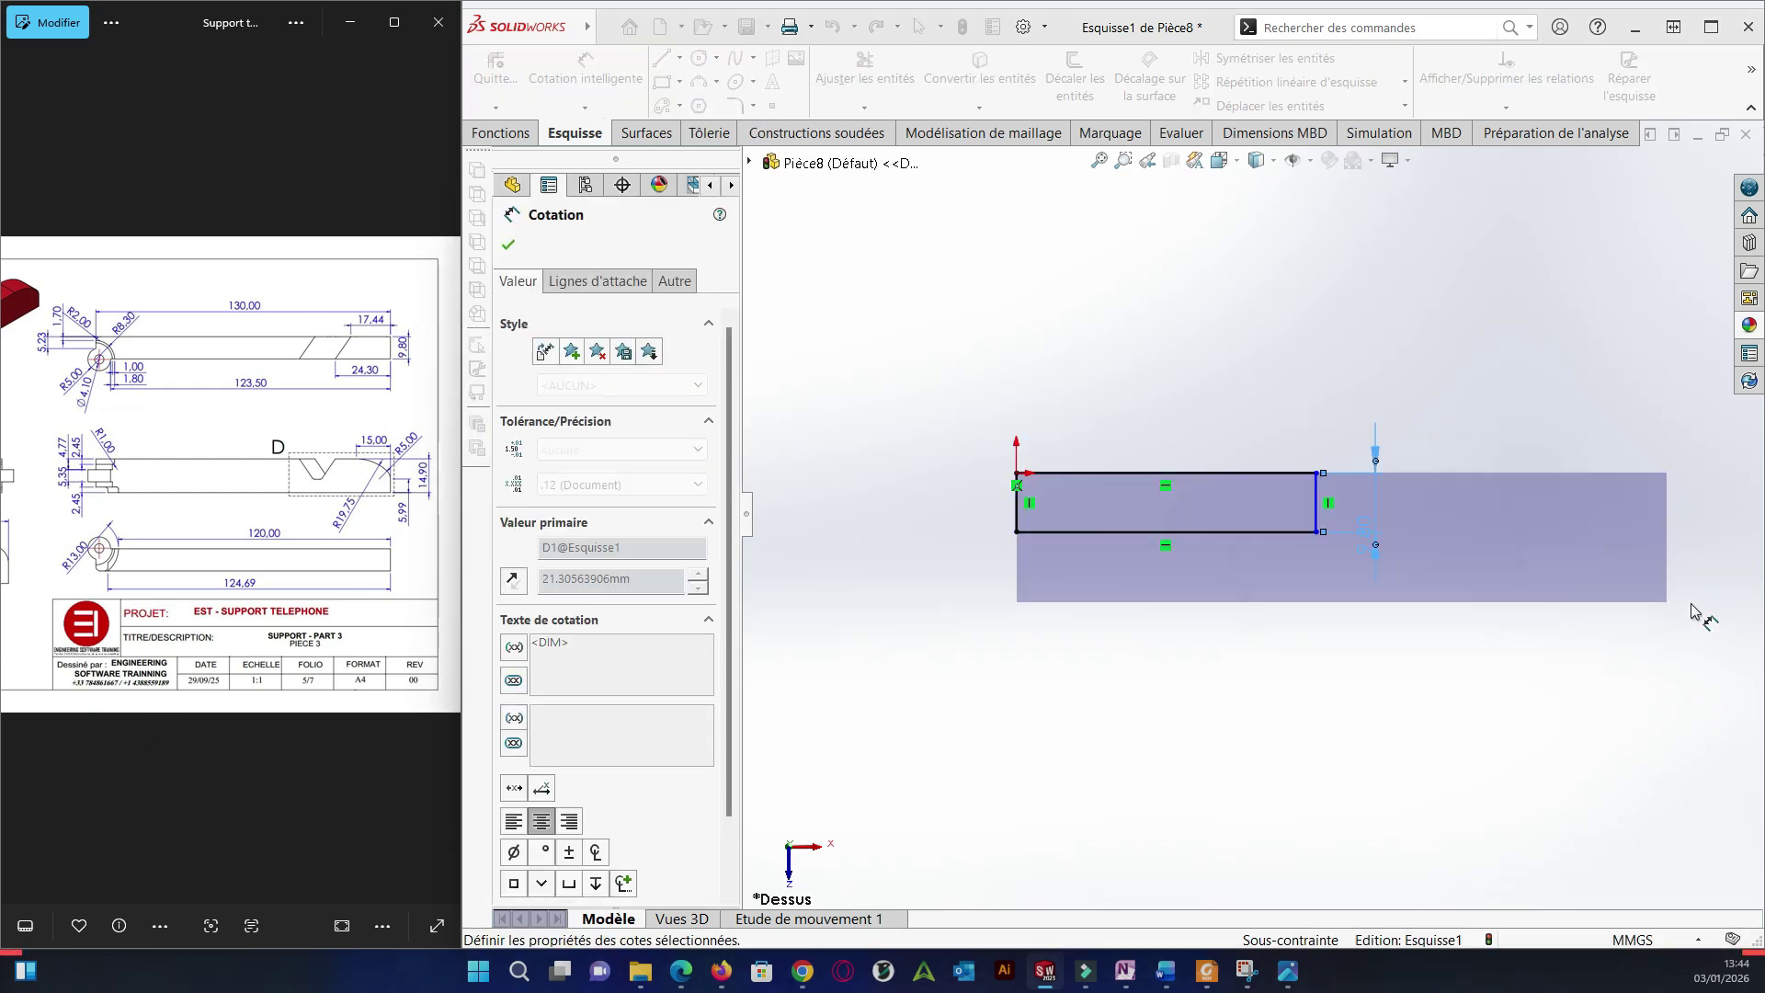
click(1222, 474)
click(1163, 436)
text(130)
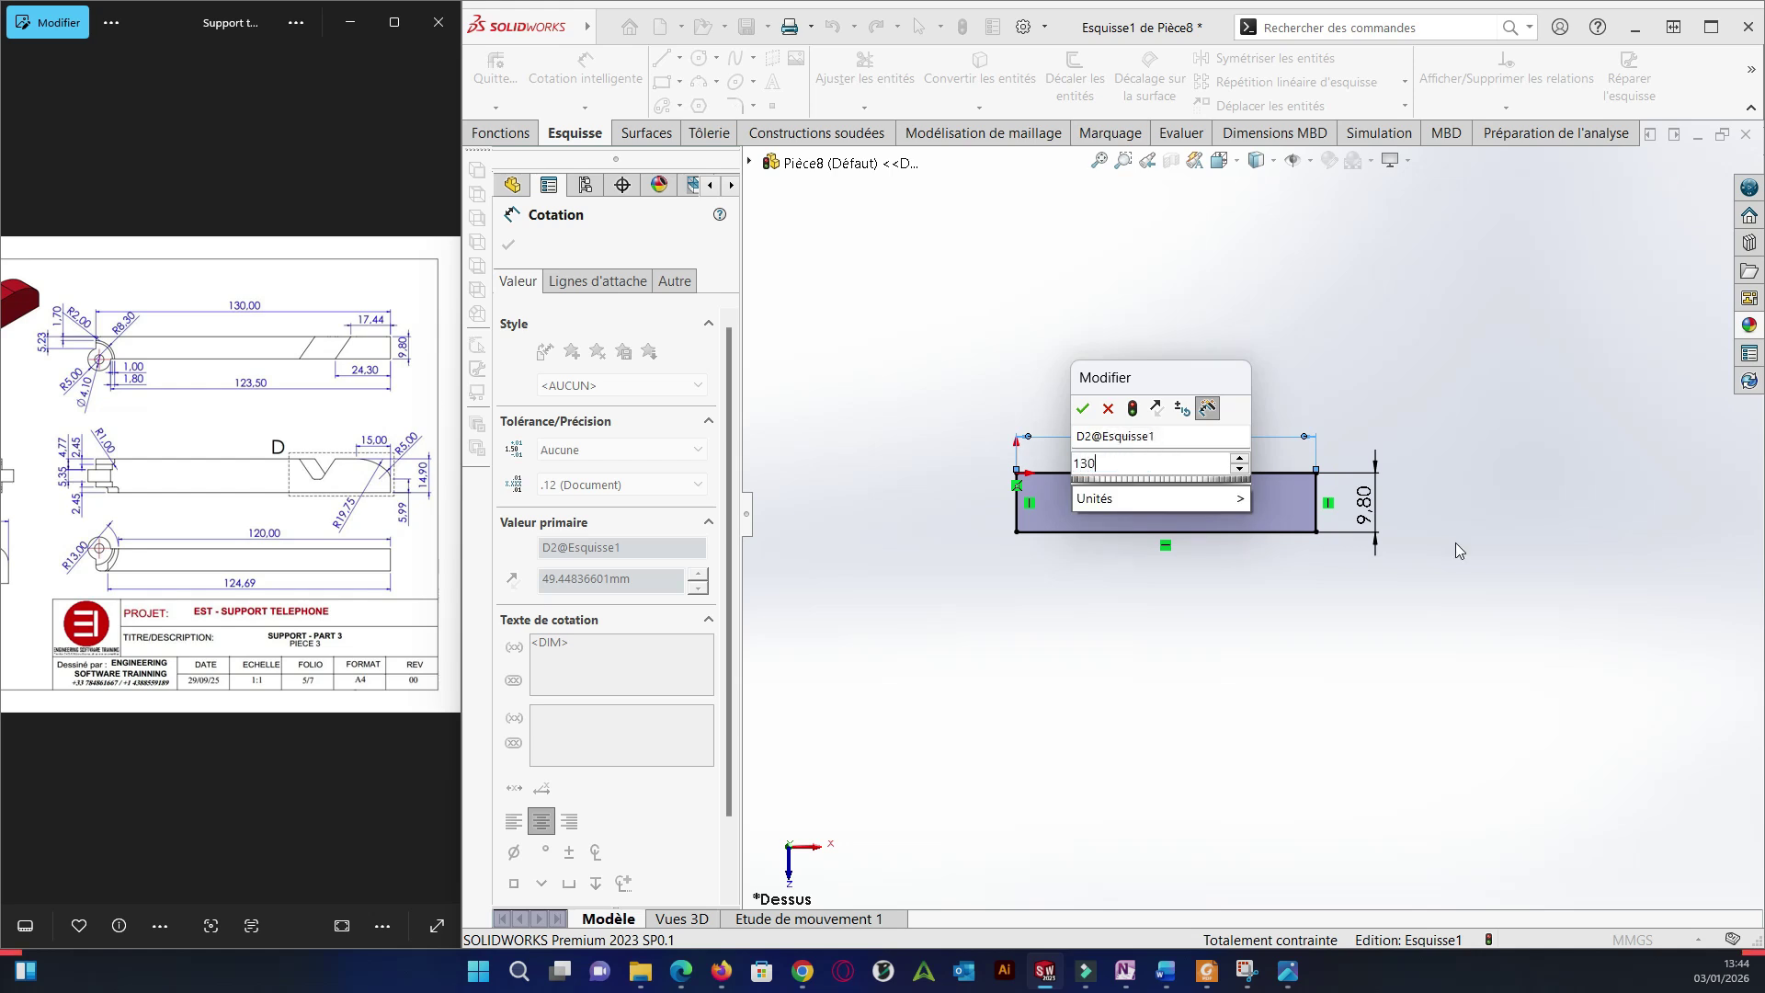
key(Return)
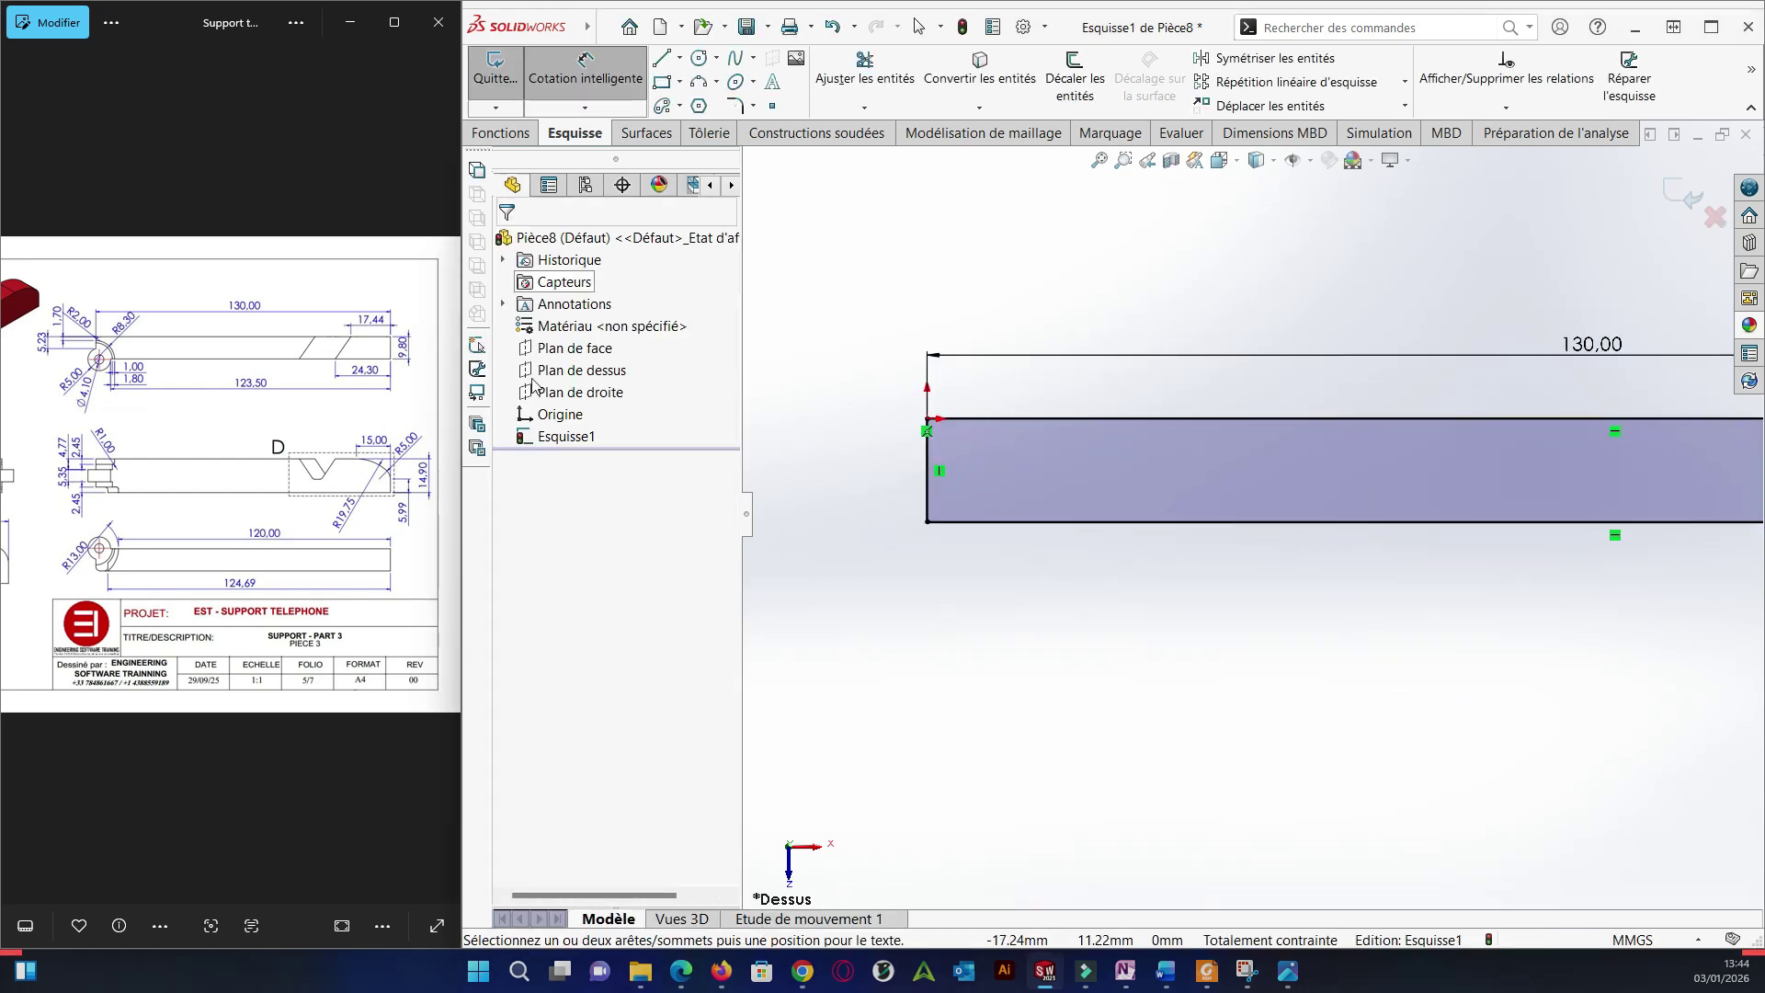
Sketch a three-point arc of about 7 mm radius around the rectangle's lower-left corner, from its left edge to its bottom edge.
scroll(203, 378, up, 3)
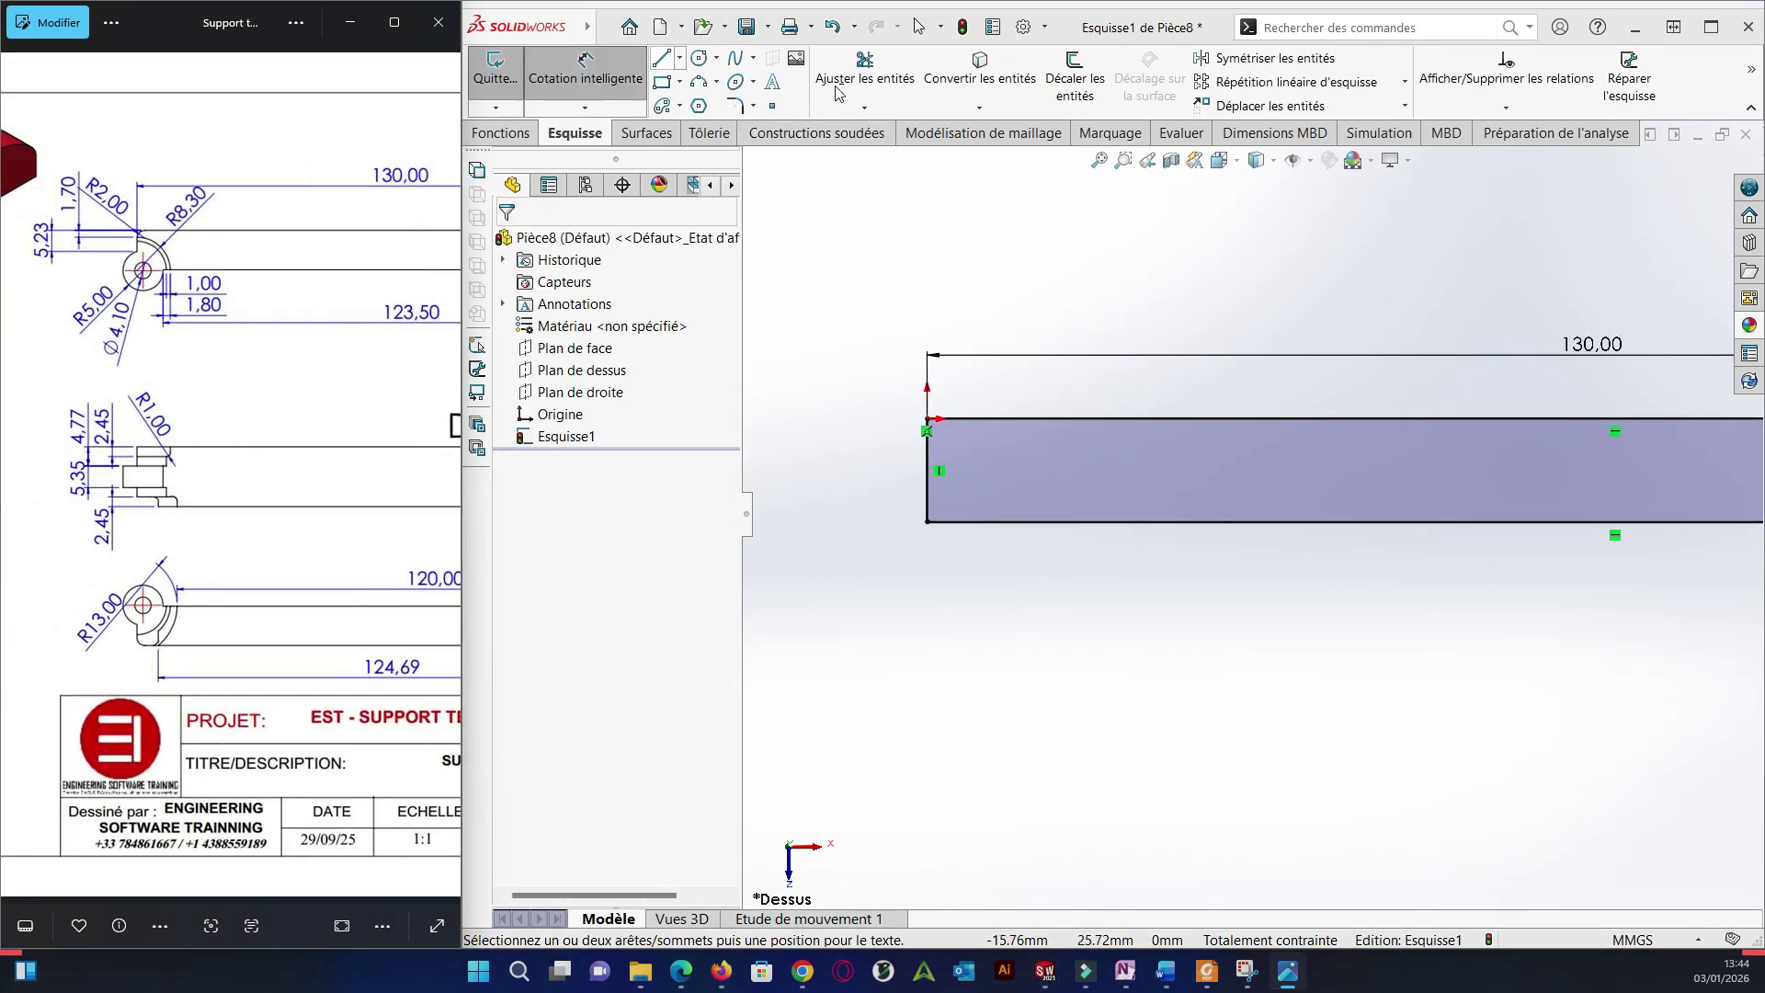
click(699, 81)
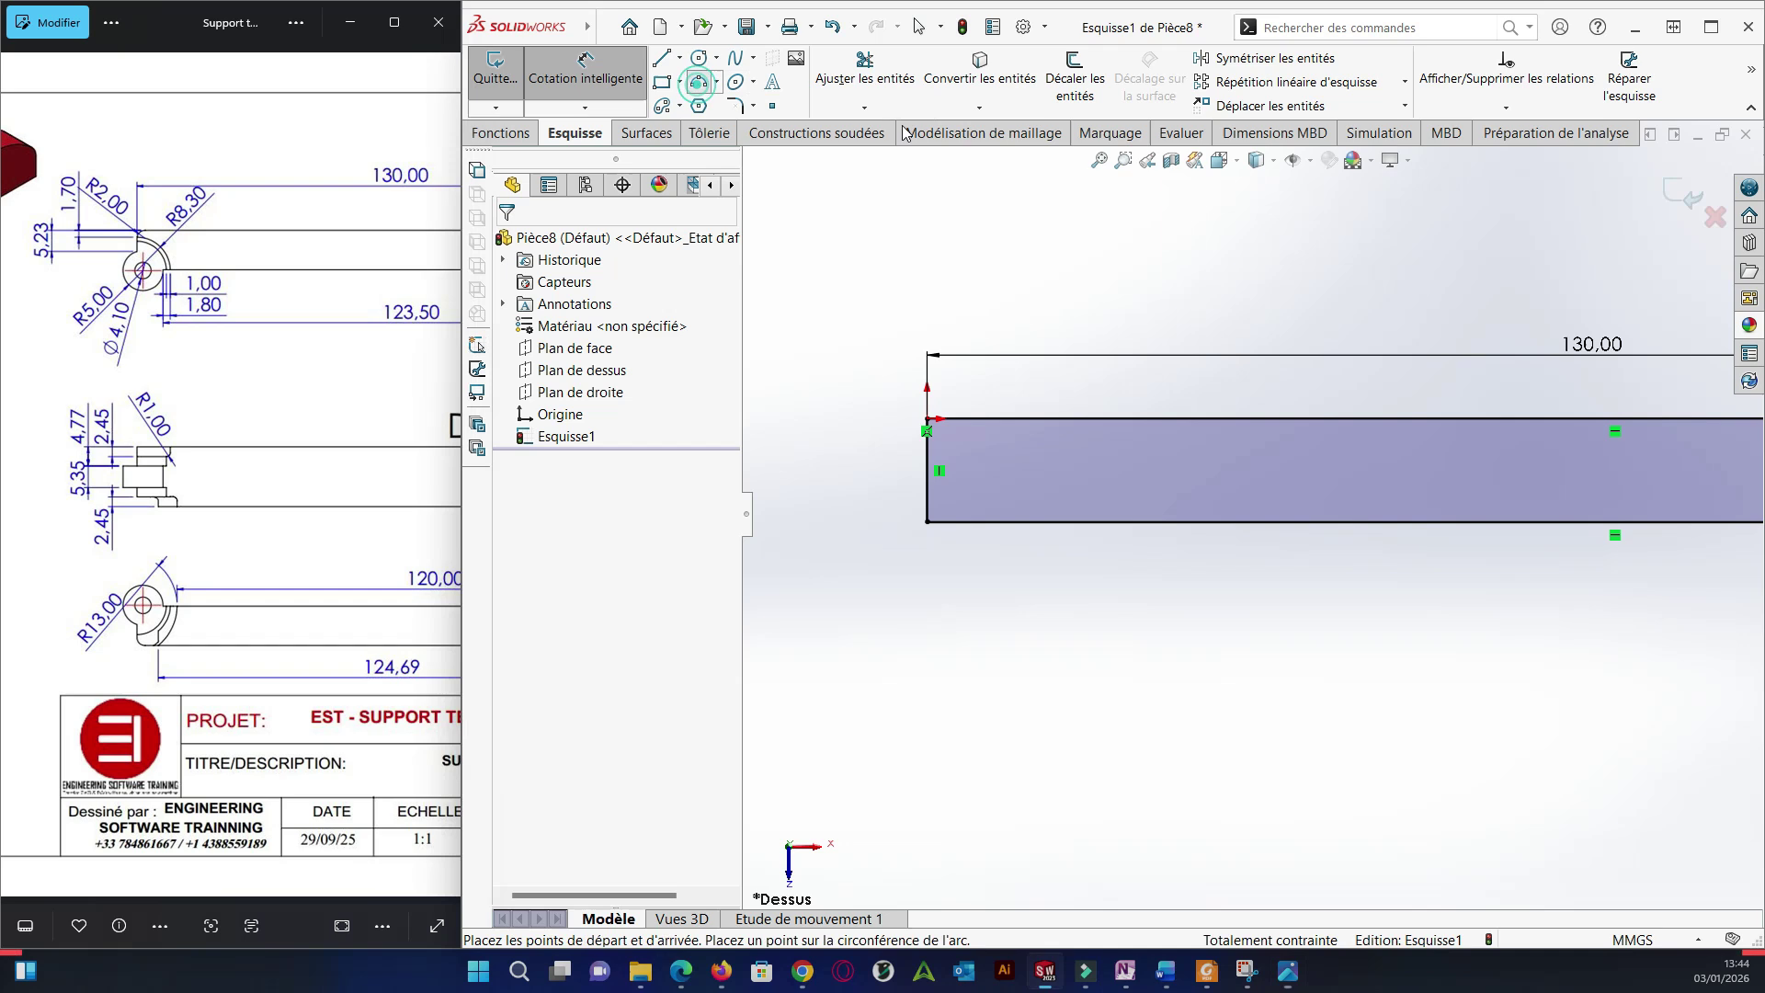
click(927, 470)
click(1003, 534)
click(930, 603)
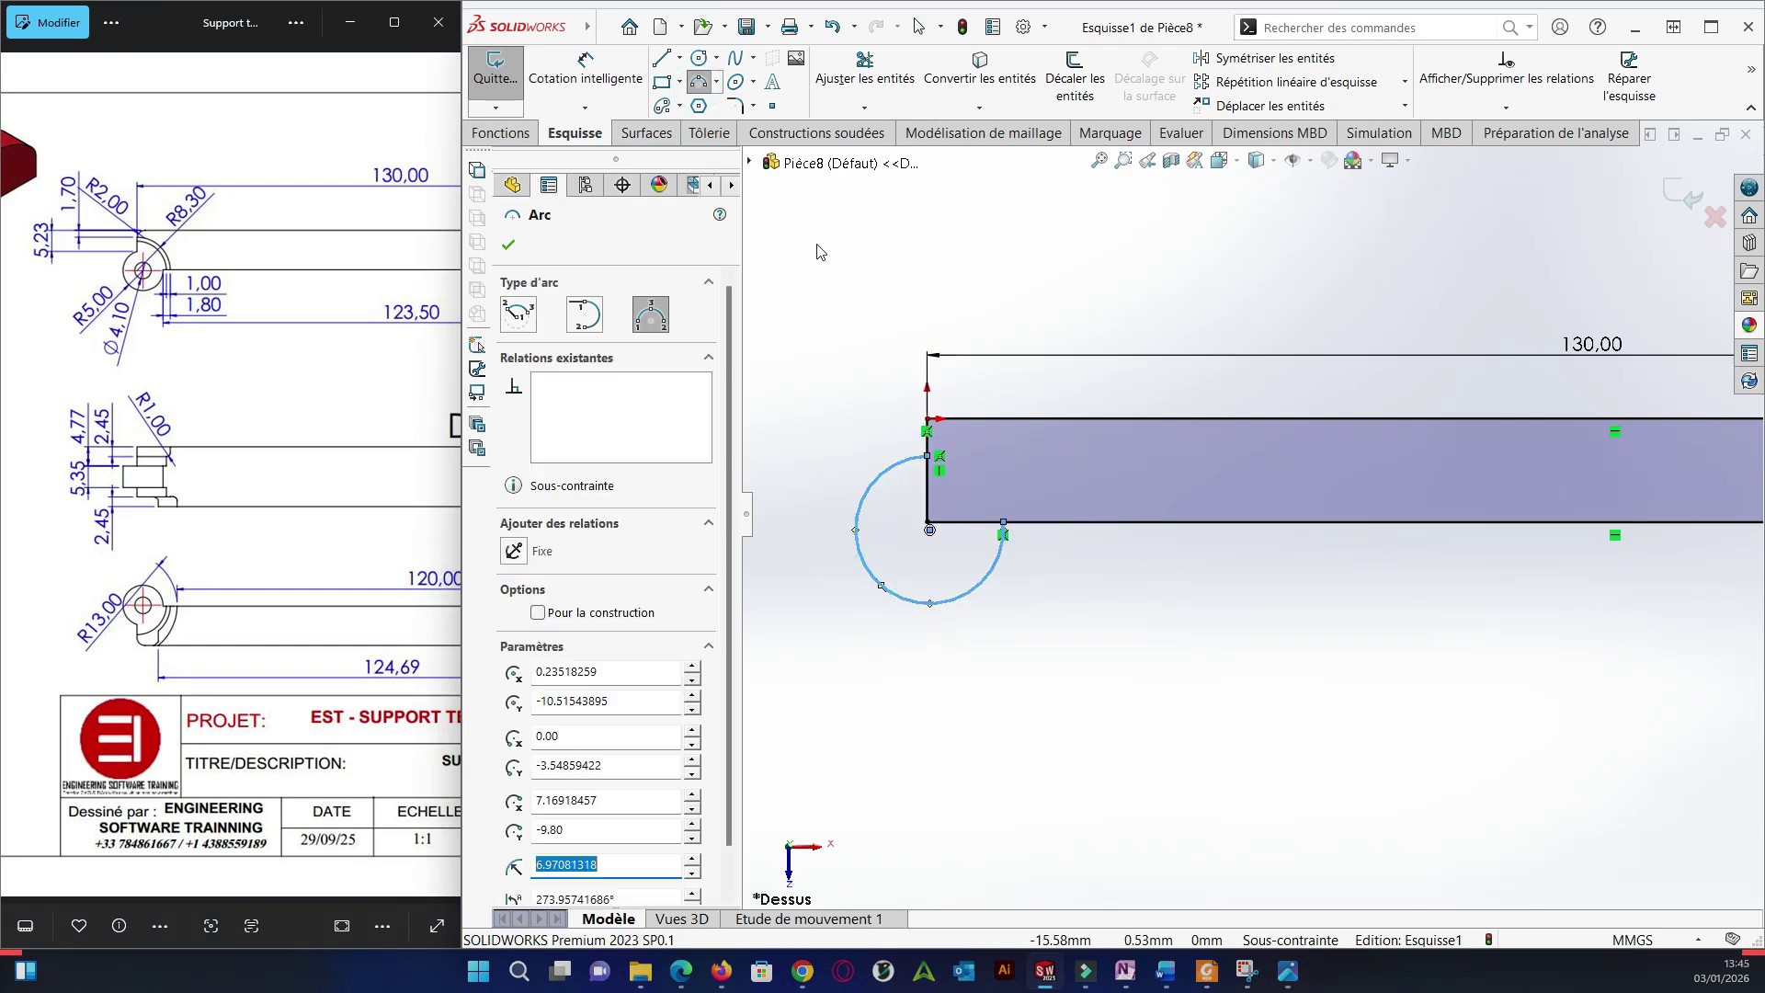
Set the distance between the arc's upper endpoint and the rectangle's top edge to 5.23 mm.
click(598, 99)
click(926, 455)
click(956, 419)
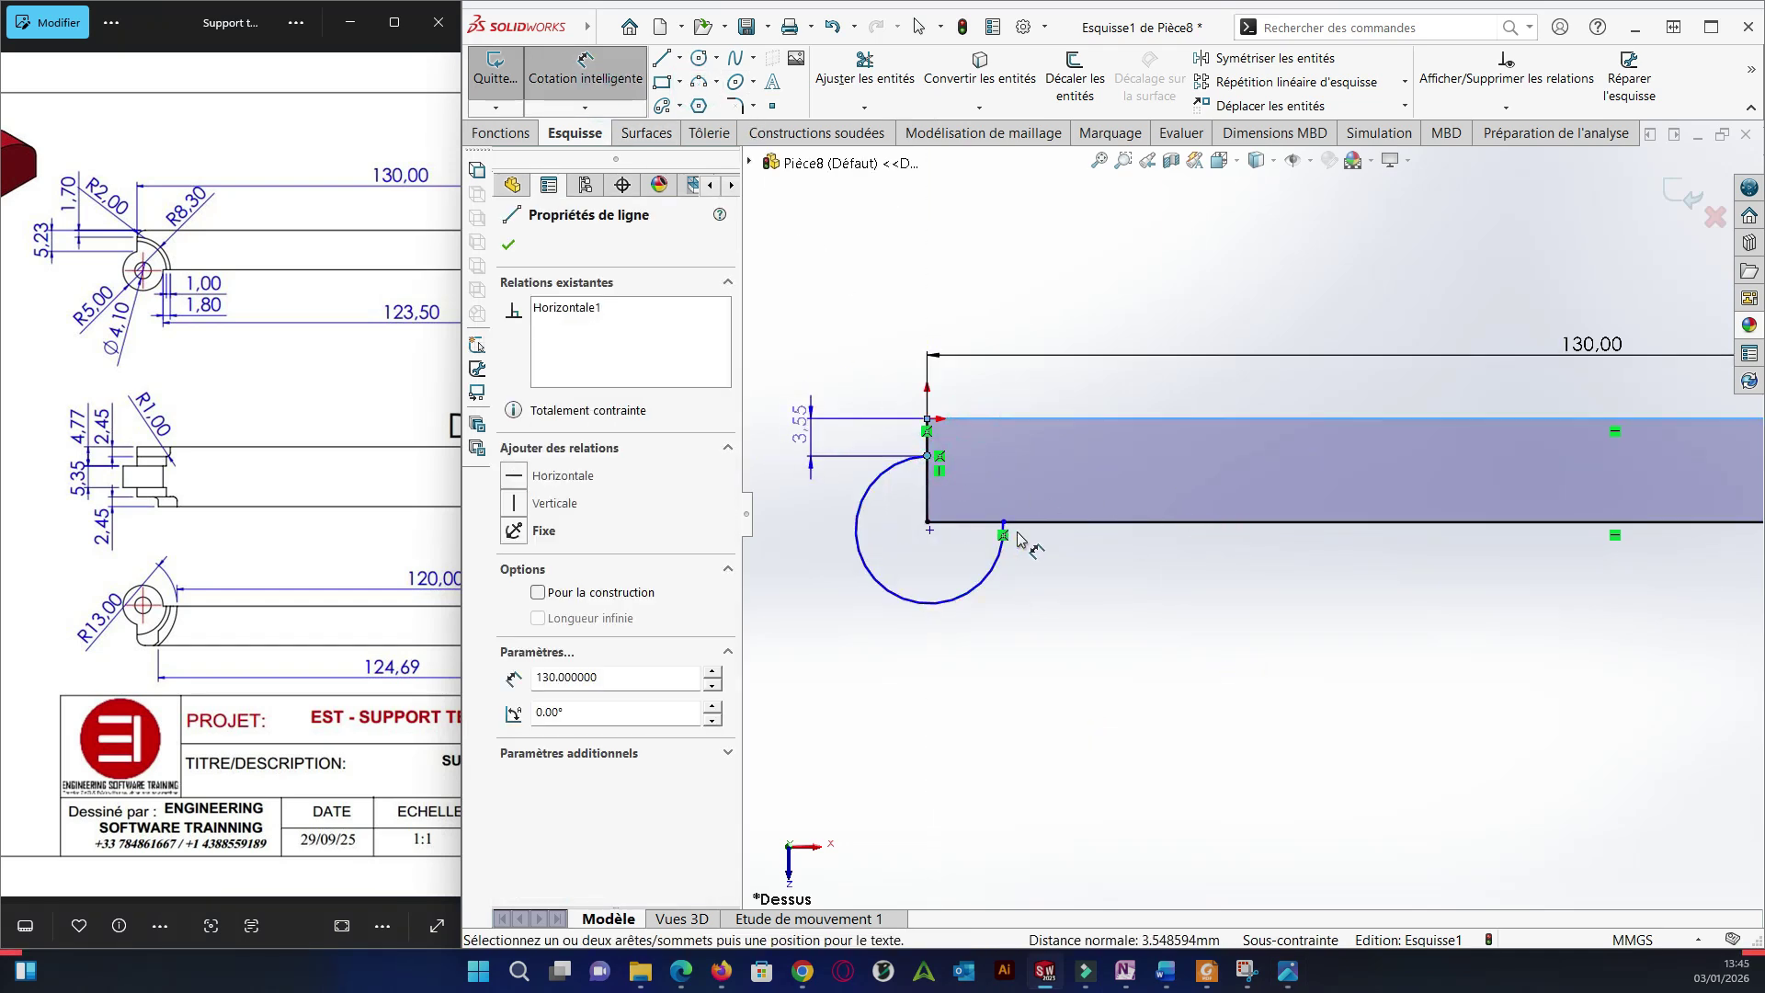
click(855, 437)
text(5.23)
key(Return)
key(Escape)
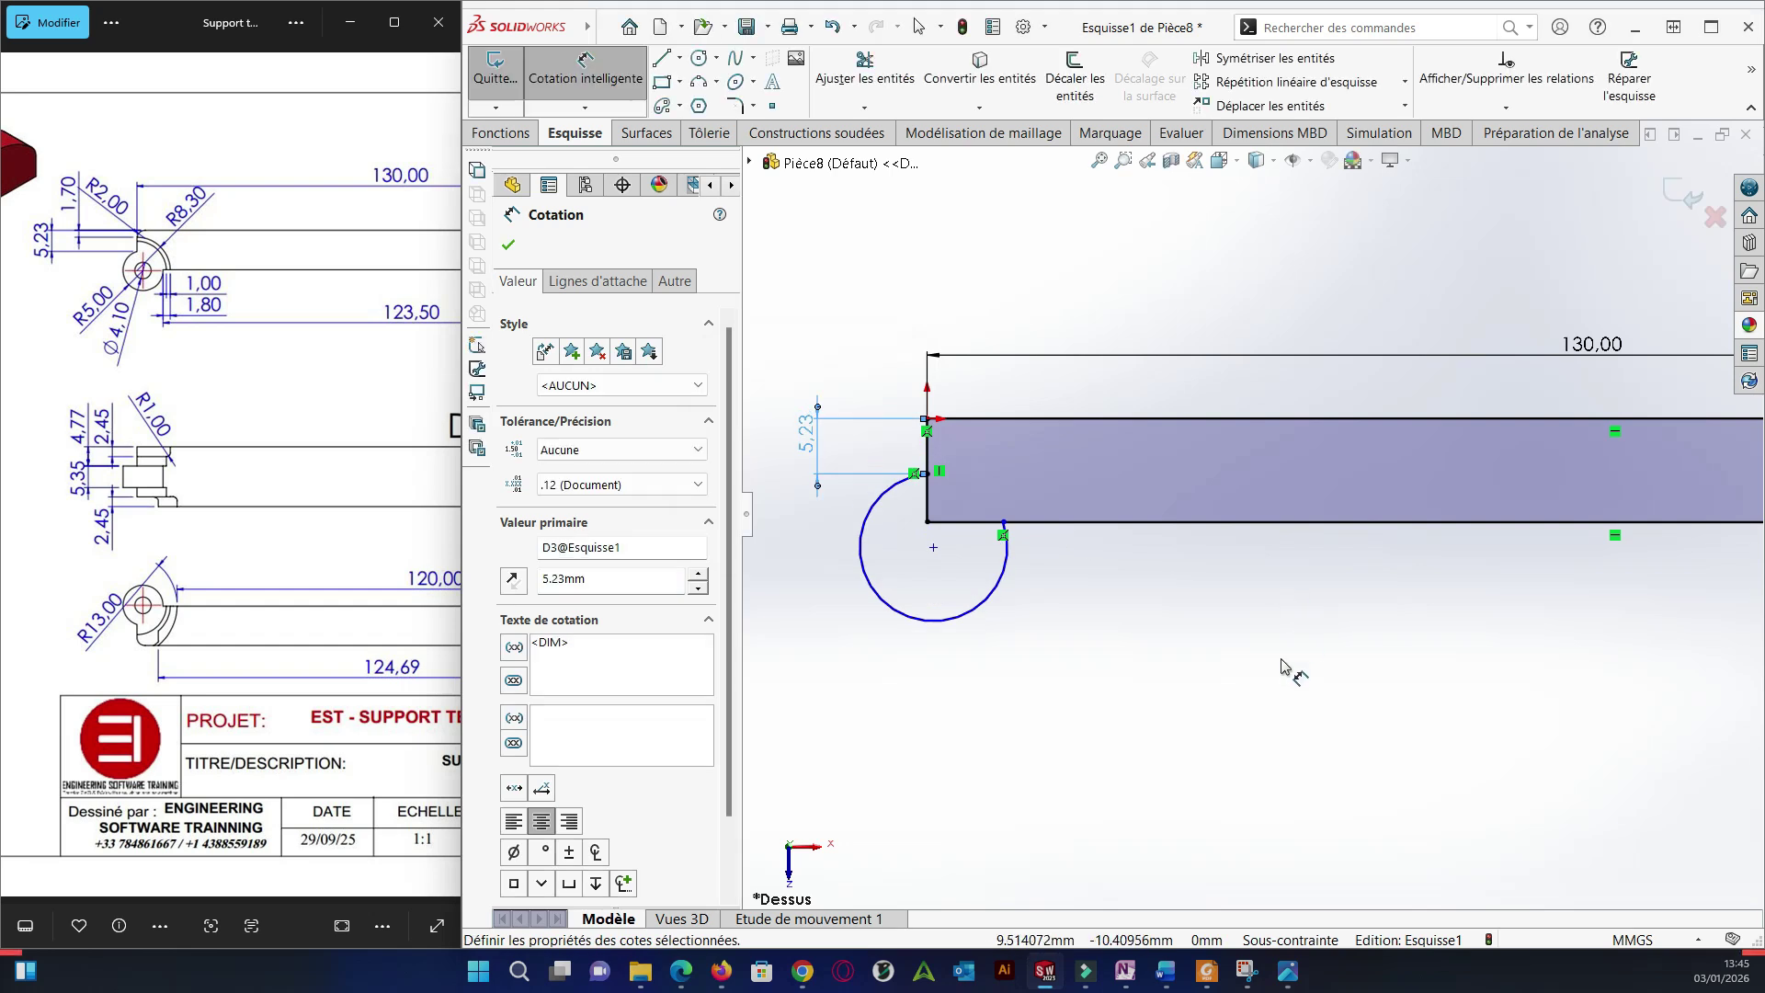
Set the distance from the arc's lower endpoint to the rectangle's right edge to 123.5 mm.
click(1003, 534)
key(f)
click(1673, 501)
click(1423, 549)
text(123.5)
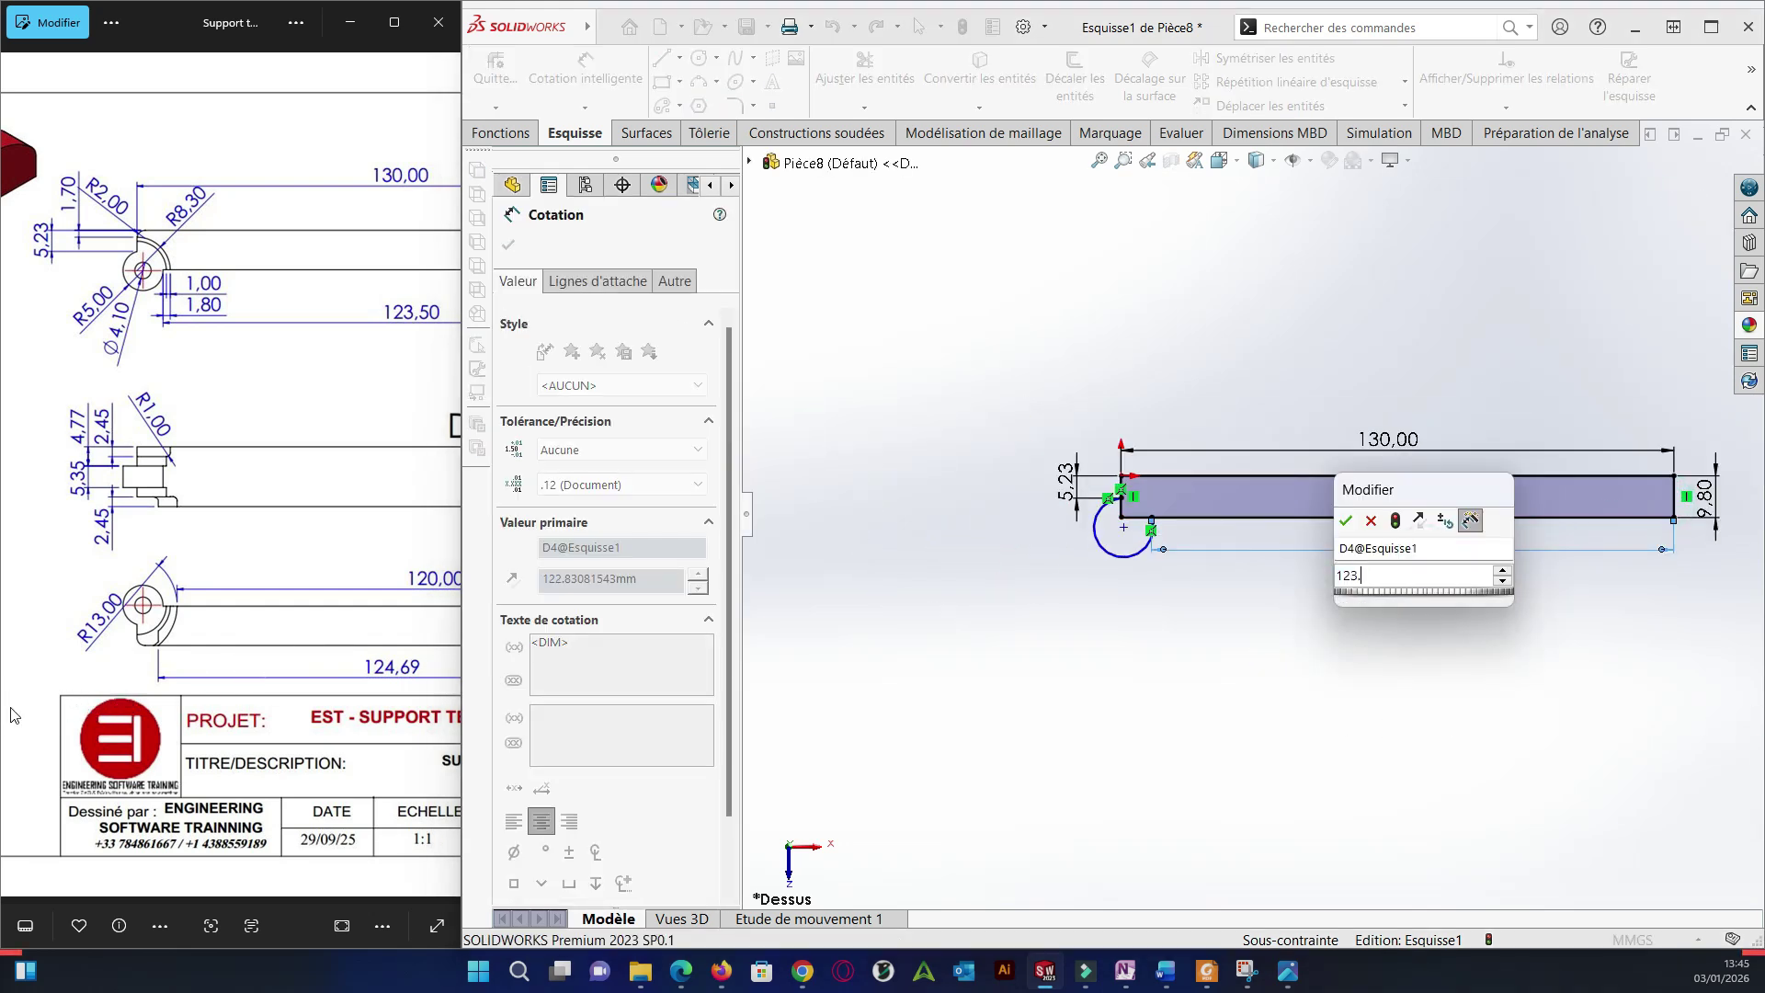
key(Return)
Dimension the arc's radius to 5 mm.
key(shift+z)
key(shift+z)
scroll(1245, 700, up, 2)
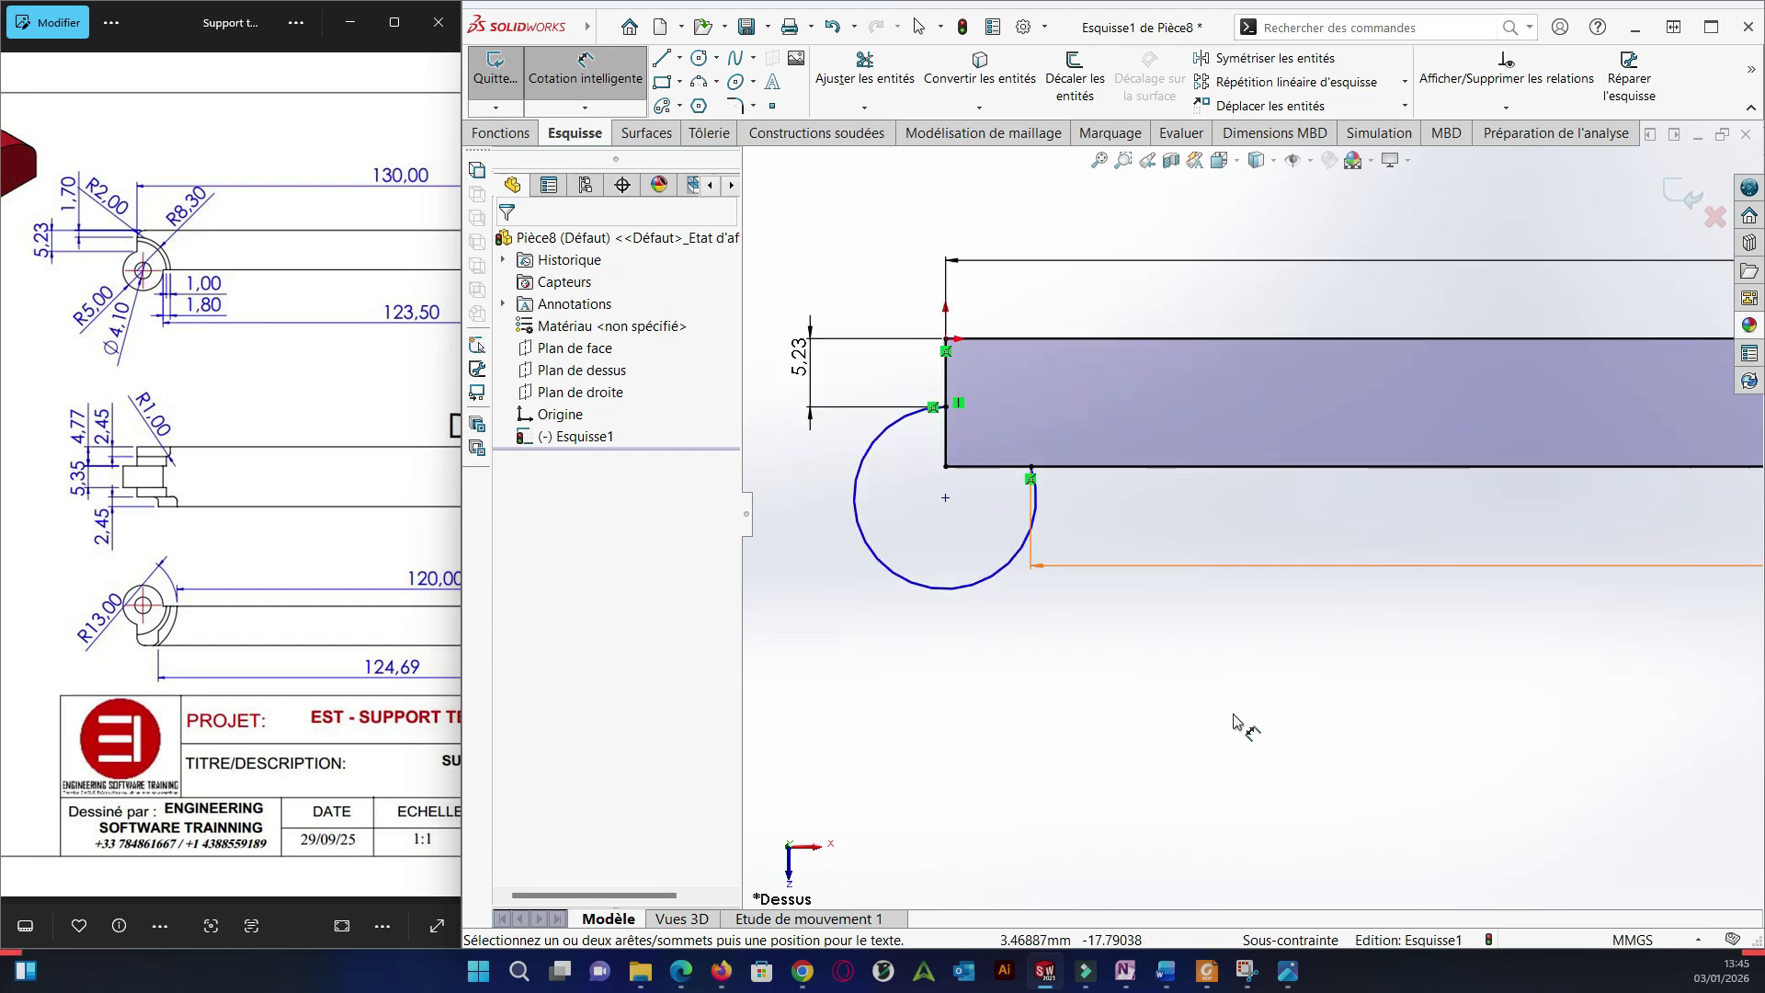
click(1208, 718)
click(1153, 806)
text(5)
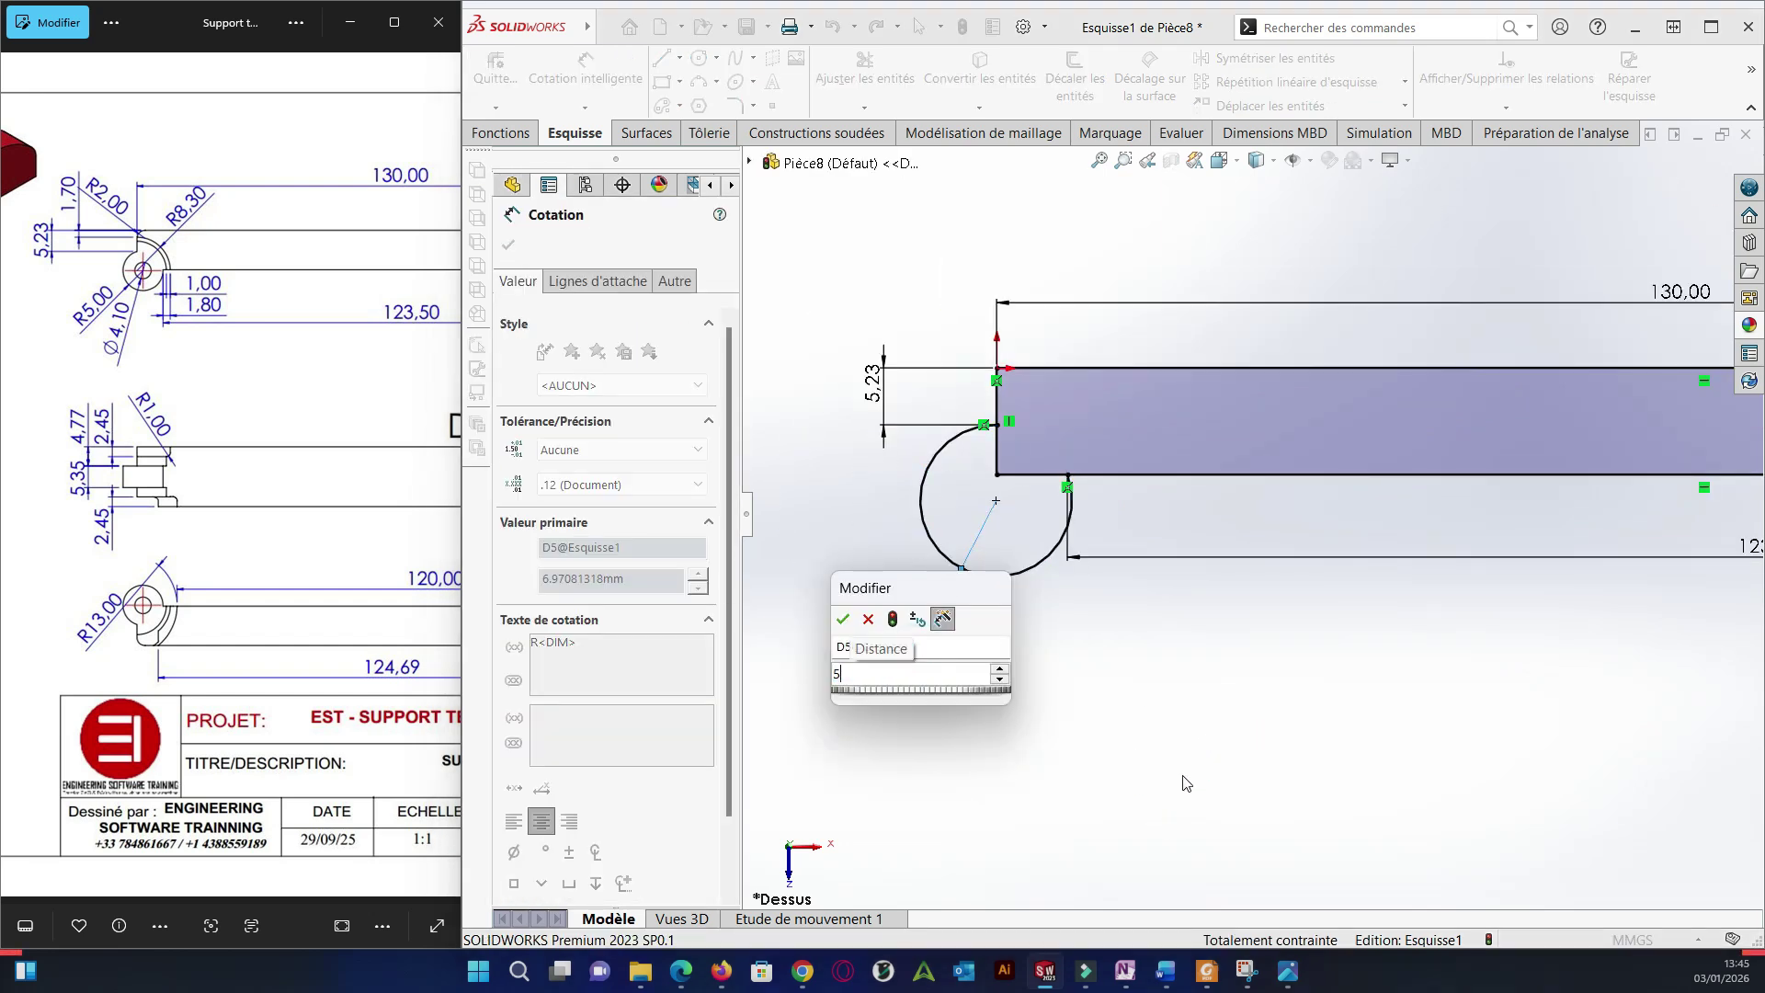
key(Return)
Trim the rectangle's left and bottom edge segments that lie inside the arc.
click(865, 81)
click(997, 460)
click(1036, 475)
click(509, 246)
Sketch a circle centred on the R5 arc's centre and set its diameter to 4.1 mm.
click(700, 57)
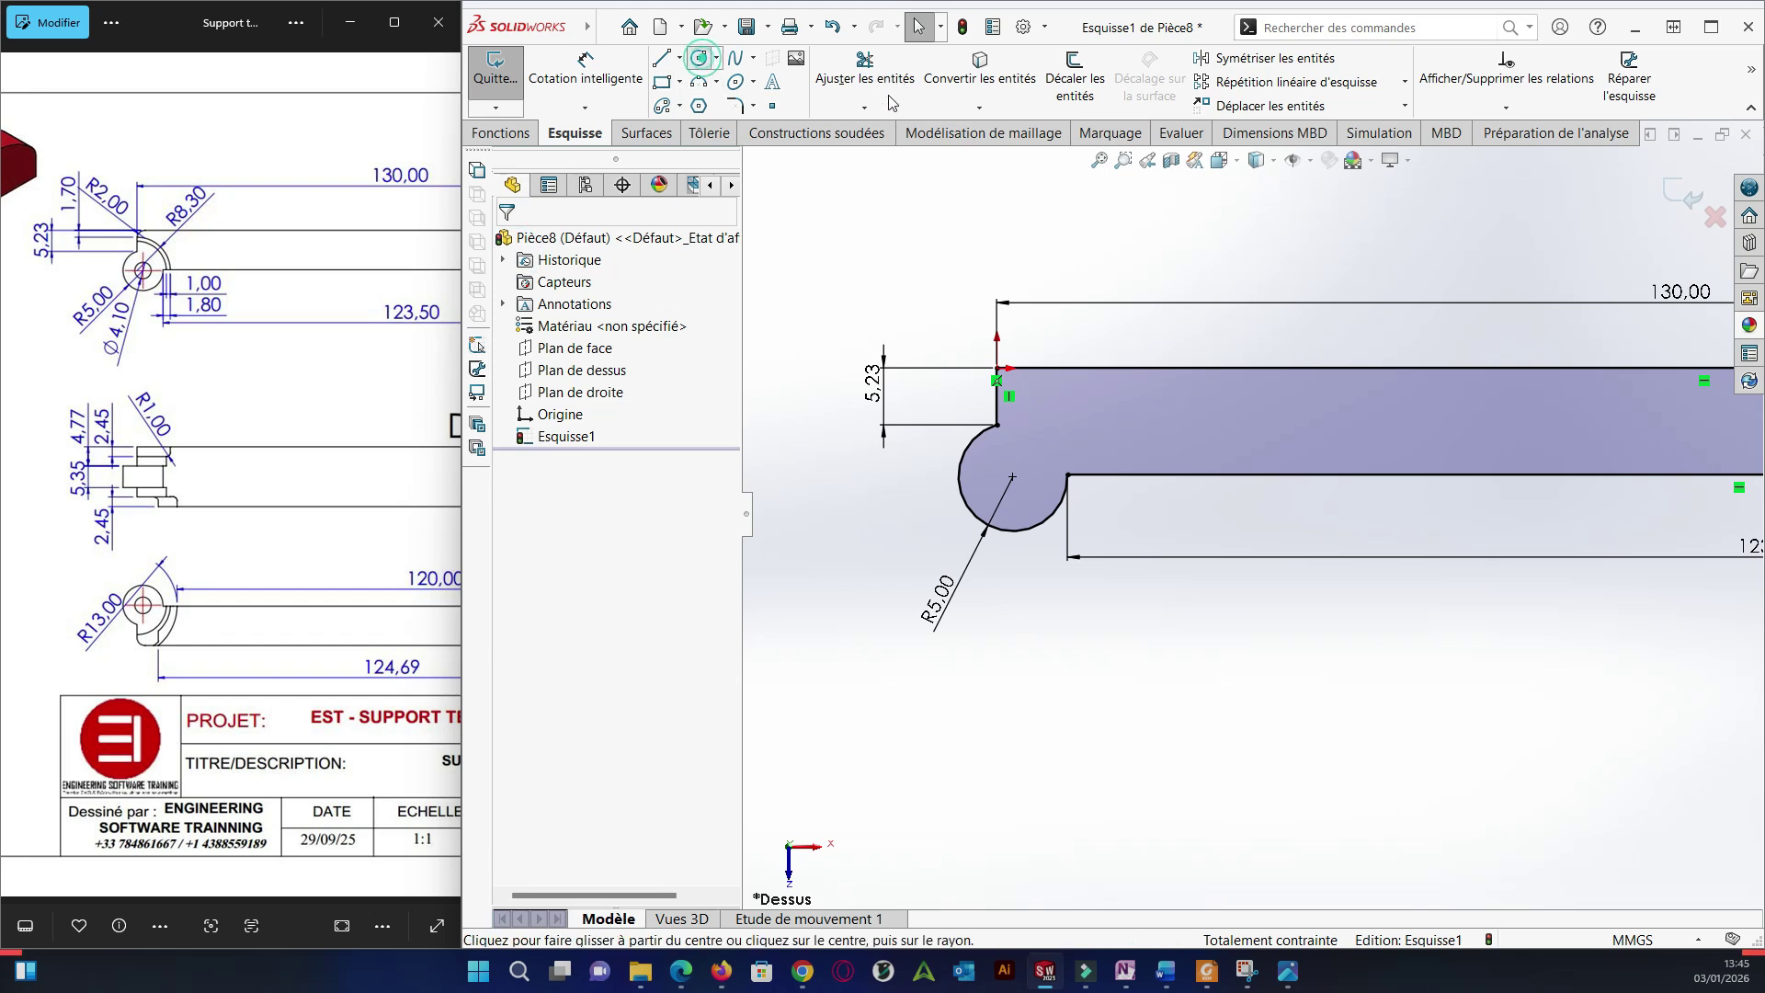
click(1012, 476)
click(1037, 484)
click(585, 69)
click(1028, 499)
click(1091, 653)
text(40)
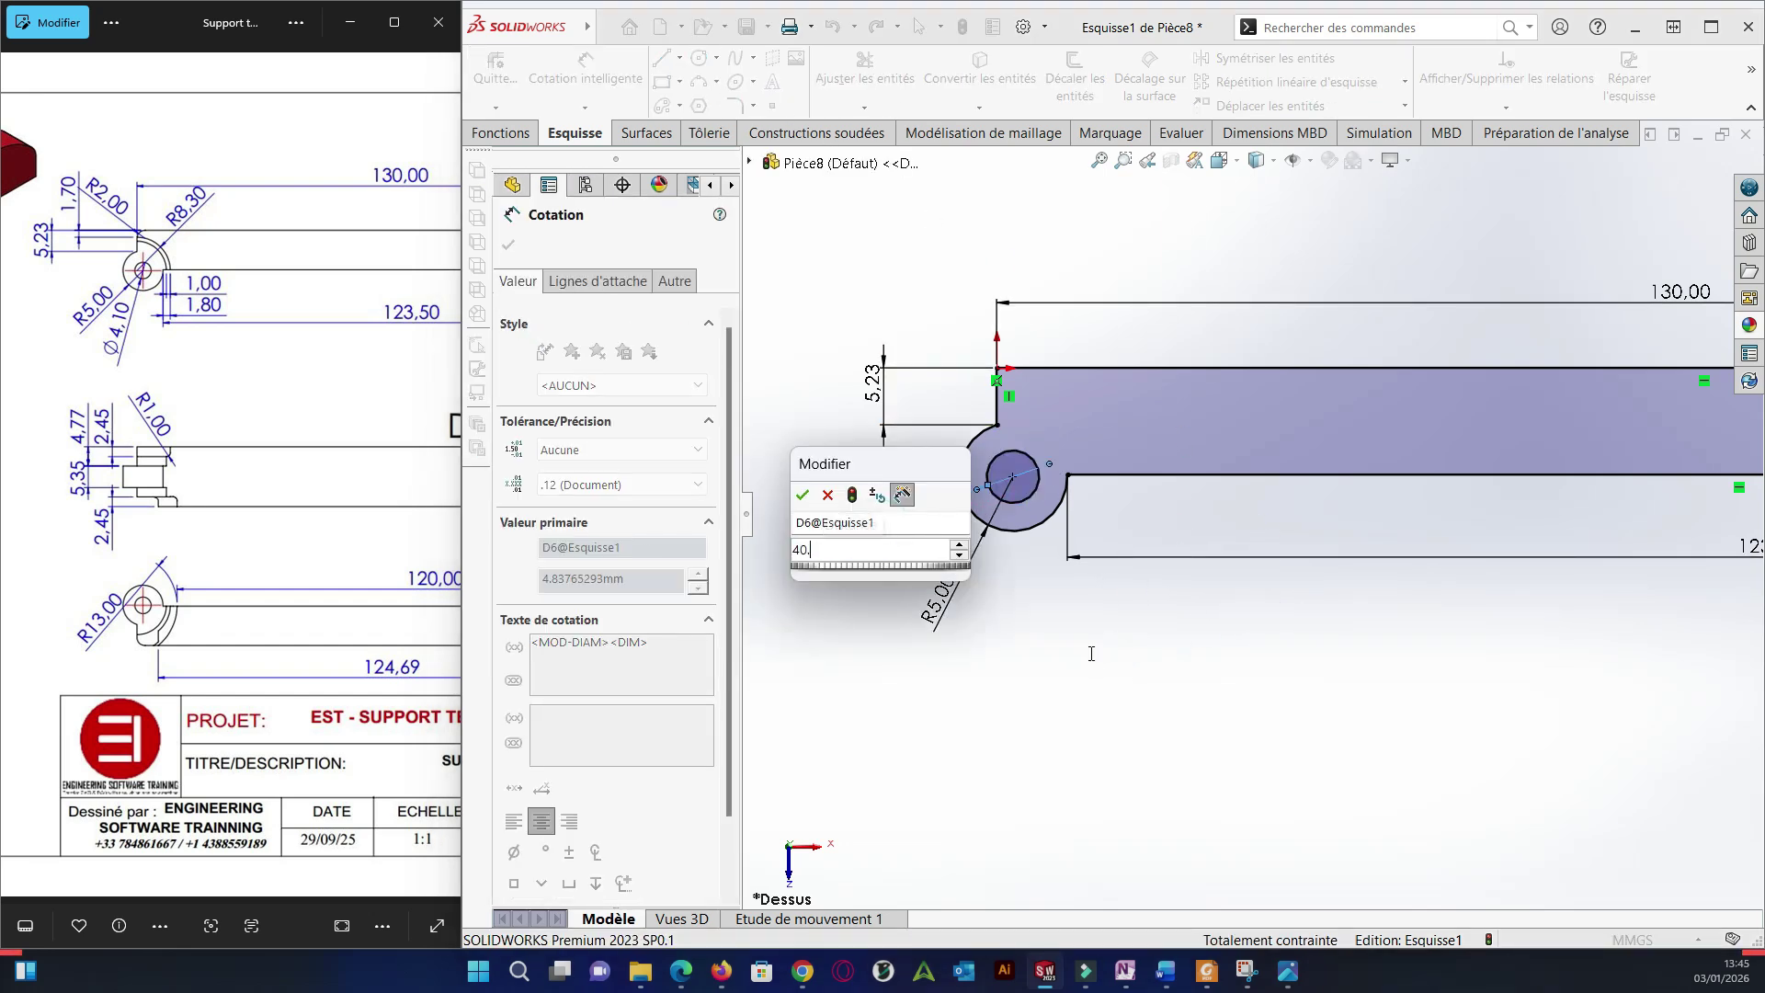
text(.1)
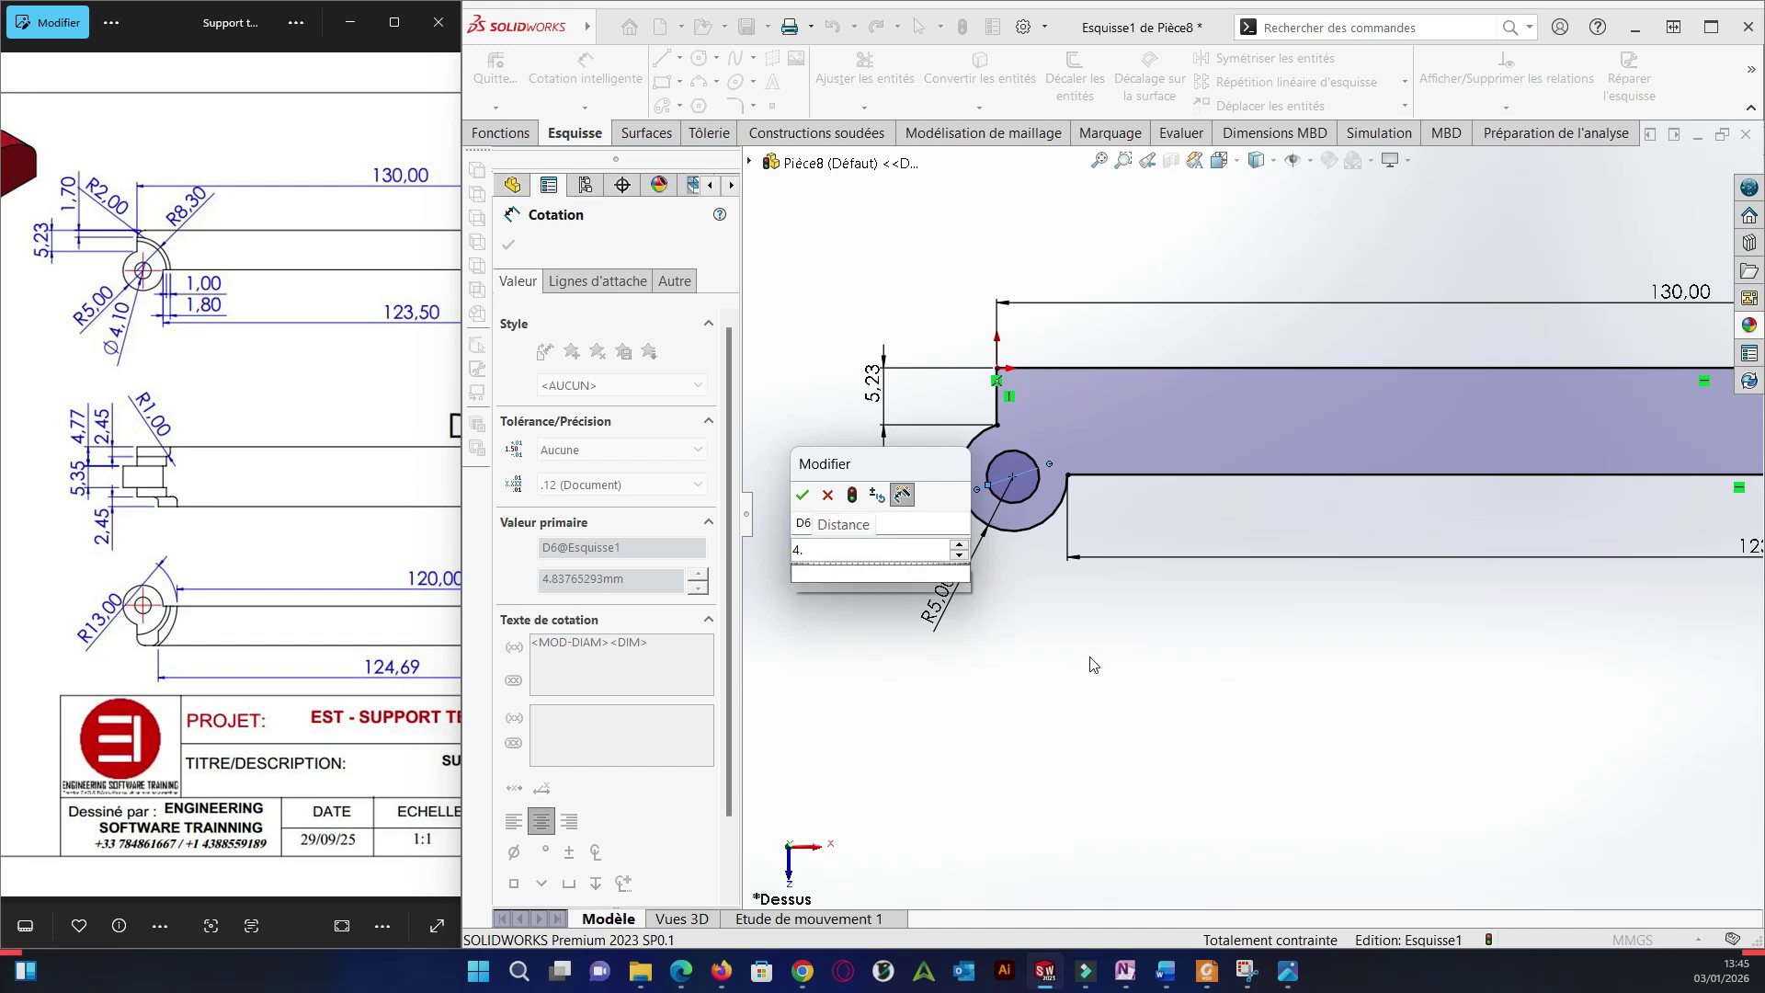
key(Return)
Sketch a three-point arc of about 10.3 mm radius from the short left edge to the bottom edge, around the rounded end.
click(1185, 615)
scroll(1158, 506, down, 3)
scroll(1204, 515, up, 2)
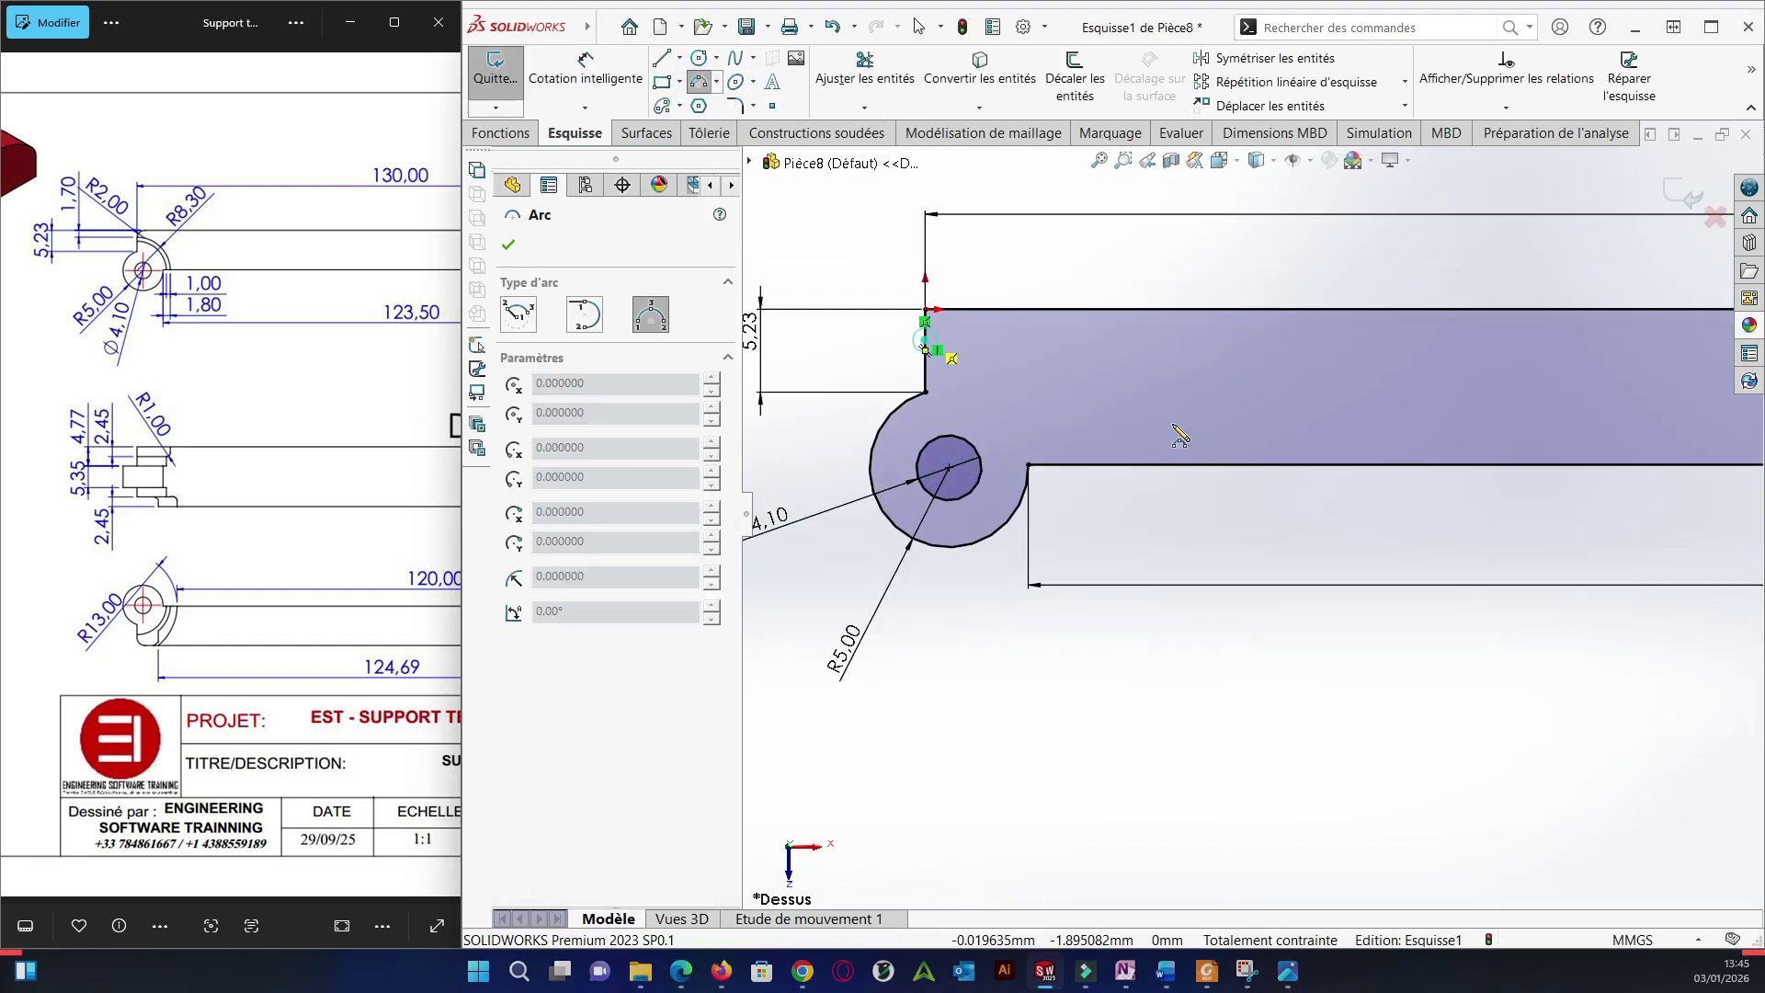
click(936, 350)
click(1077, 467)
click(1022, 375)
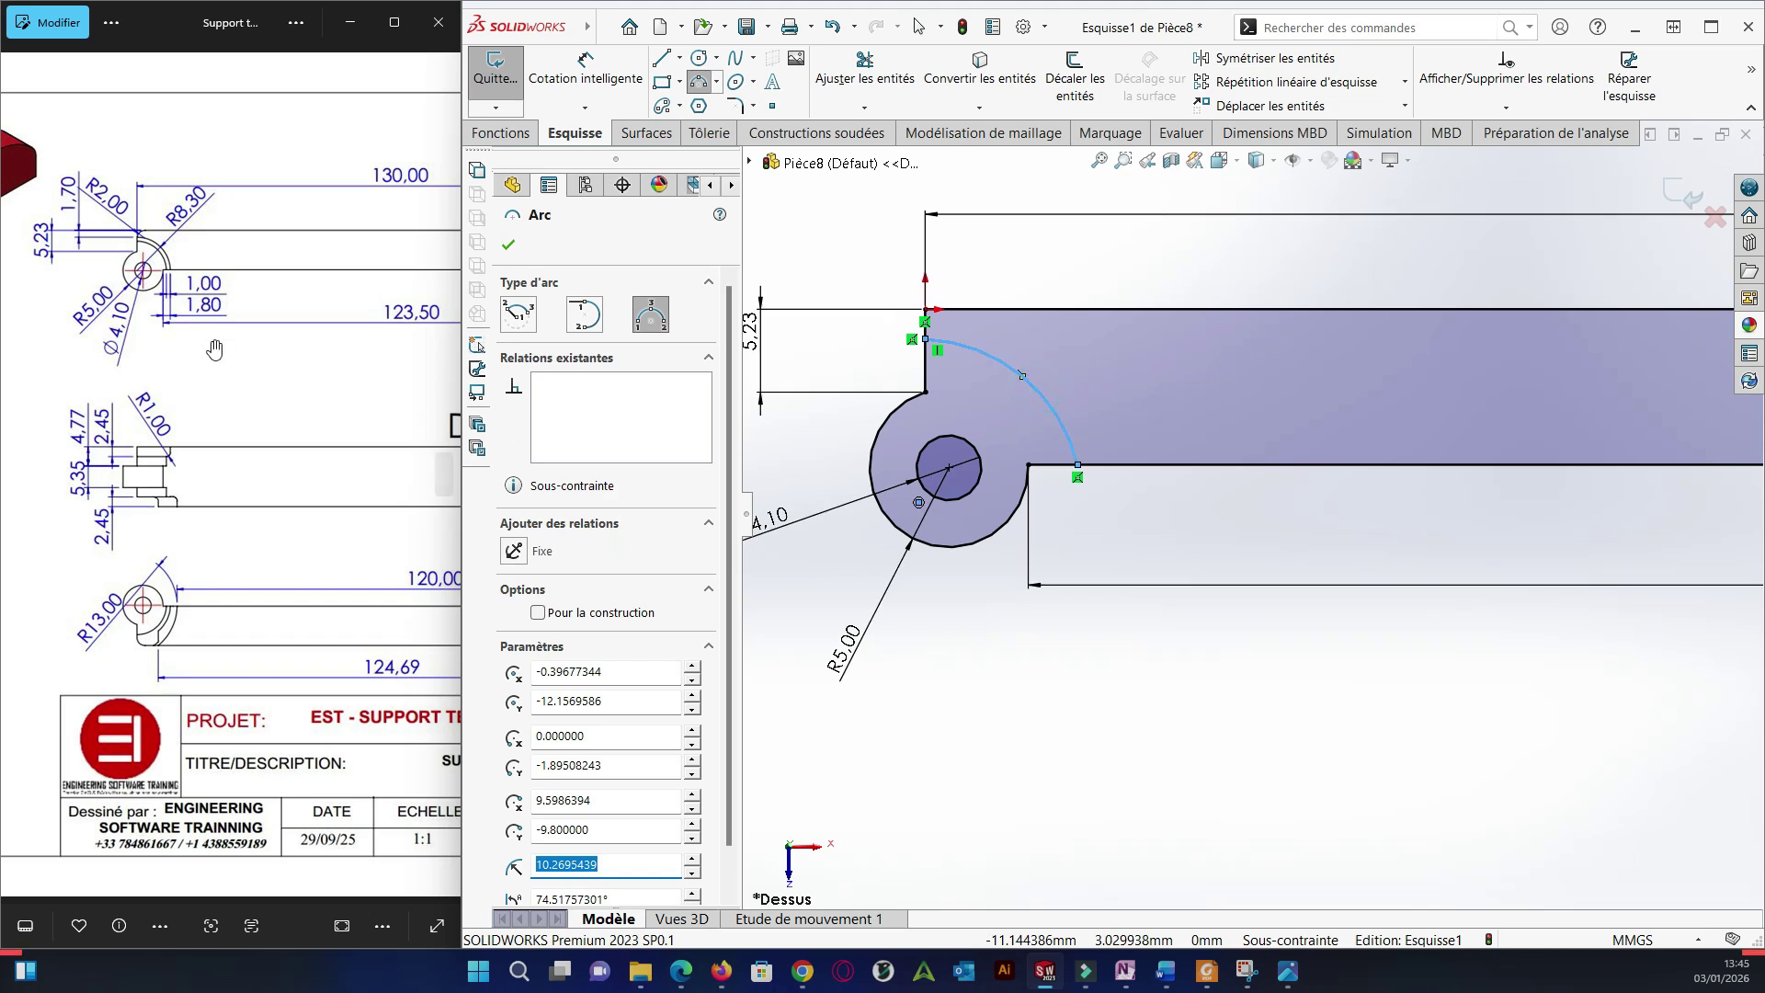
Set the distance between the new arc's upper endpoint and the profile's top edge to 1.7 mm.
scroll(212, 290, up, 2)
click(585, 69)
click(925, 338)
click(947, 308)
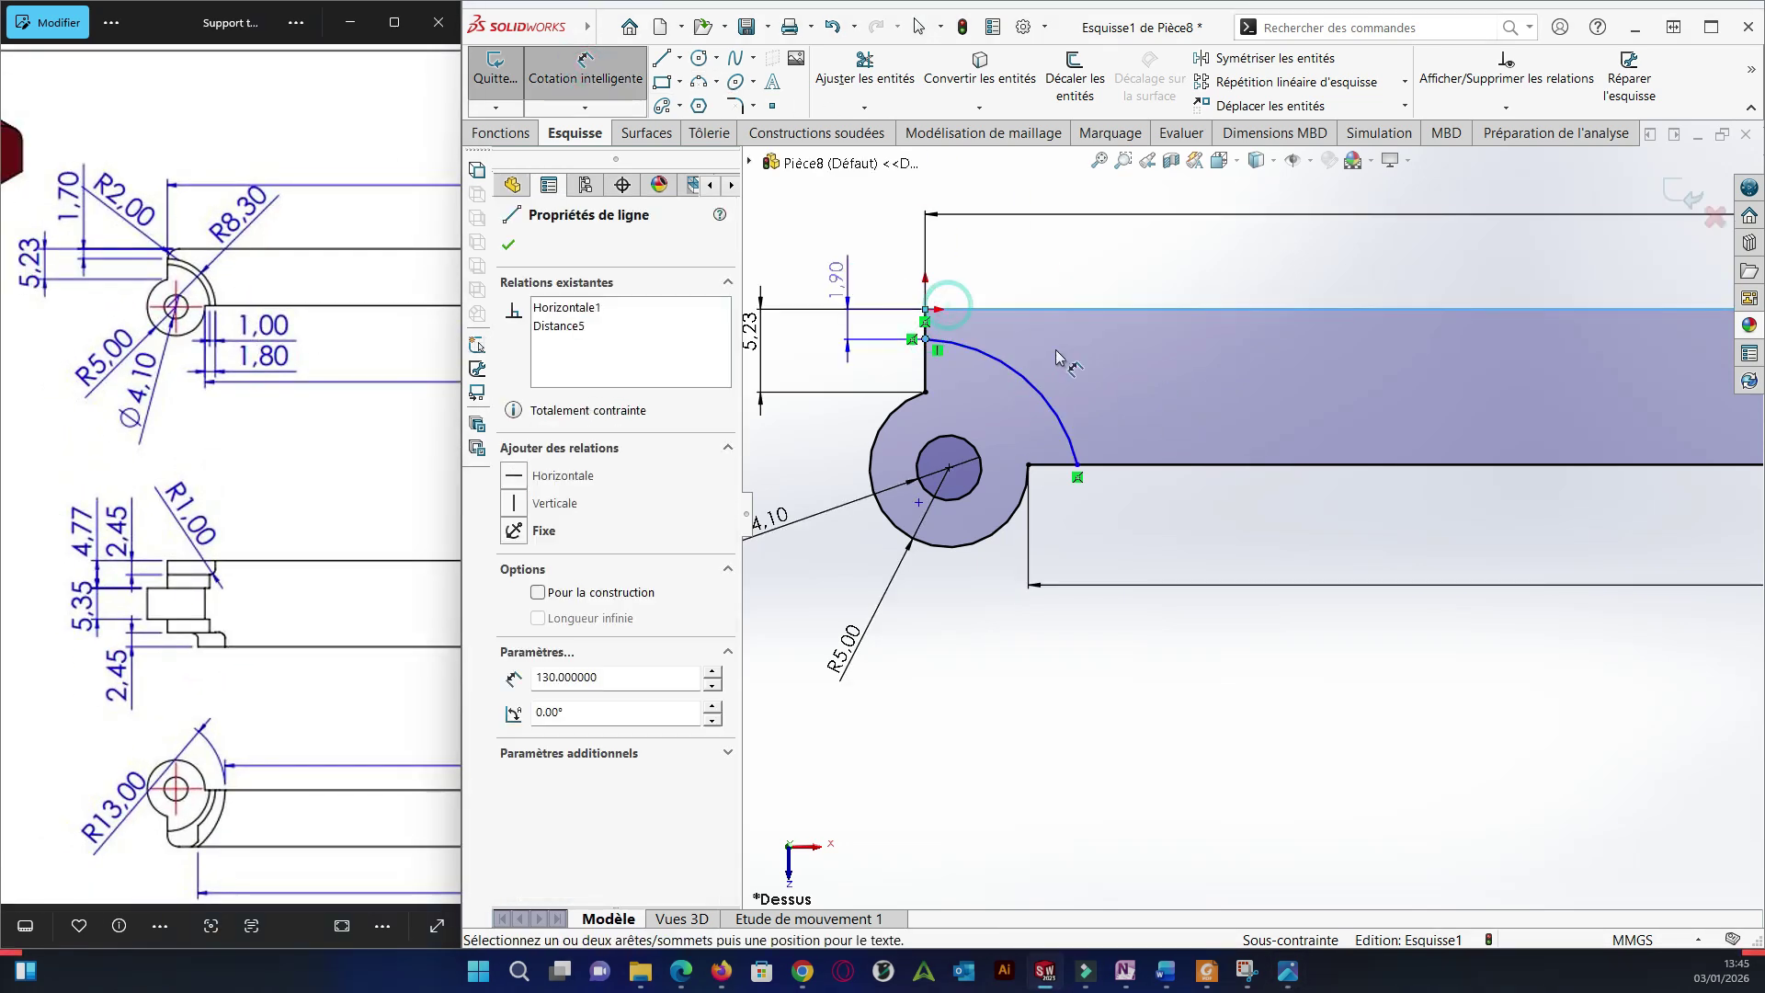
click(1057, 346)
text(1.7)
key(Return)
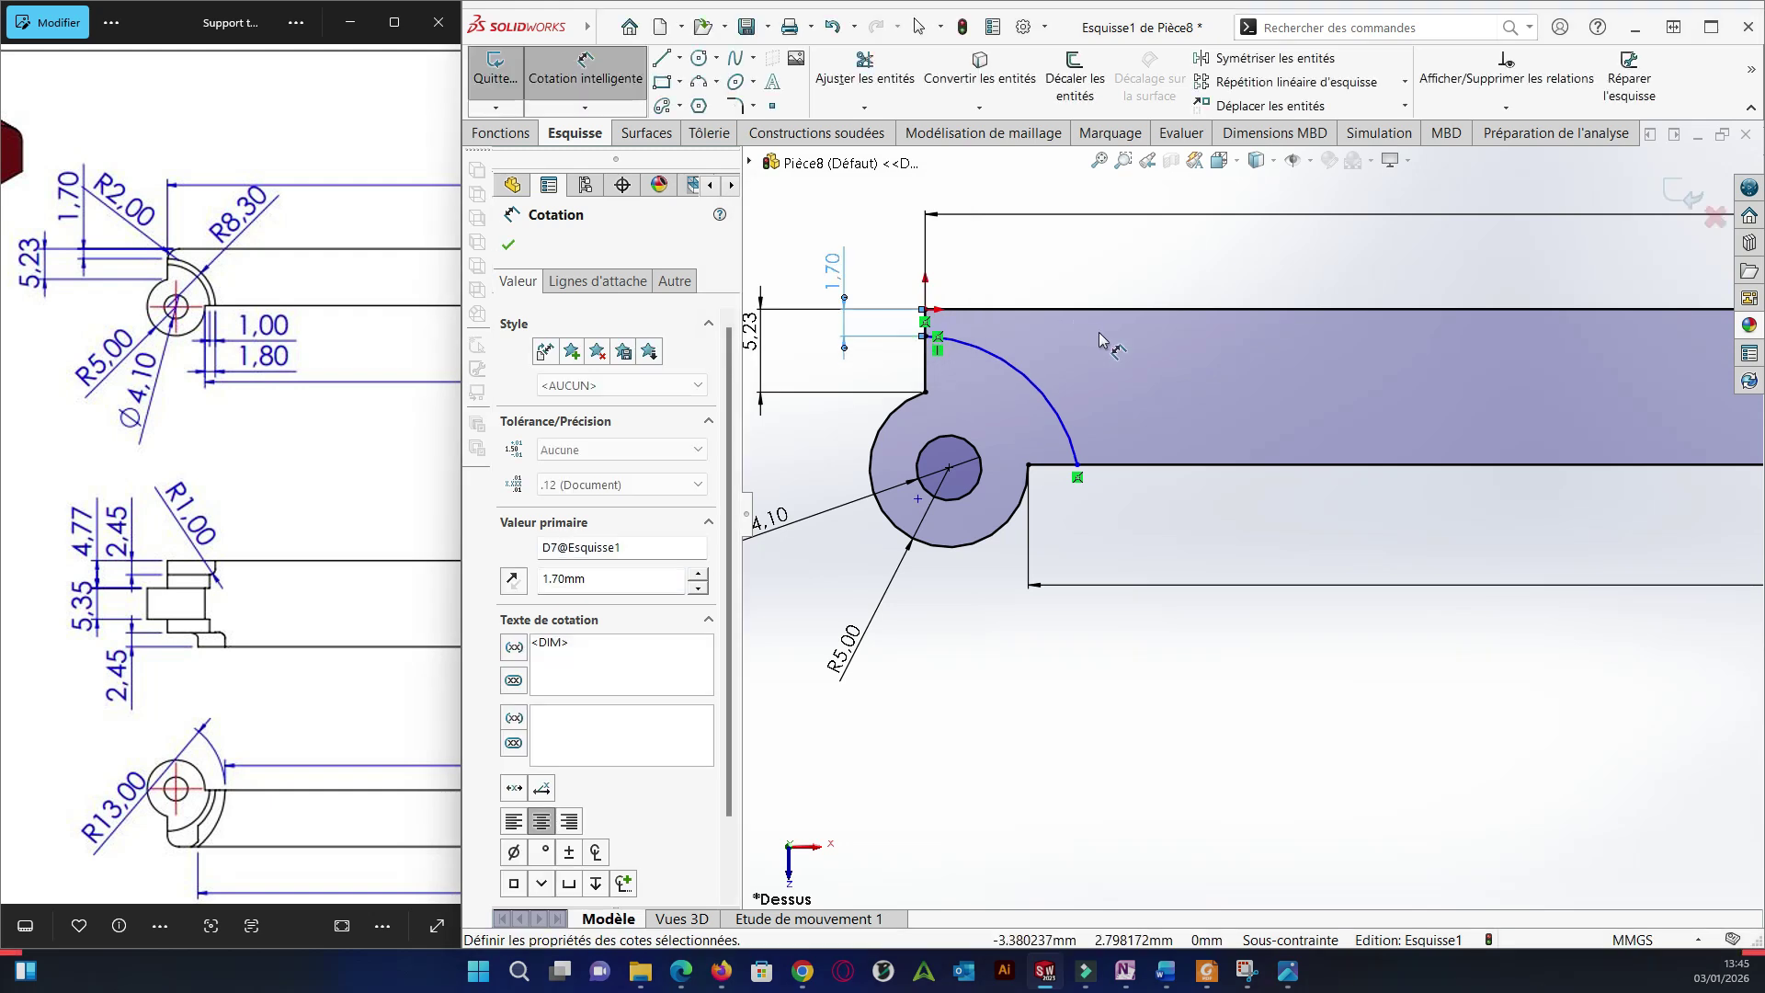
Set the distance between the lower endpoints of the new arc and the R5 arc to 1.8 mm.
click(1078, 466)
click(1029, 467)
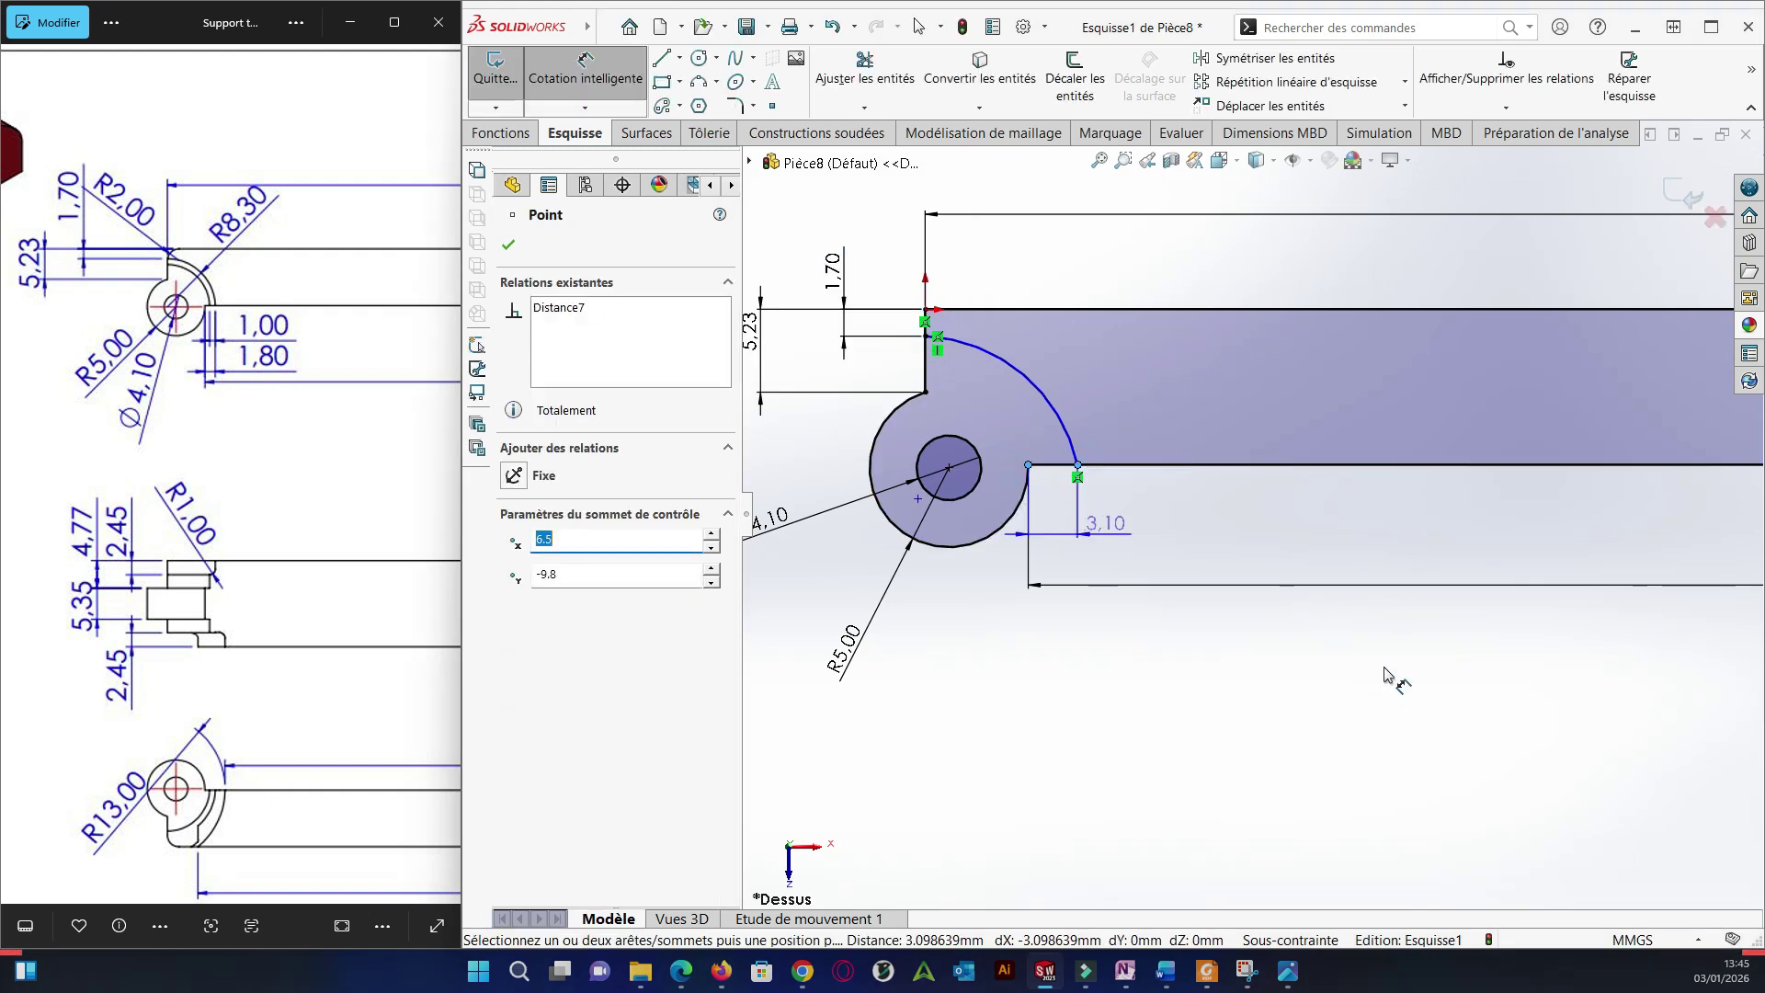
click(1117, 526)
text(1.8)
key(Return)
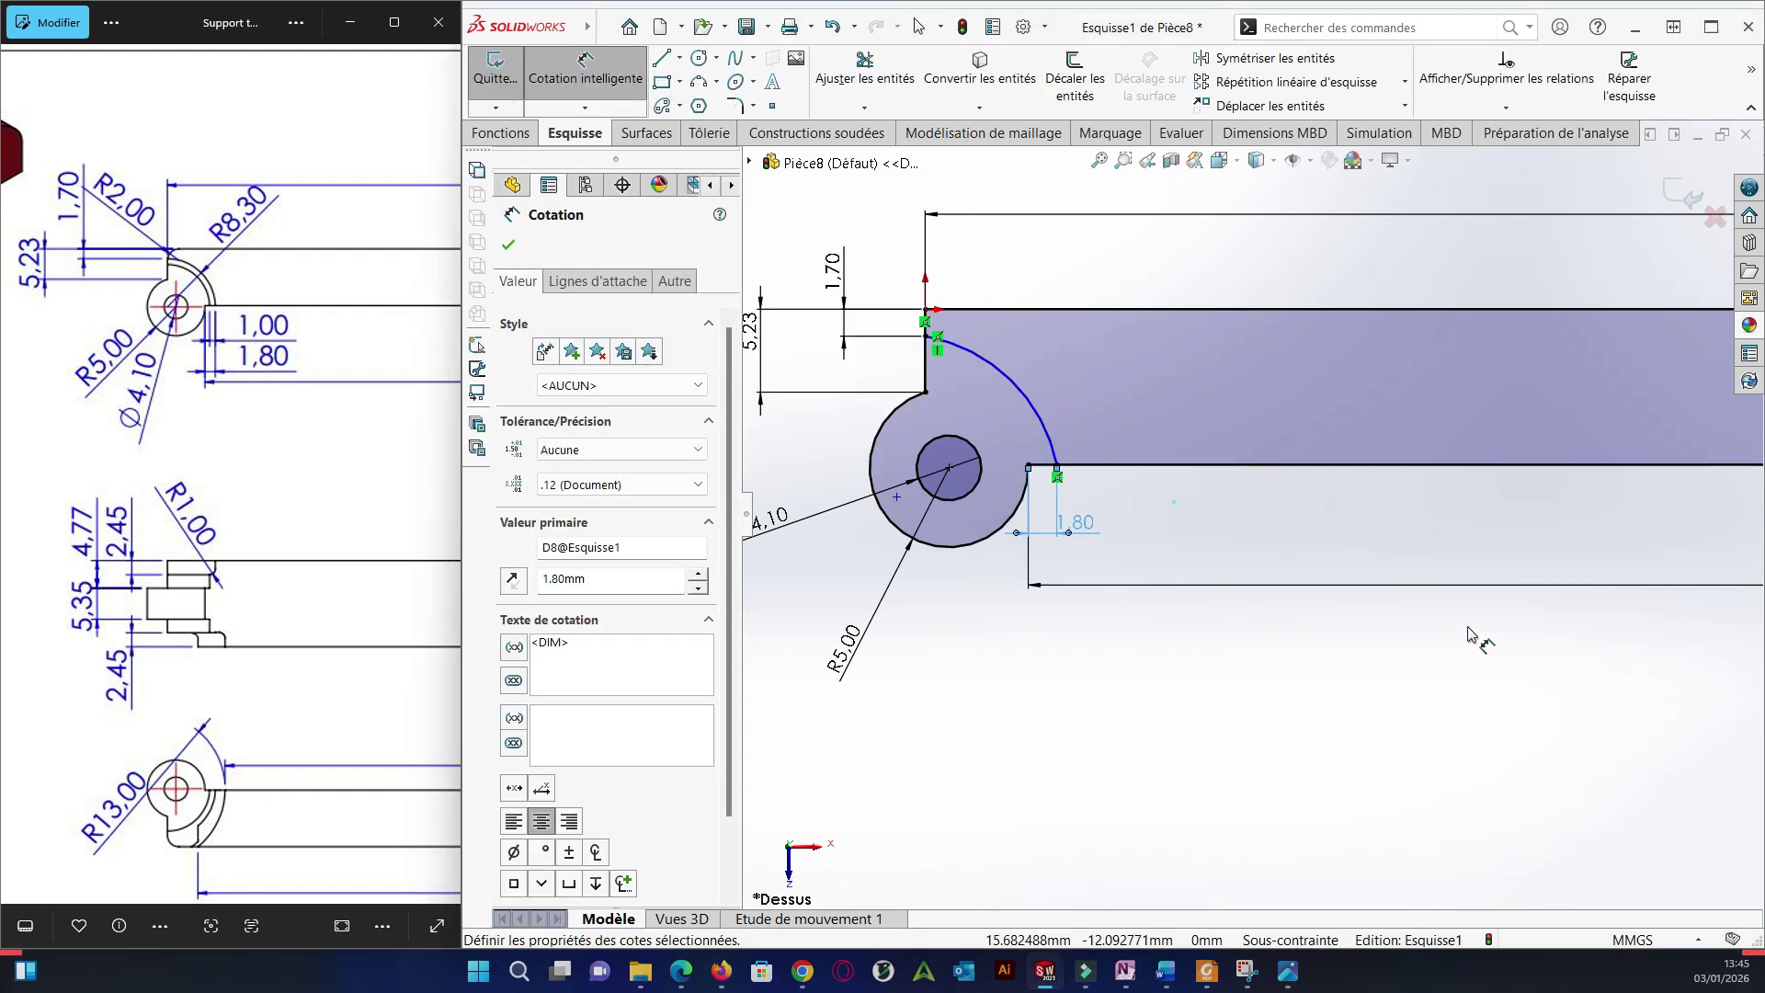
Dimension the new arc's radius to 8.3 mm and finish dimensioning.
click(1027, 402)
click(1324, 328)
text(8.3)
key(Return)
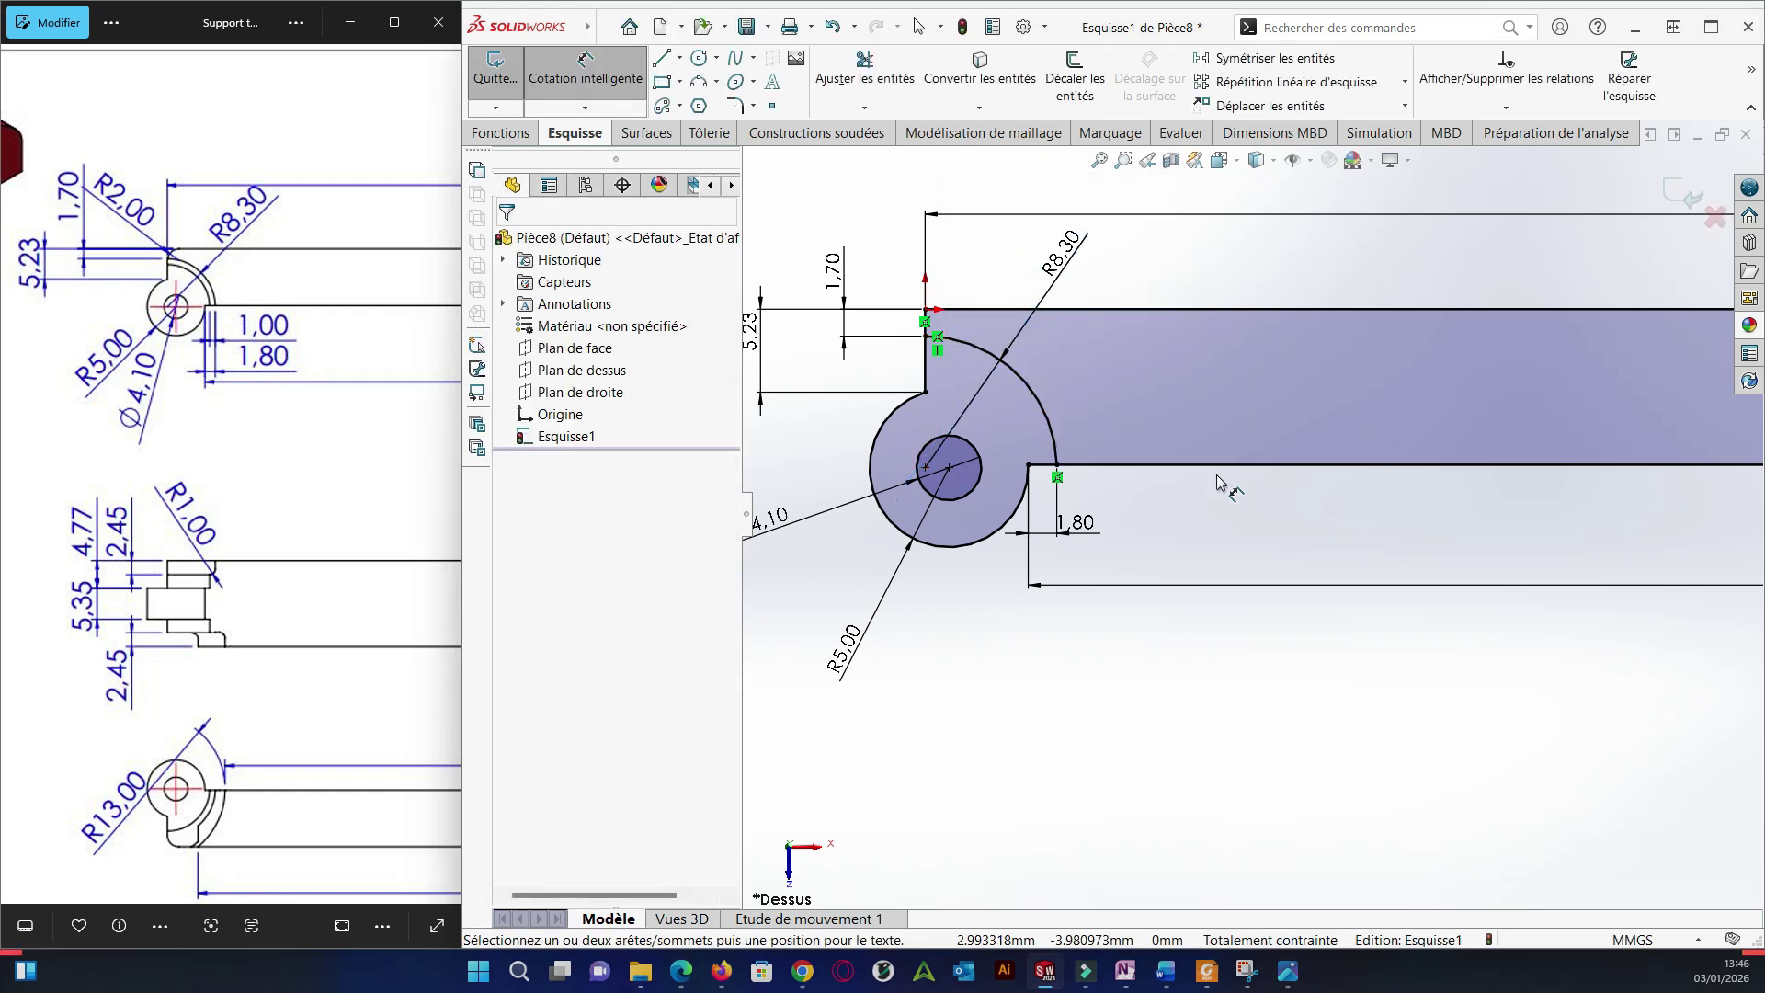
right_click(1197, 496)
click(1231, 588)
Offset the R8.30 arc inward by 1 mm.
scroll(323, 441, down, 3)
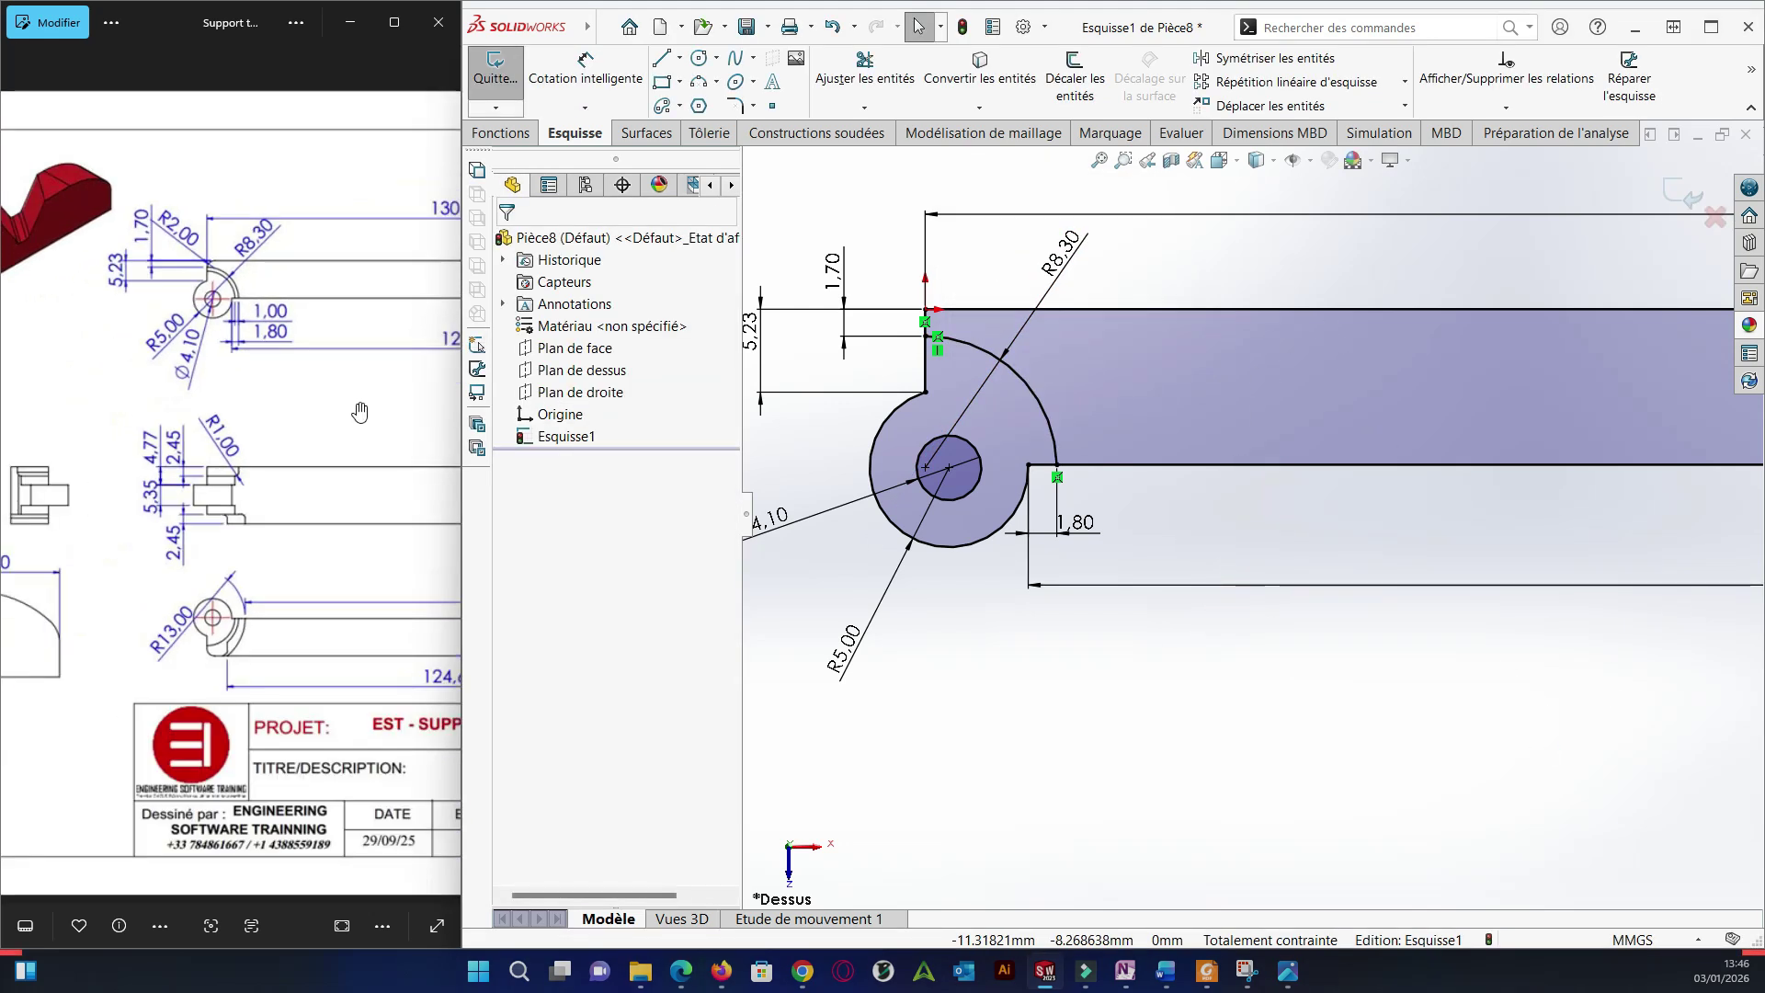
scroll(276, 386, up, 3)
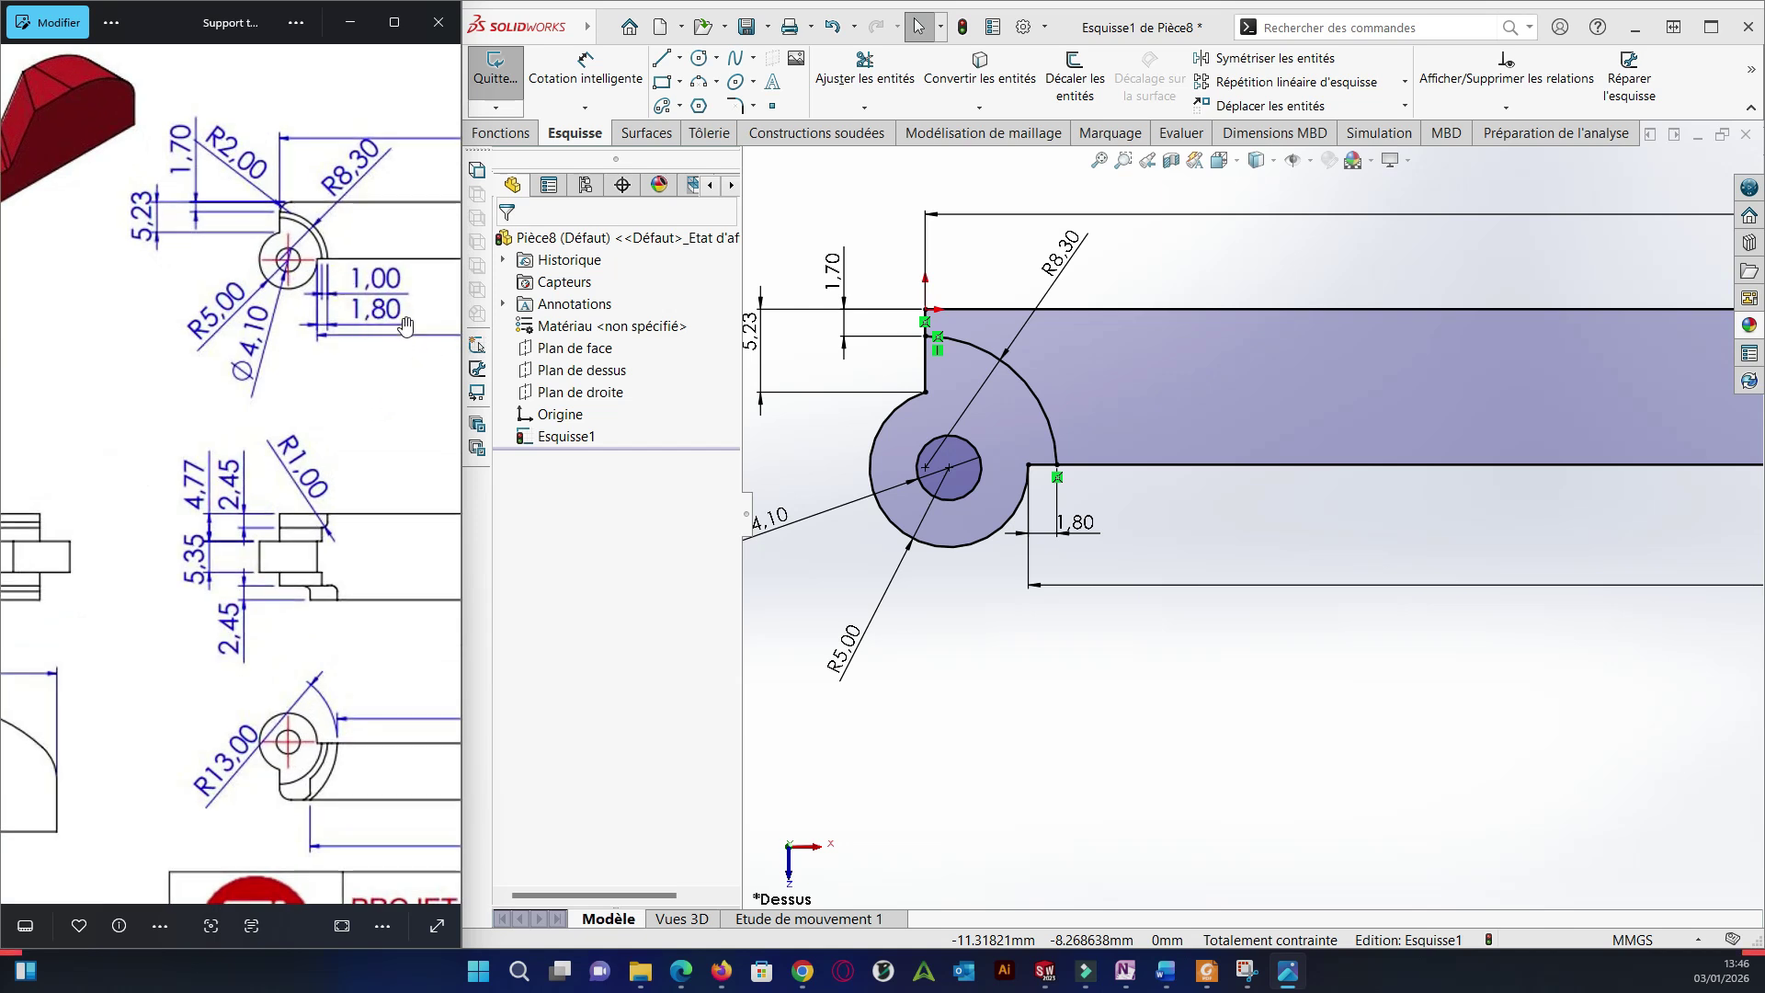
click(1037, 382)
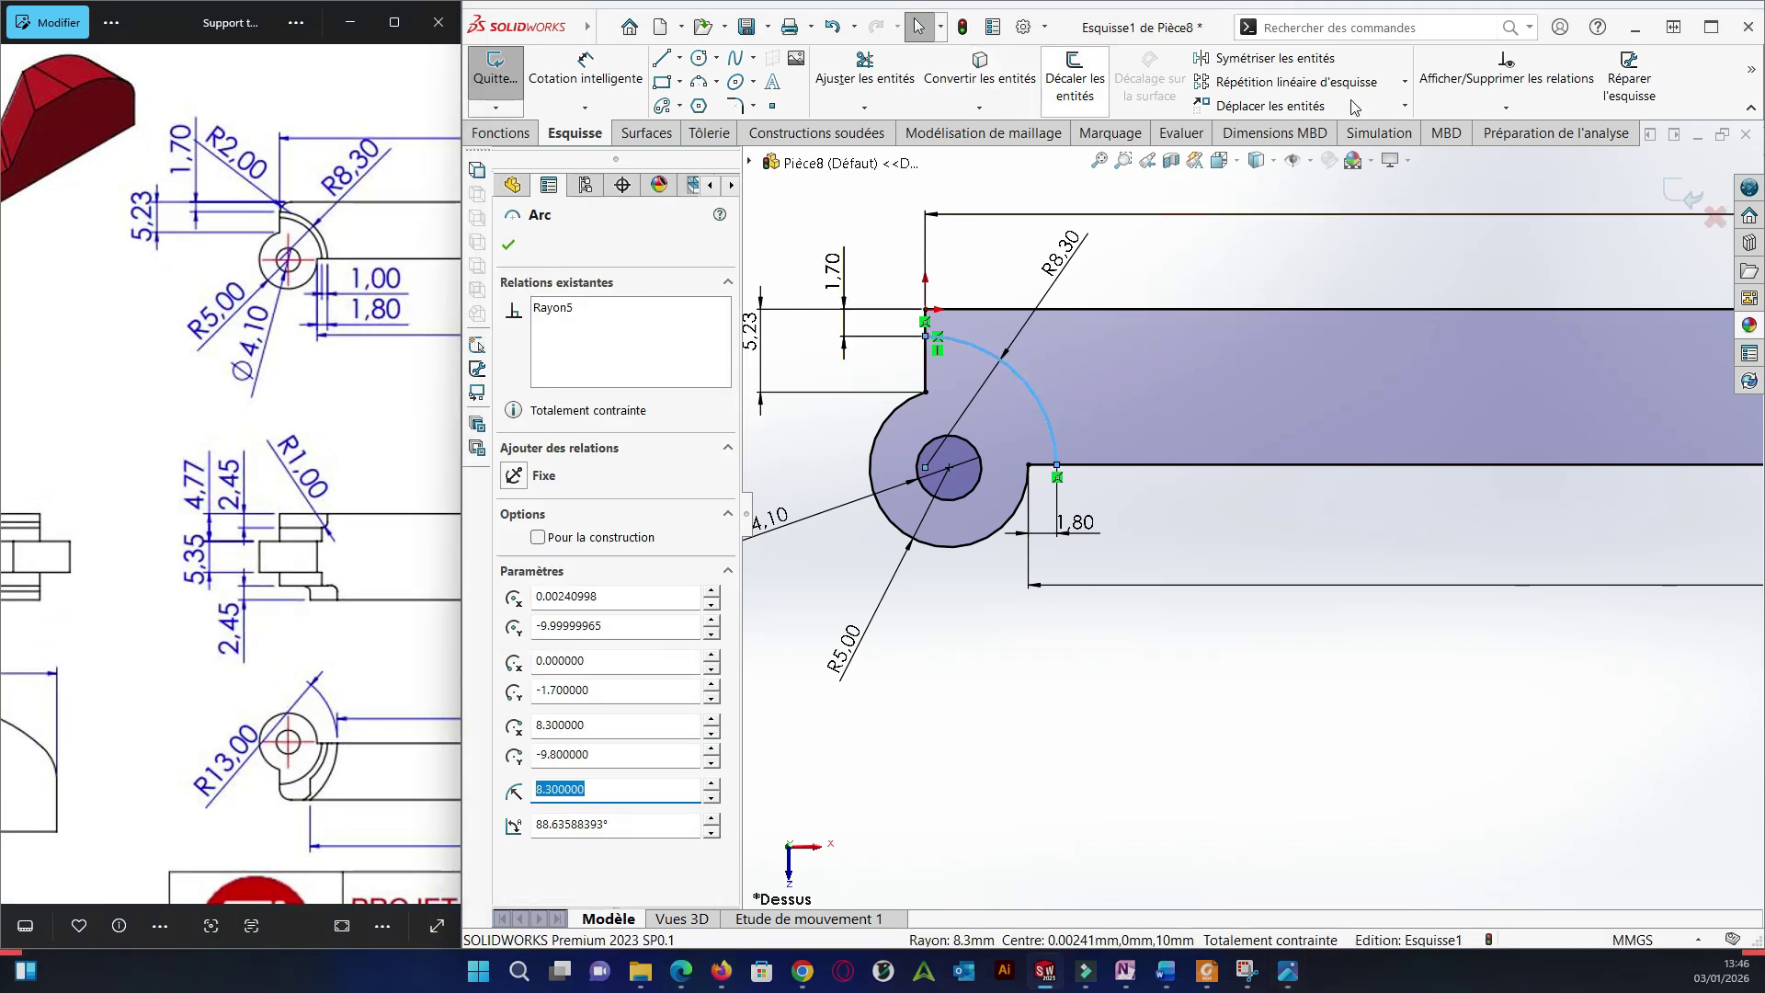
key(o)
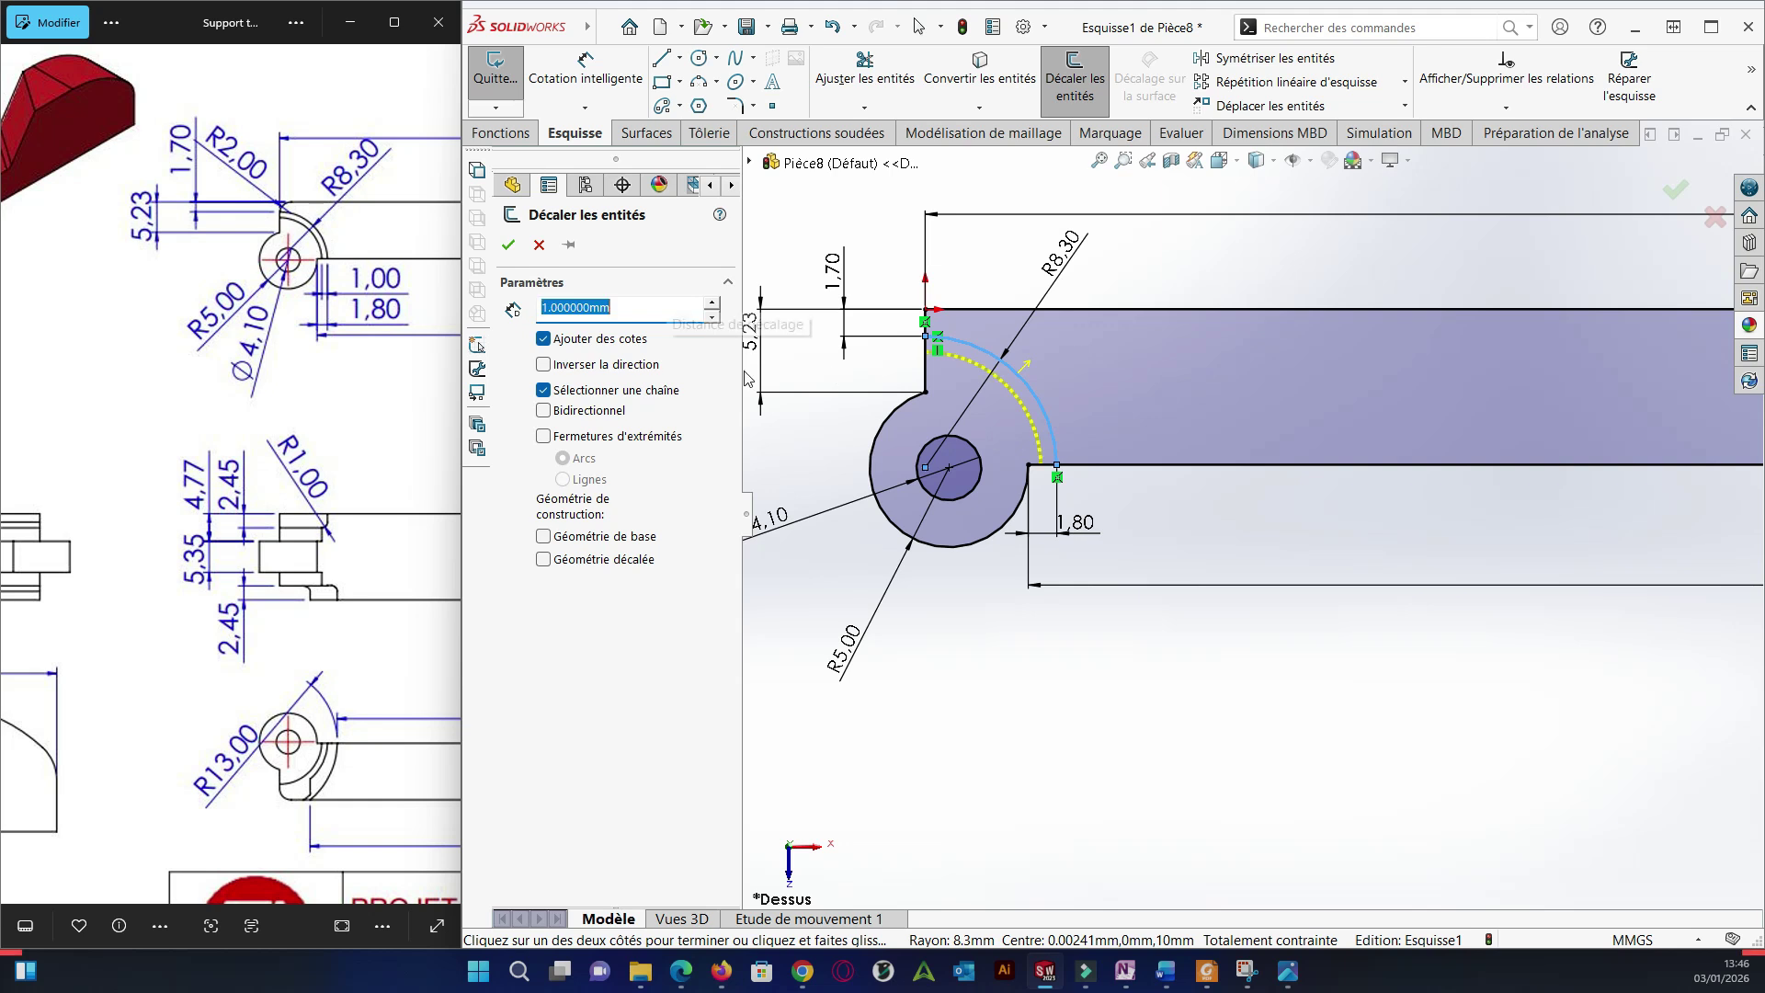
key(Return)
scroll(1286, 515, down, 2)
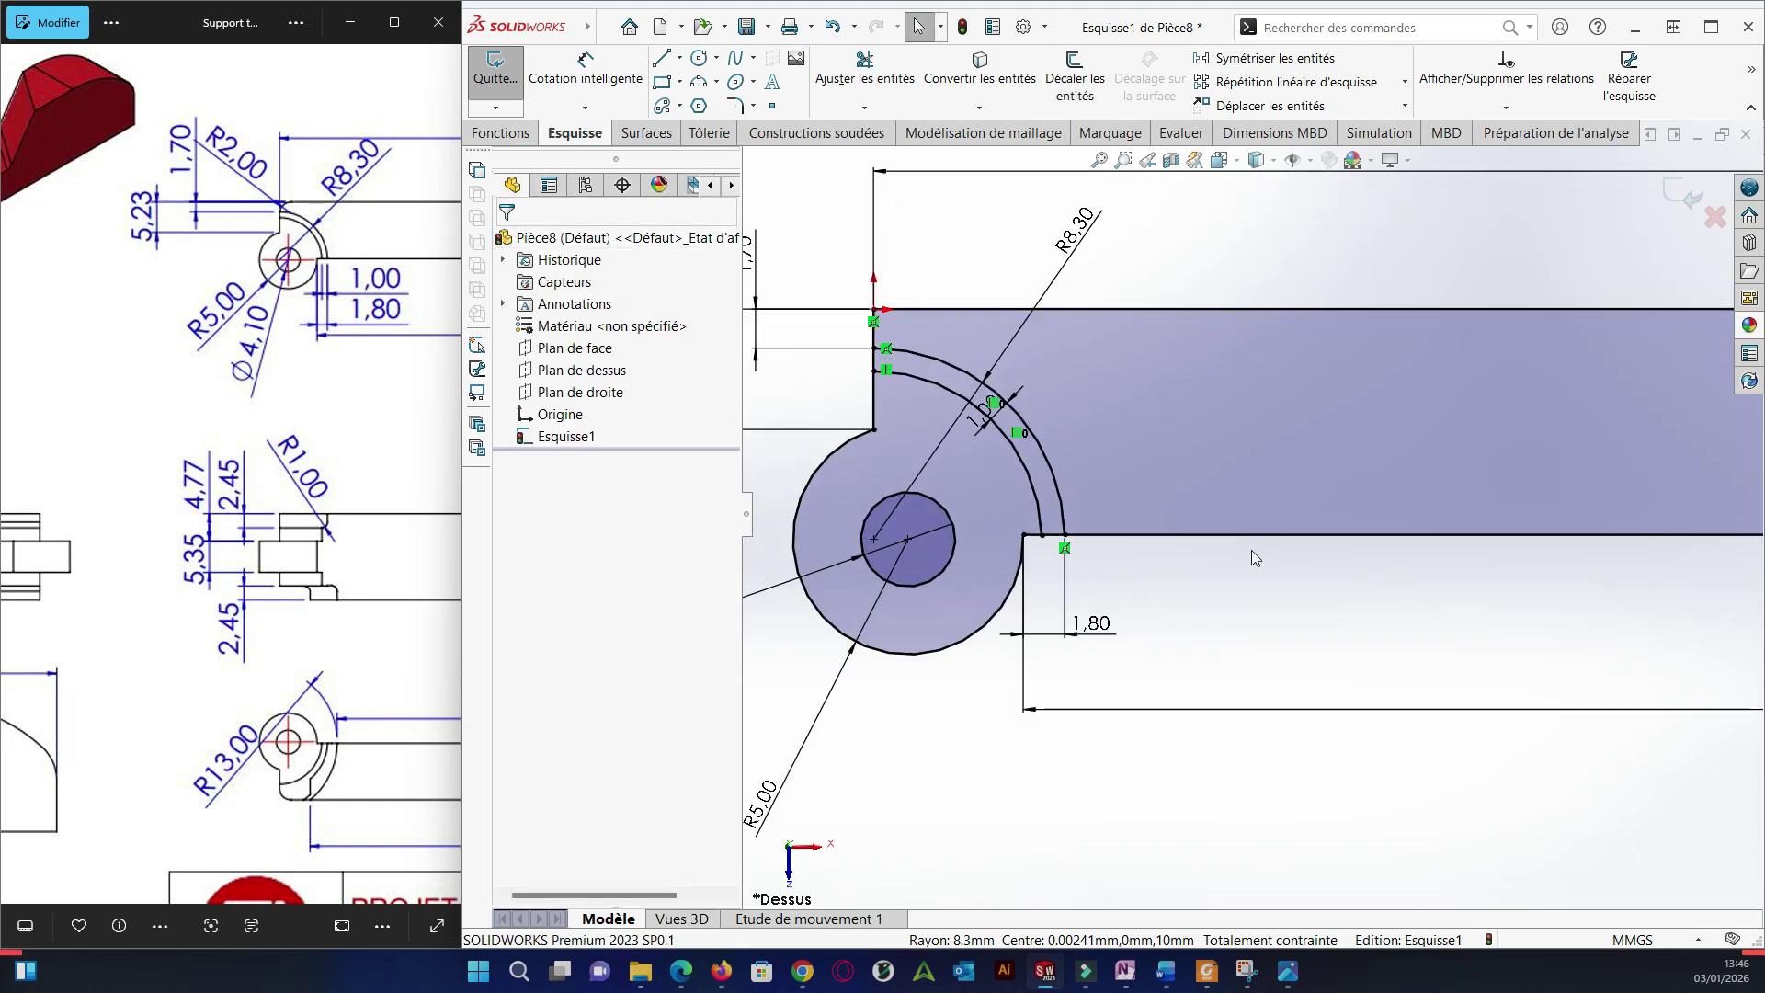
scroll(1204, 509, up, 10)
scroll(1654, 551, down, 5)
click(1191, 639)
scroll(1252, 511, up, 4)
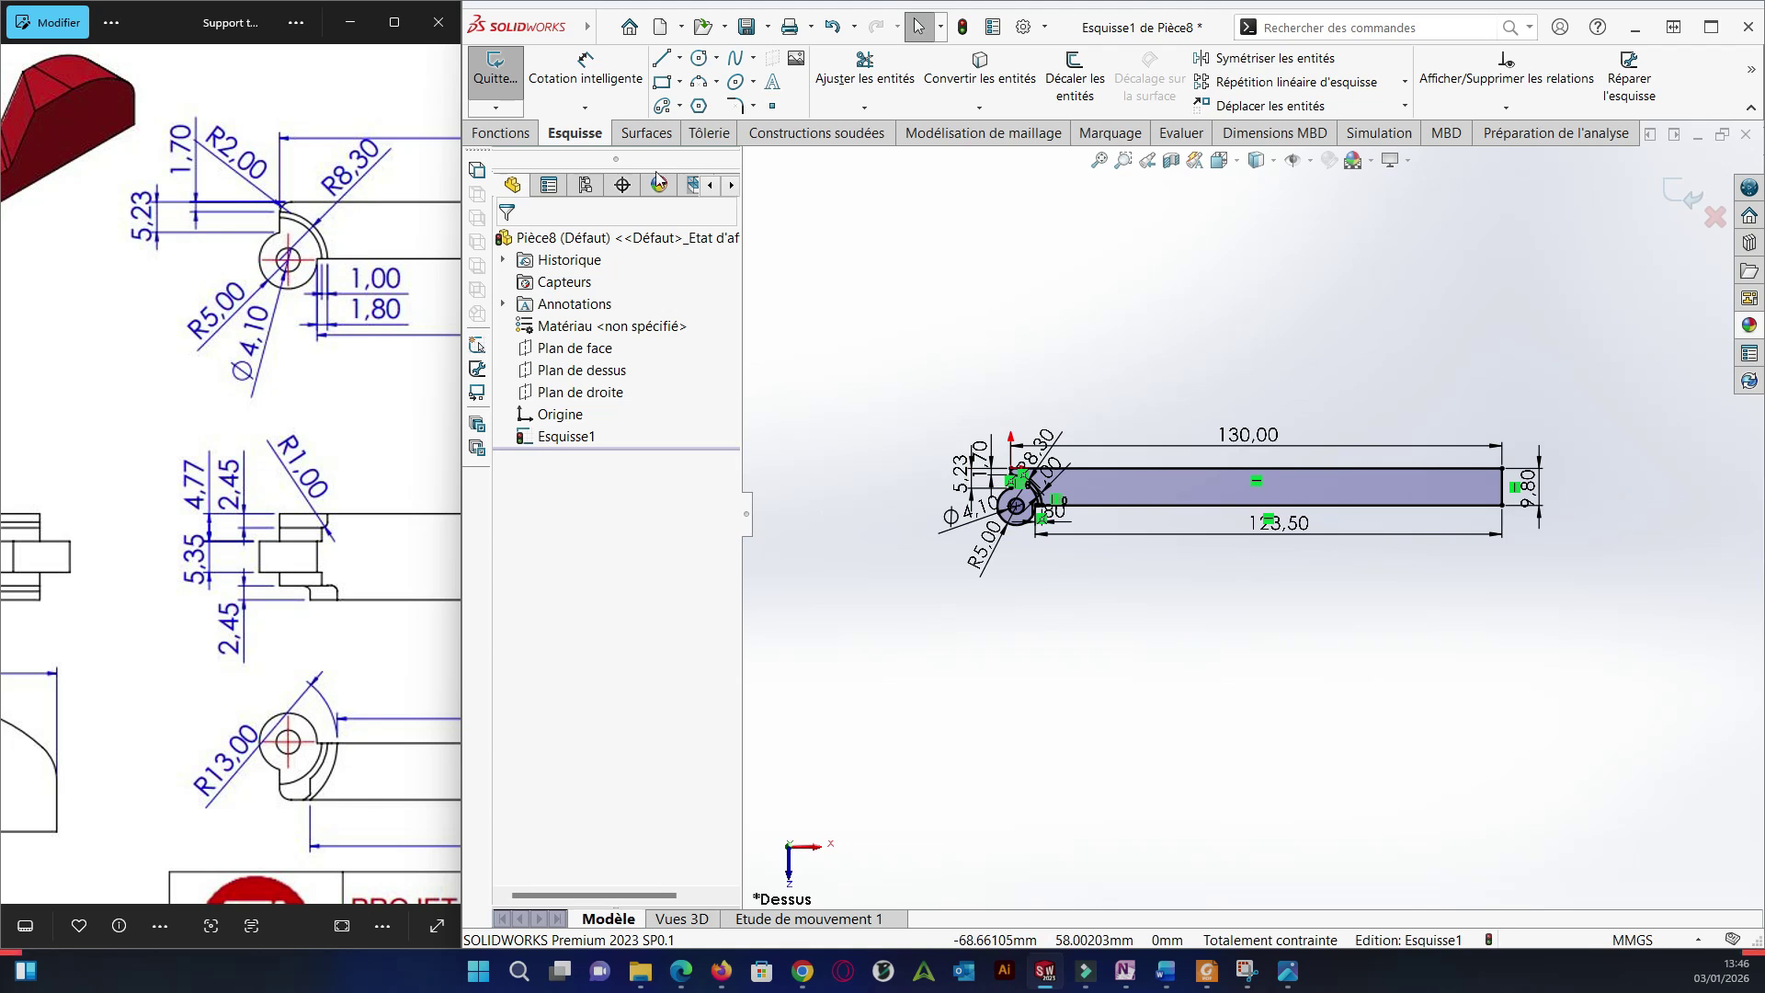
click(500, 132)
click(510, 78)
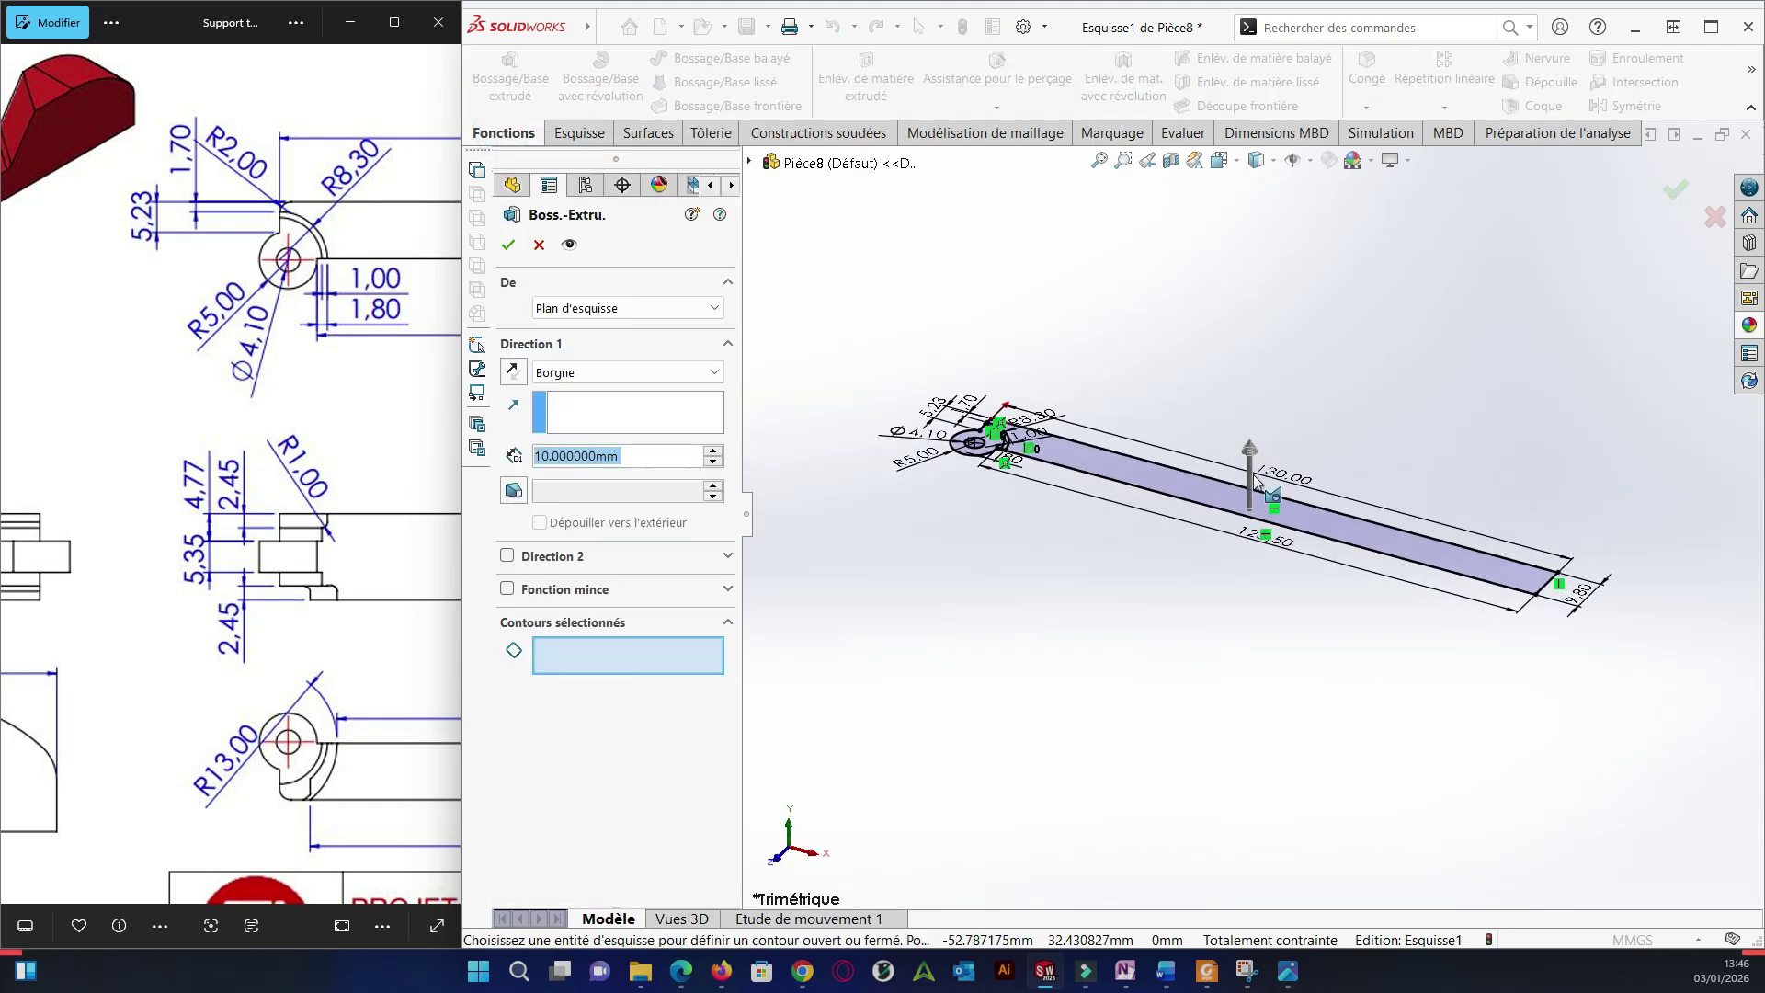
click(1286, 581)
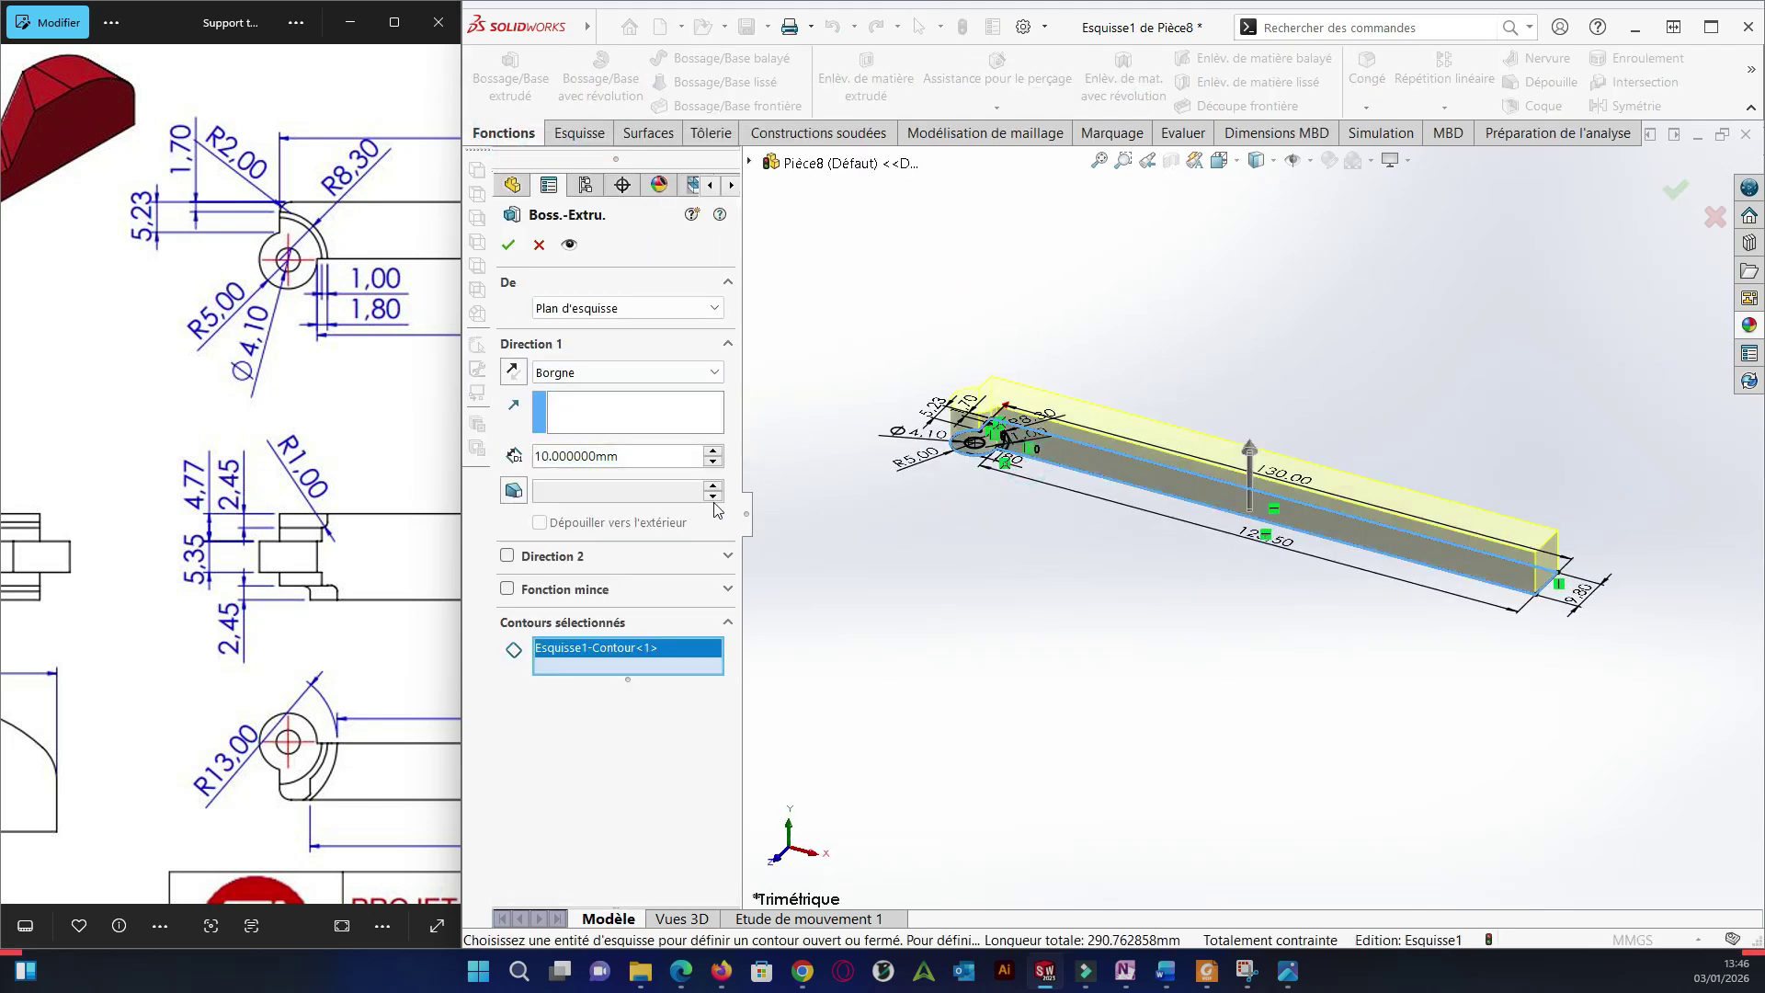
scroll(1121, 669, down, 4)
scroll(824, 596, up, 2)
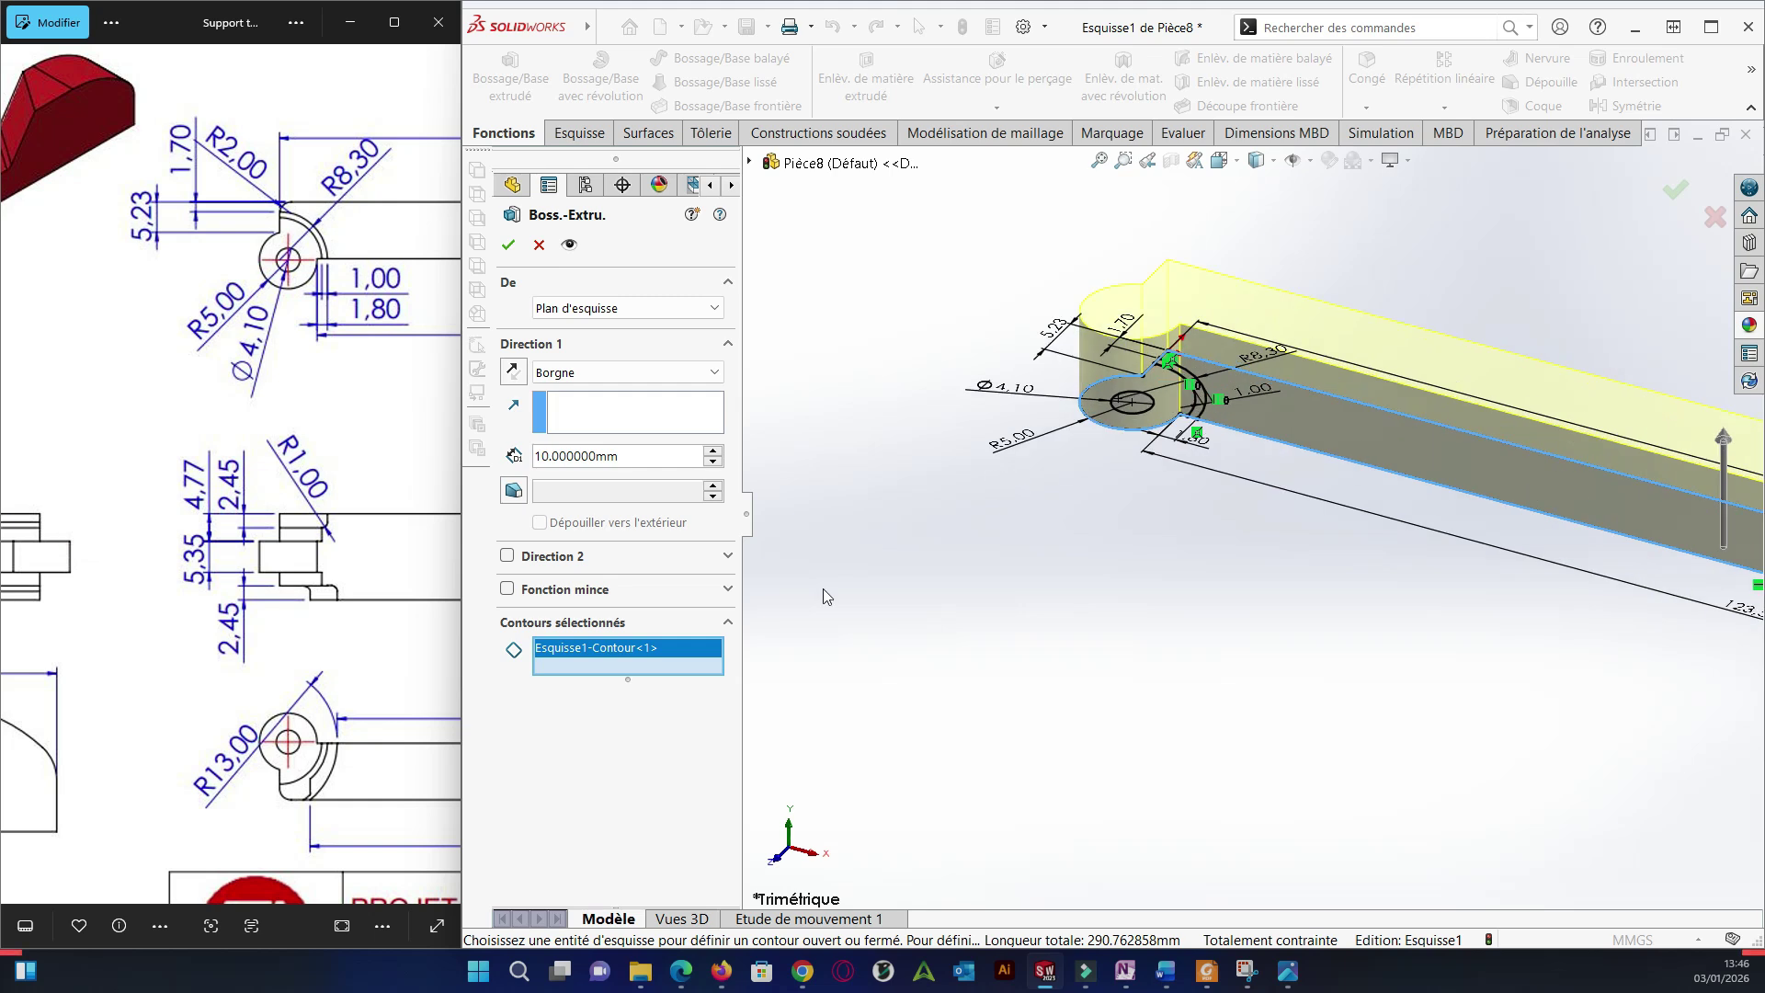
key(Delete)
scroll(1519, 505, down, 2)
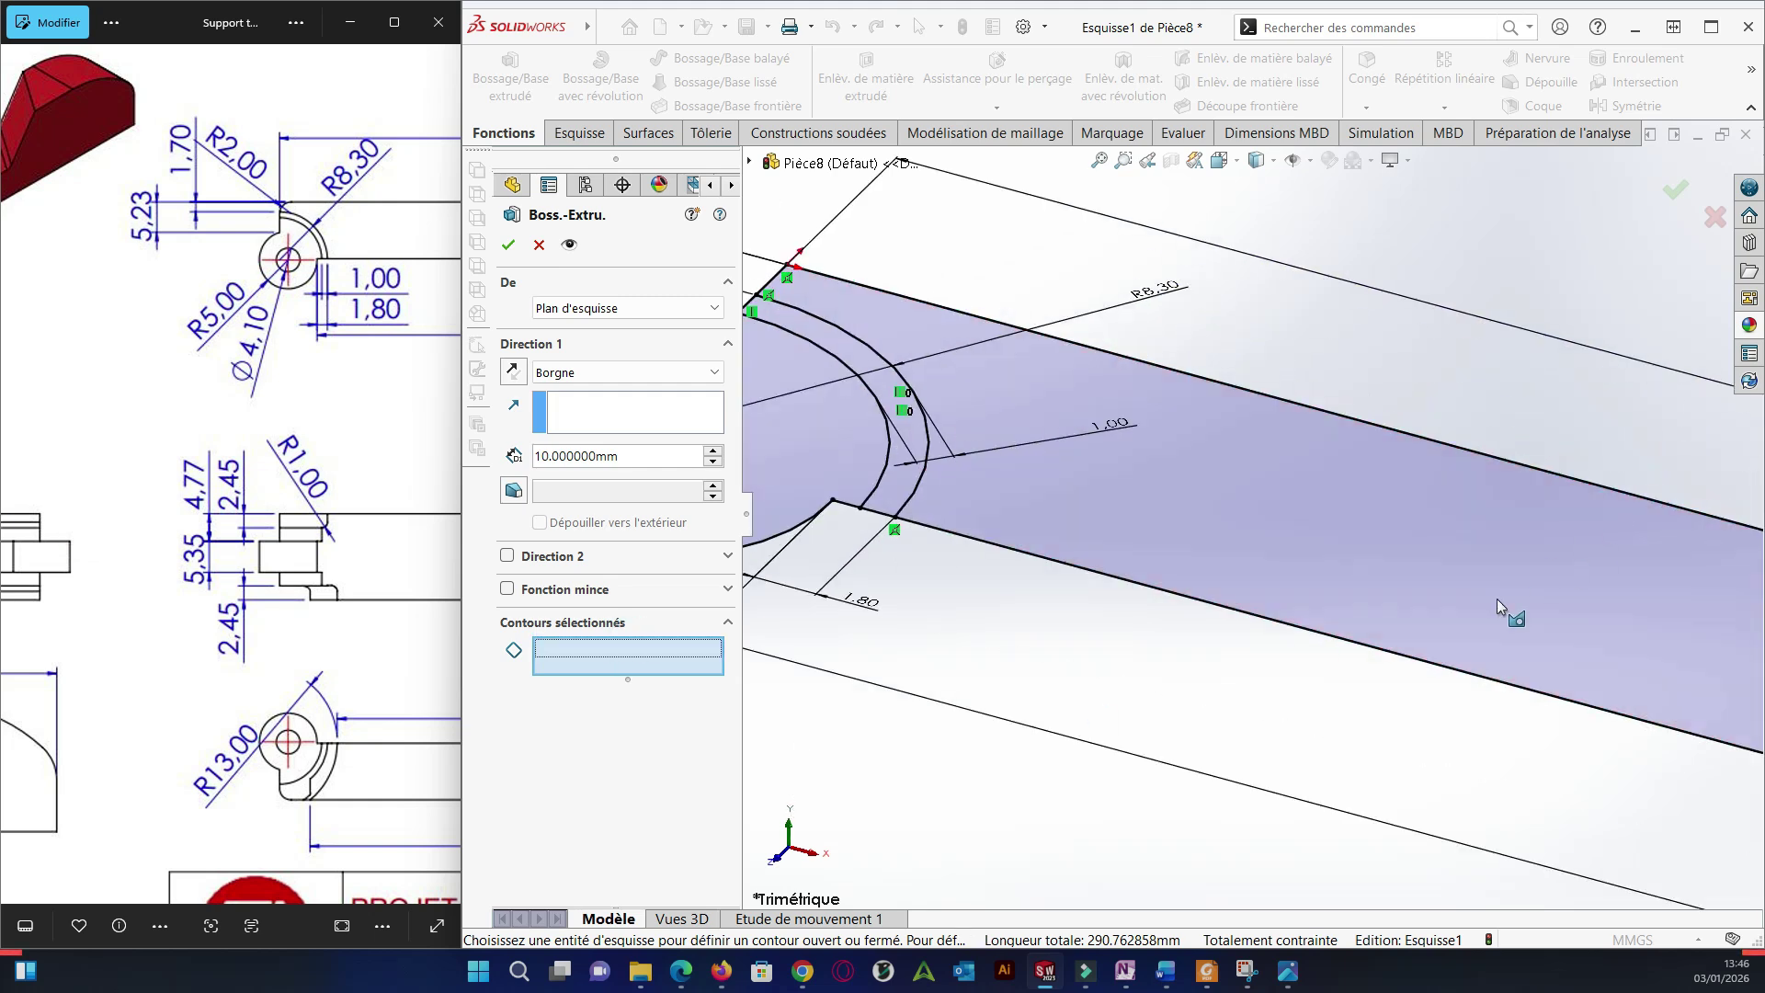
click(1170, 619)
click(1131, 618)
scroll(1261, 469, up, 1)
scroll(1261, 469, down, 3)
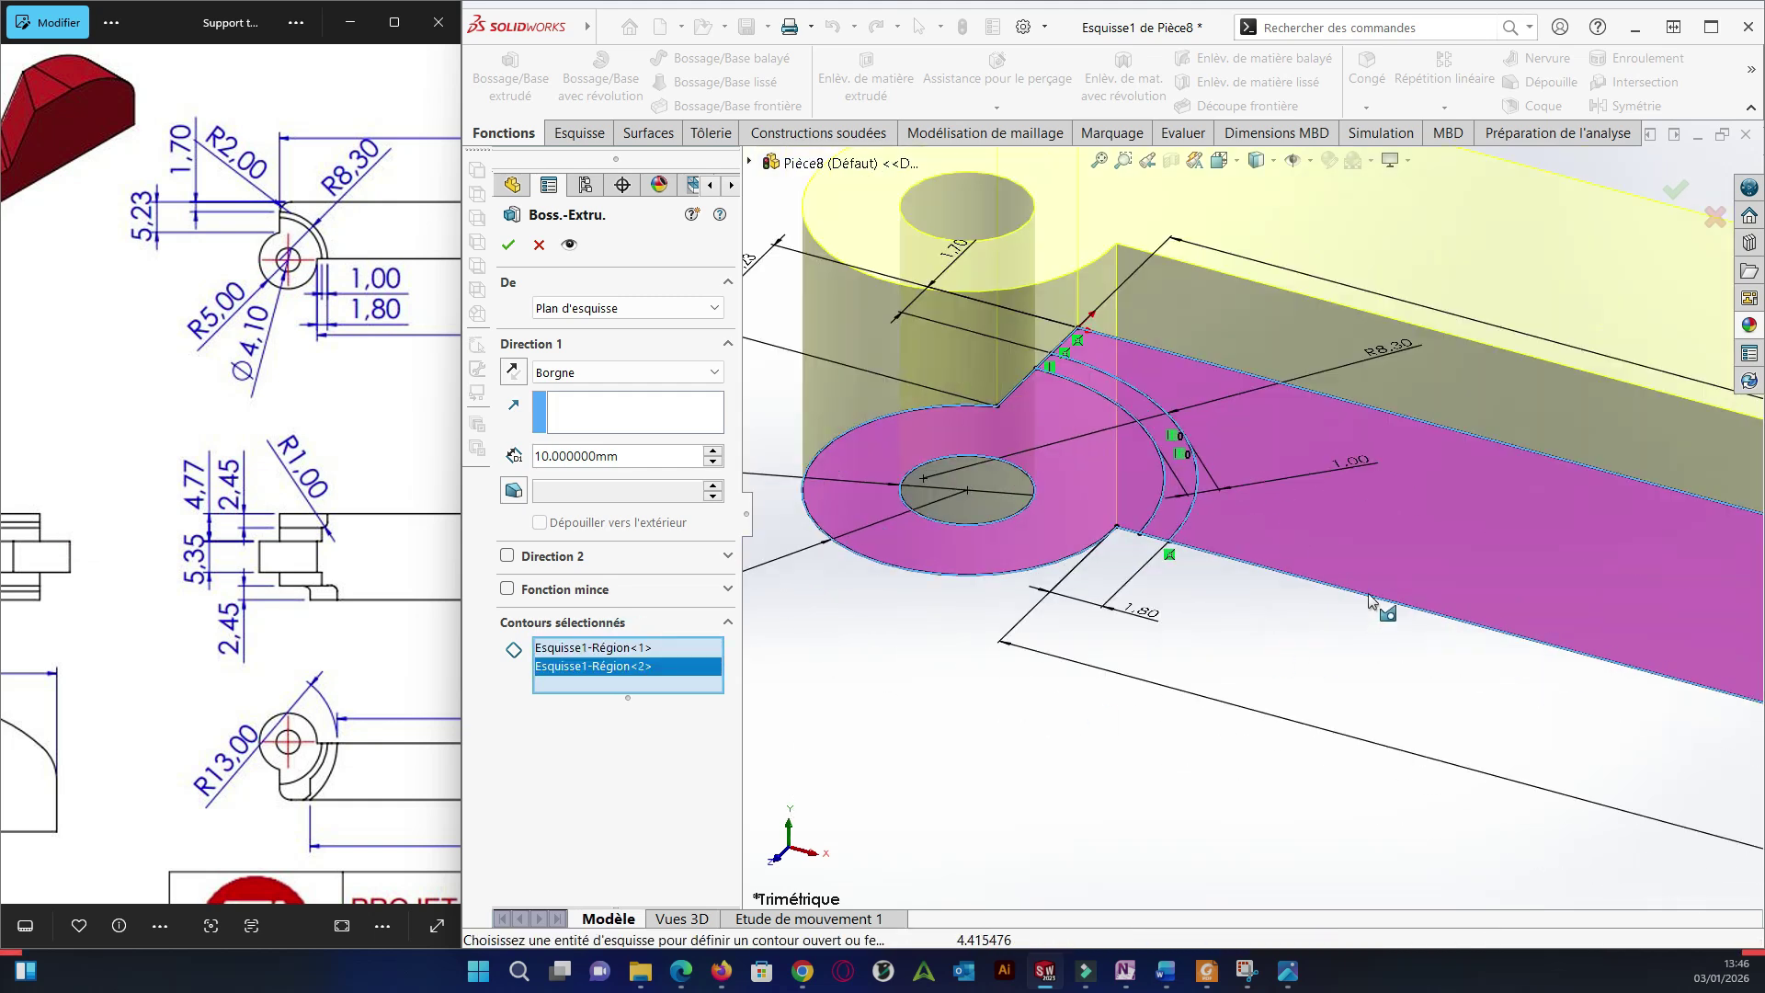
scroll(1117, 487, up, 2)
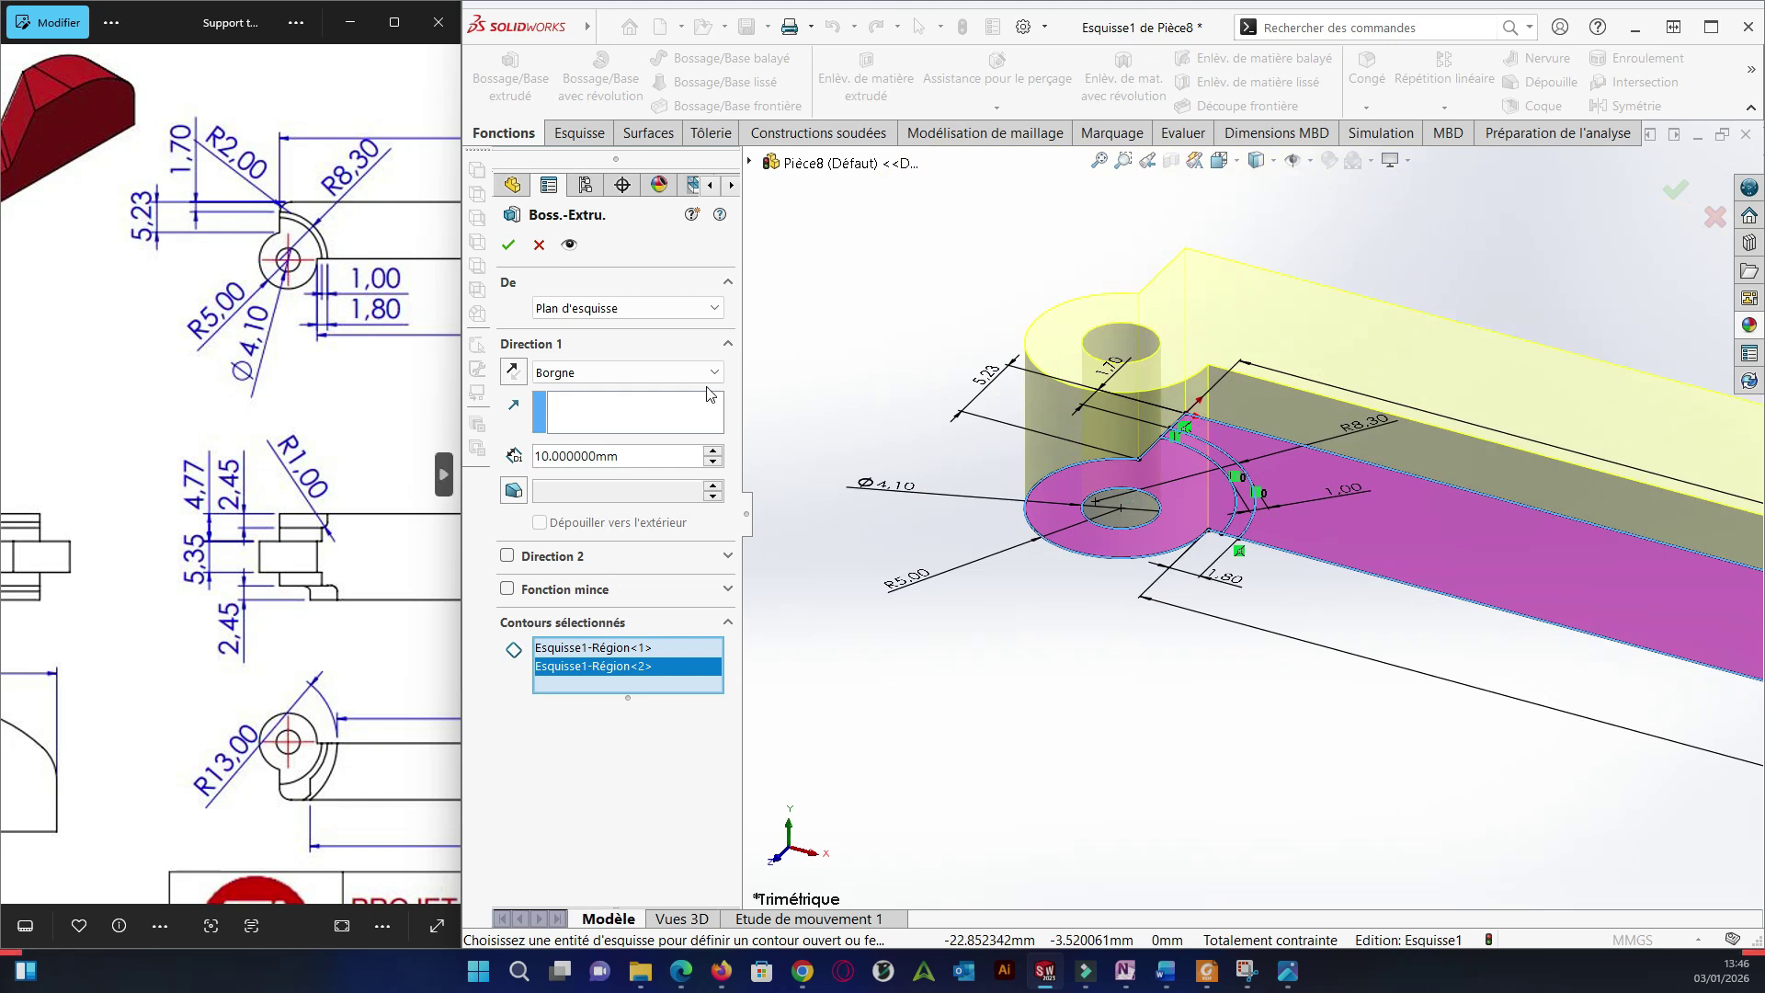
key(Escape)
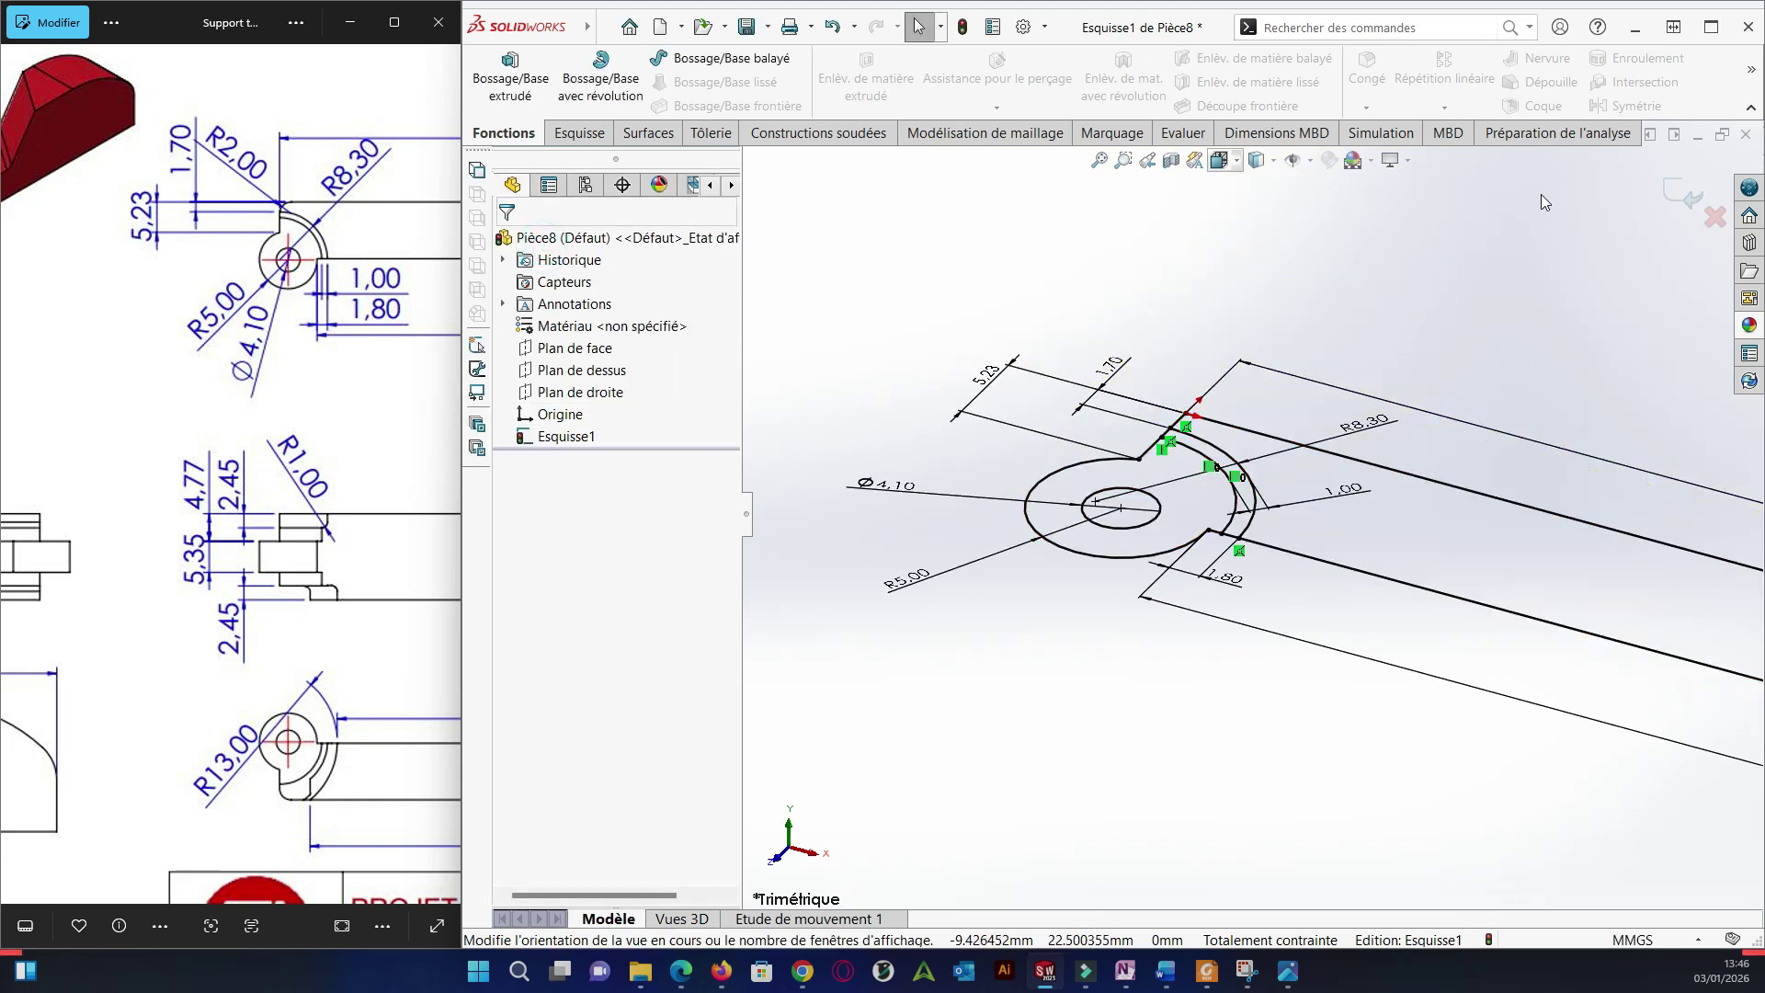
Stretch both ends of the inner offset arc slightly past the profile's vertical end edge and lower edge.
key(space)
key(ctrl+8)
scroll(850, 524, down, 5)
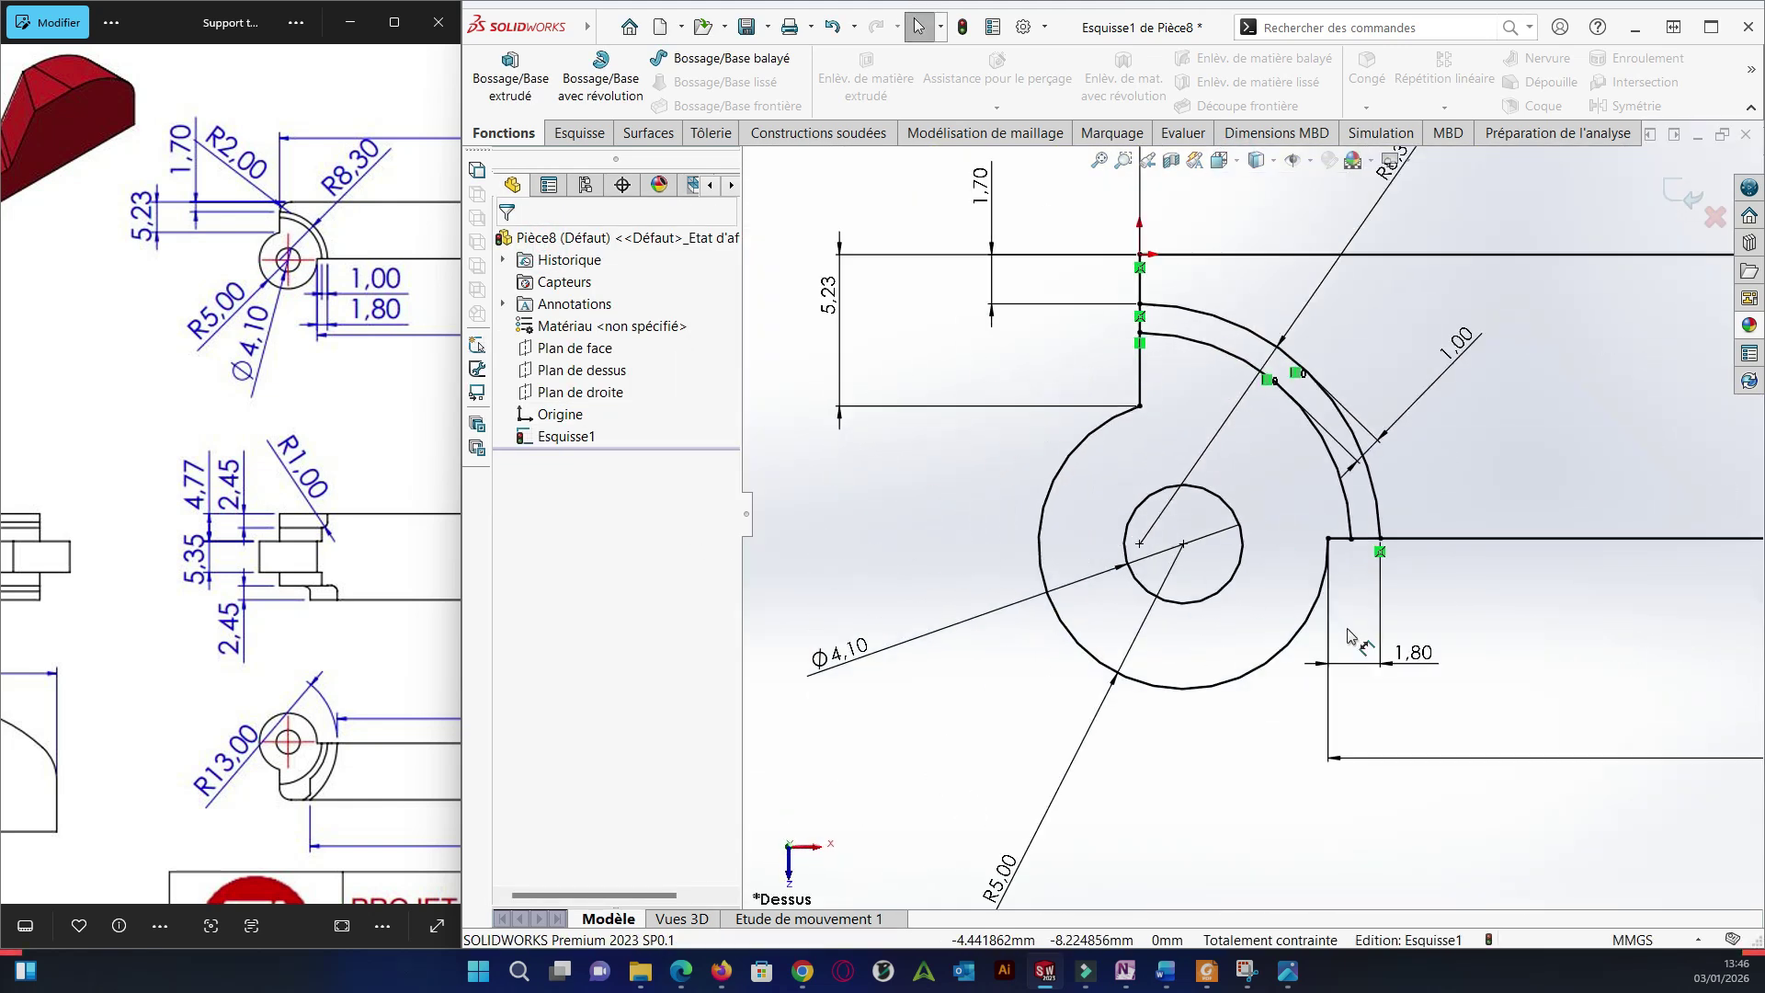
drag(1350, 539, 1350, 574)
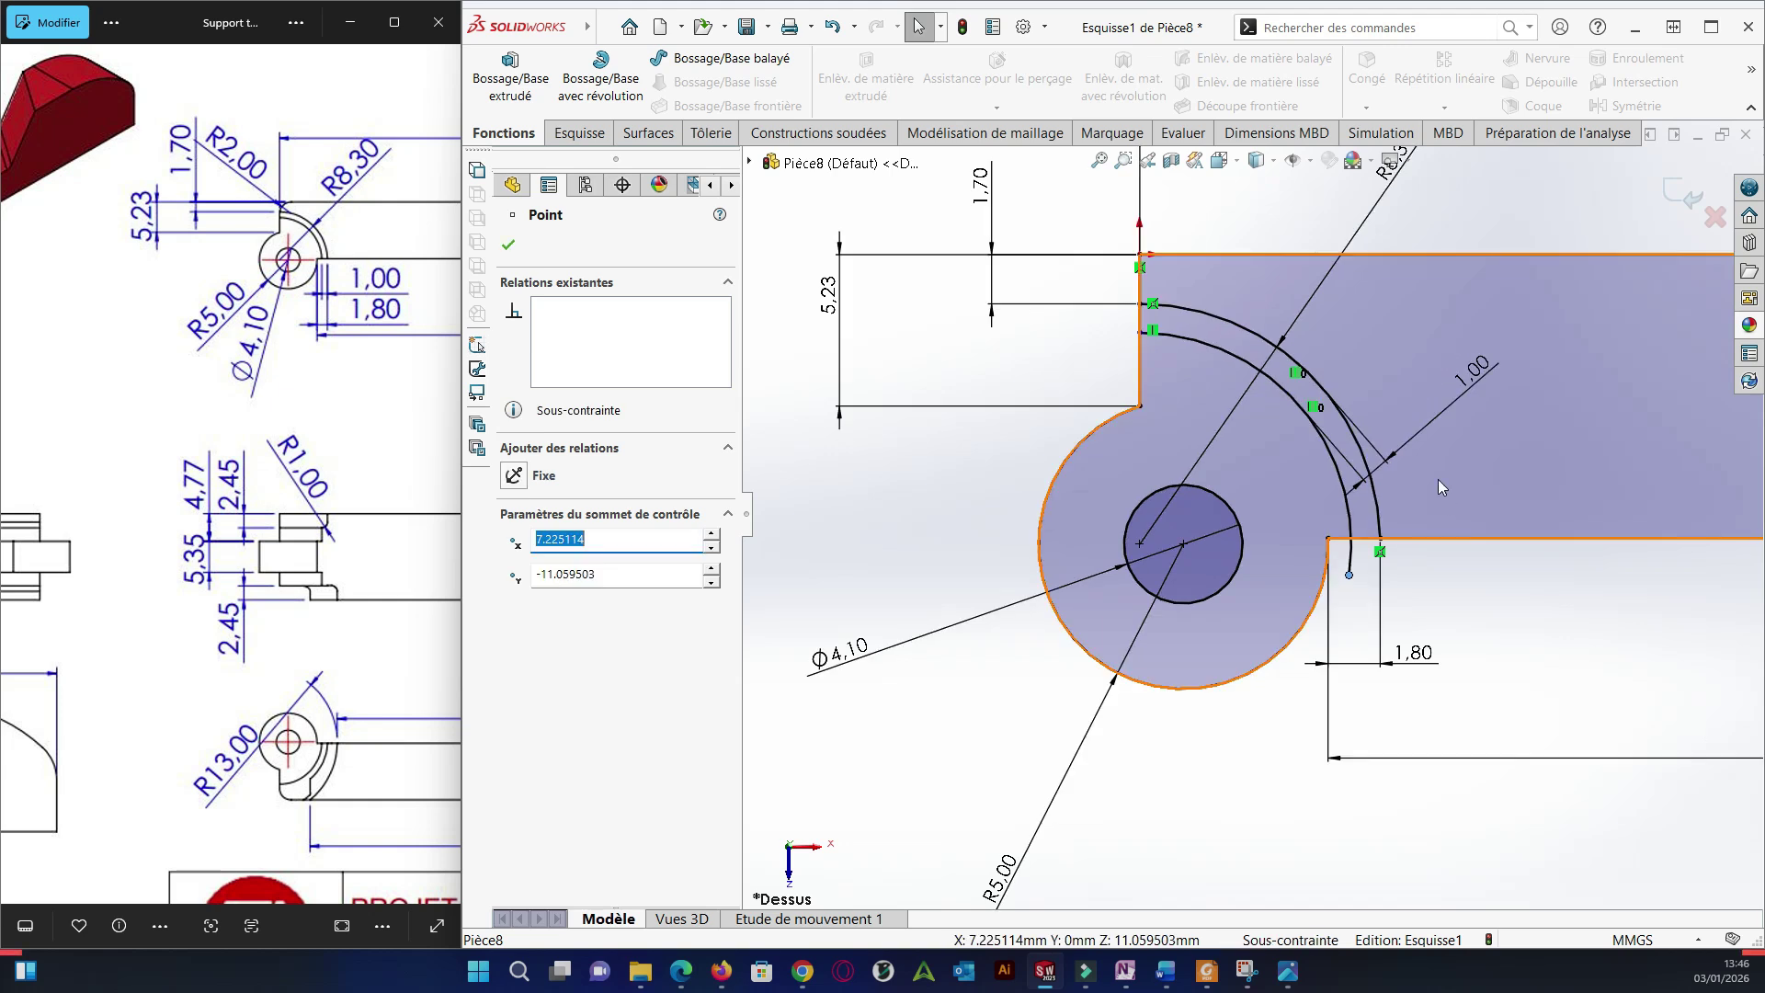
mouse_move(1140, 333)
mouse_down()
mouse_move(1047, 353)
mouse_move(1106, 336)
mouse_up()
click(922, 249)
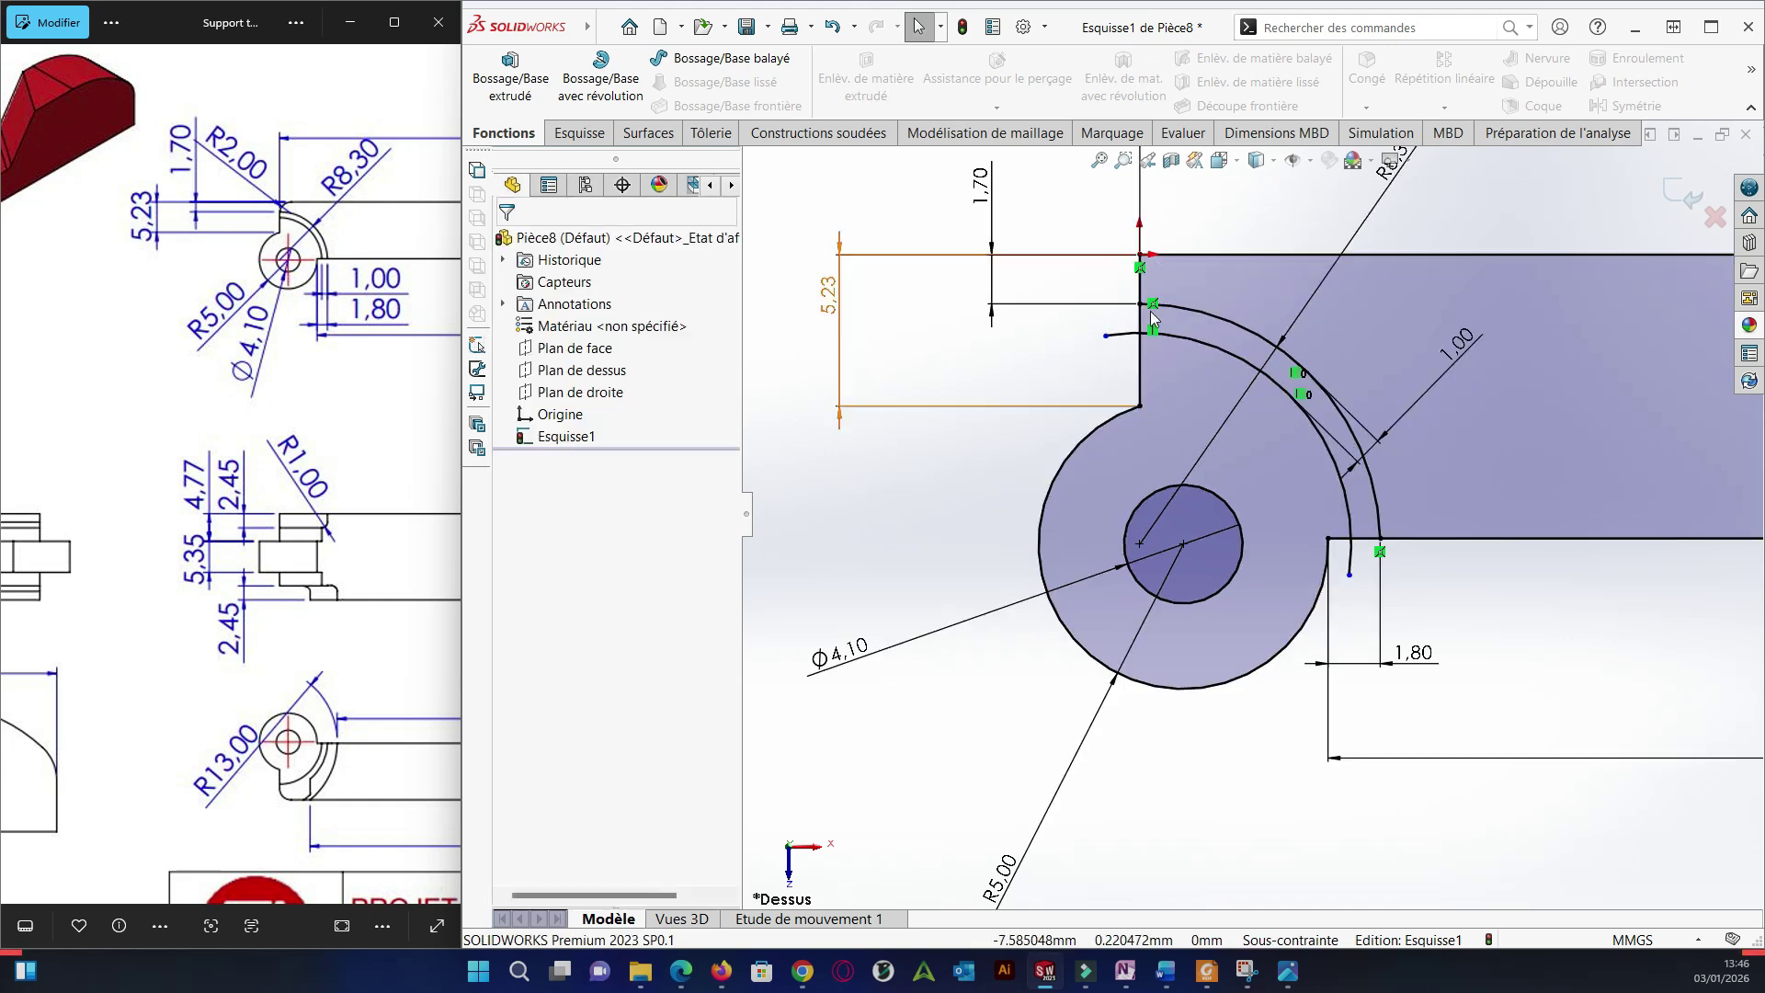
Trim the overhanging ends of the inner arc back to the profile edges.
click(579, 132)
click(864, 69)
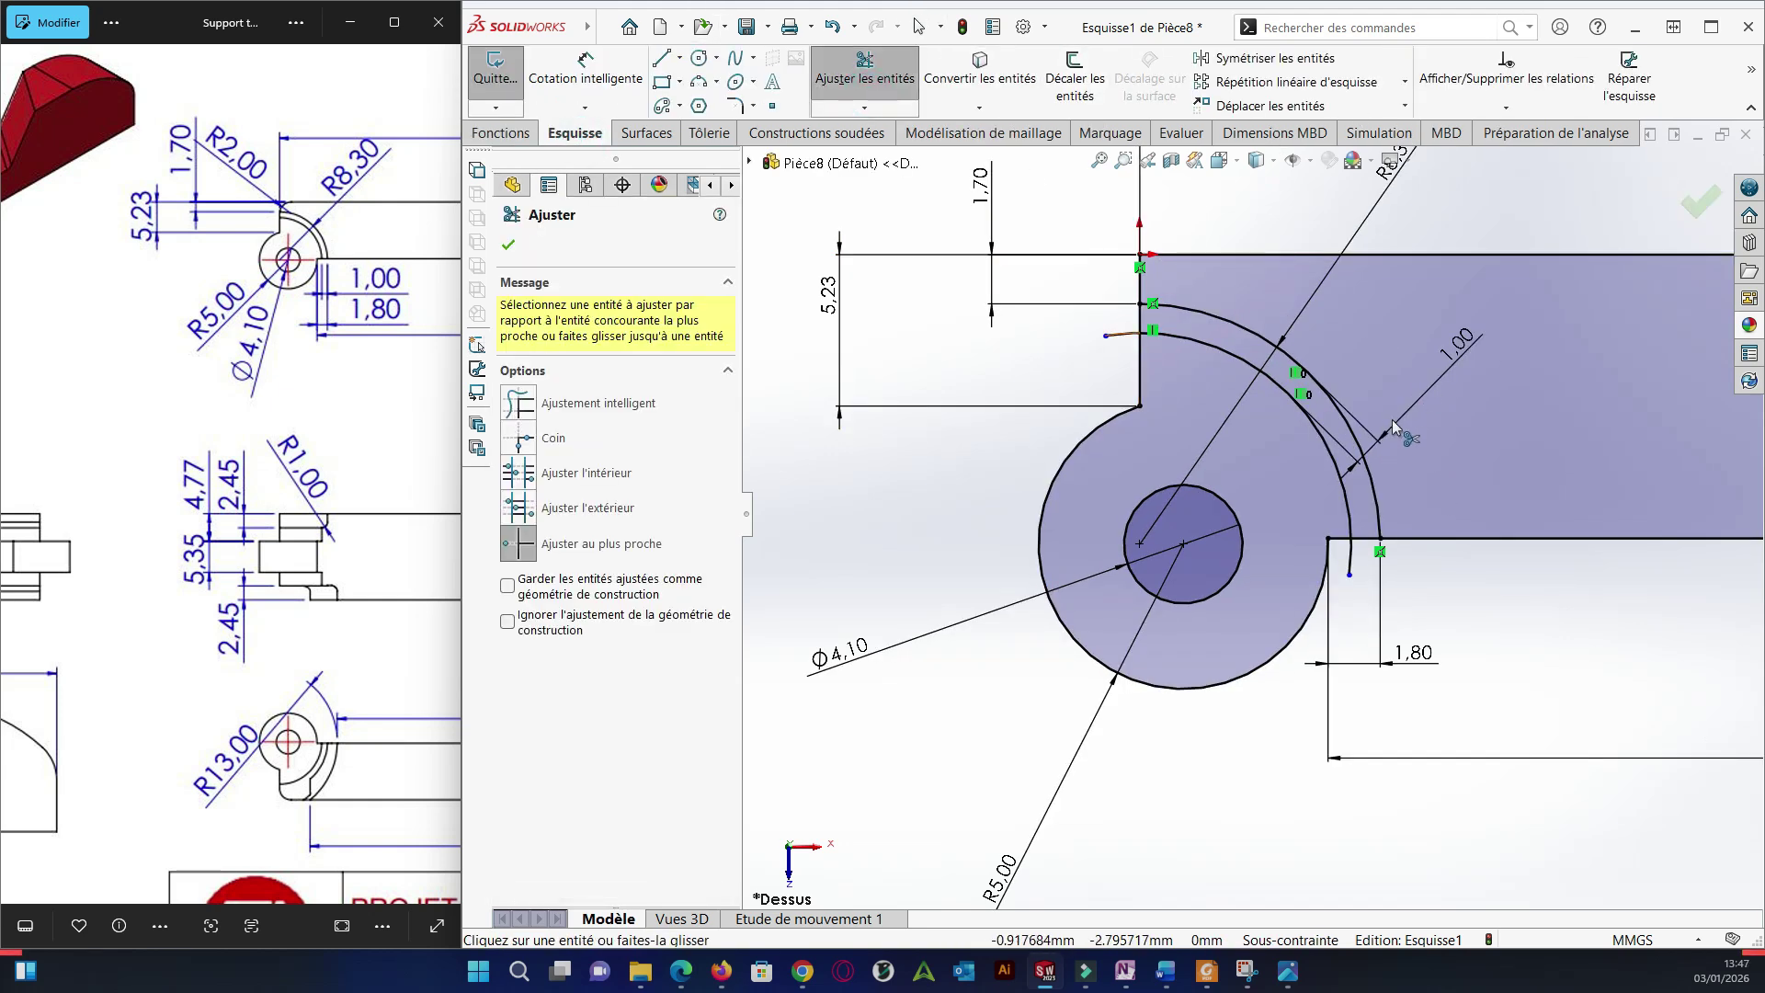
click(1348, 563)
click(509, 244)
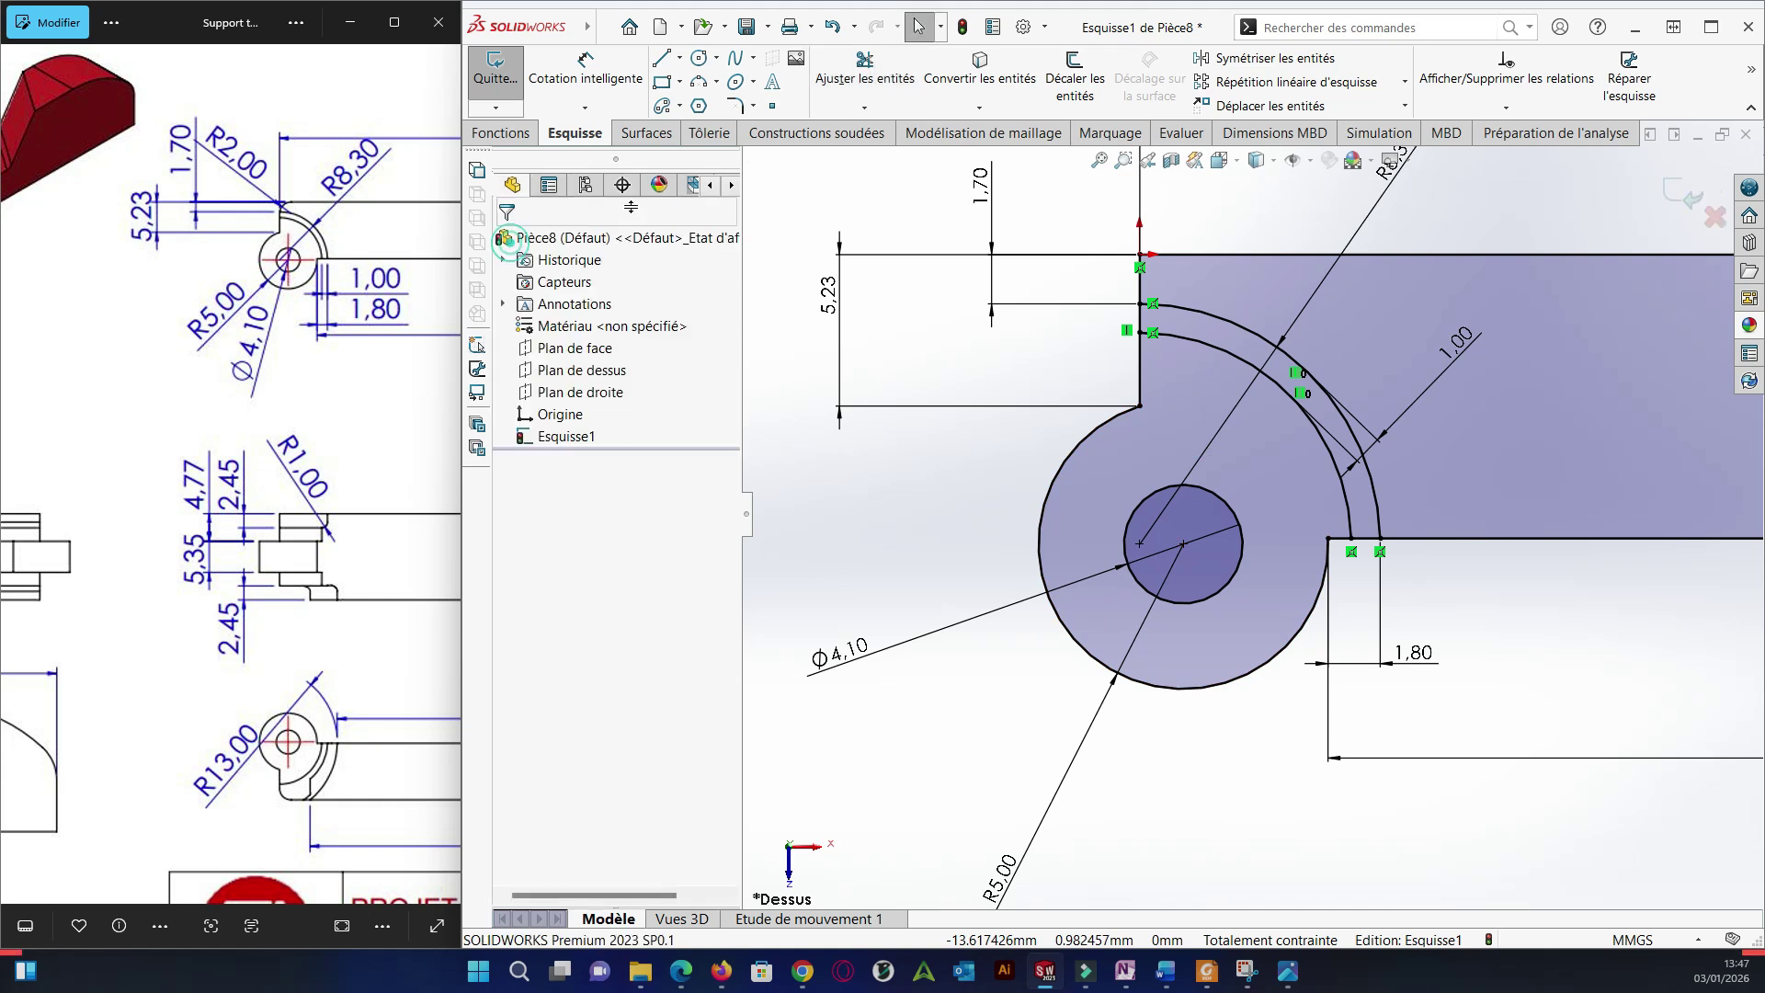
Start a boss extrusion of the sketch with the long arm, the hub around the hole and the strip between the arcs as contours.
click(500, 133)
click(511, 78)
scroll(889, 402, down, 6)
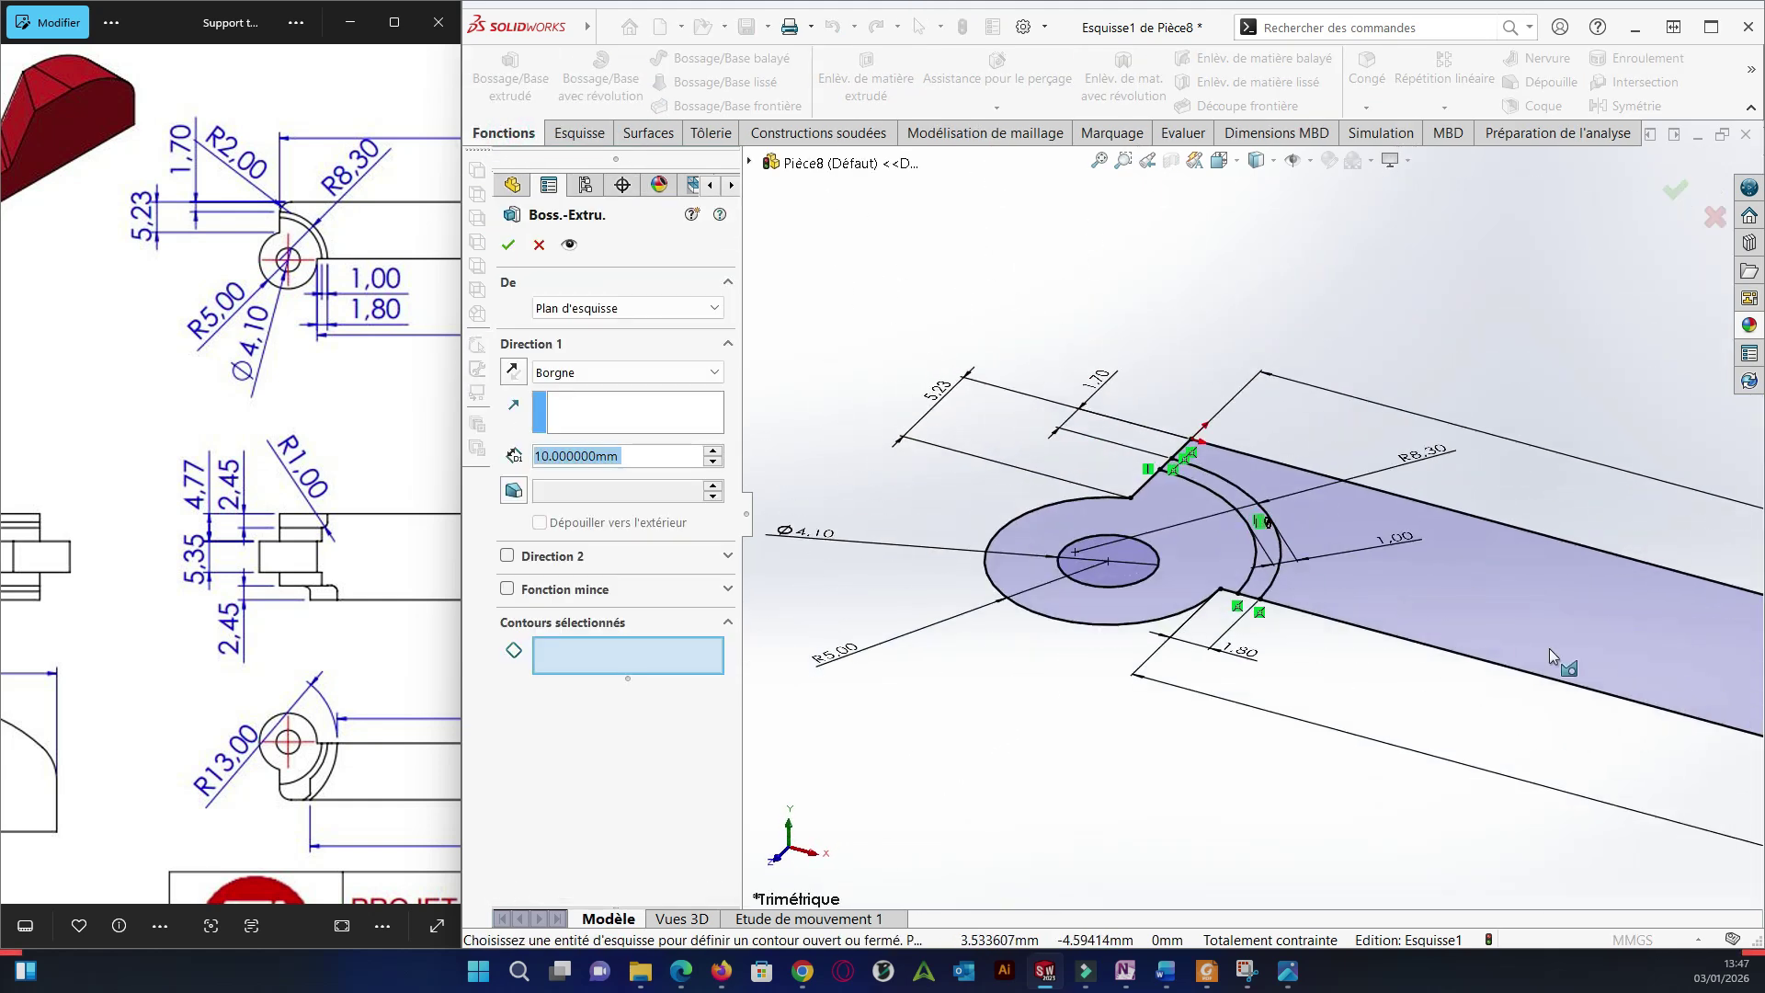
click(1576, 696)
click(1020, 574)
click(1267, 561)
scroll(1003, 513, up, 5)
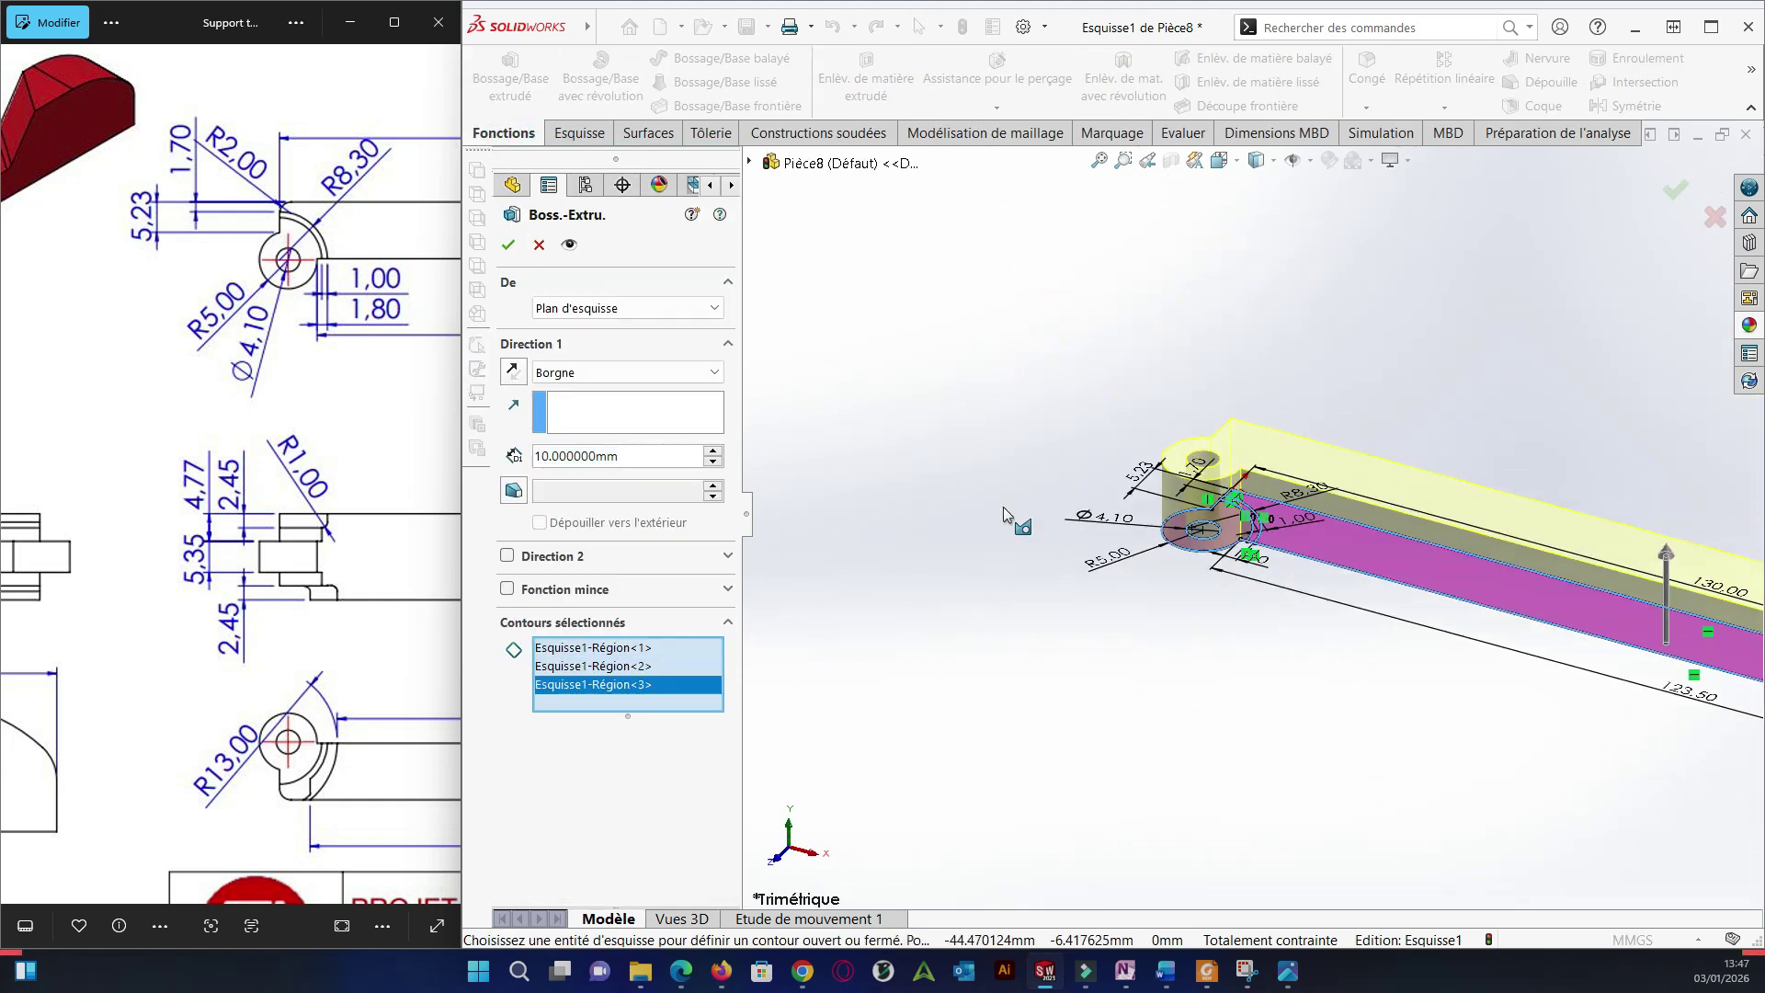
Extrude the selected regions to a blind depth of 14.9 mm in the reversed direction.
text(14.9)
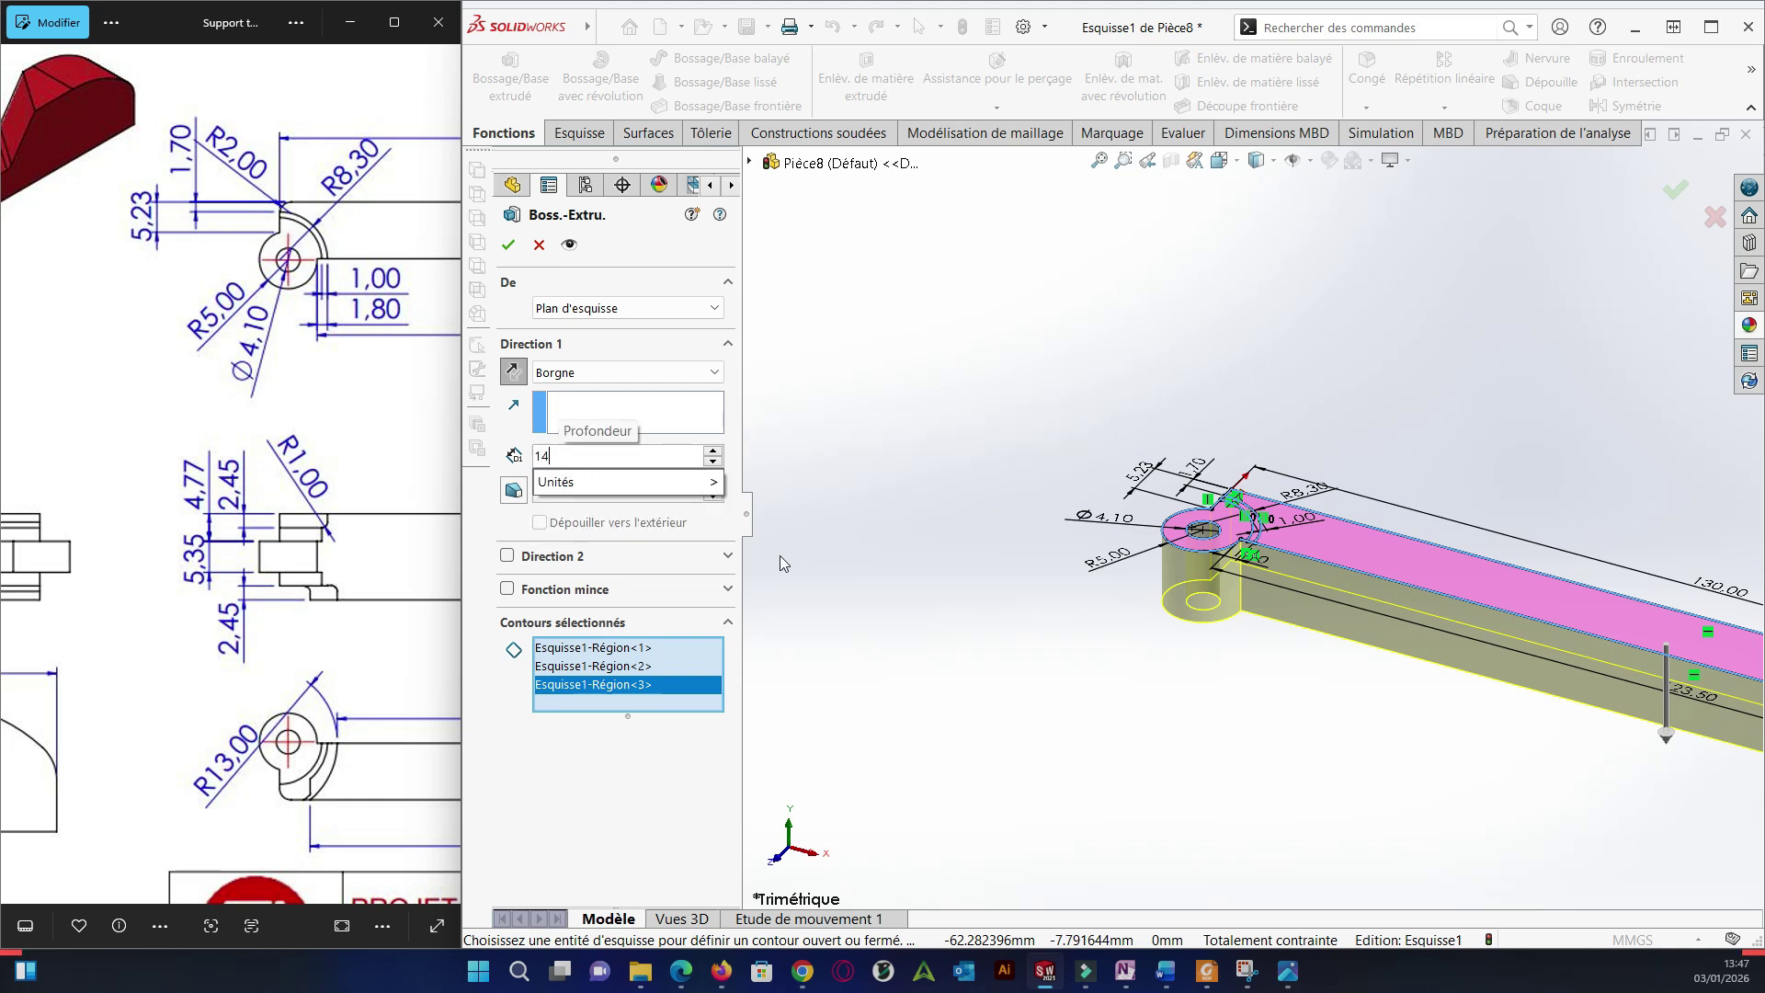
key(Return)
scroll(928, 515, down, 3)
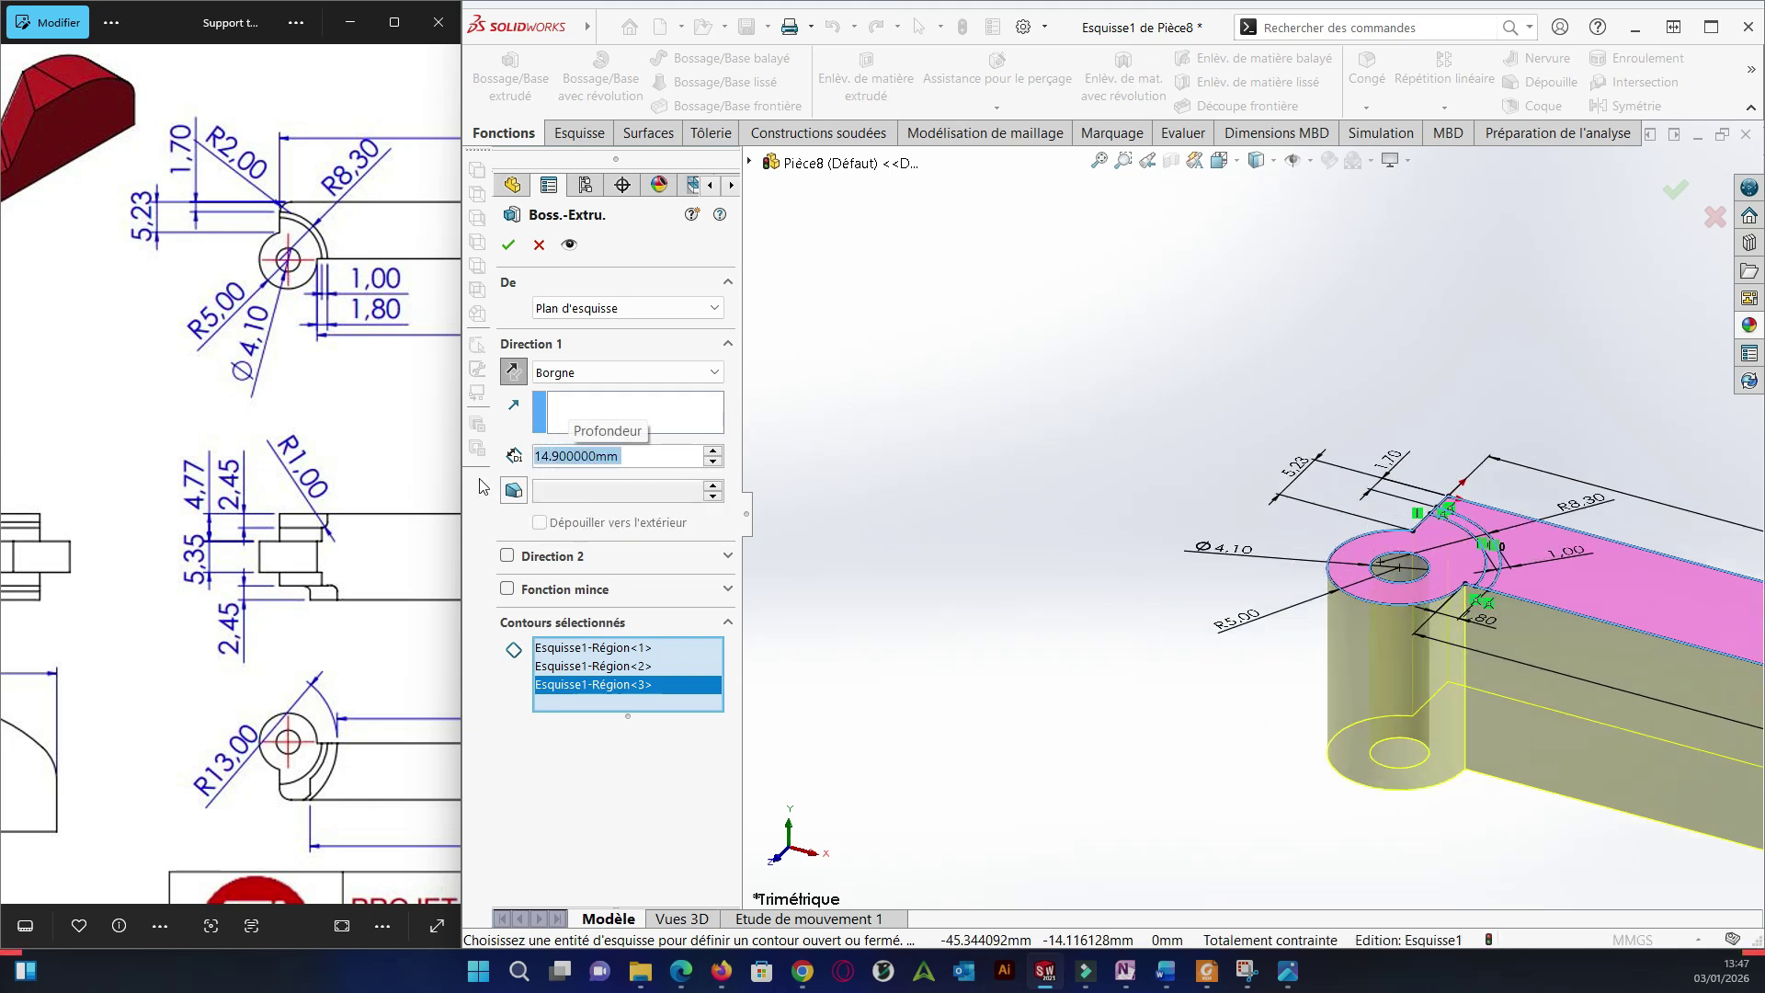
scroll(184, 441, down, 4)
drag(211, 435, 137, 436)
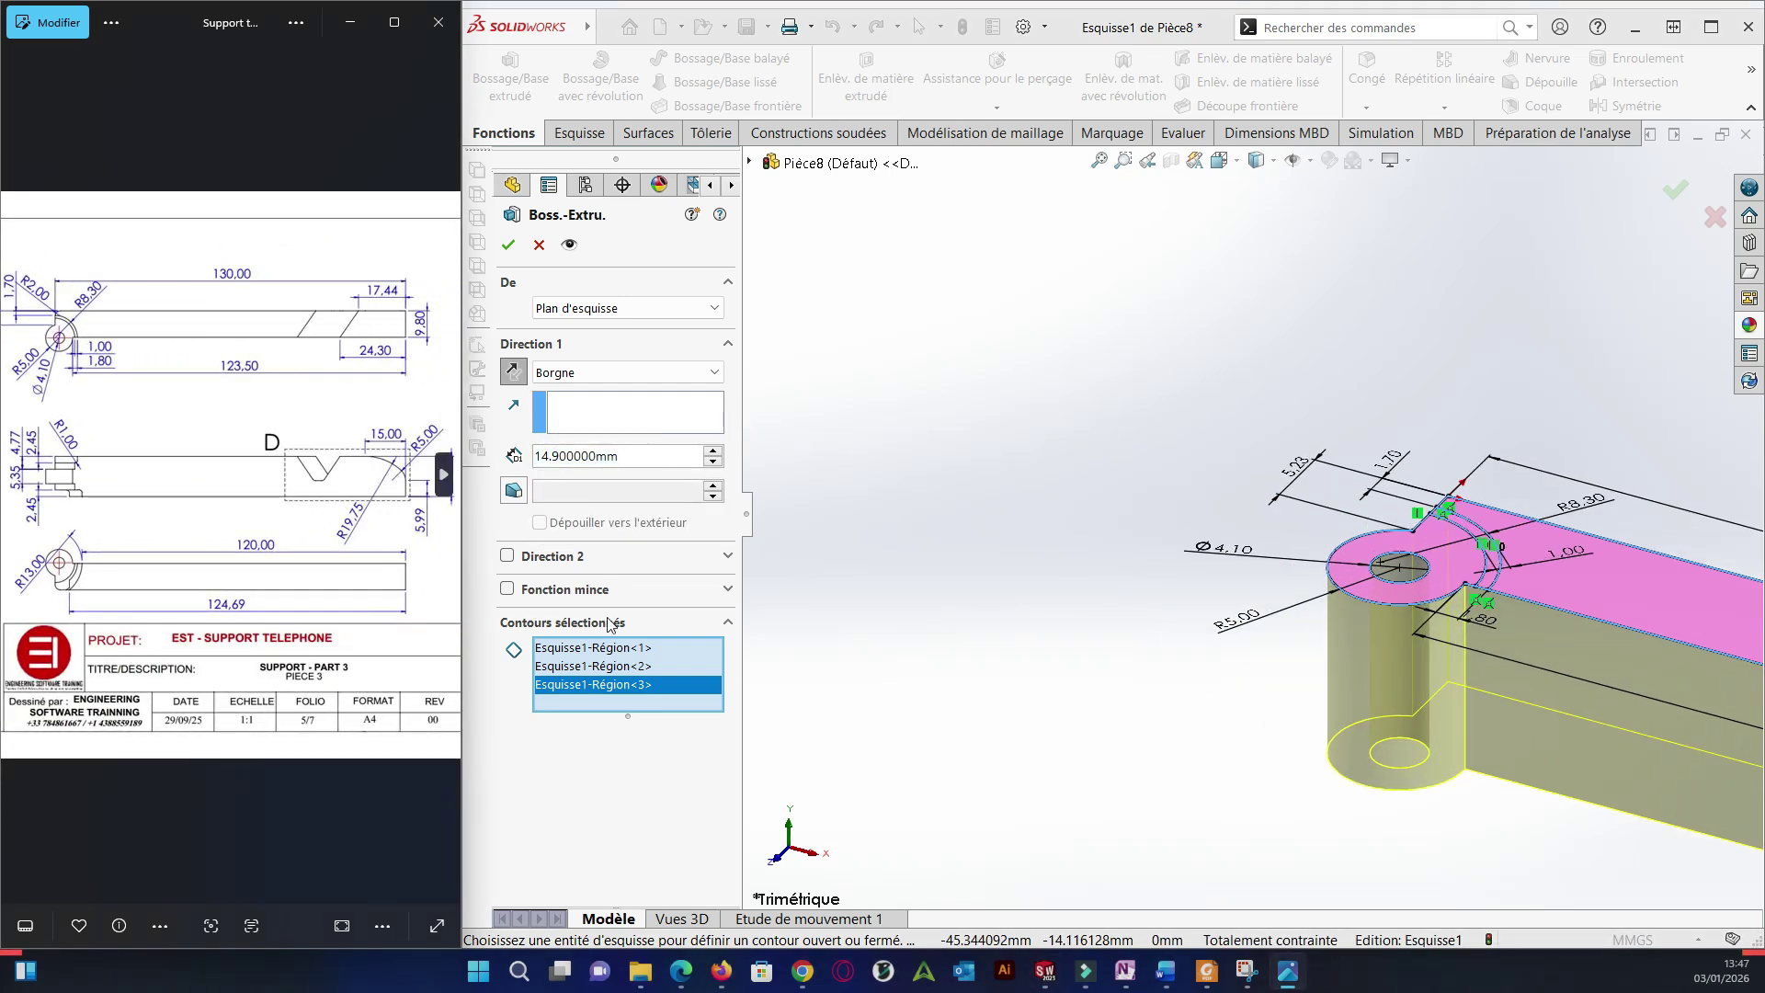
scroll(1170, 611, up, 4)
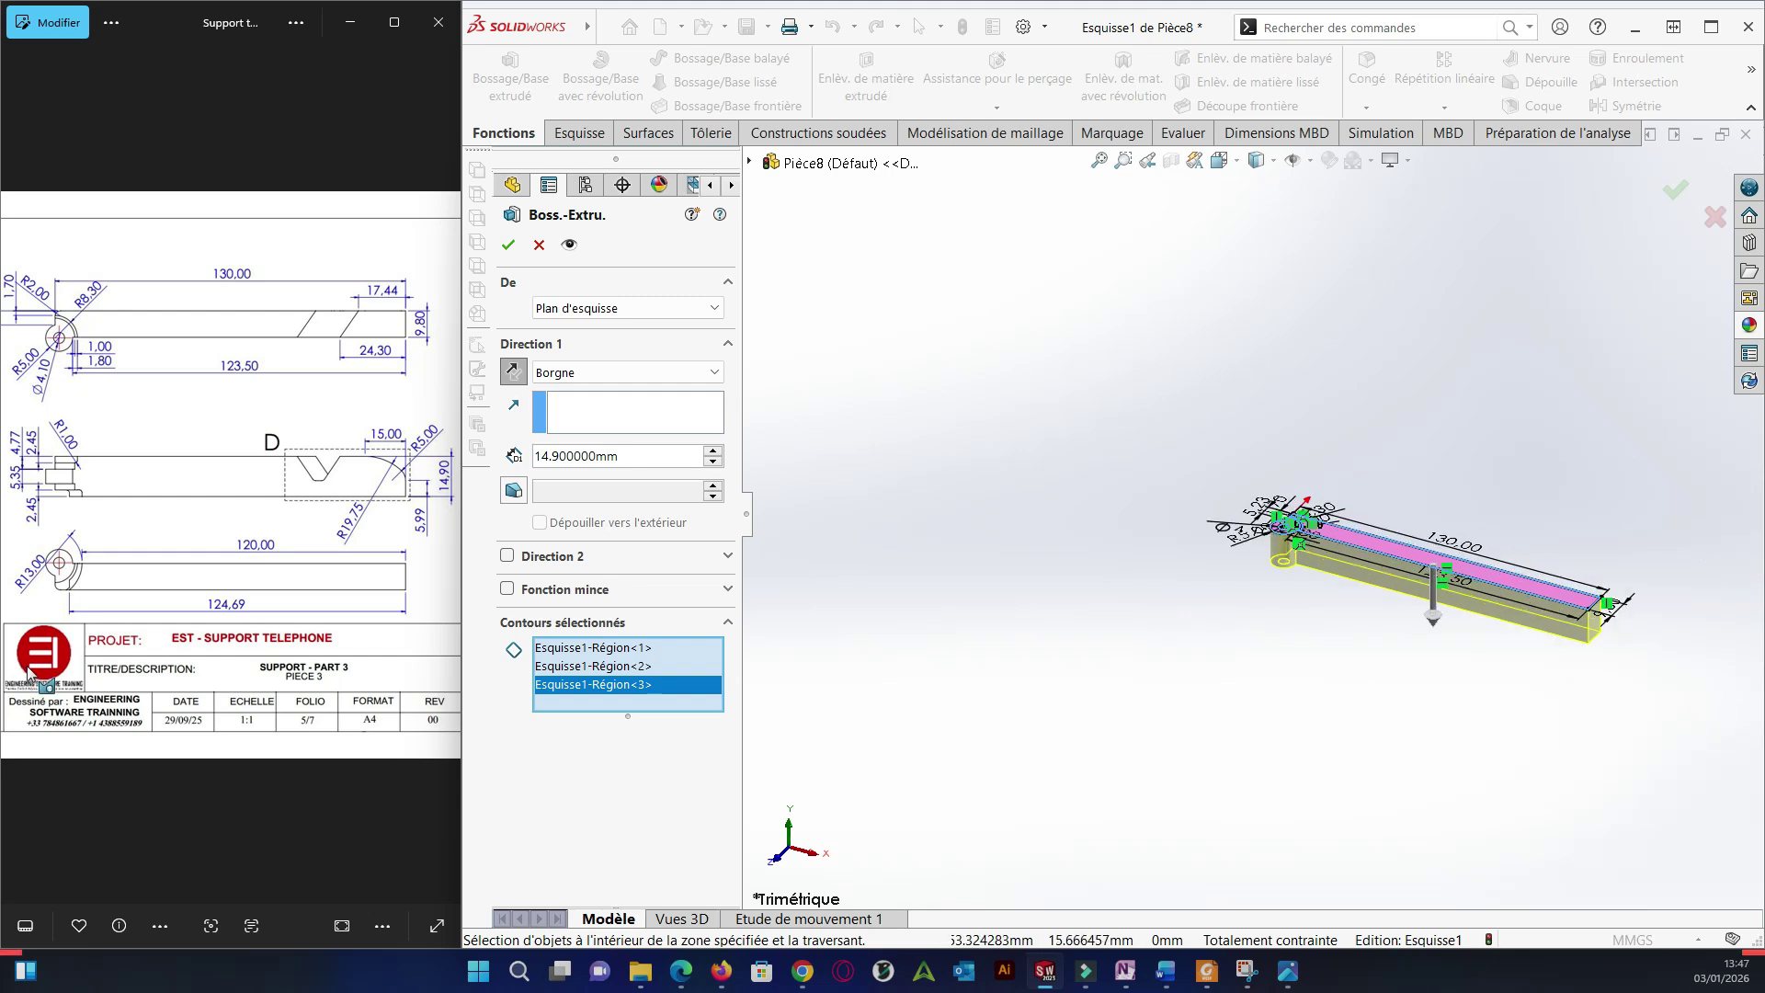
click(507, 244)
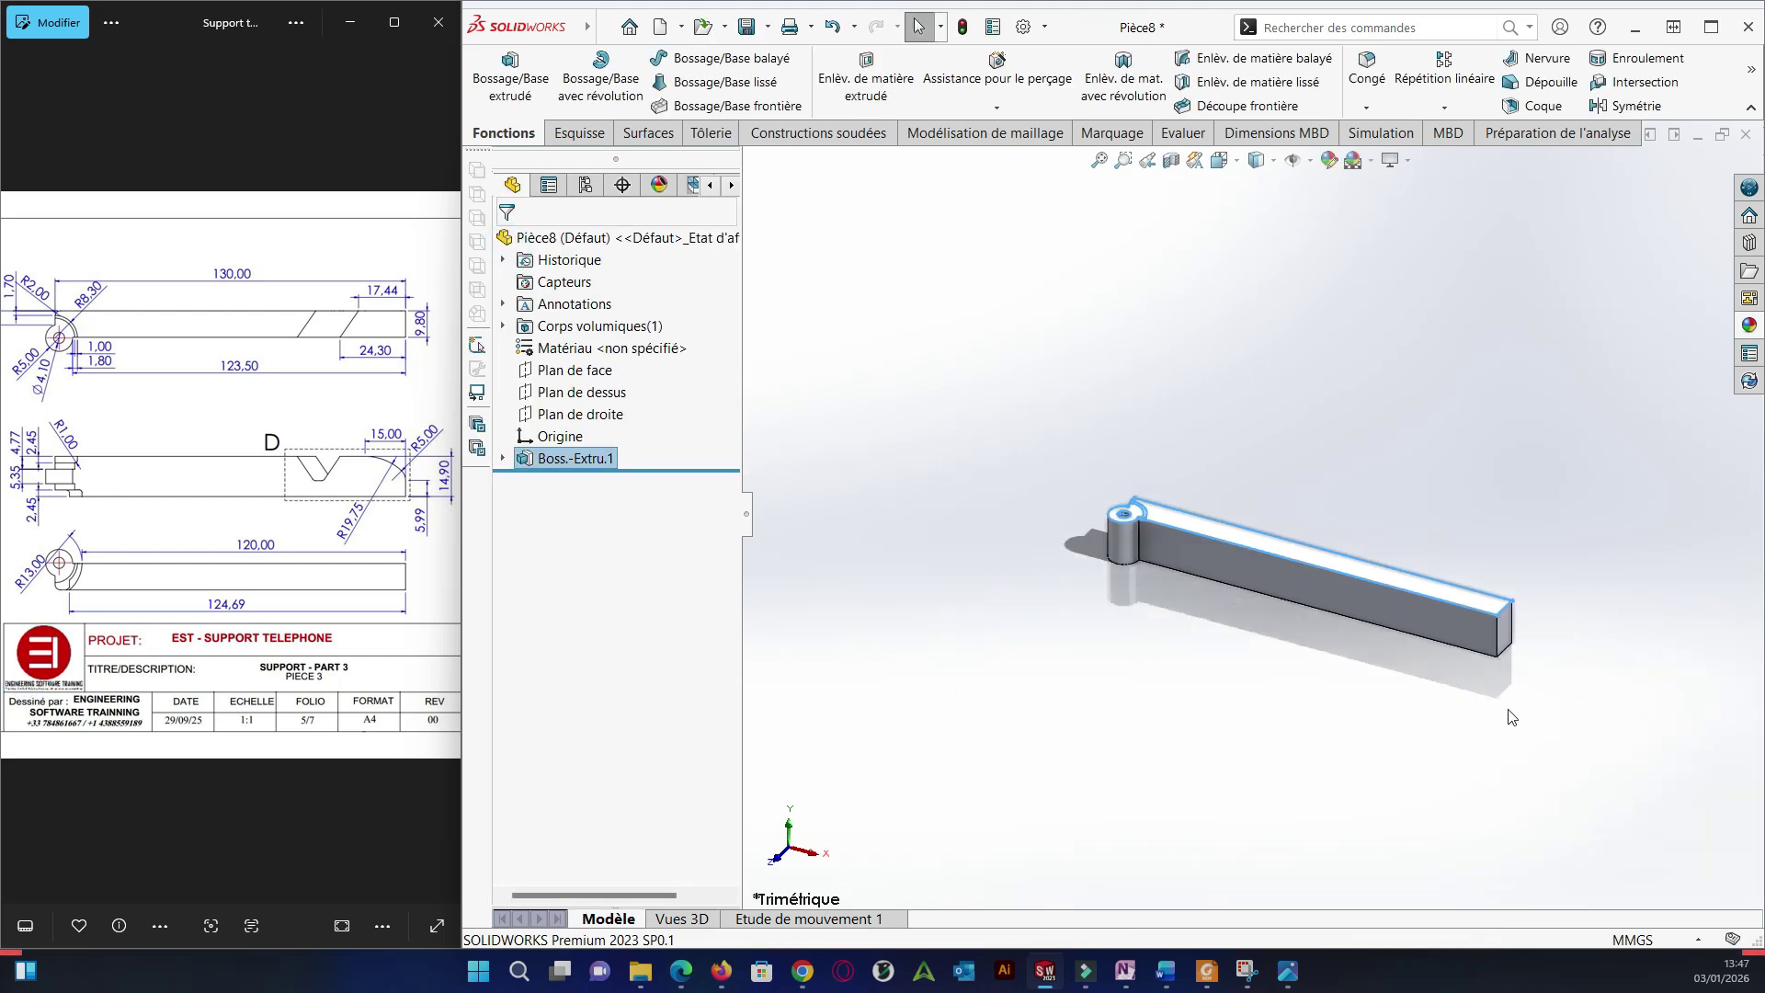
Start an extruded cut from the base sketch, using the hub region inside the inner arc as its contour.
click(16, 474)
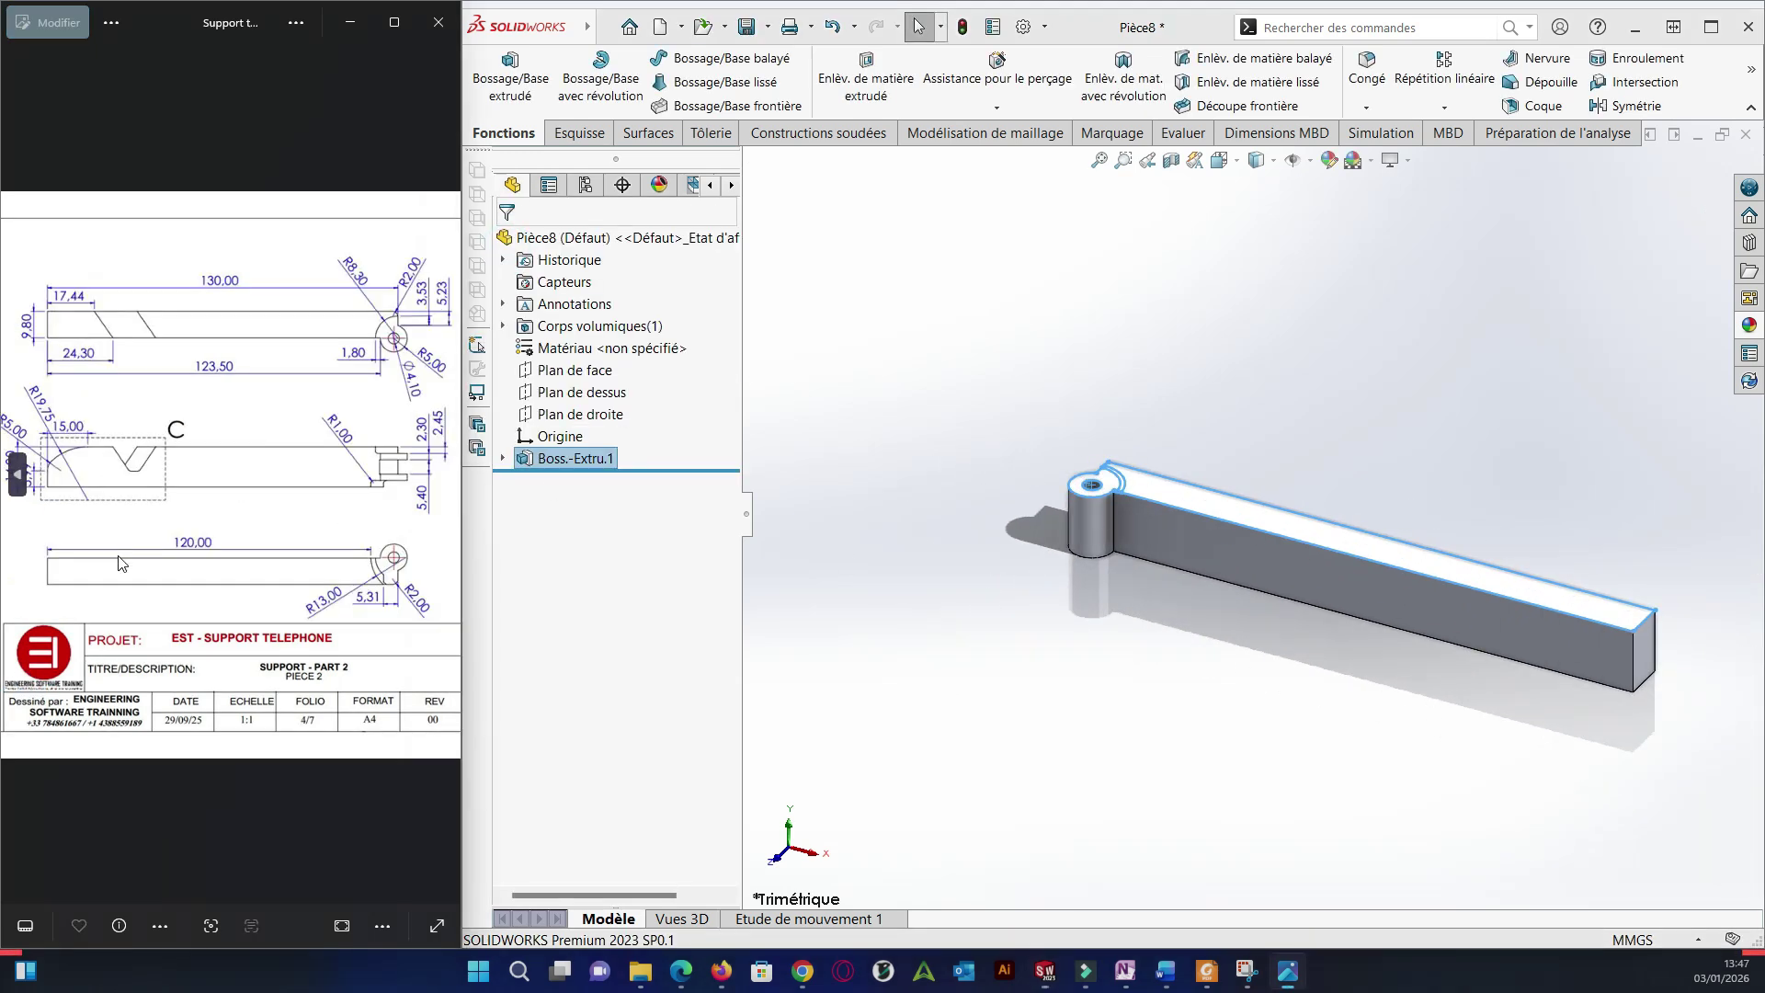
scroll(445, 600, up, 5)
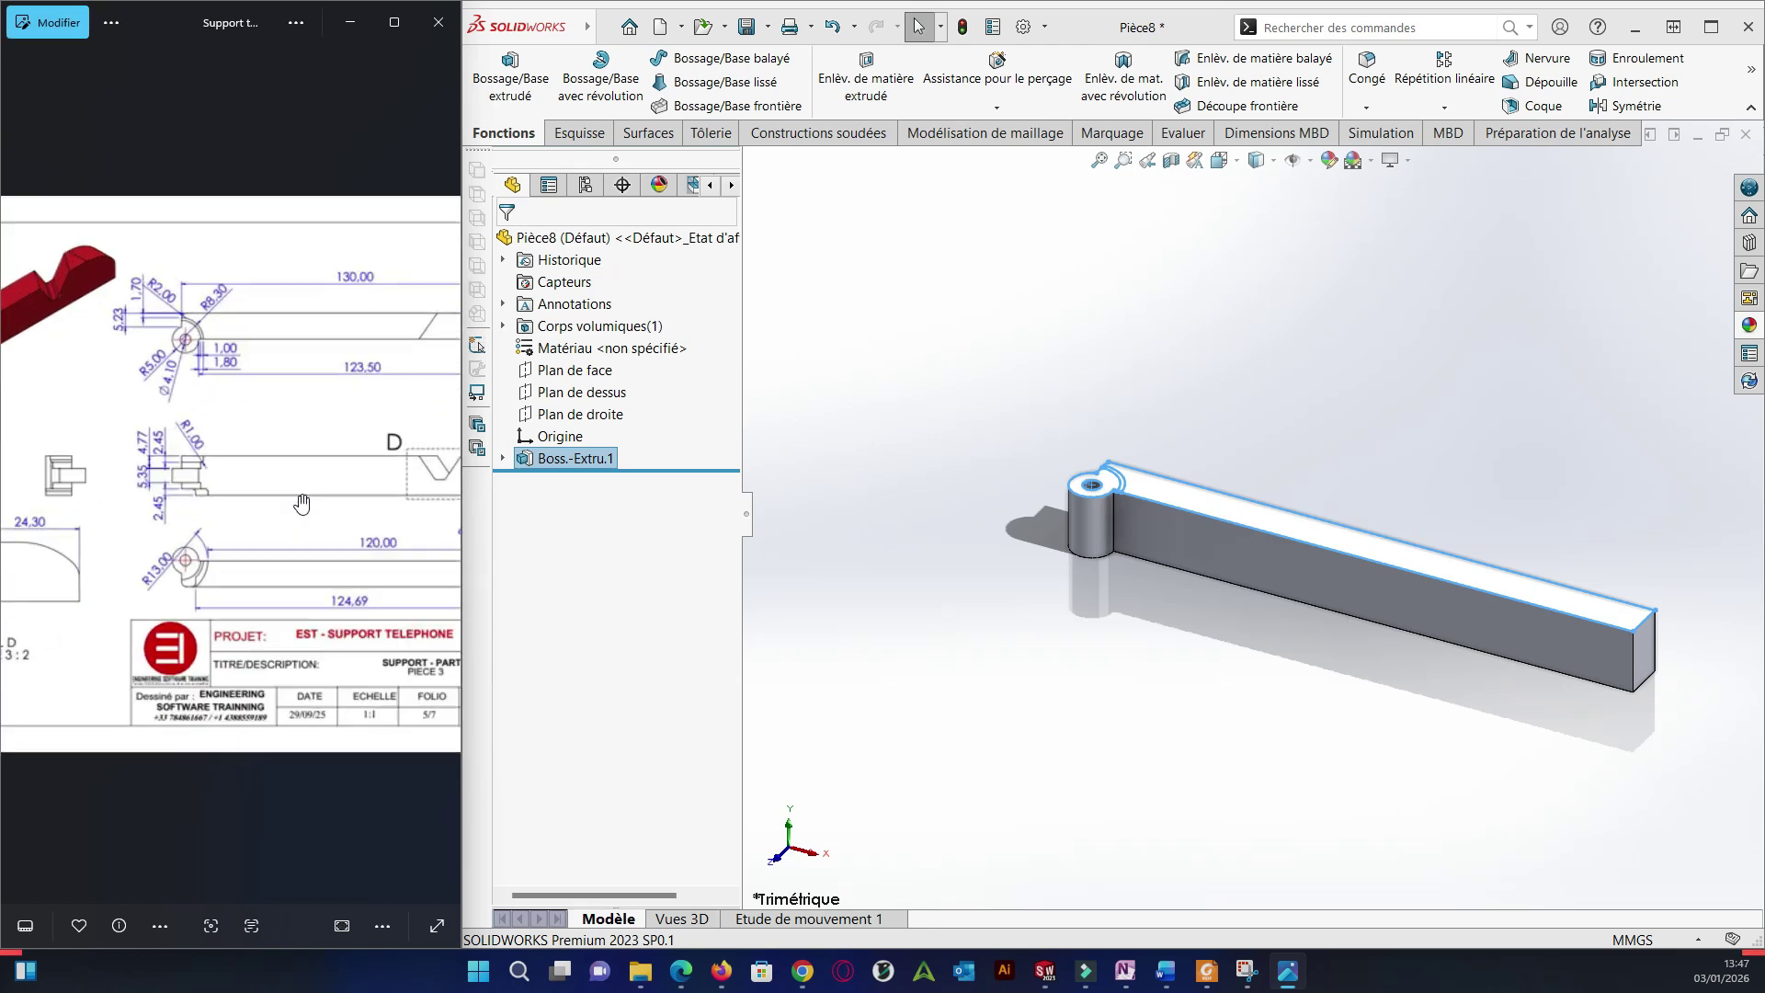
scroll(188, 423, up, 2)
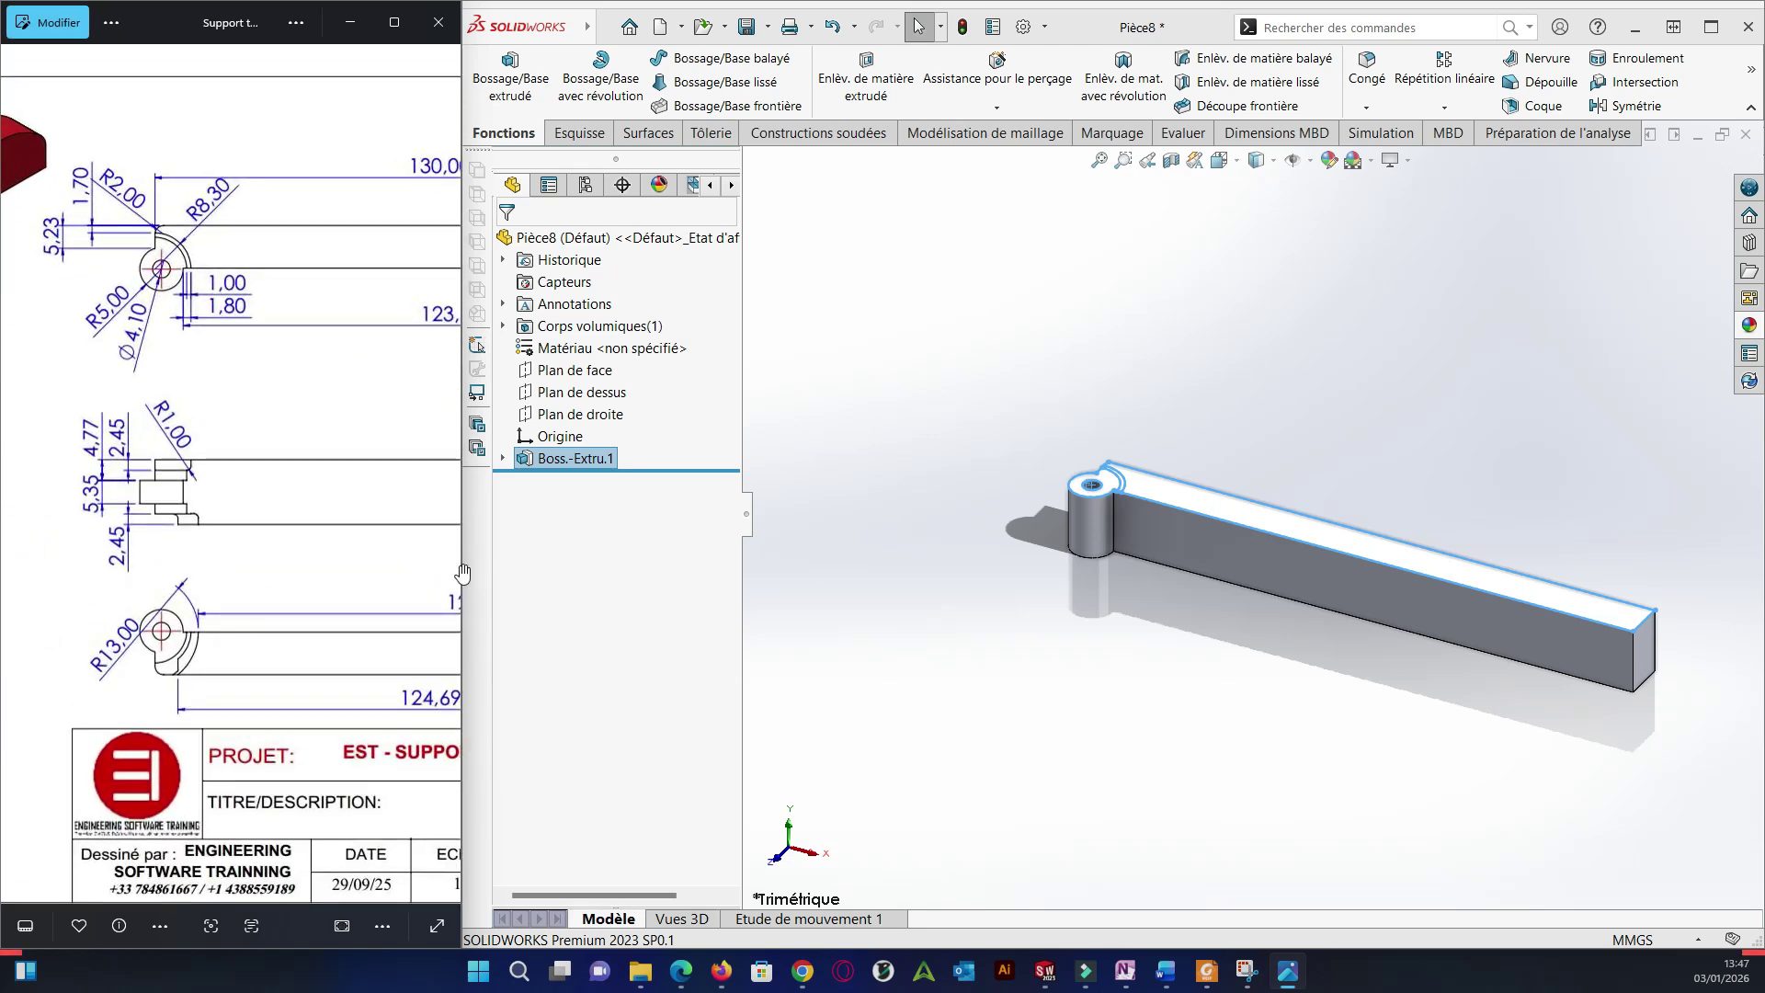
click(859, 405)
click(503, 457)
click(568, 480)
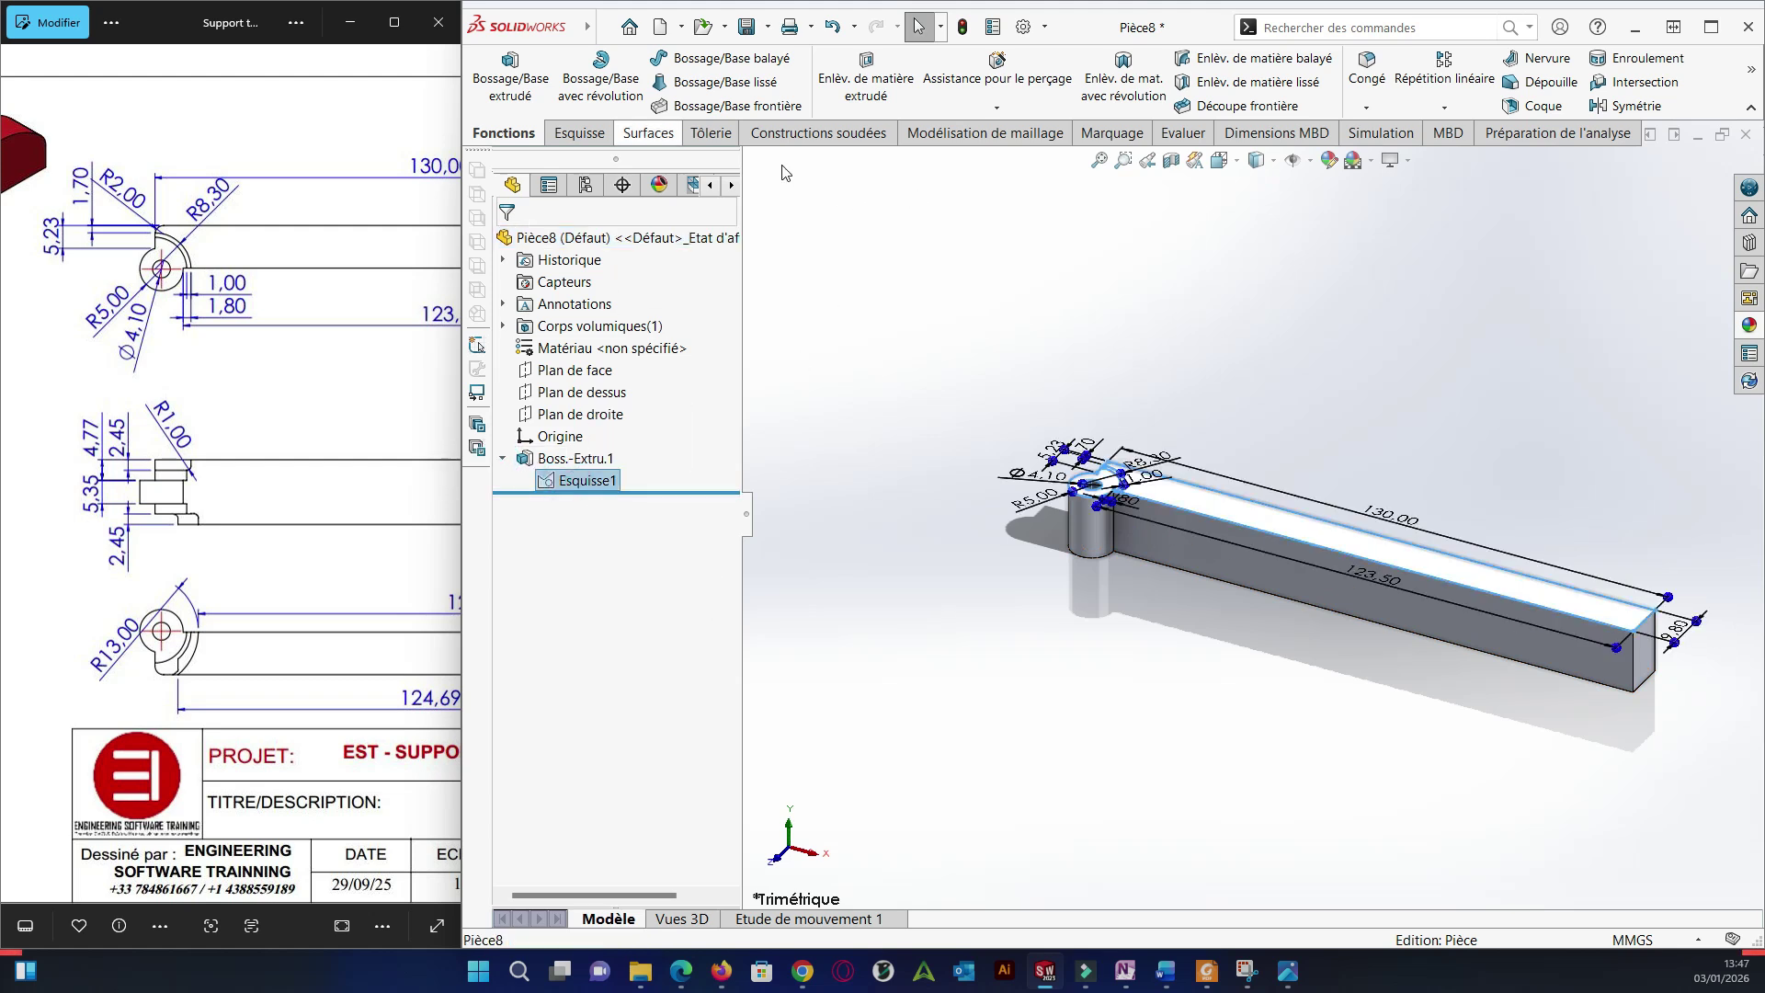
click(864, 78)
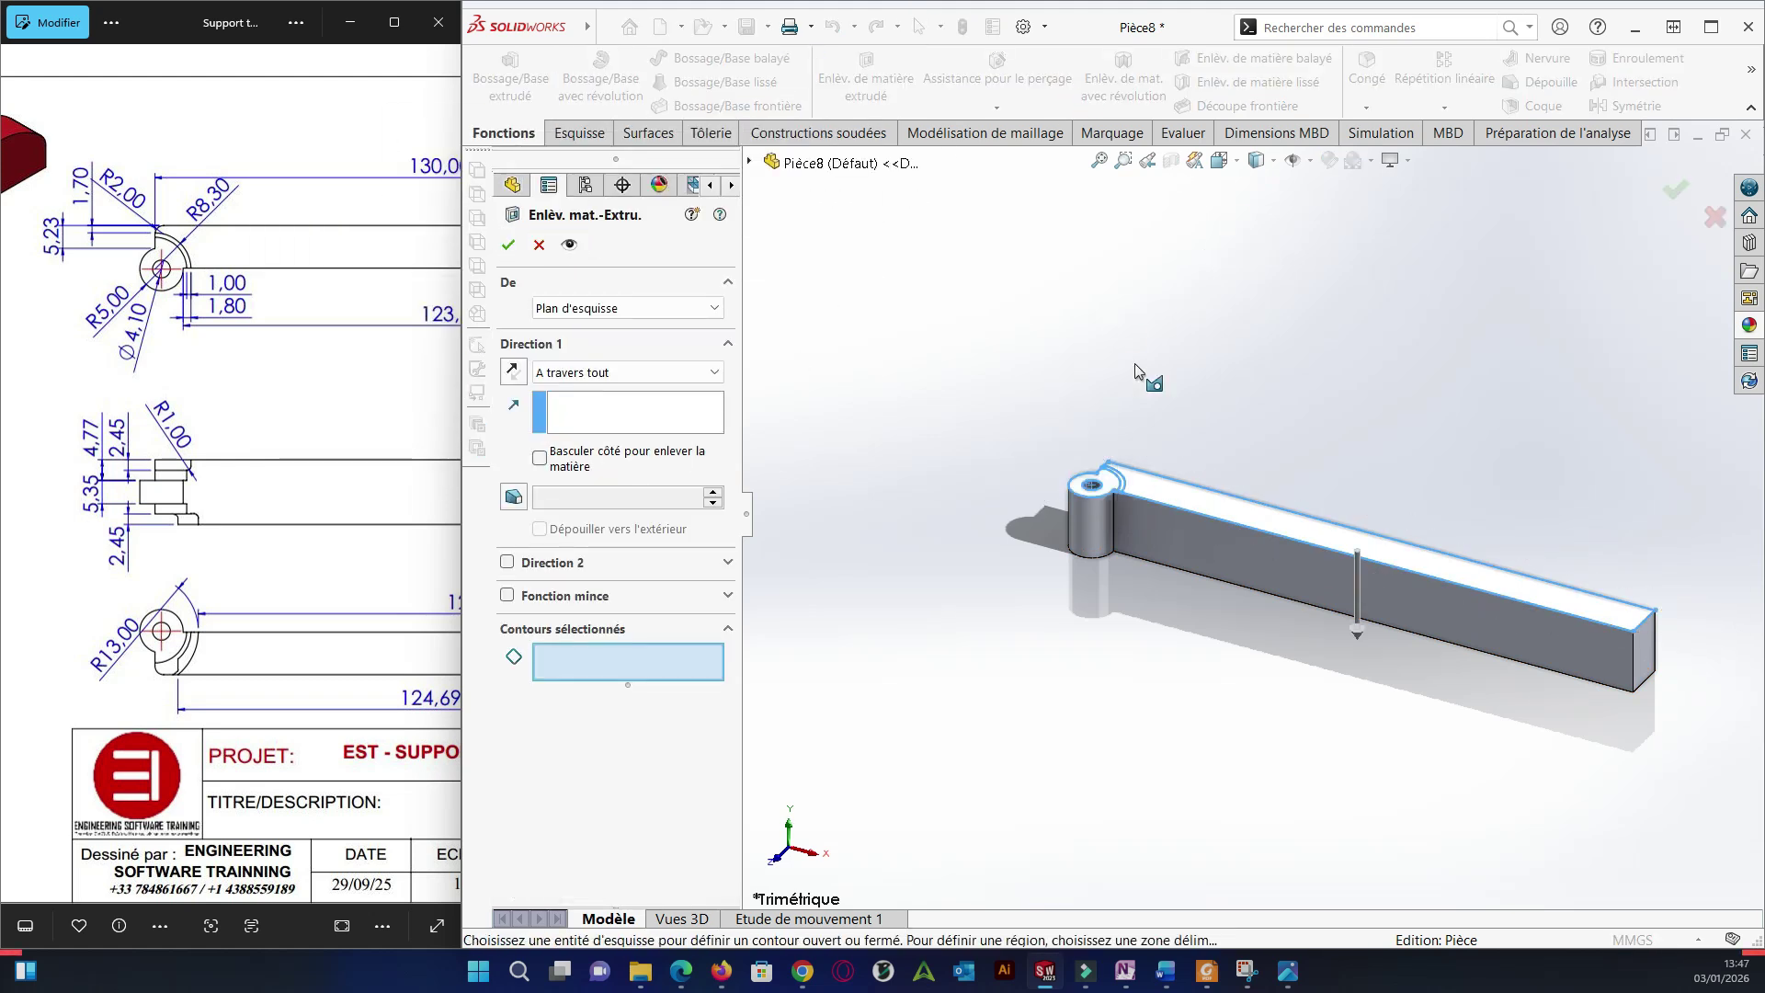
scroll(1332, 512, down, 5)
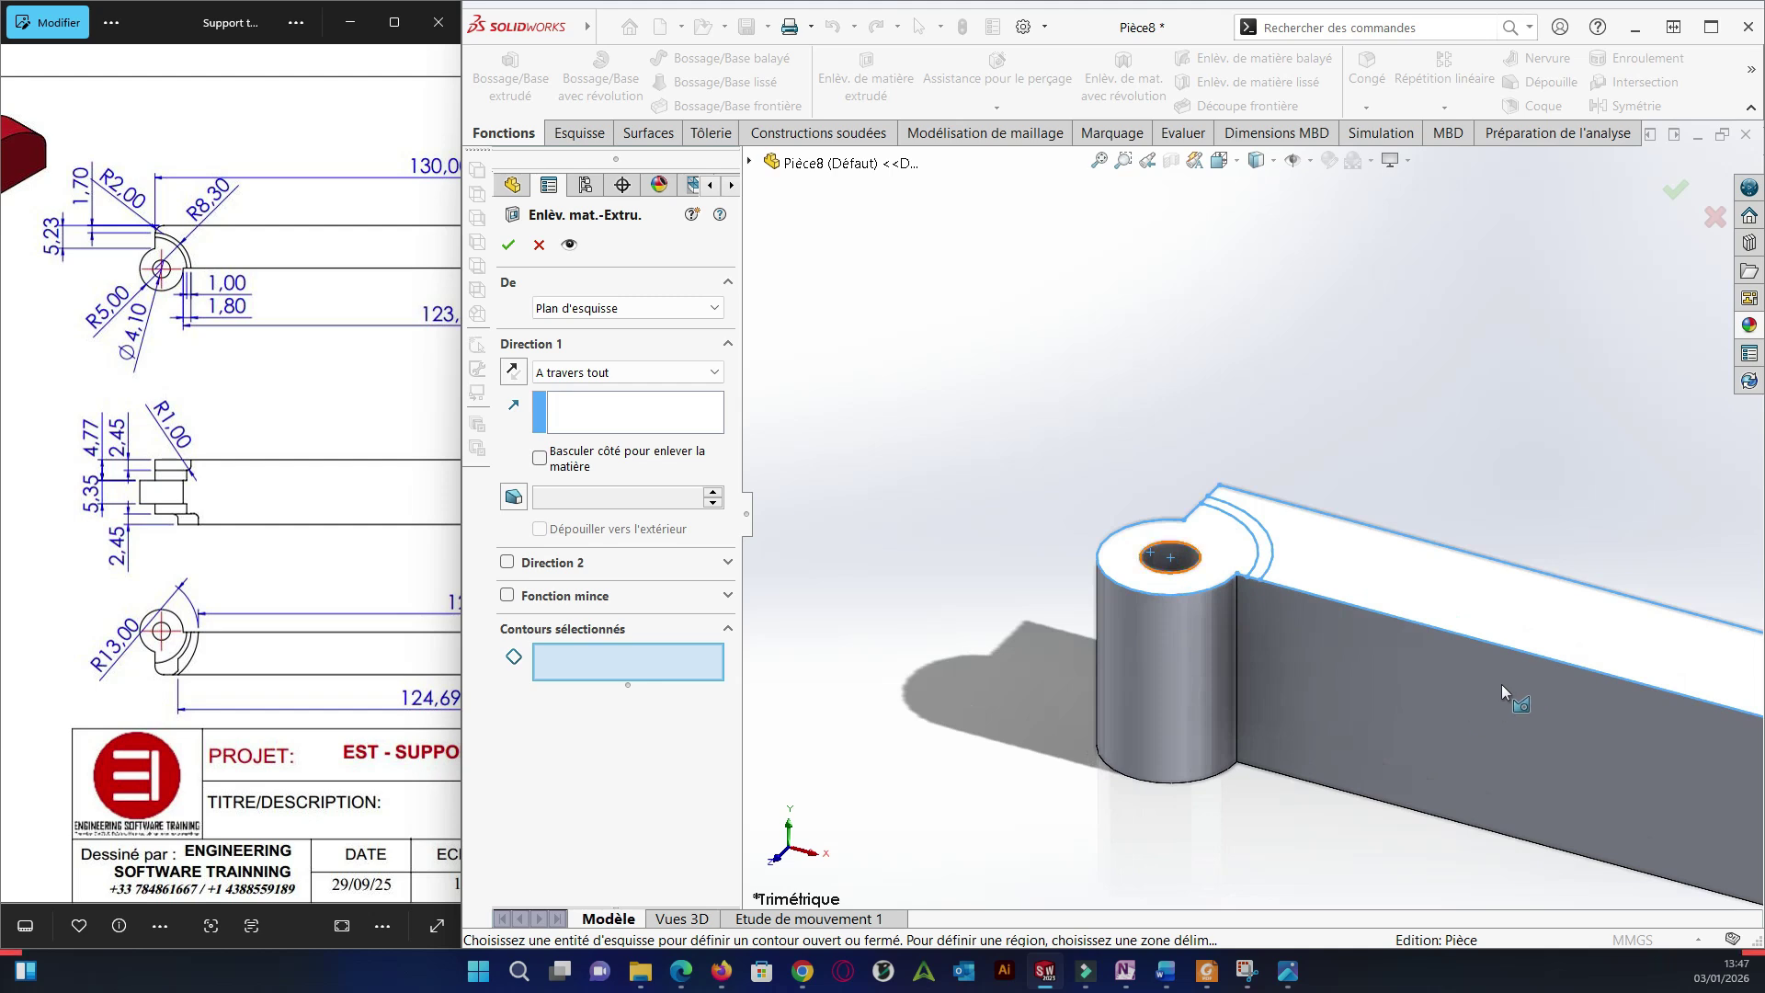
click(1214, 545)
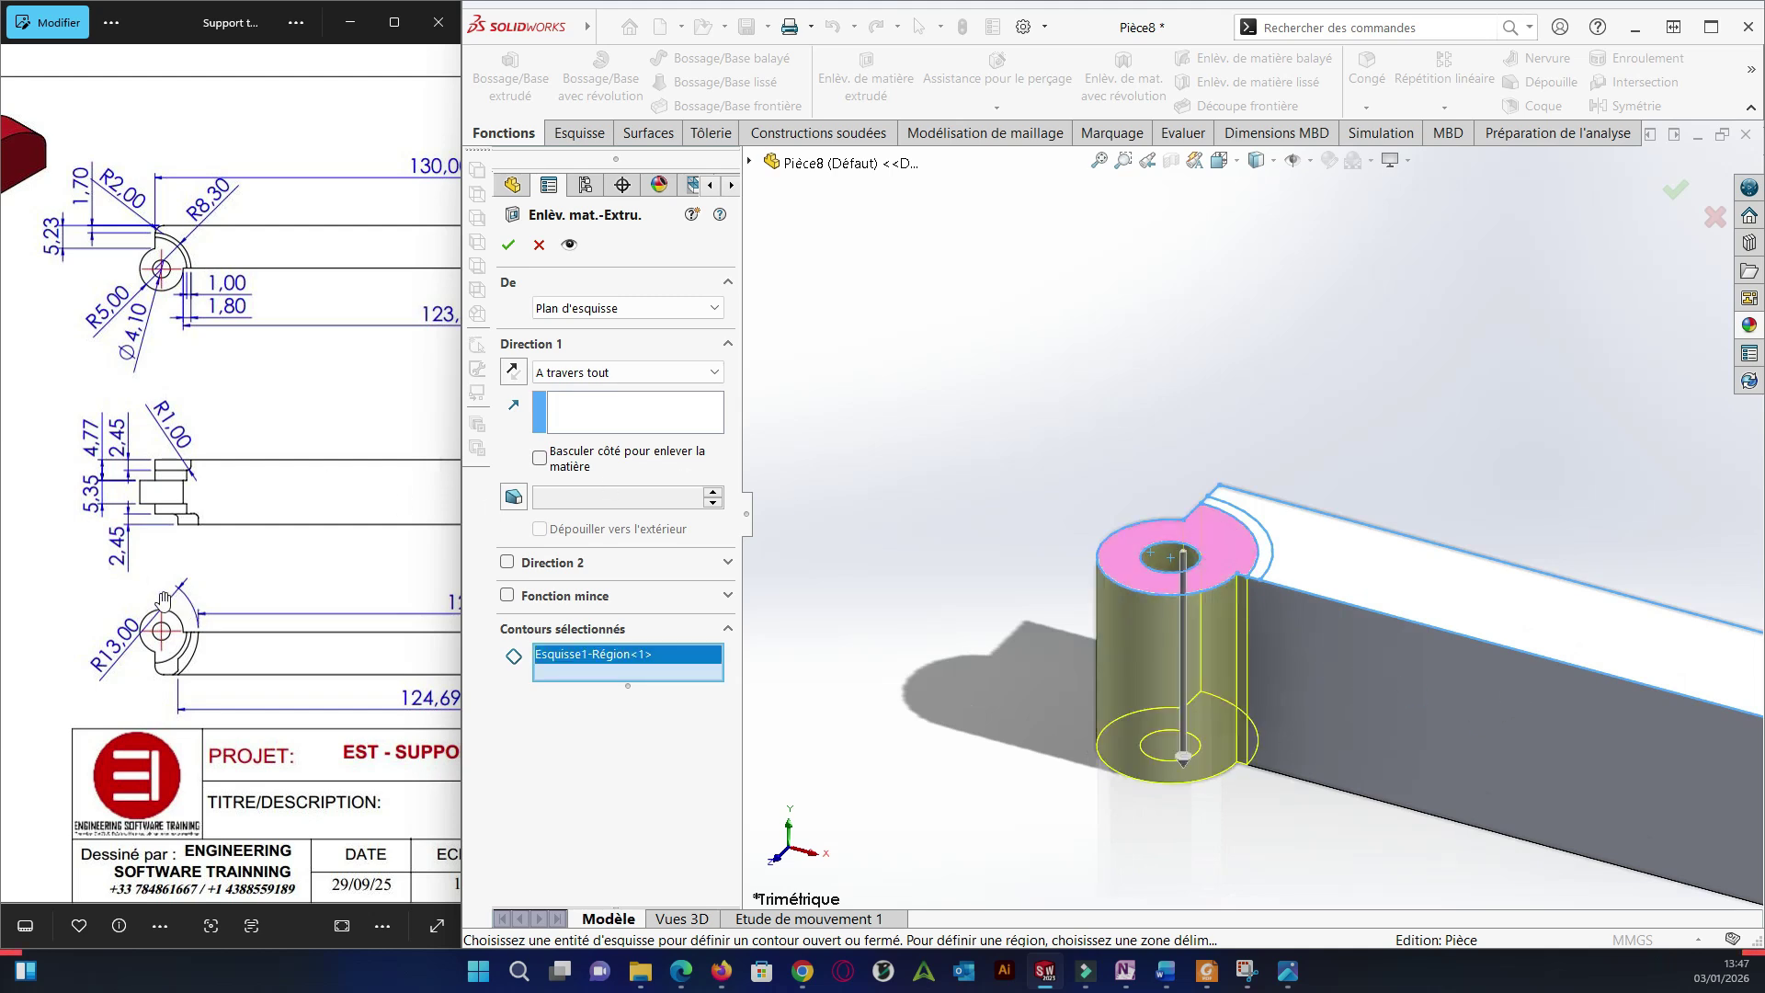
Cut the hub region to a blind depth of 4.77 mm.
click(628, 371)
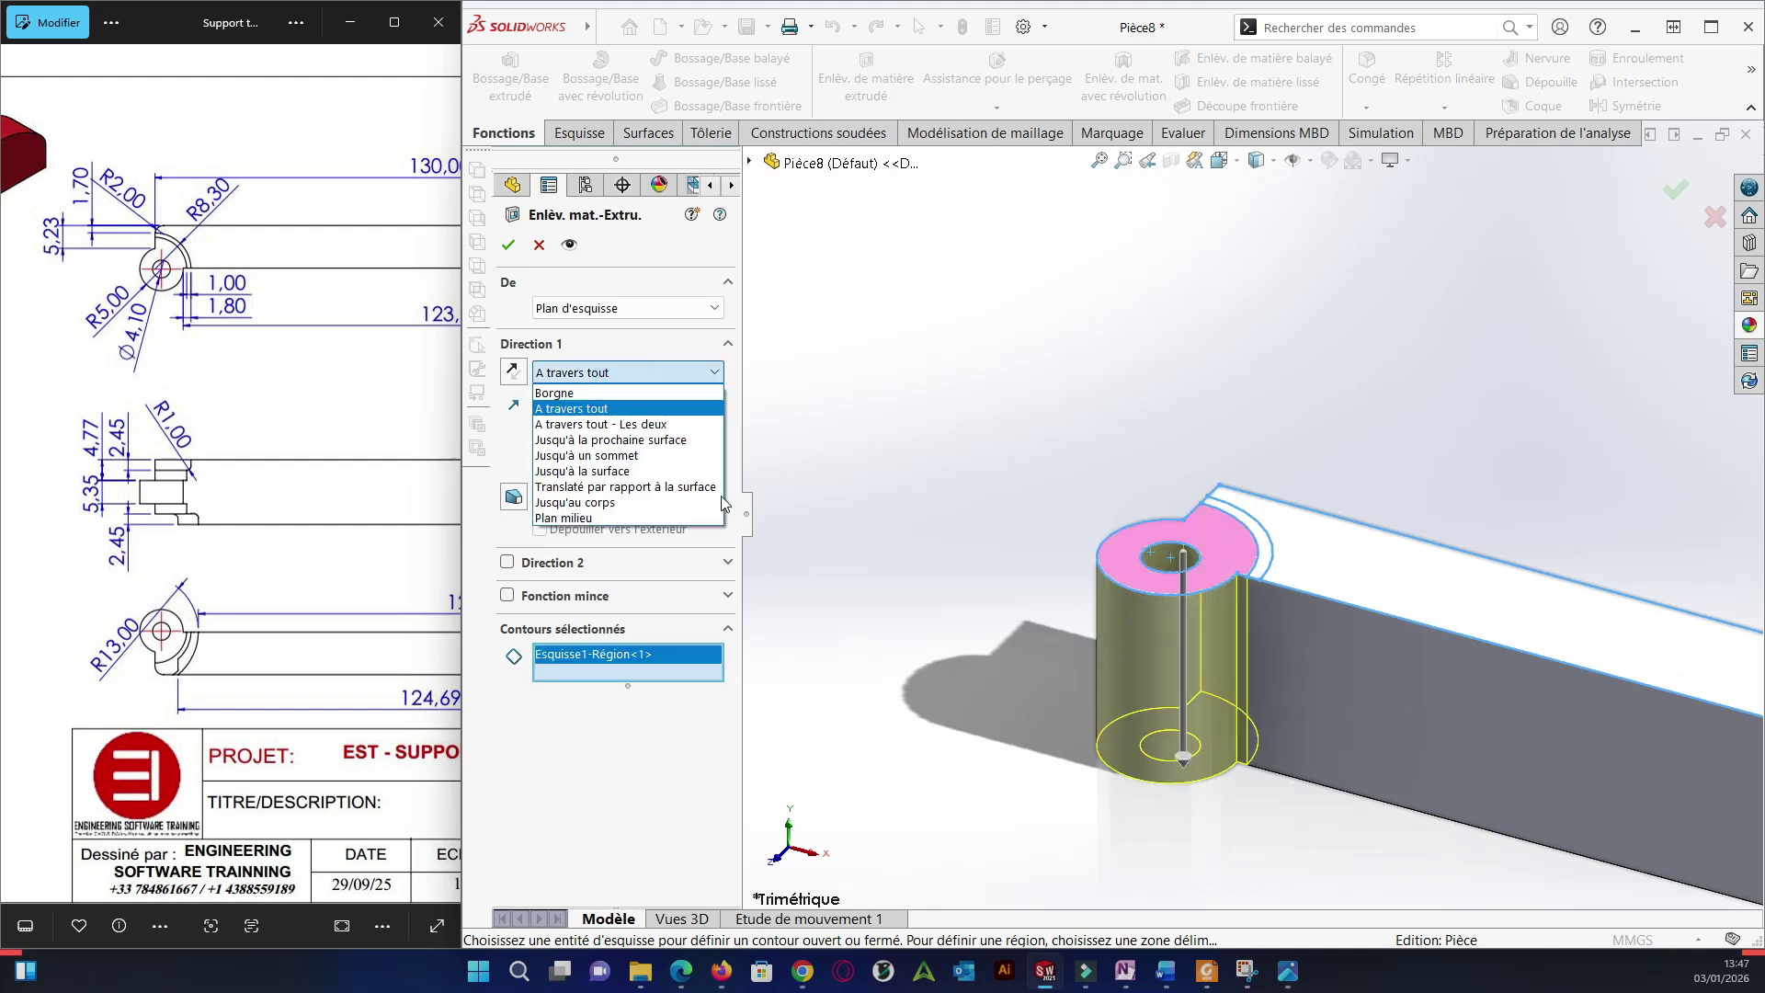
click(570, 383)
text(4.77)
key(Return)
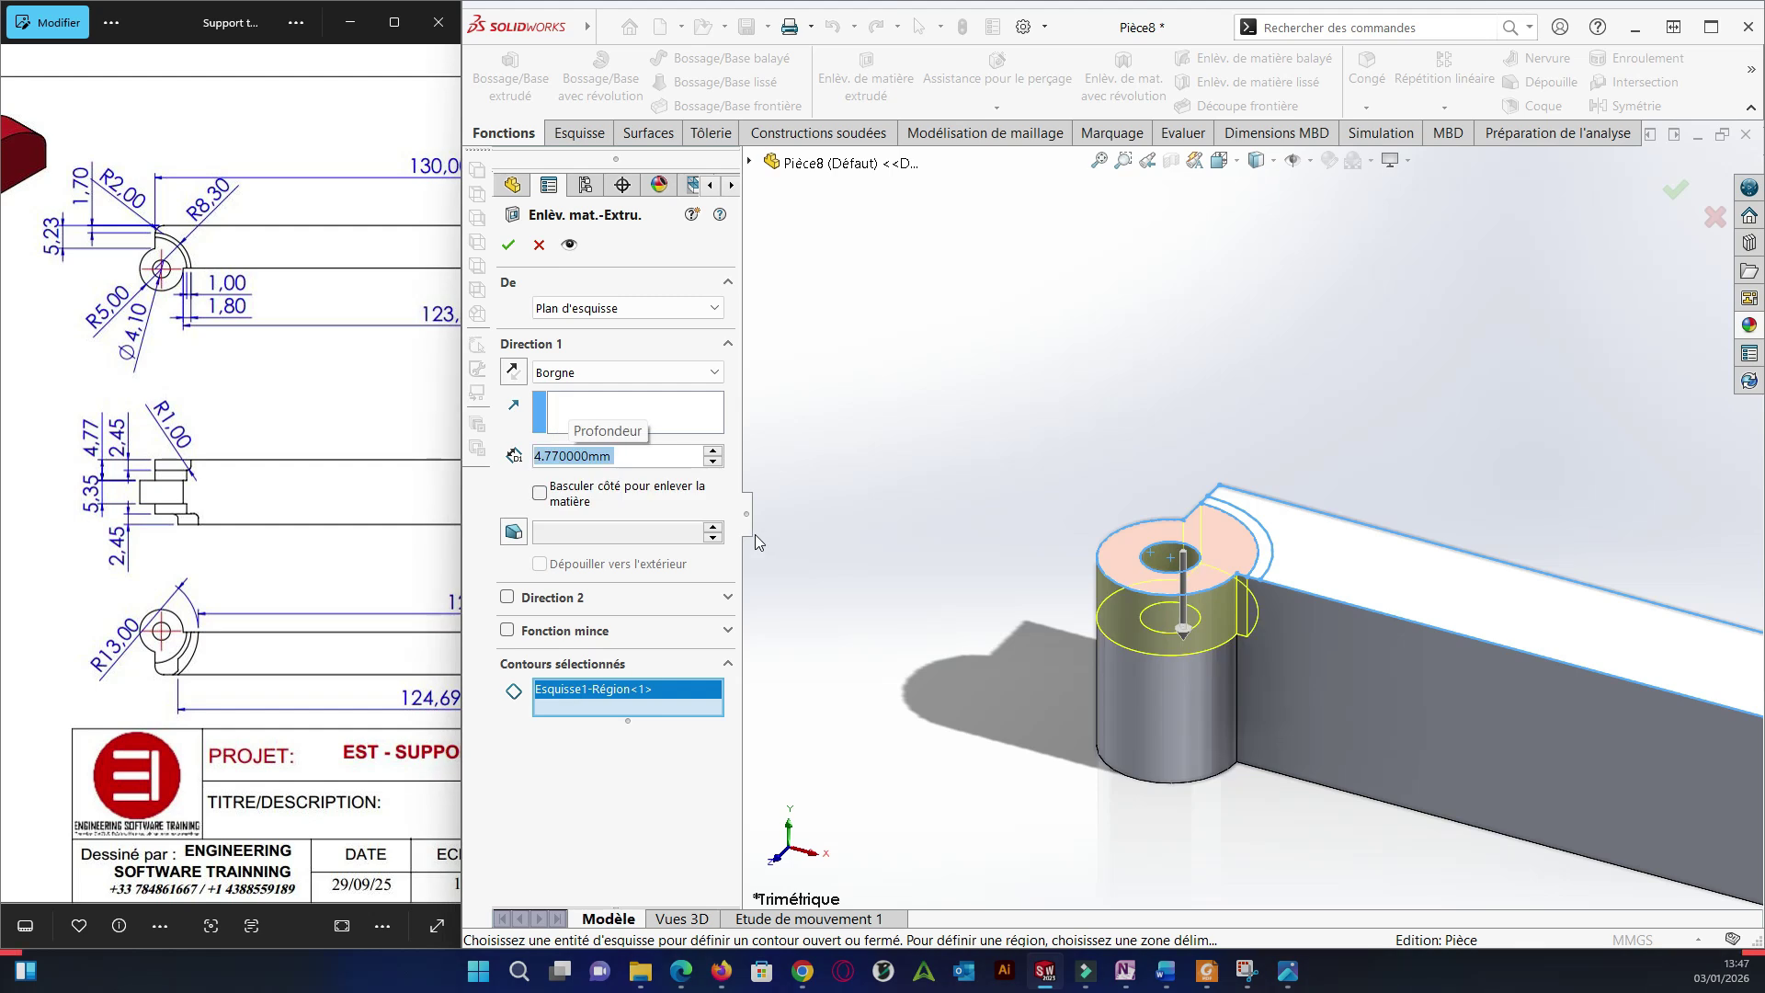
key(Return)
Reuse the base sketch to cut the narrow strip between the two arcs to a blind depth of 2.45 mm.
click(585, 480)
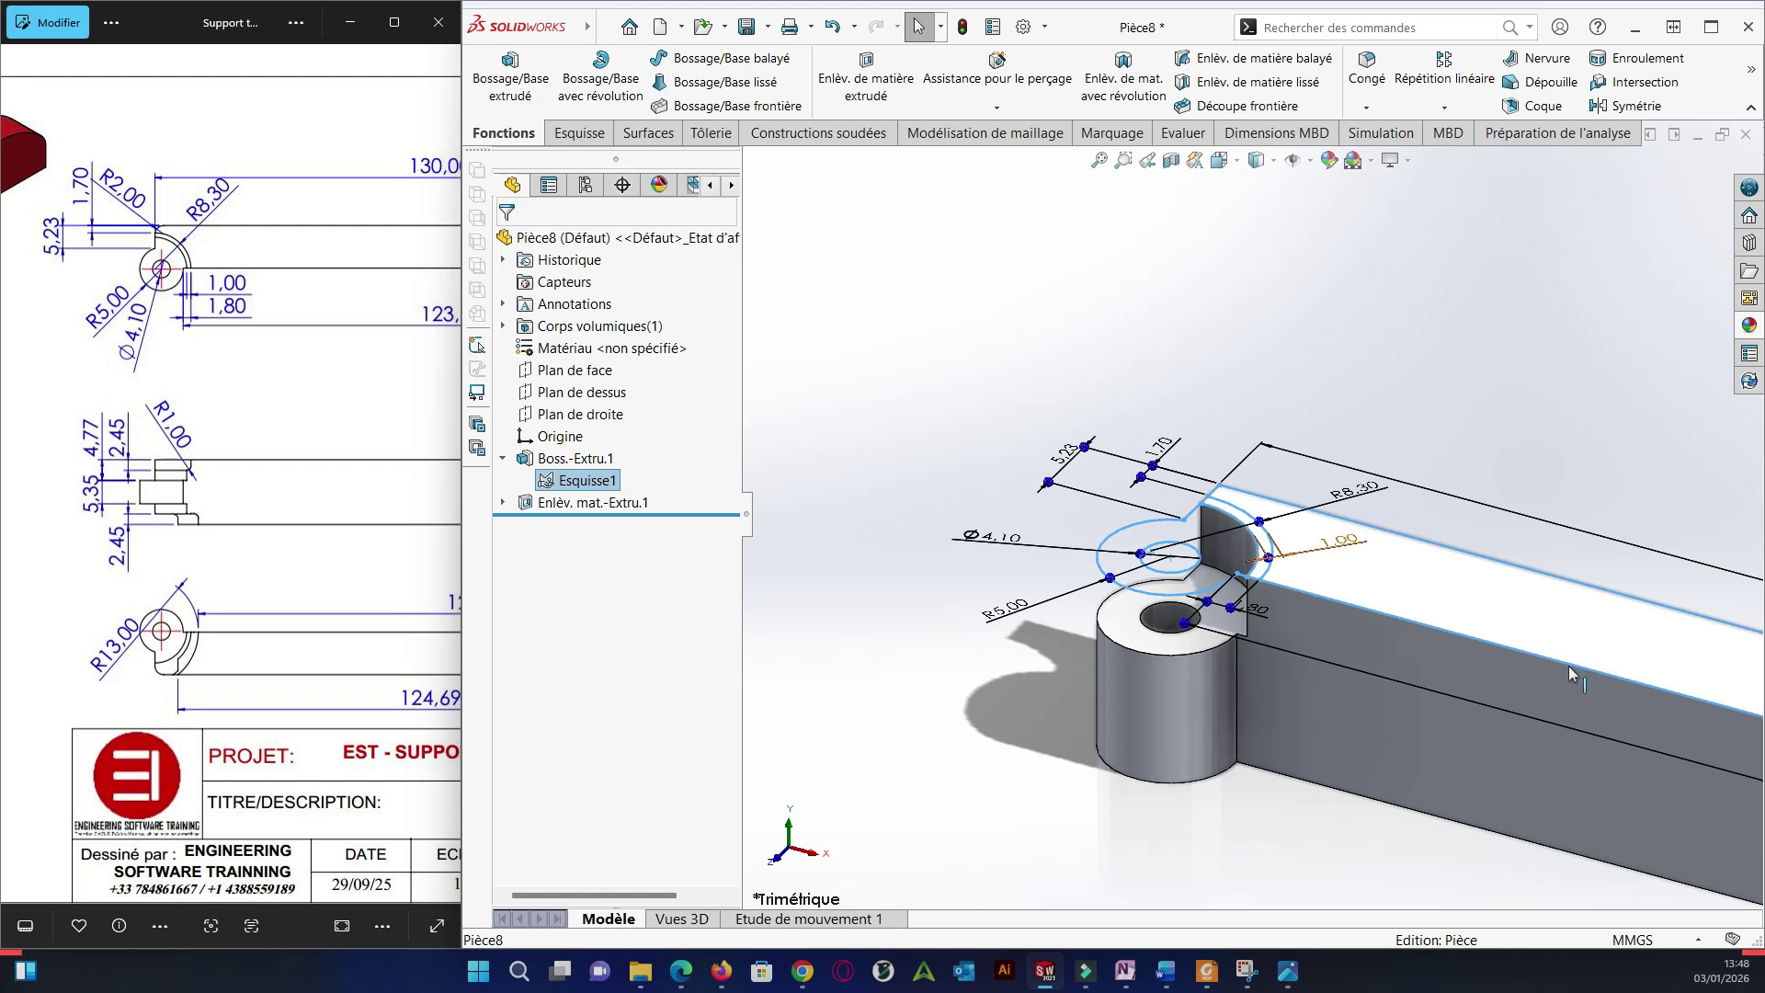
click(866, 81)
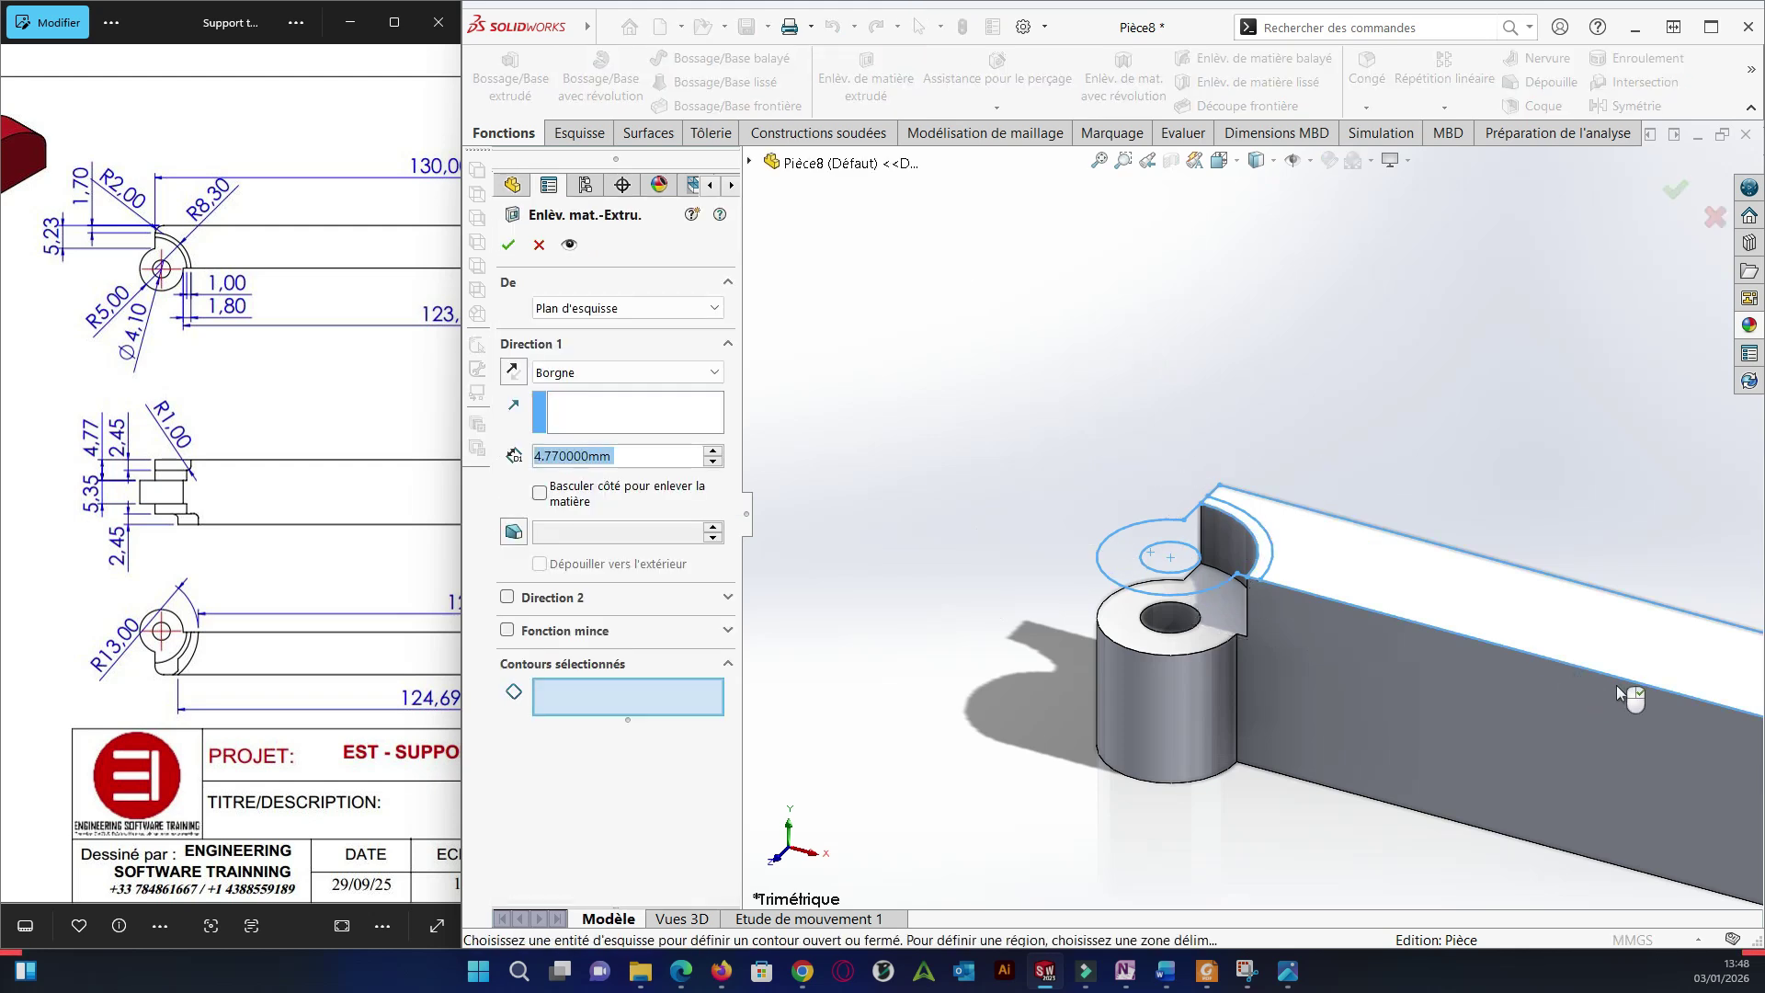
scroll(1521, 686, up, 5)
key(ctrl+a)
text(2.5)
key(Return)
text(2.45)
key(Return)
click(508, 245)
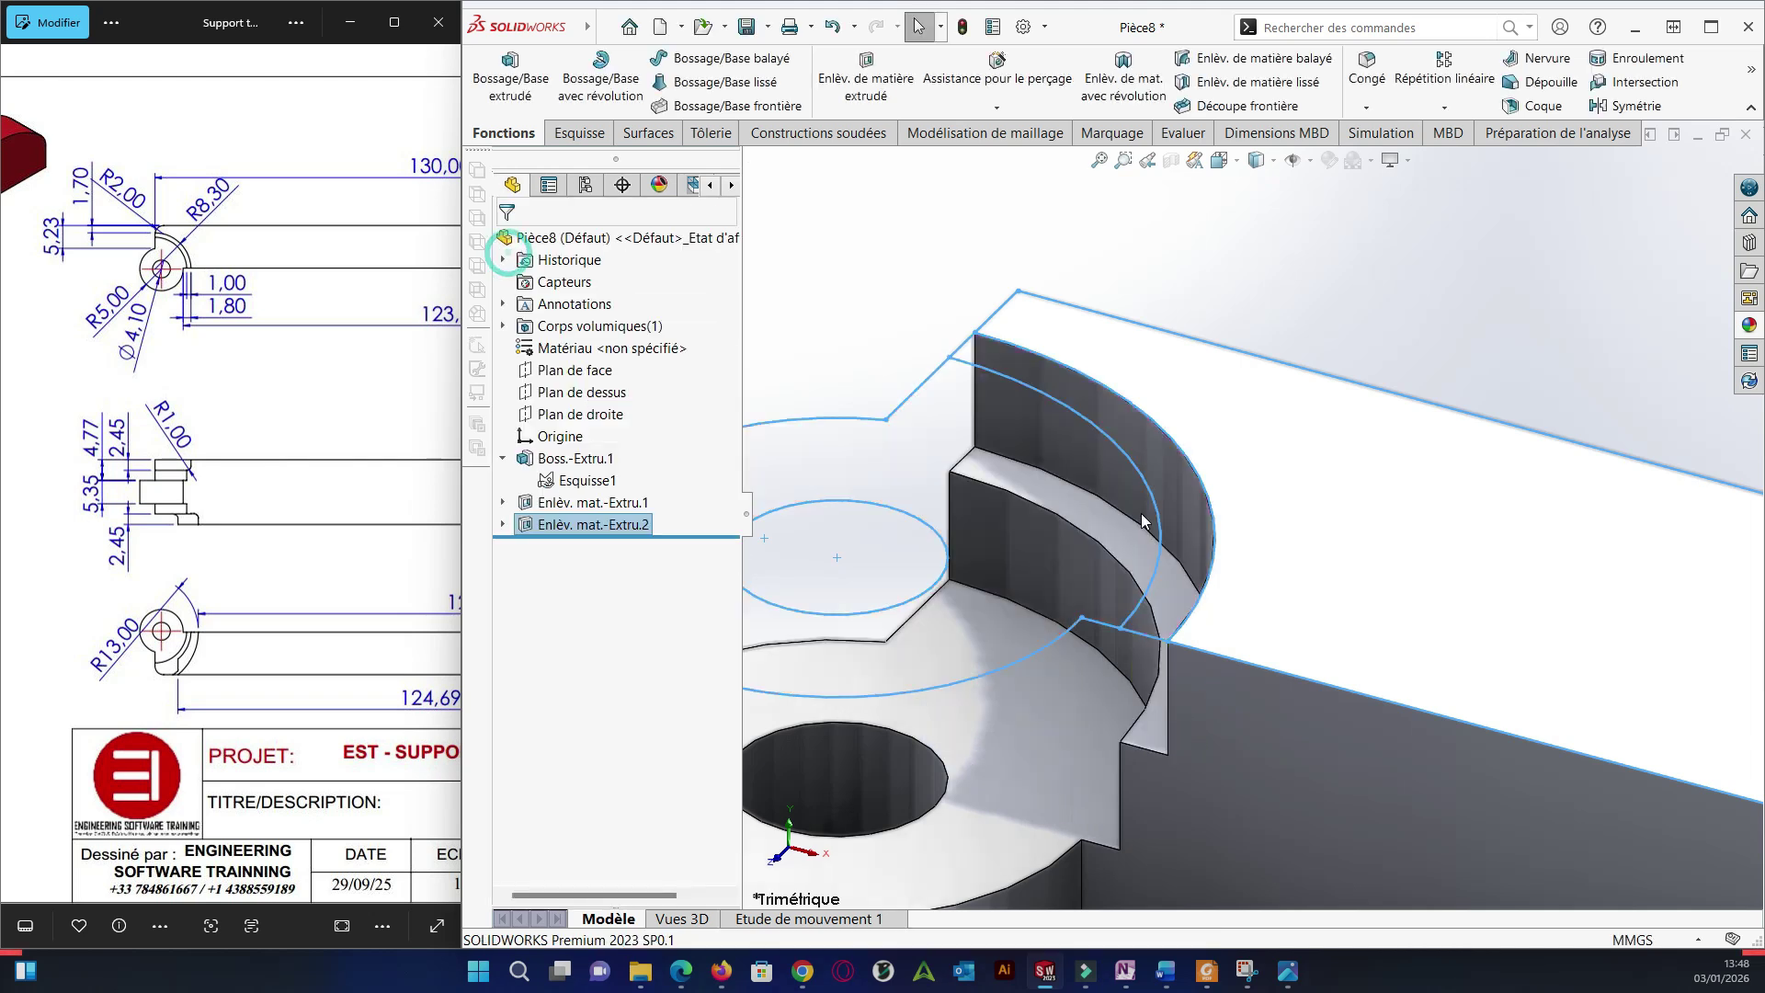
middle_drag(848, 315, 1441, 627)
scroll(1261, 490, down, 4)
middle_drag(1261, 490, 1677, 710)
scroll(208, 425, down, 2)
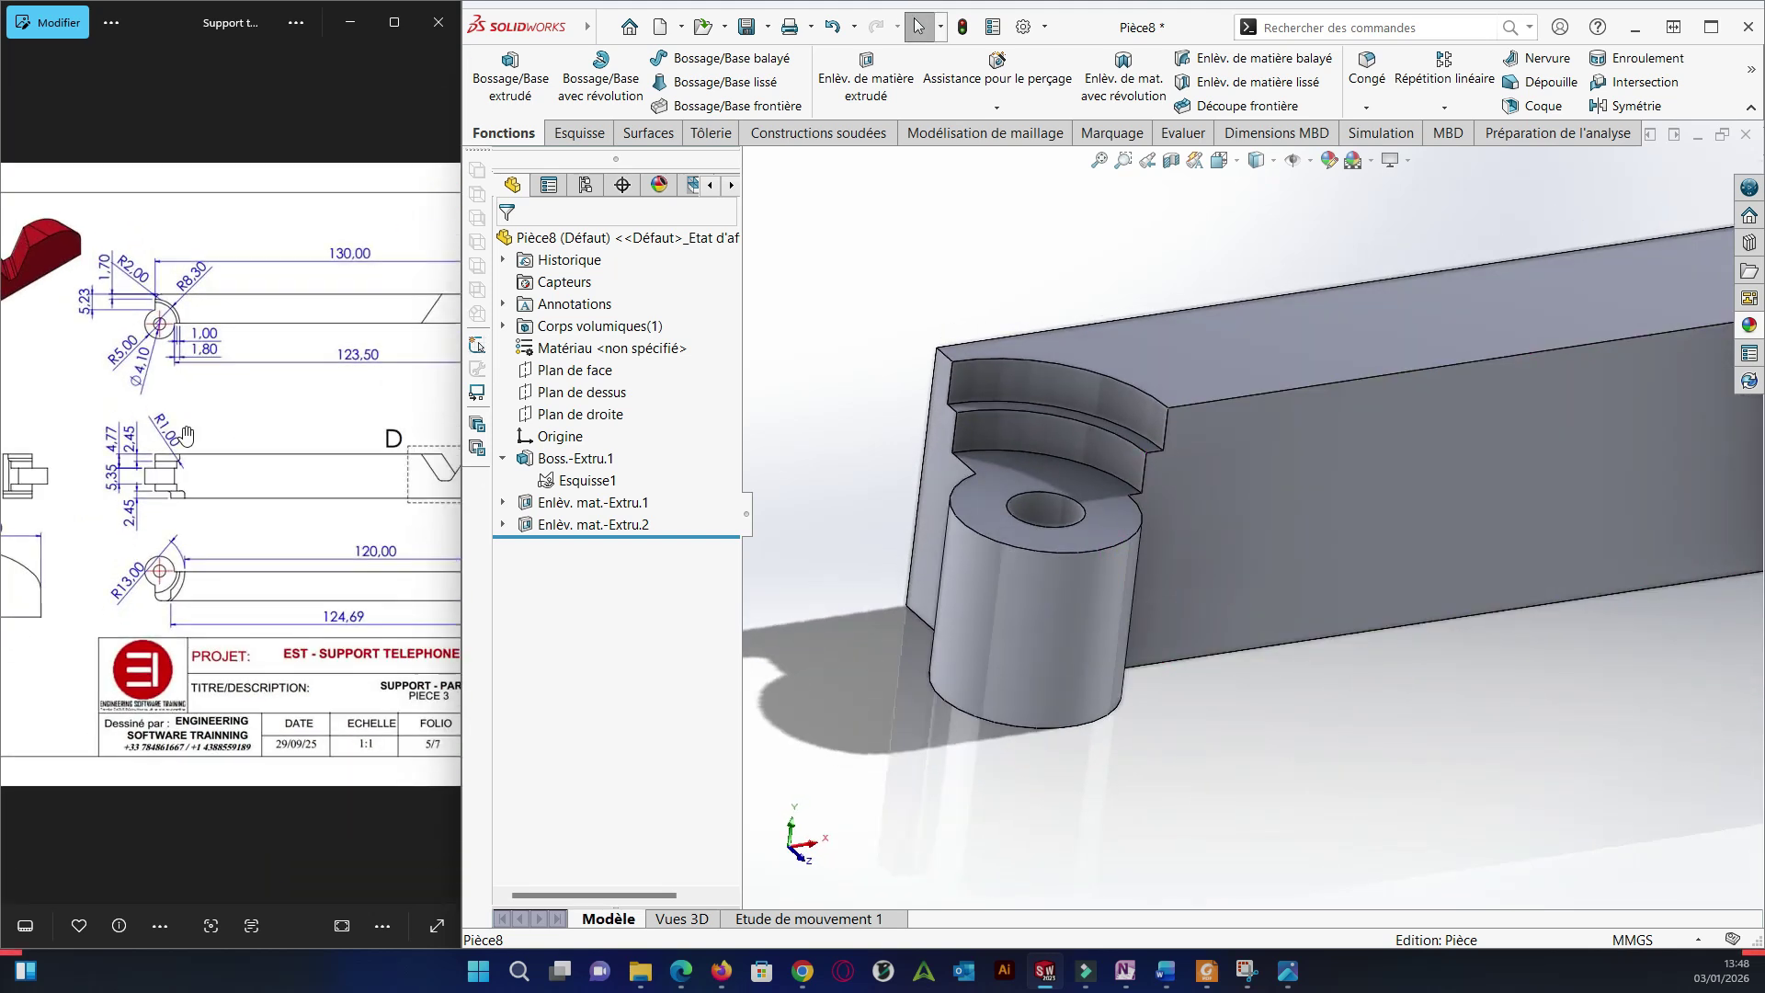
scroll(220, 632, up, 2)
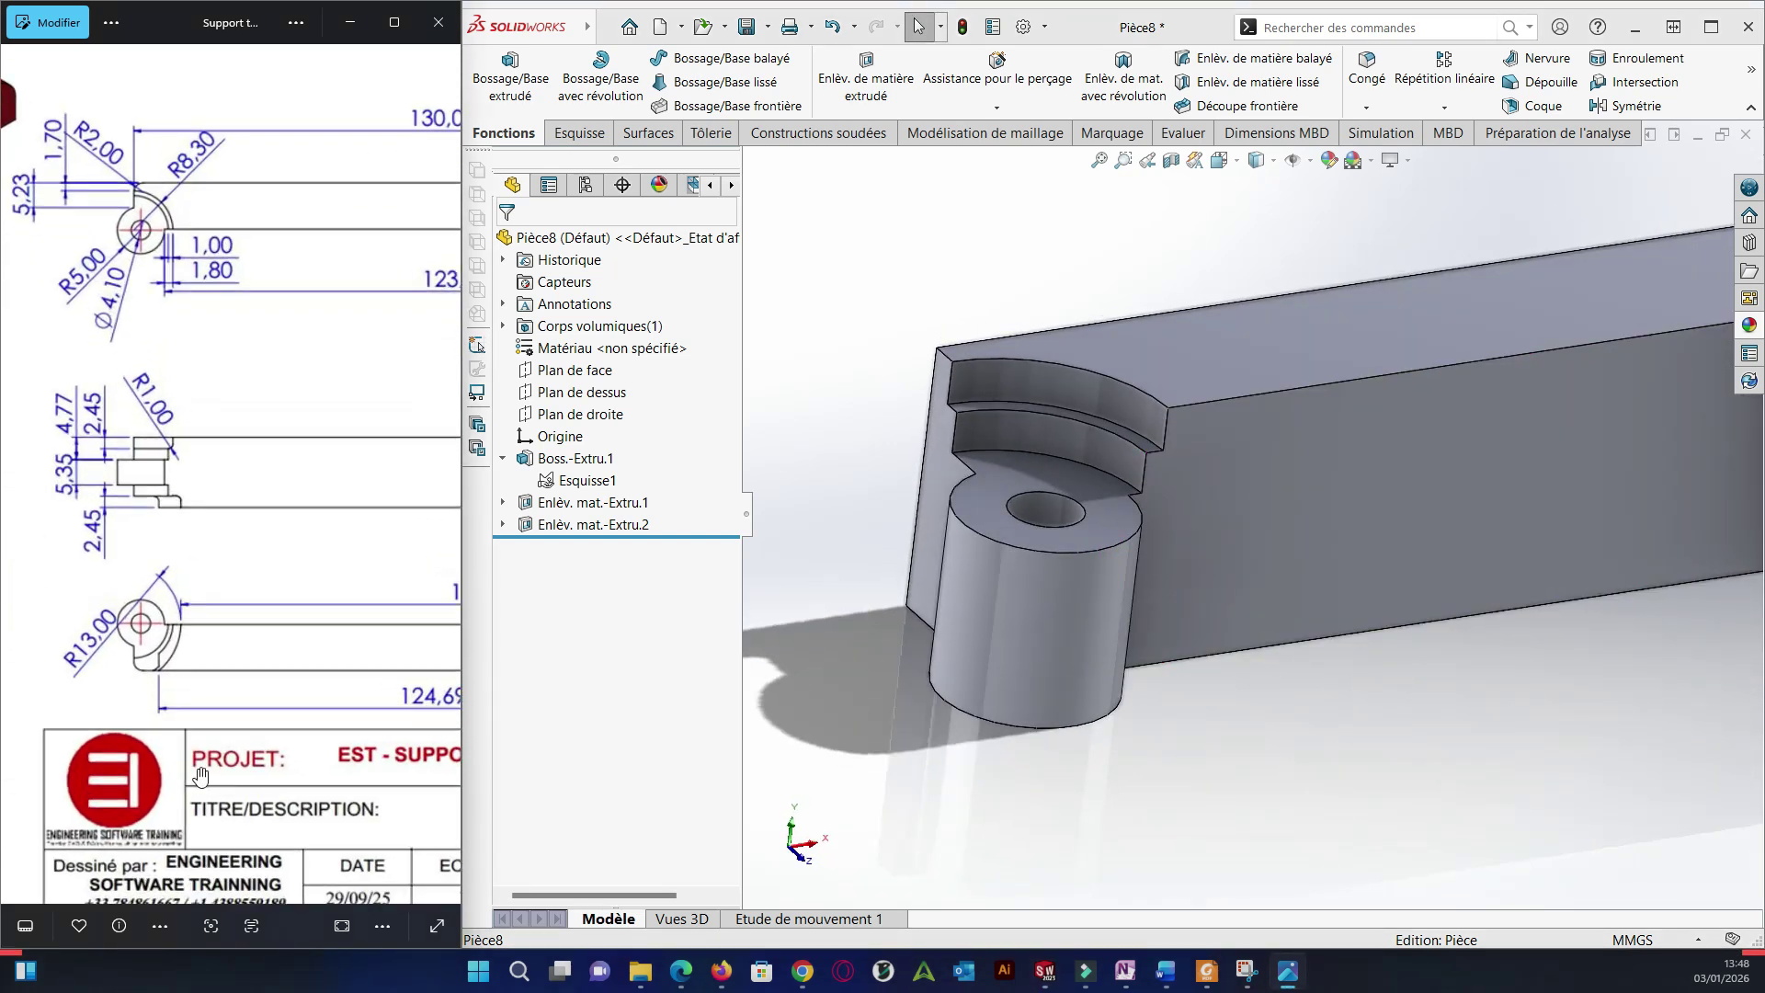
Start a new sketch on the bar's bottom face and view it straight on at the hinge end.
scroll(1157, 707, up, 3)
middle_drag(1244, 730, 1356, 713)
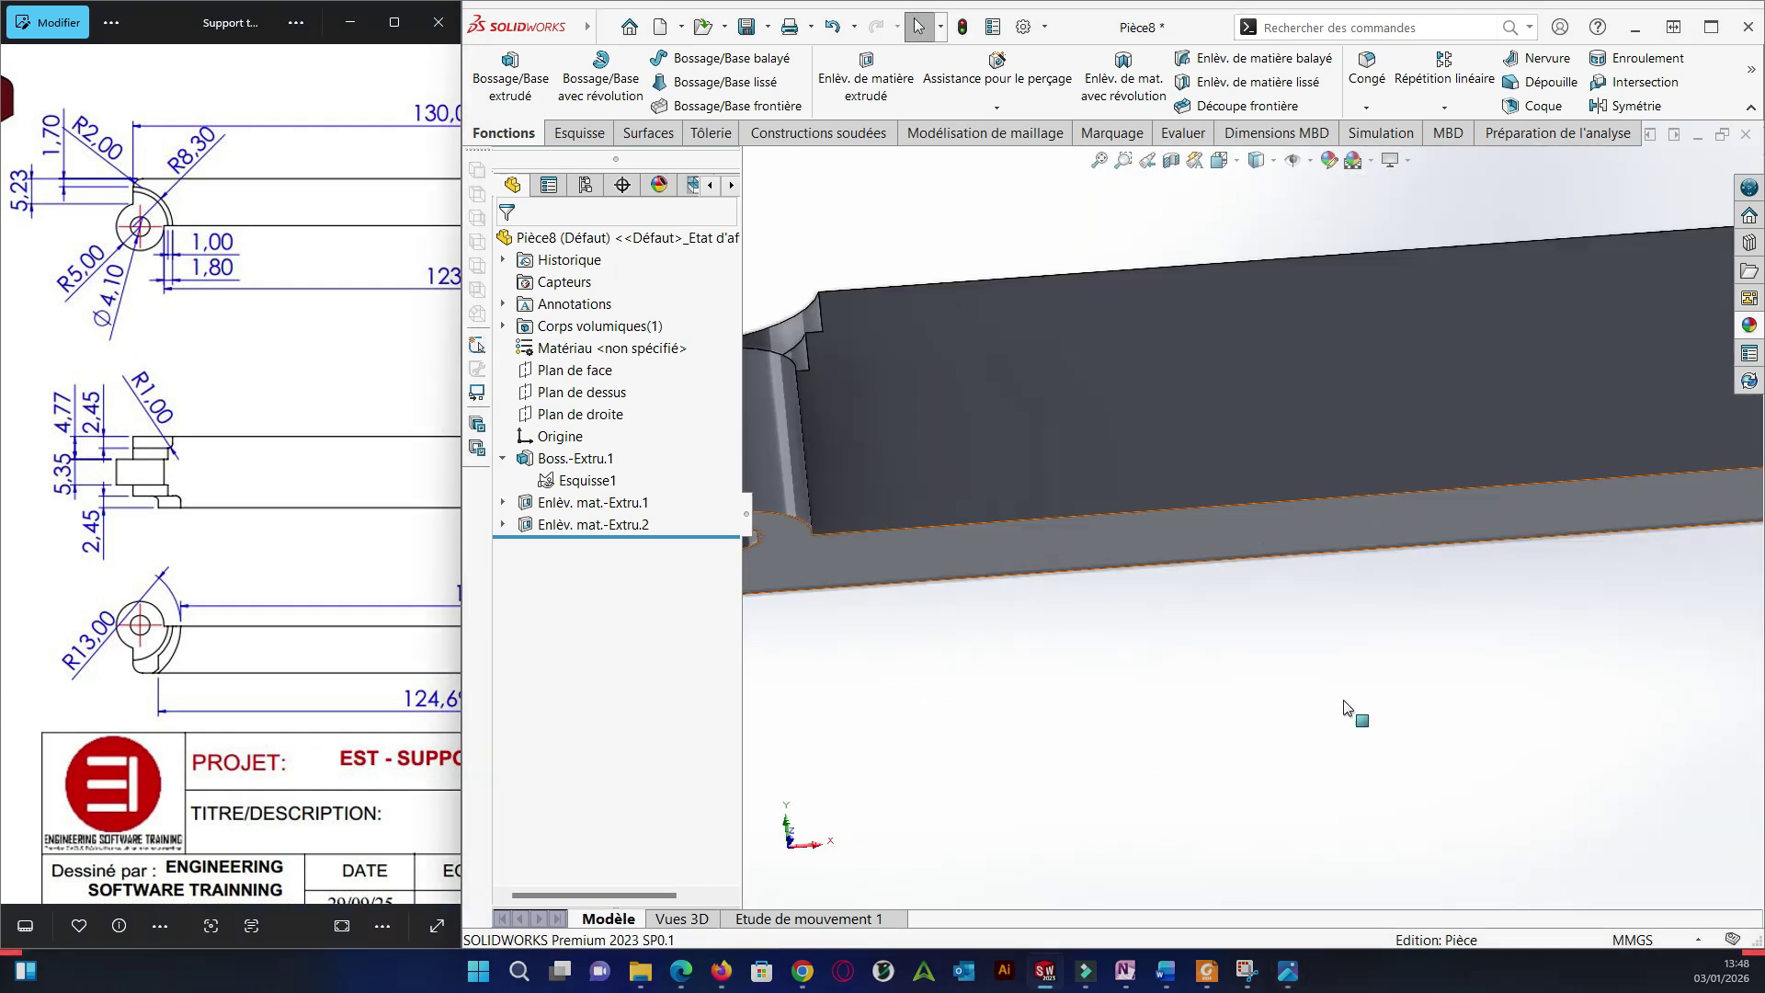
click(1158, 507)
key(ctrl+8)
click(935, 605)
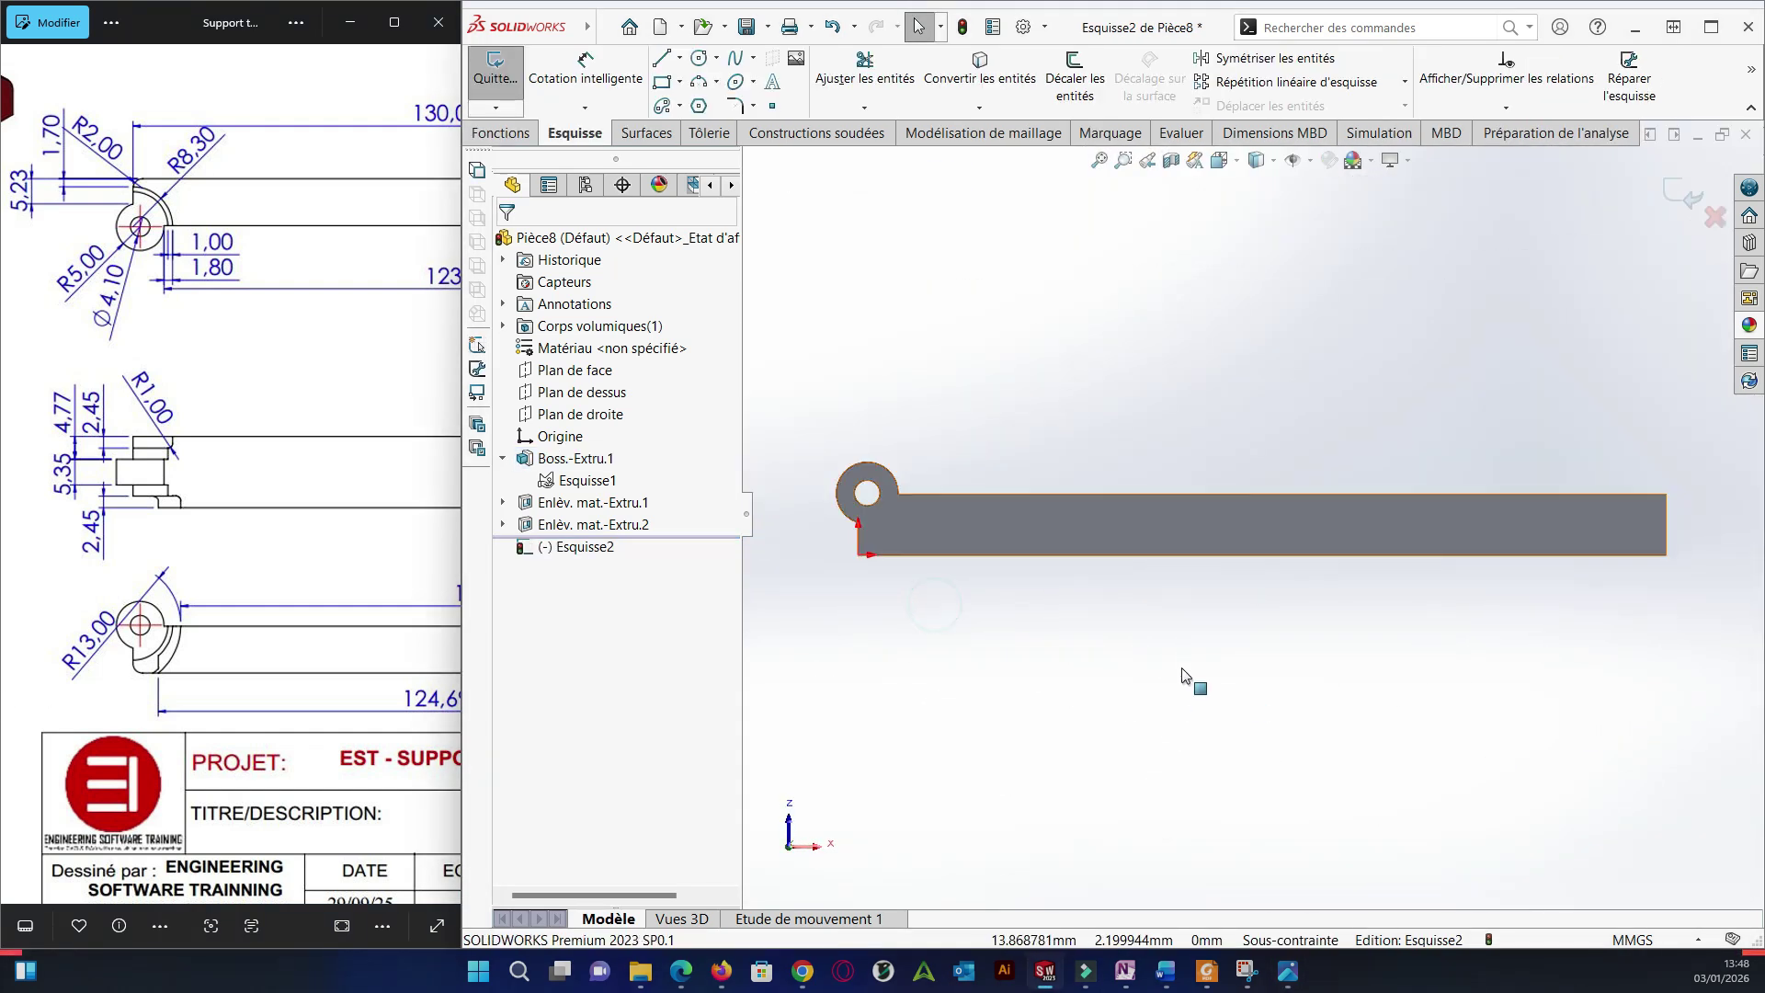
scroll(1154, 565, down, 3)
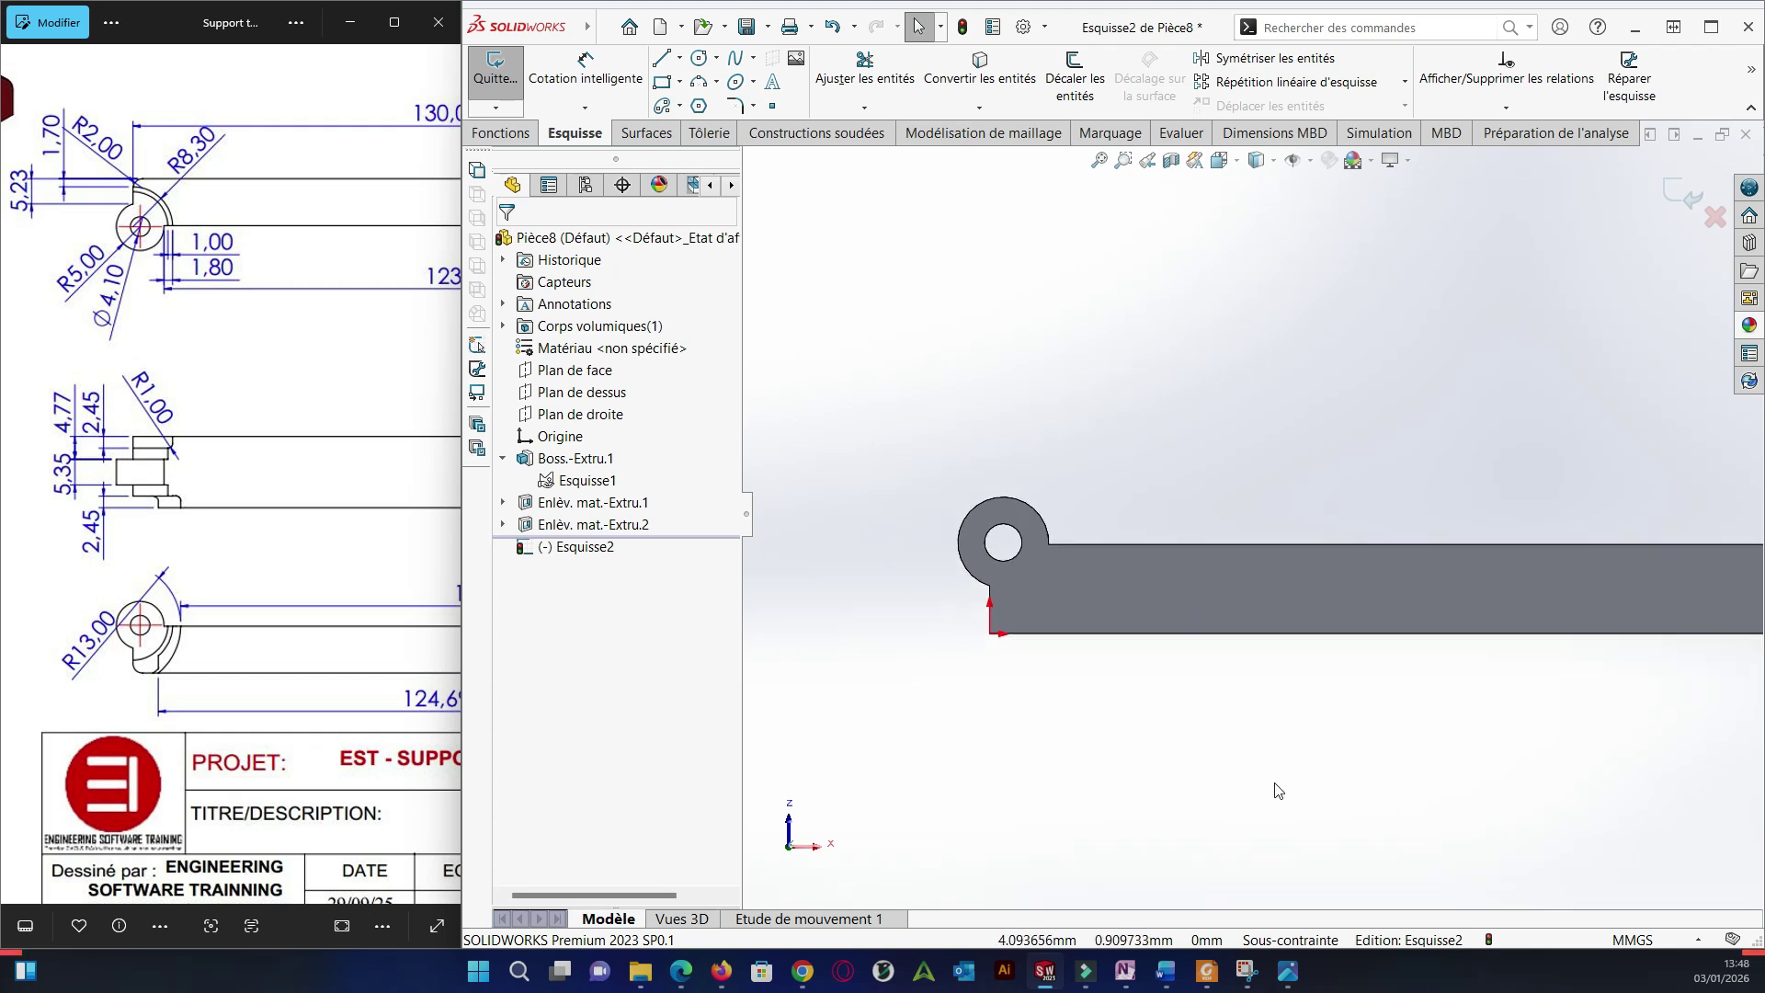
Sketch an arc around the hub from the bar's upper long edge to its short hinge-side edge, with a 13 mm radius.
click(699, 81)
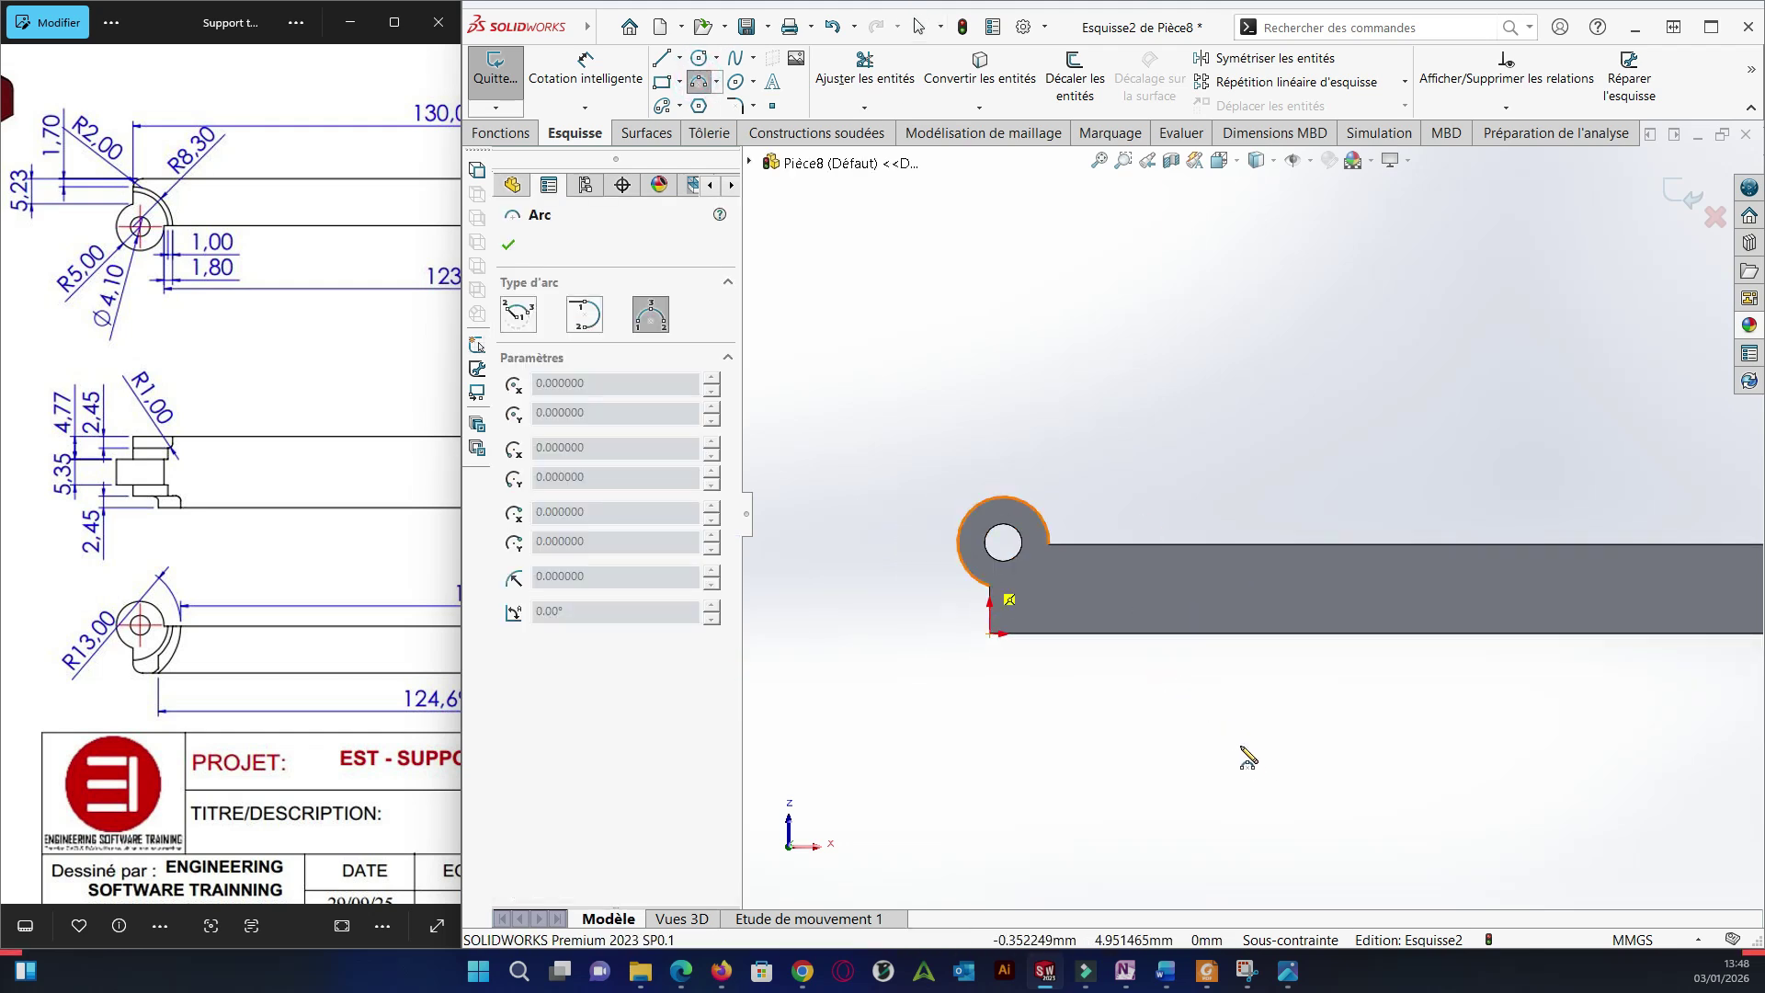
click(1074, 545)
click(1049, 600)
click(585, 69)
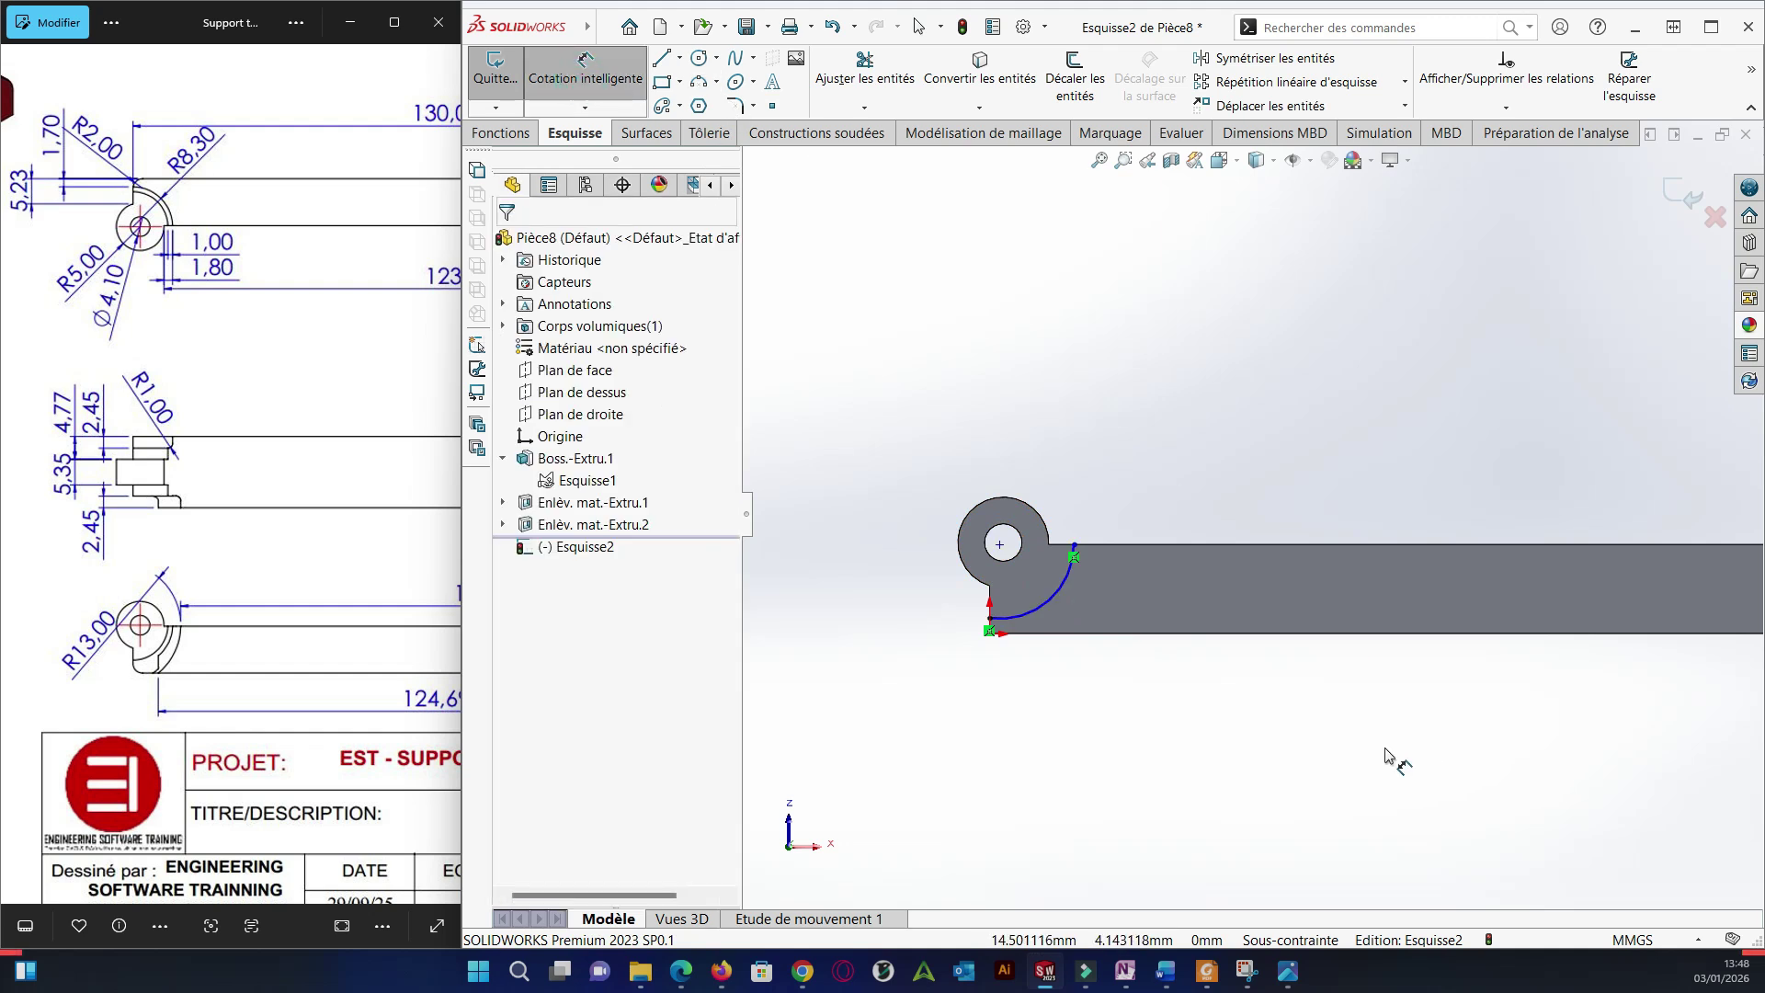
click(1047, 597)
click(1154, 596)
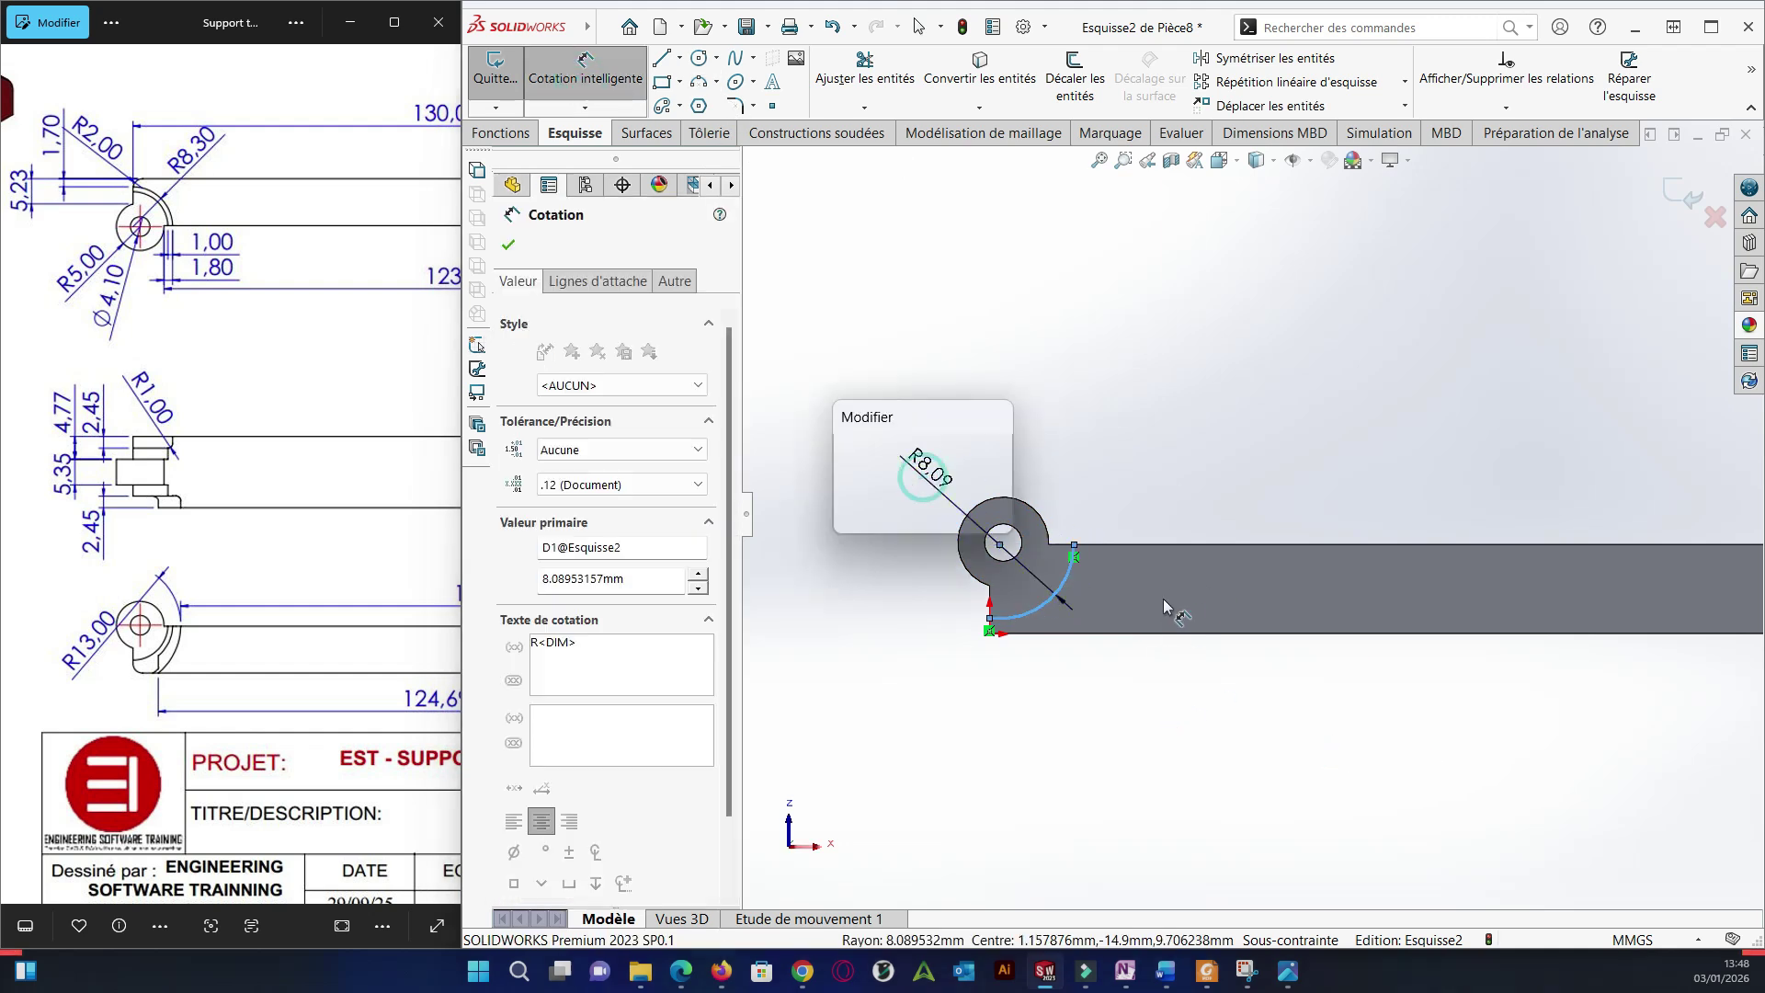
text(8.3)
key(Return)
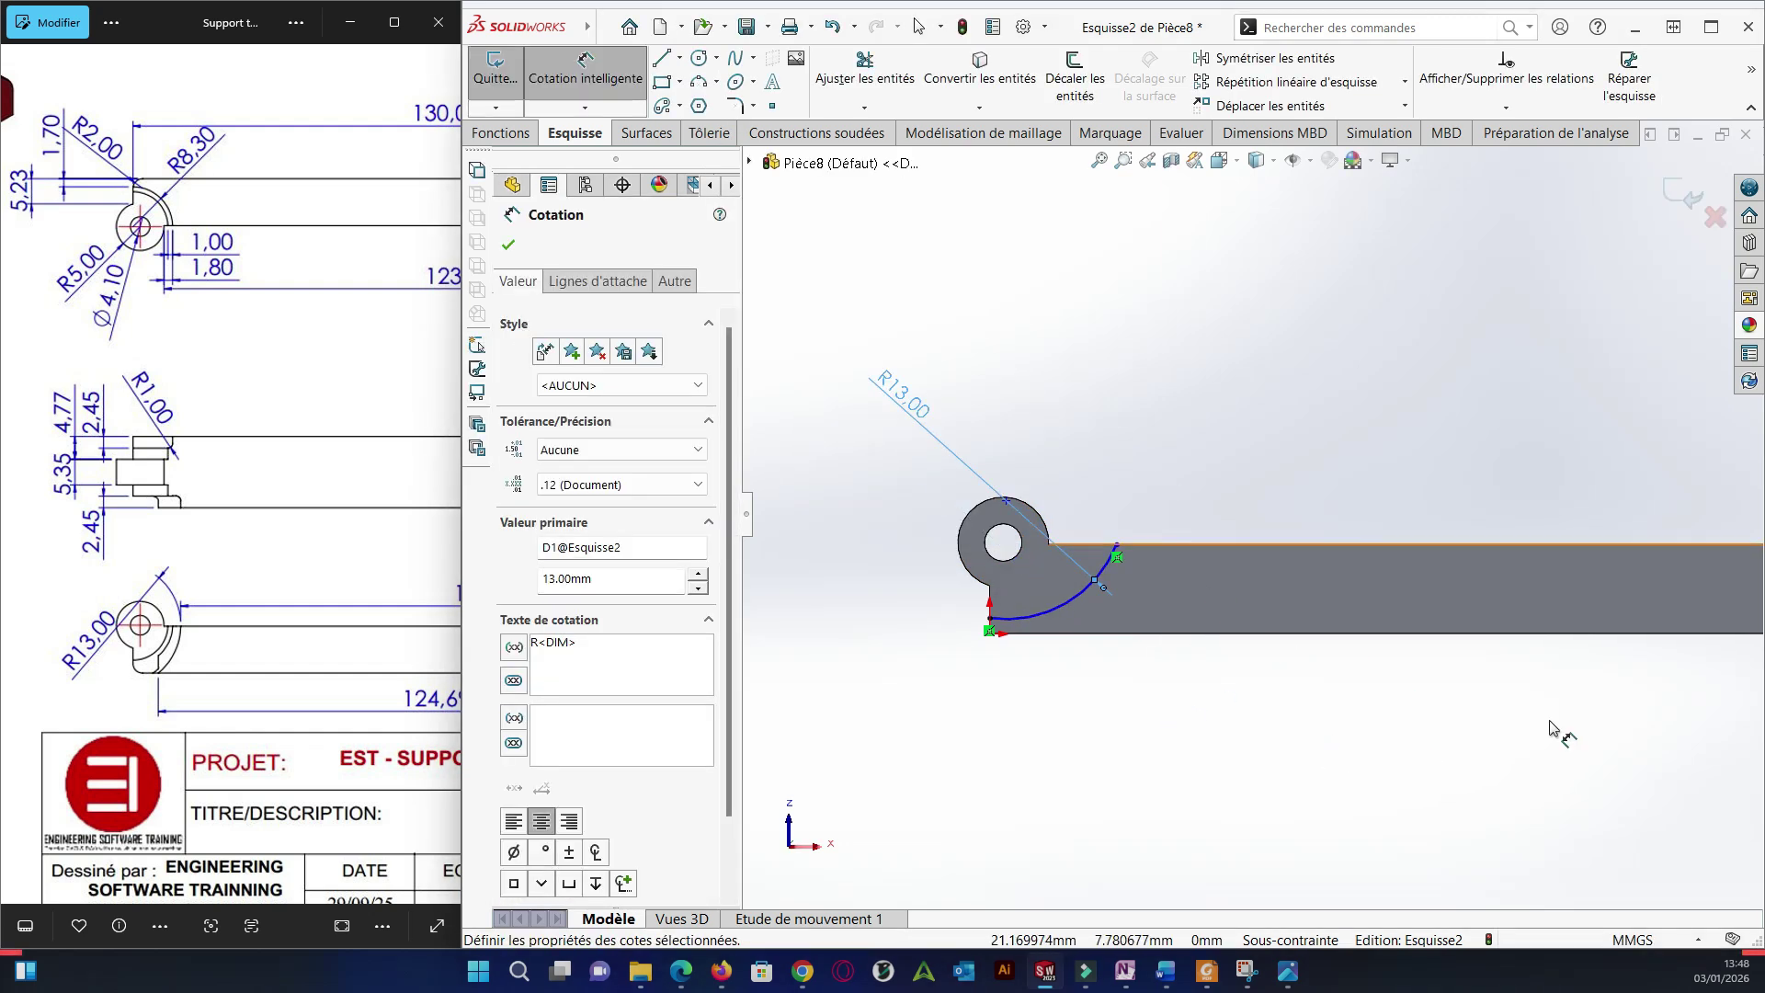
click(1057, 722)
Move the arc's lower endpoint from the short end edge onto the bar's lower long edge.
scroll(229, 603, down, 2)
drag(358, 660, 293, 650)
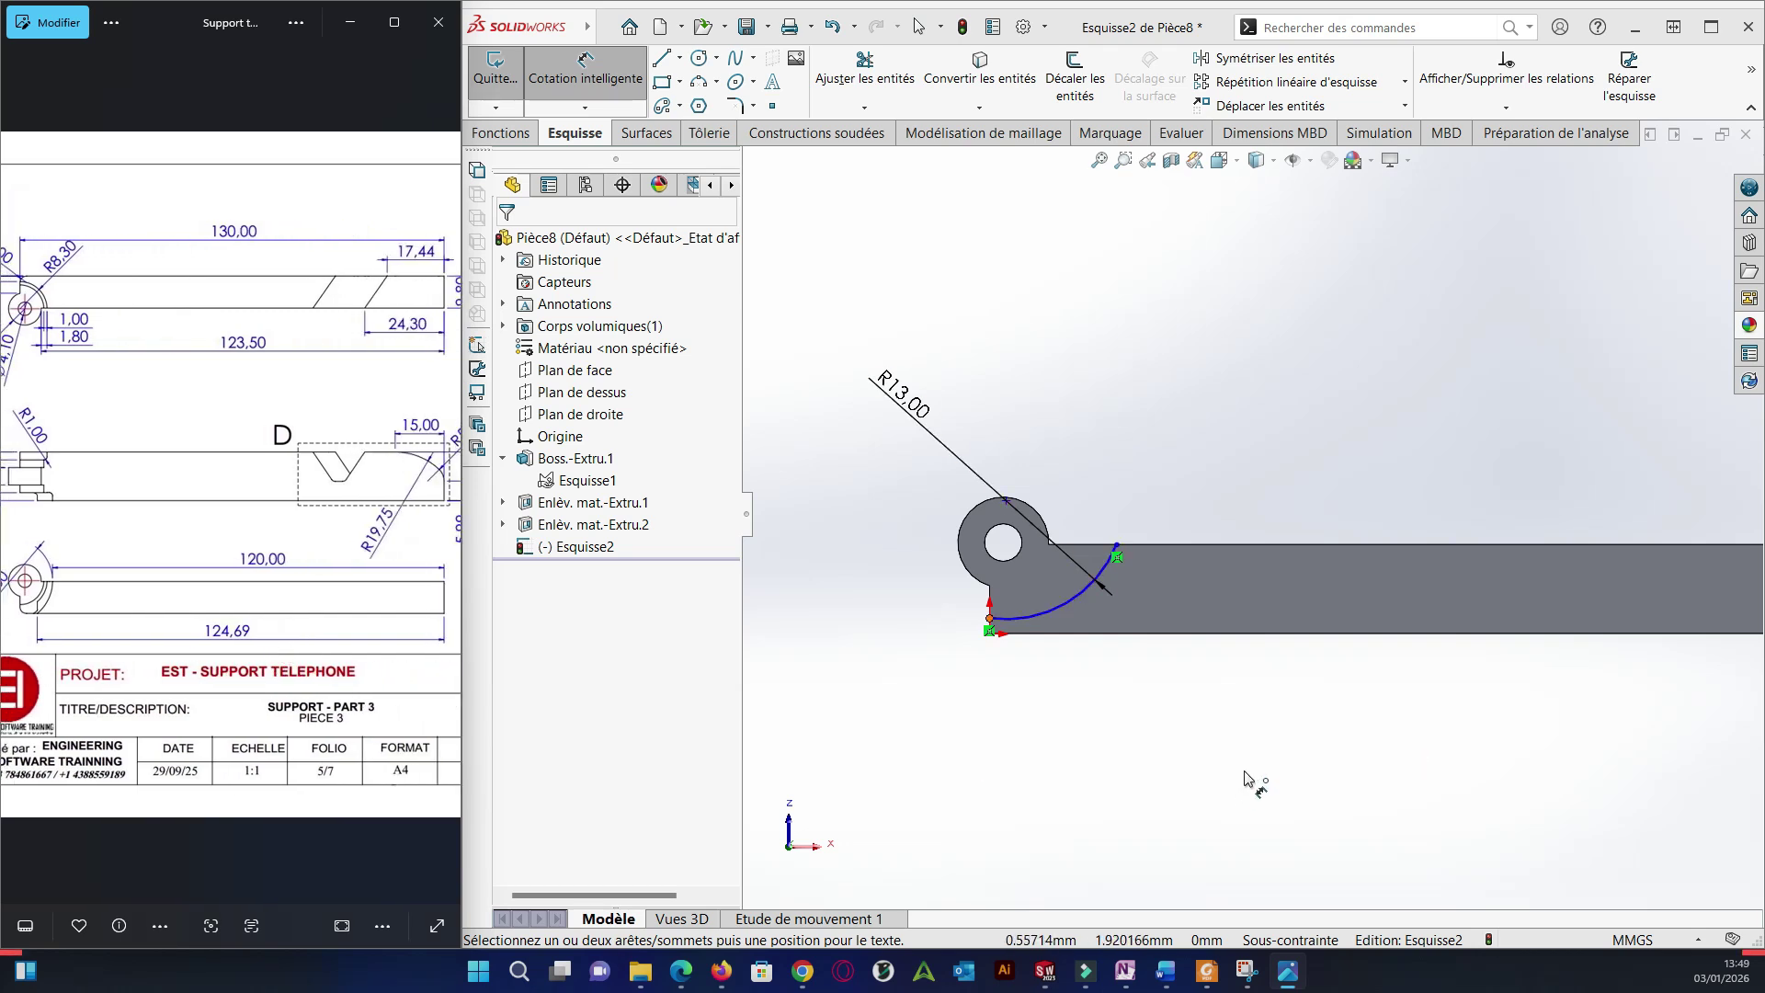
right_click(1195, 805)
click(977, 690)
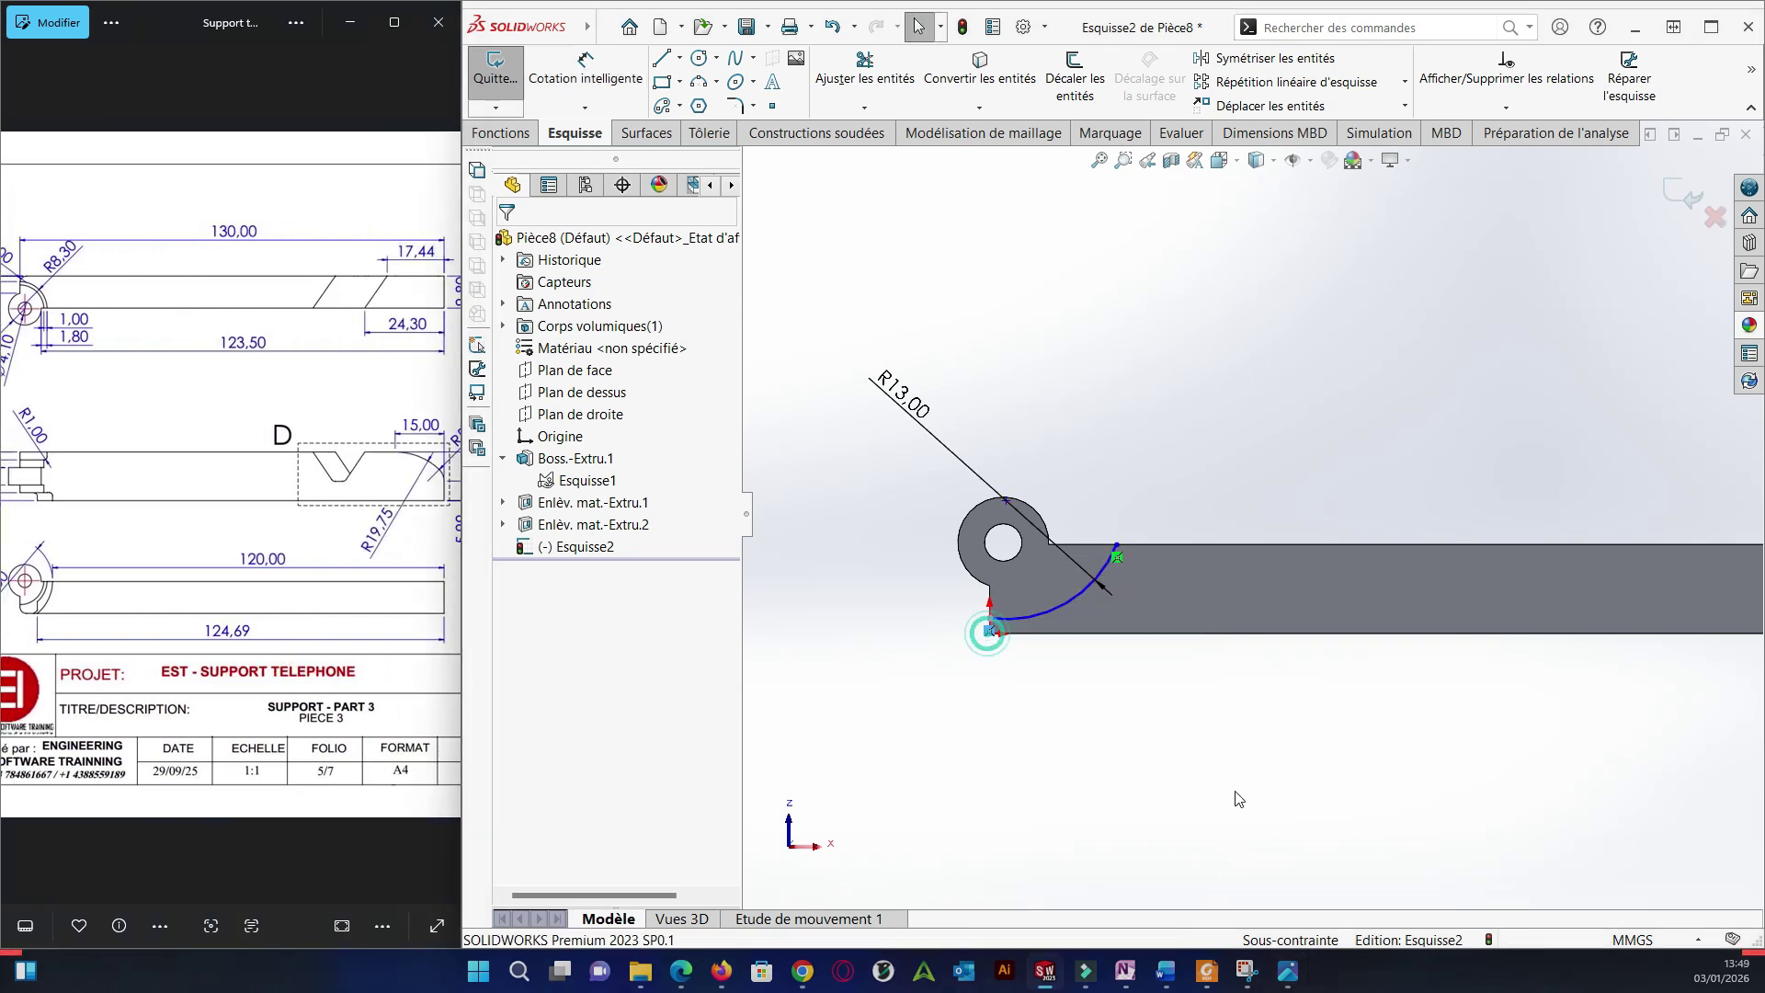
drag(989, 618, 1051, 634)
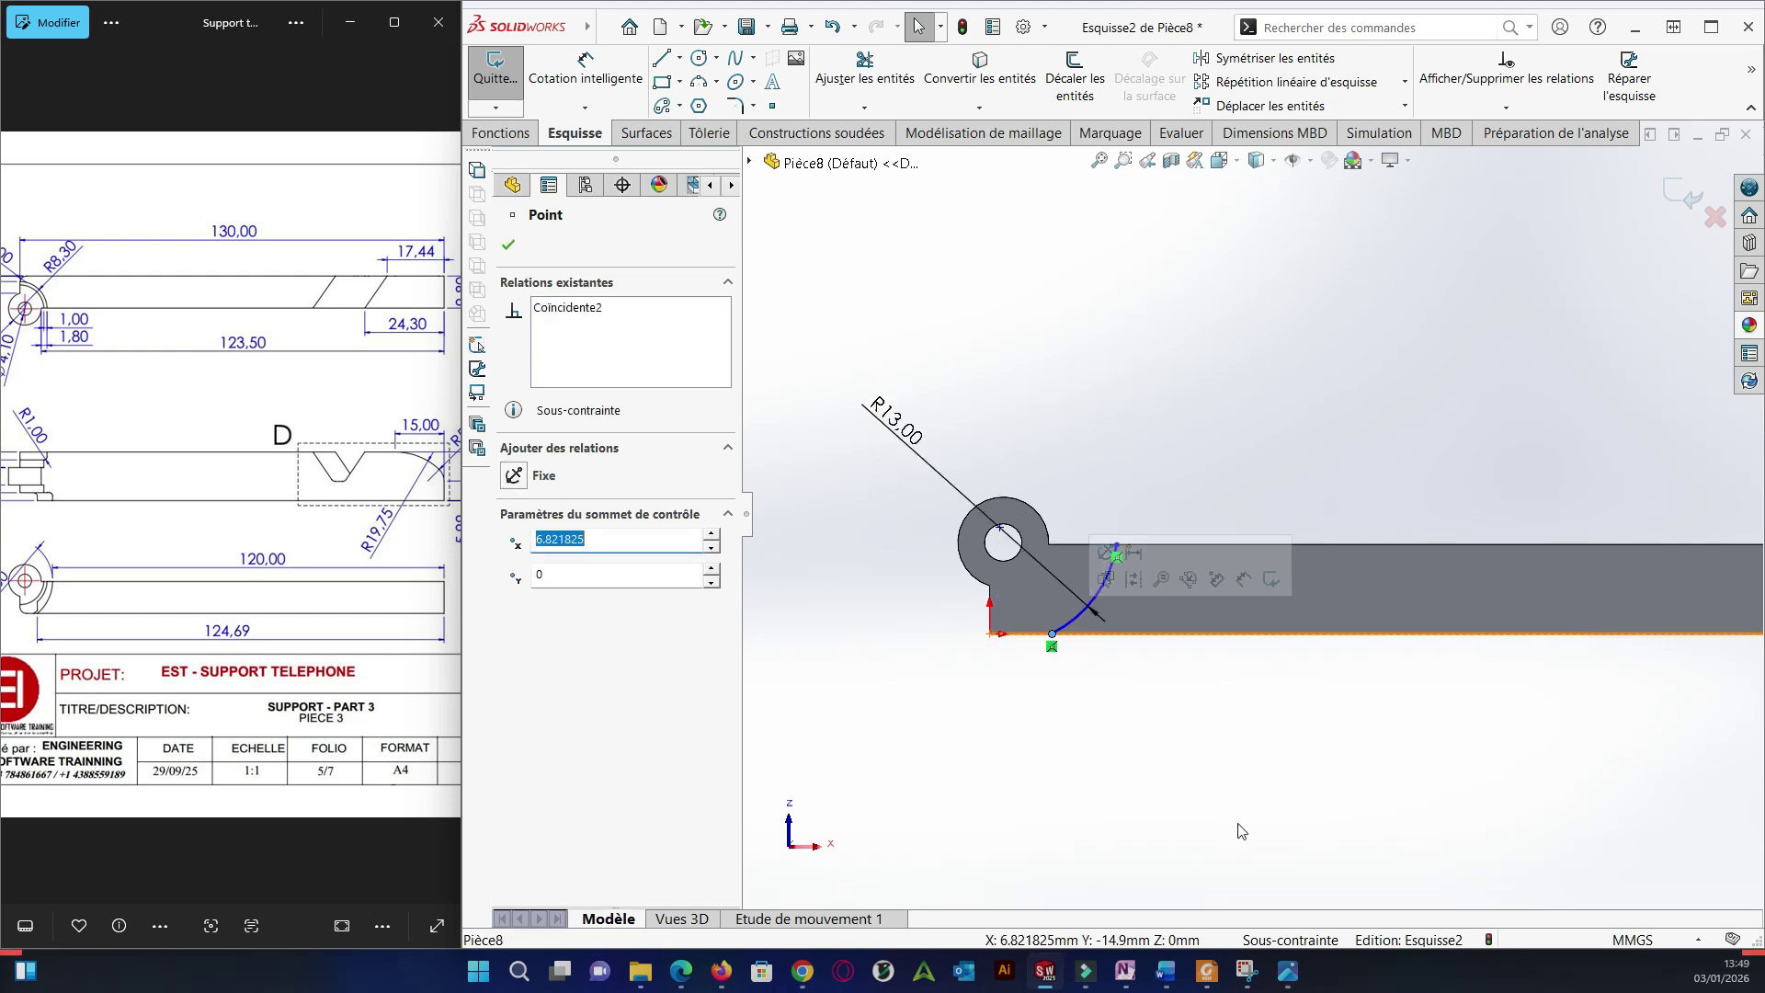
key(Escape)
Dimension the arc's lower endpoint at 124.69 mm from the bar's far end edge.
click(585, 65)
click(1052, 634)
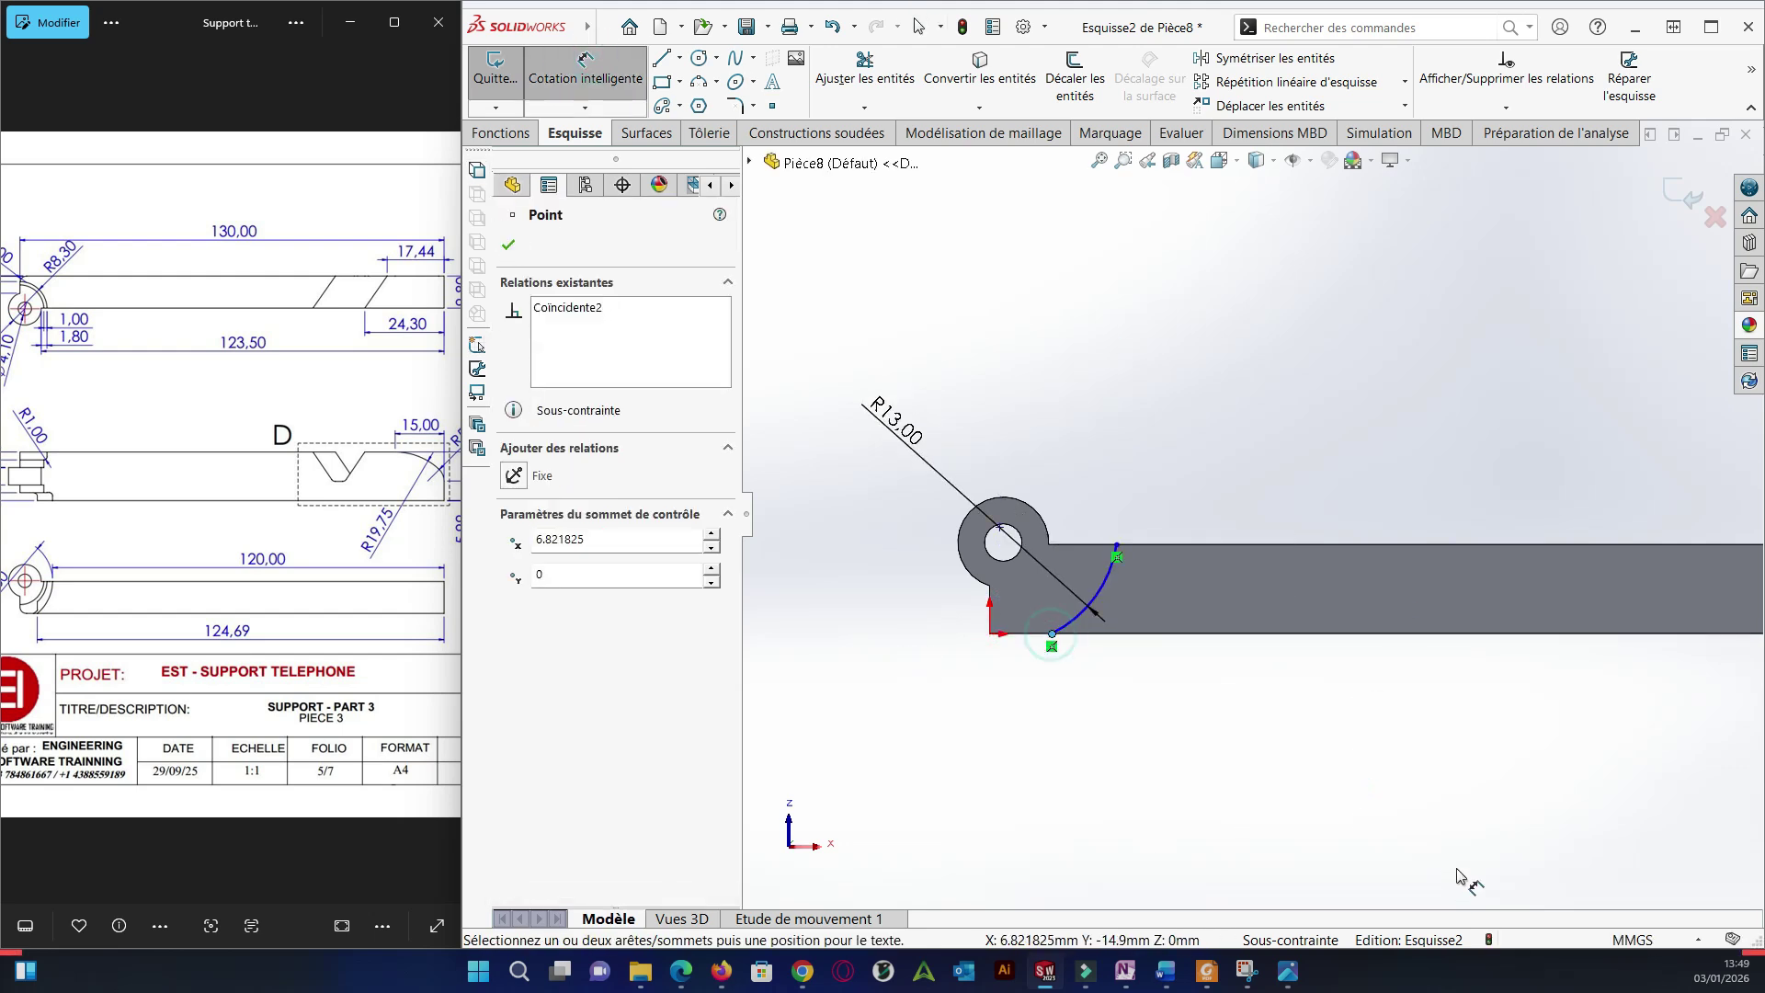
scroll(1420, 866, up, 6)
click(1559, 542)
click(1450, 594)
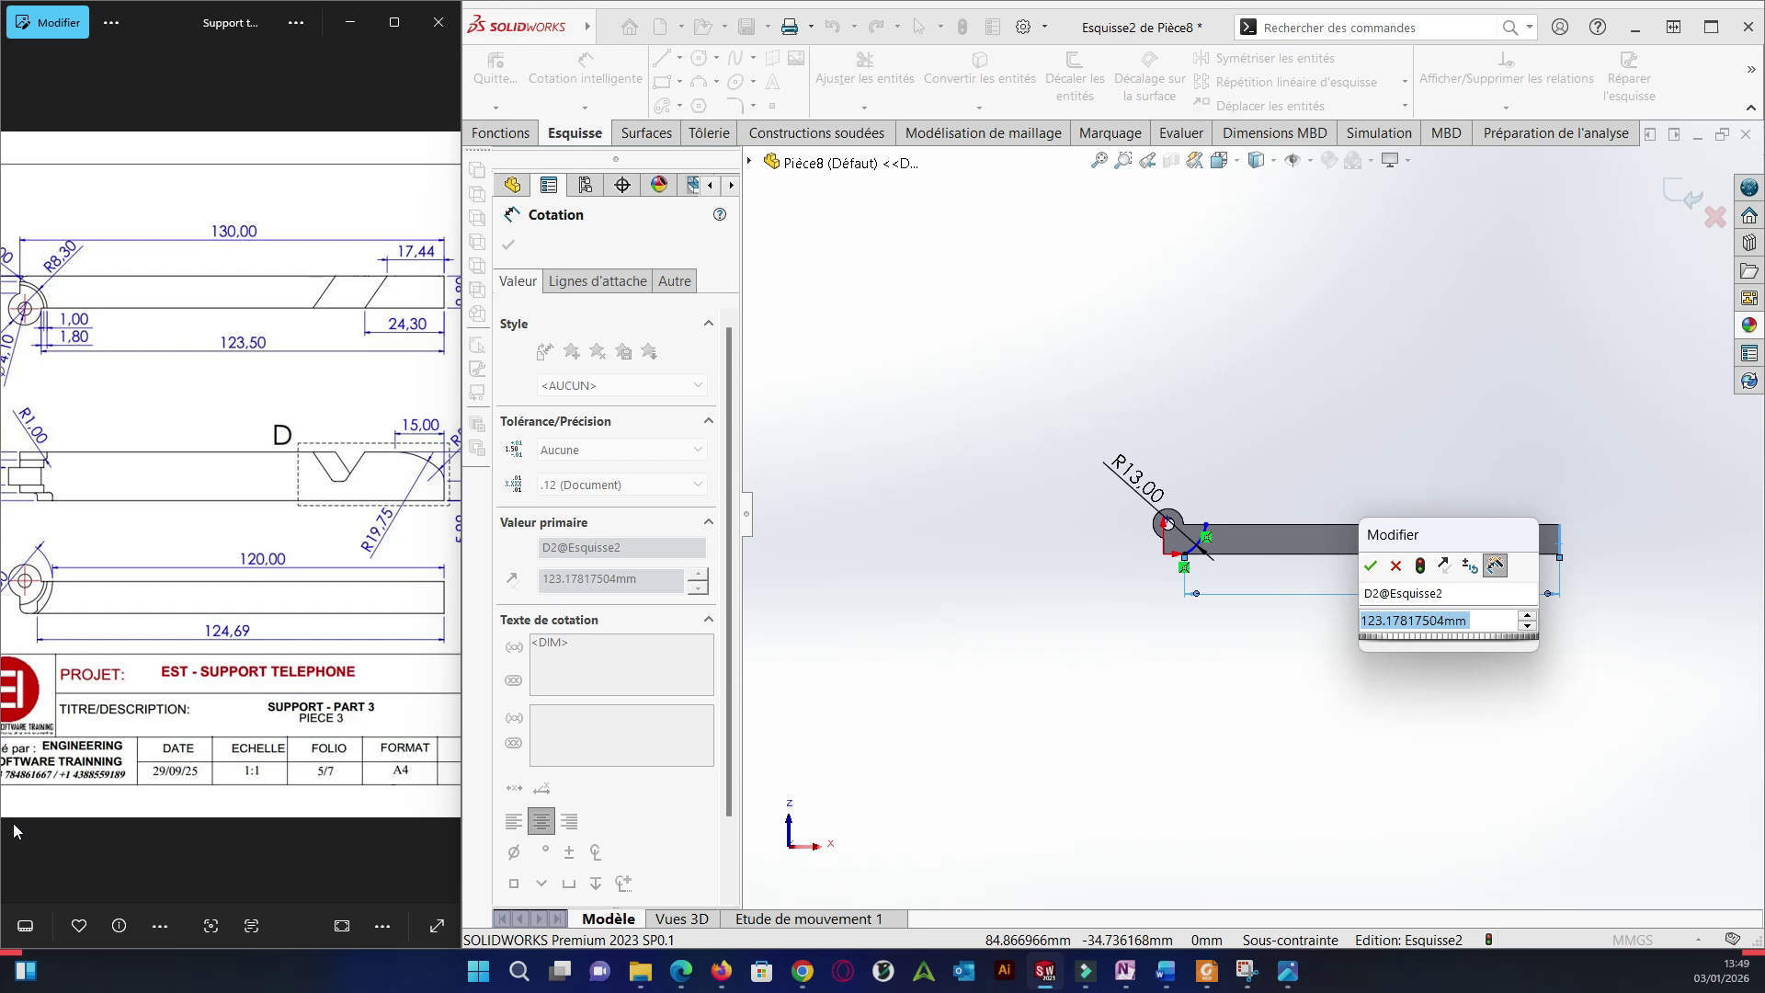
text(124.69)
key(Return)
click(1398, 673)
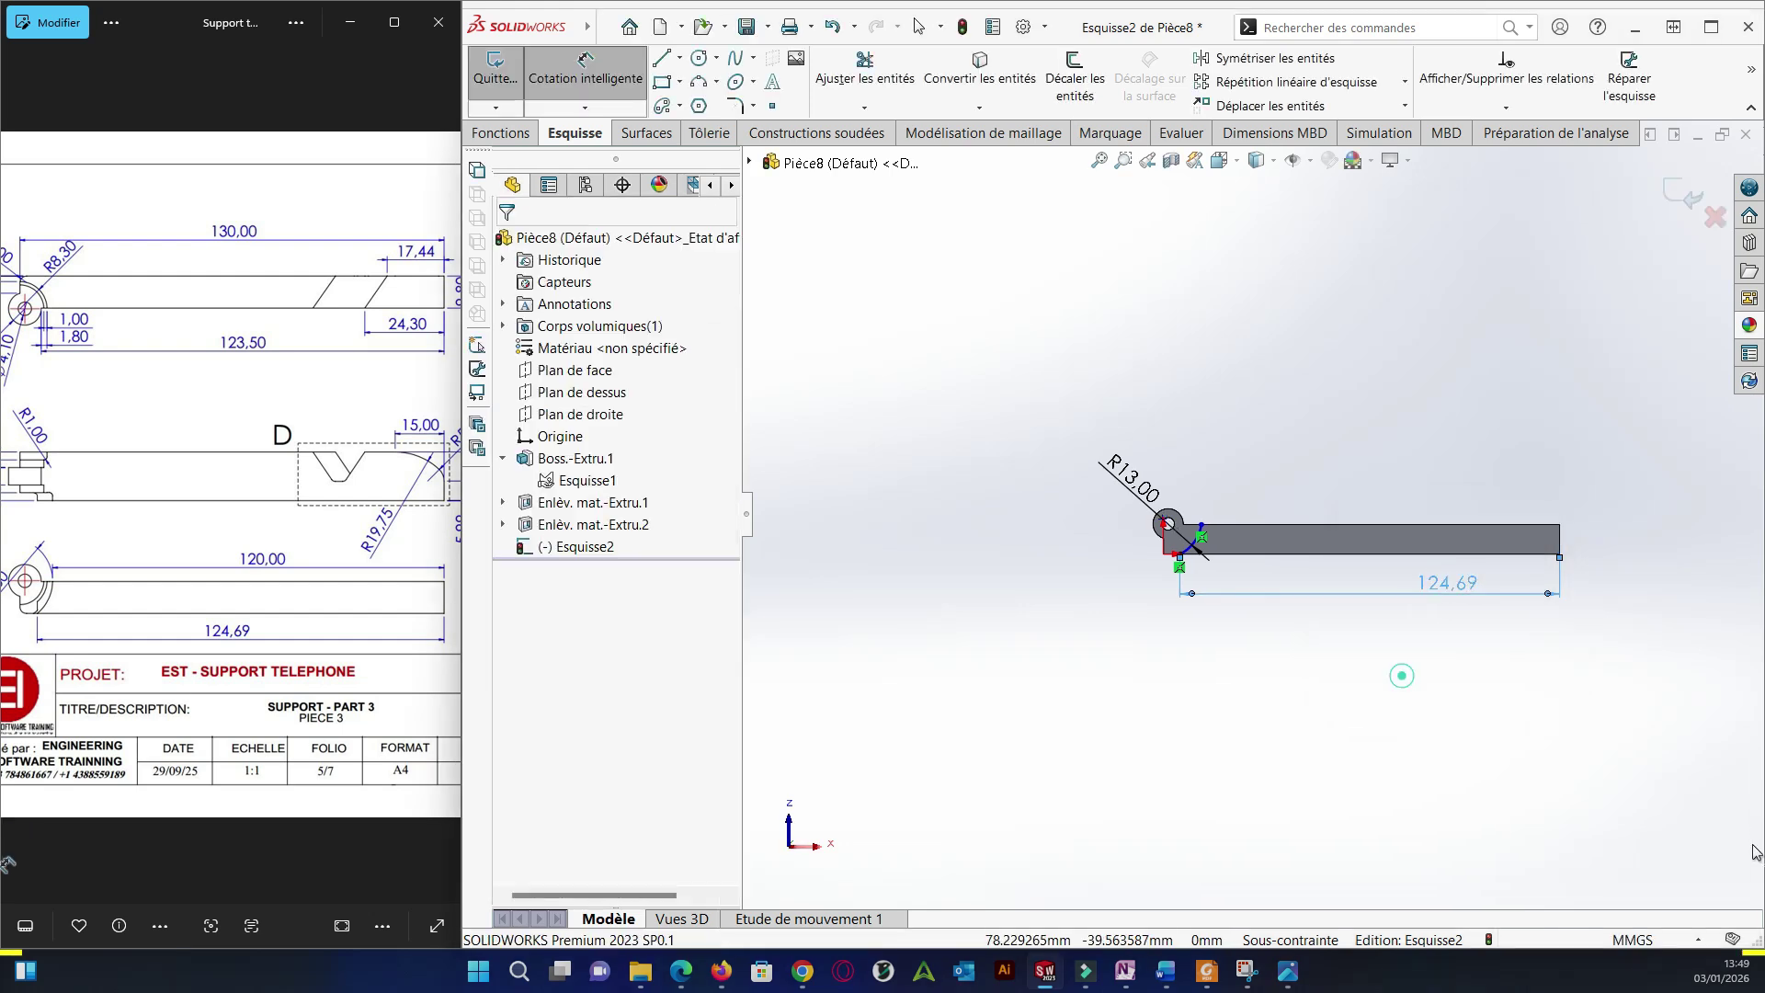
Dimension the arc's upper endpoint at 120 mm from the bar's far end edge.
click(1201, 524)
click(1559, 542)
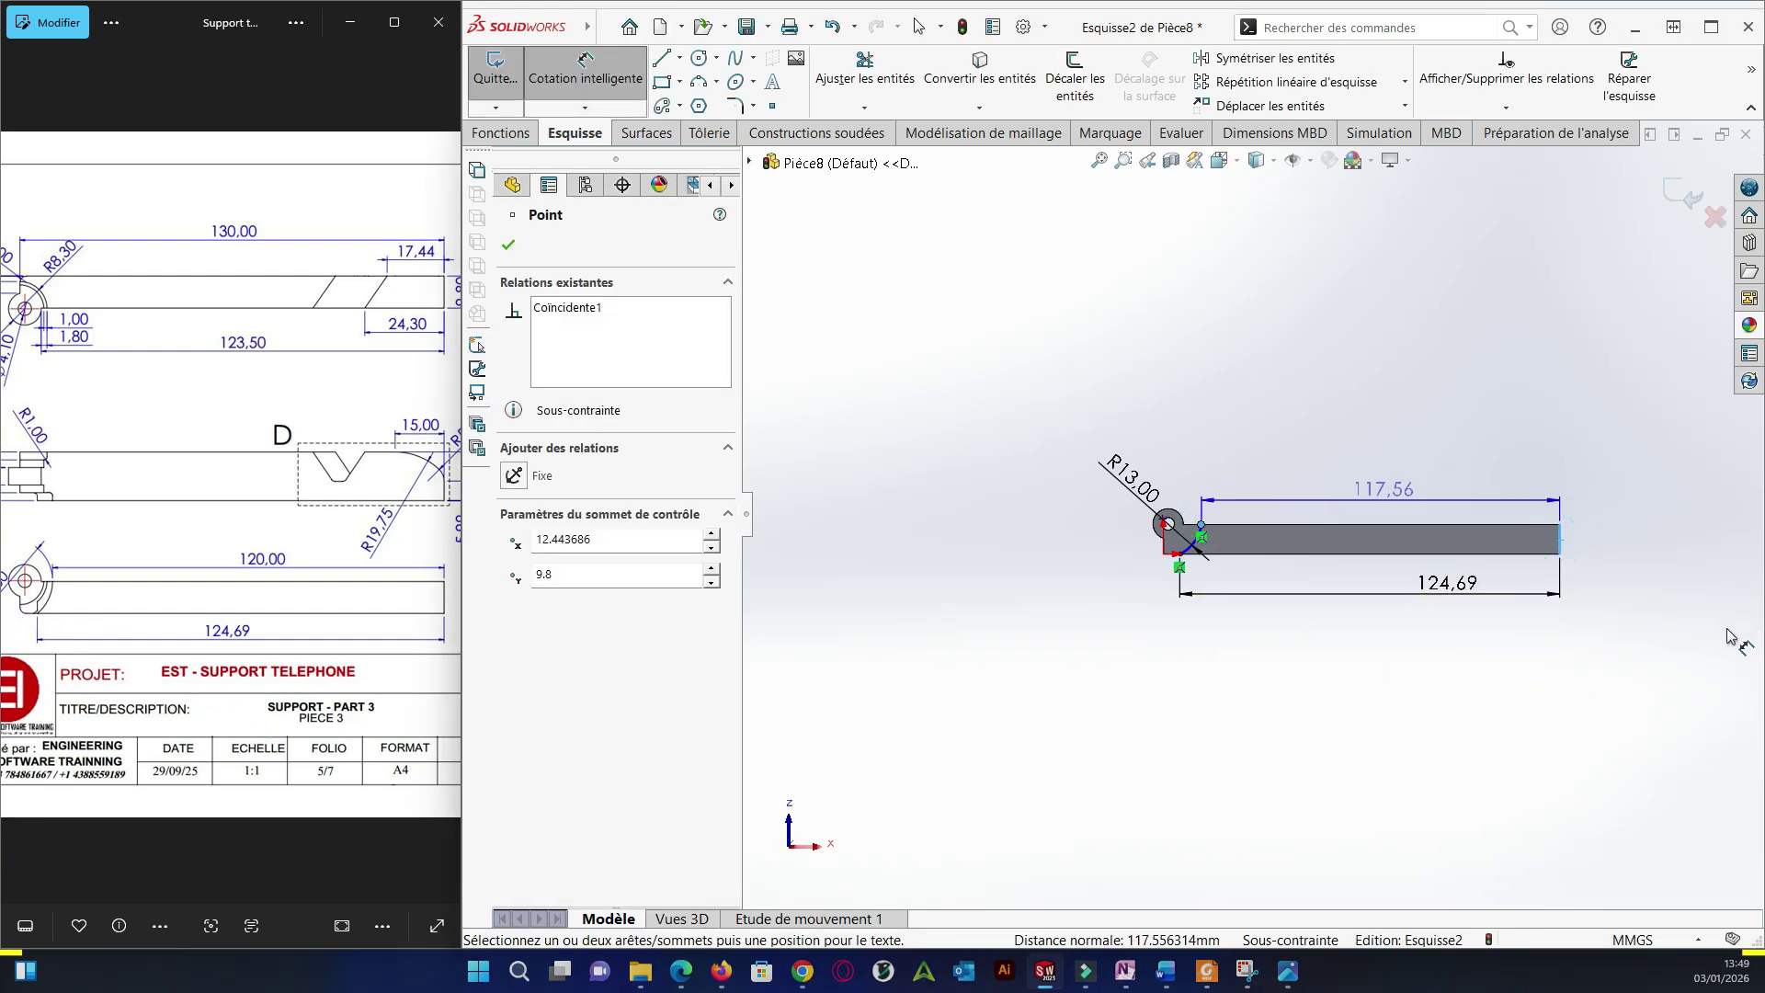
click(1728, 634)
text(120)
key(Return)
click(1573, 699)
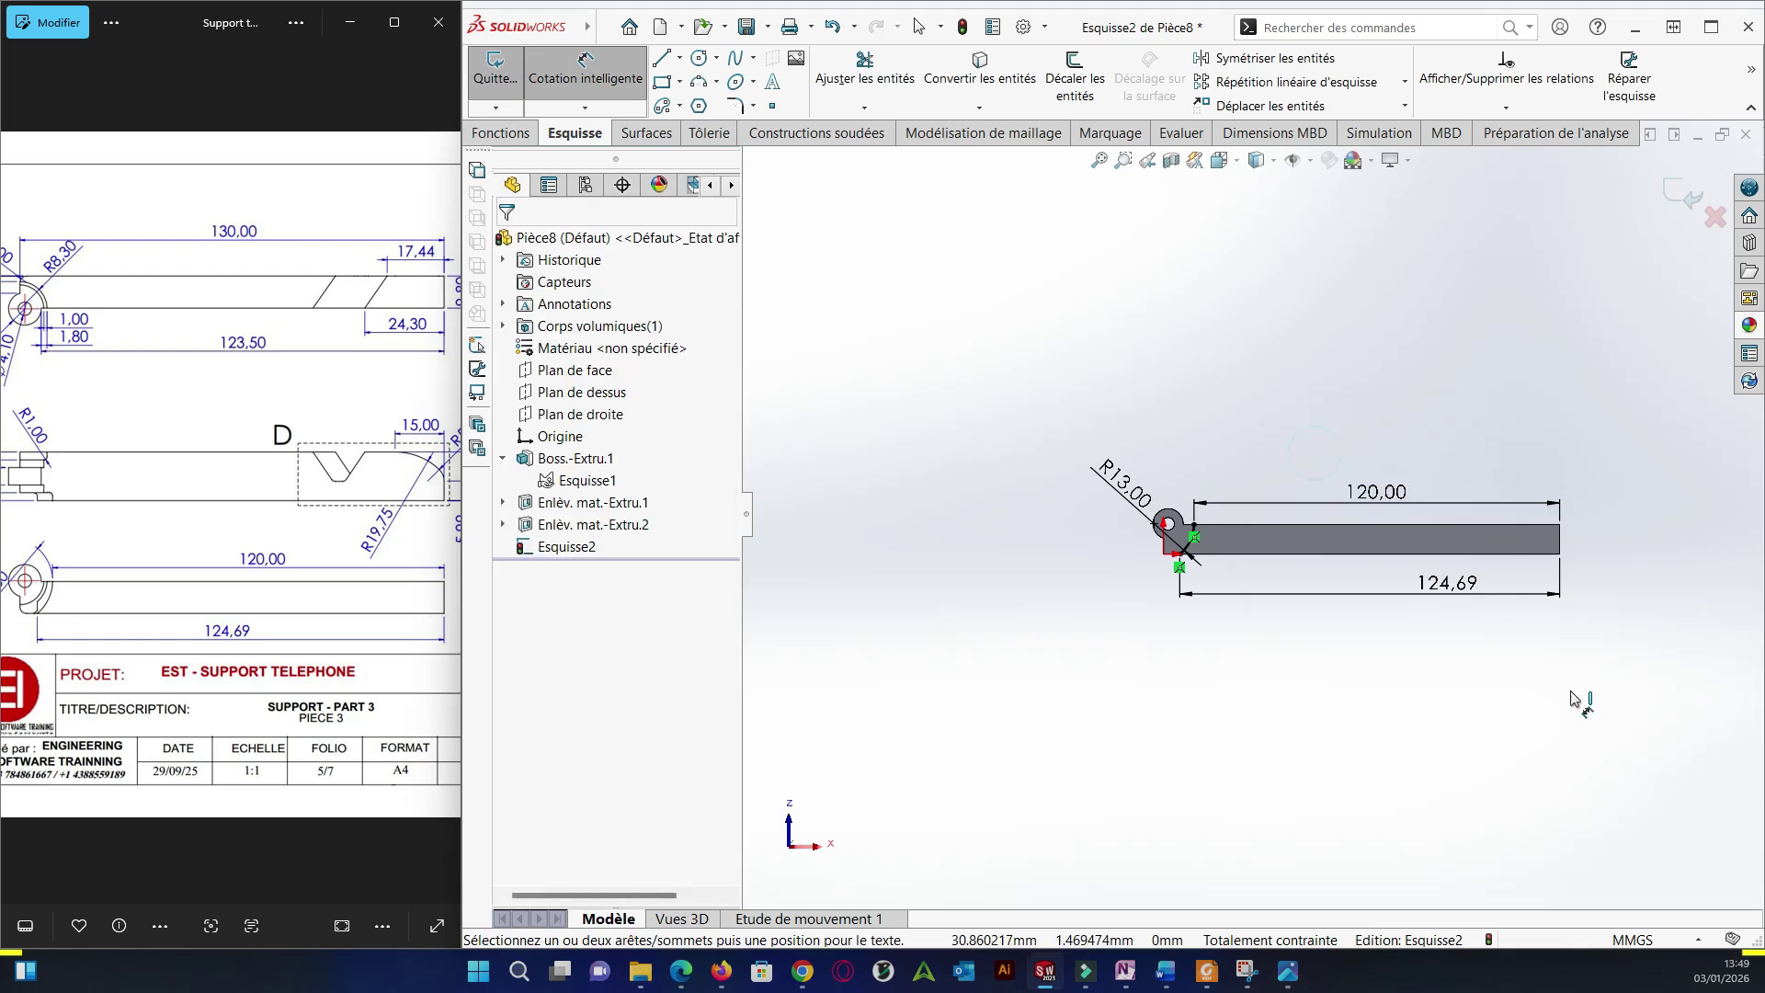
Convert the bottom face's outer contour into sketch entities and trim the bar outline beyond the R13 arc.
scroll(1230, 555, down, 5)
right_click(1308, 267)
click(1268, 299)
click(1277, 488)
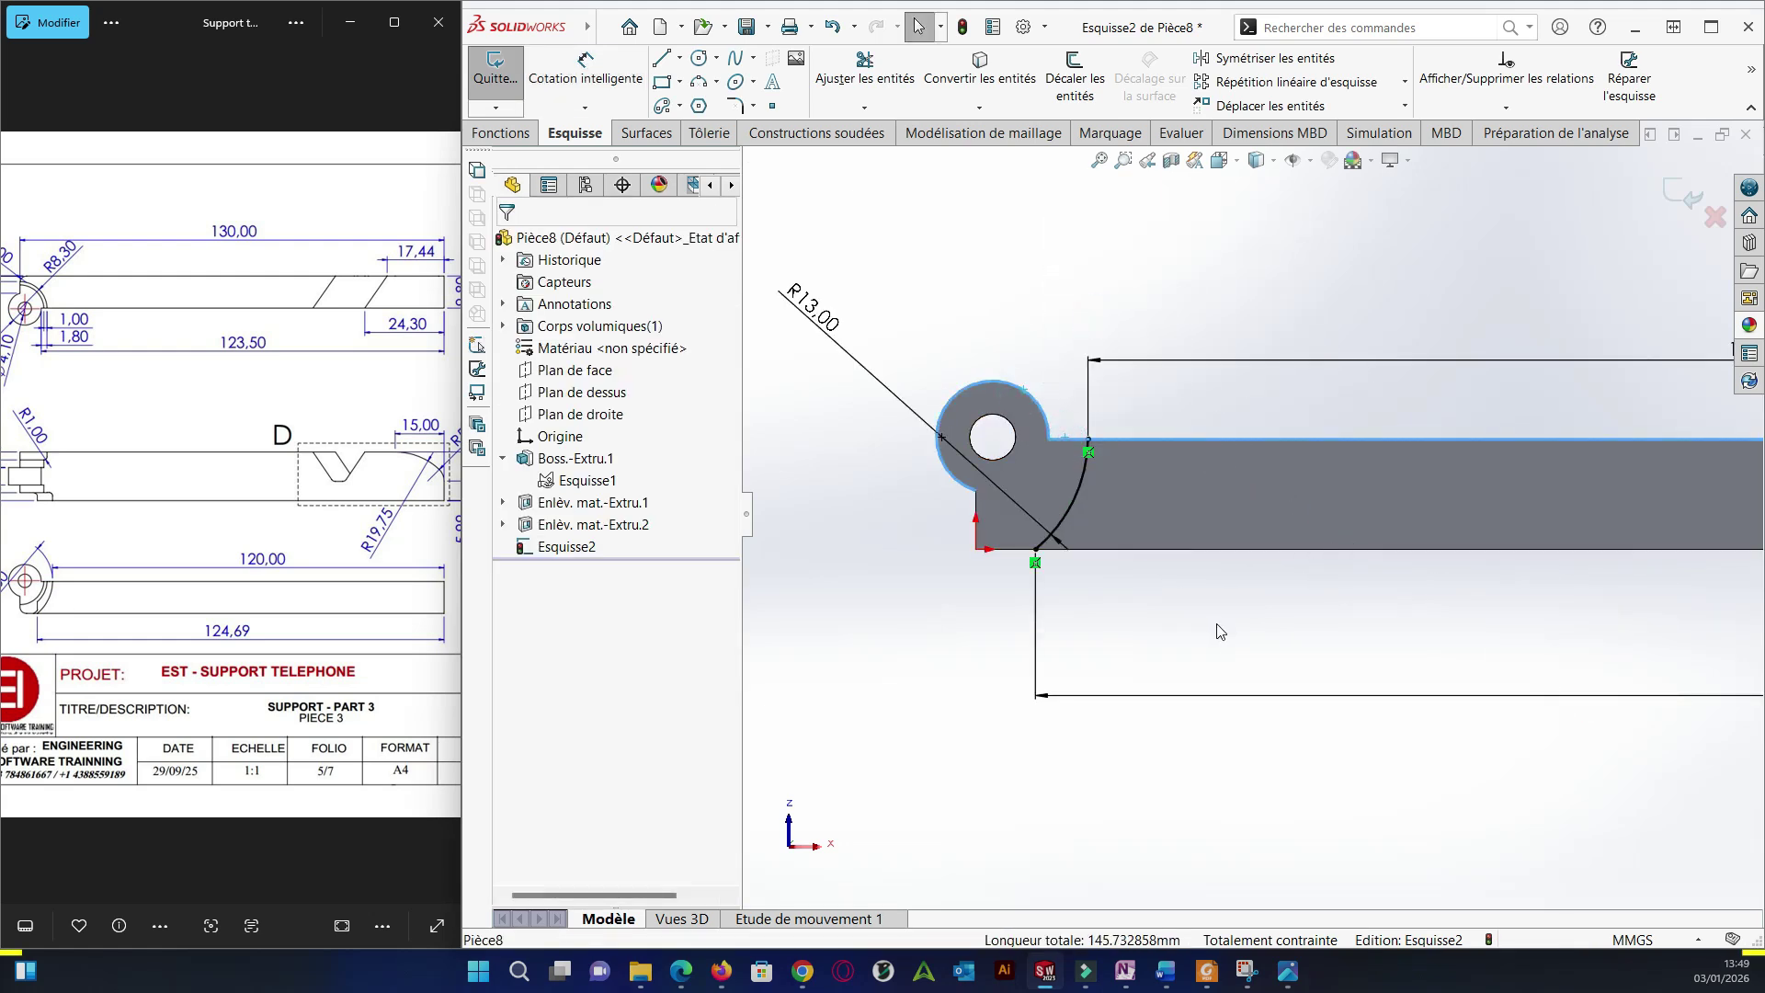
click(974, 78)
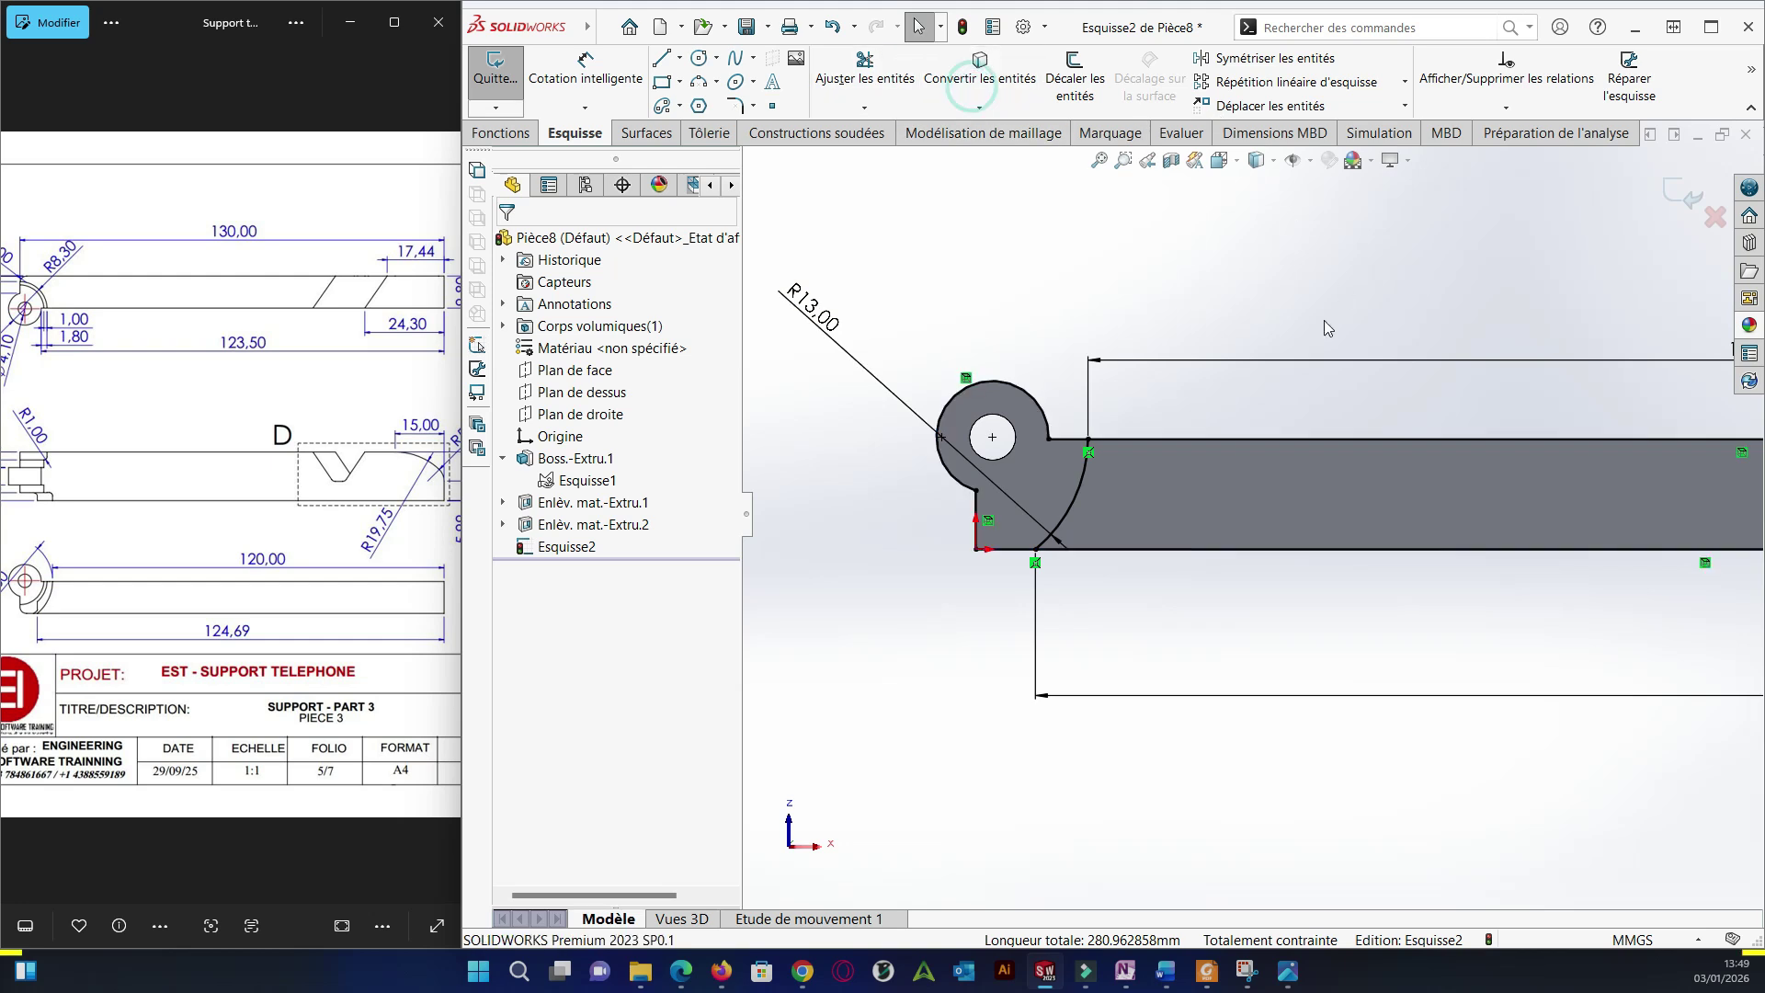
click(864, 68)
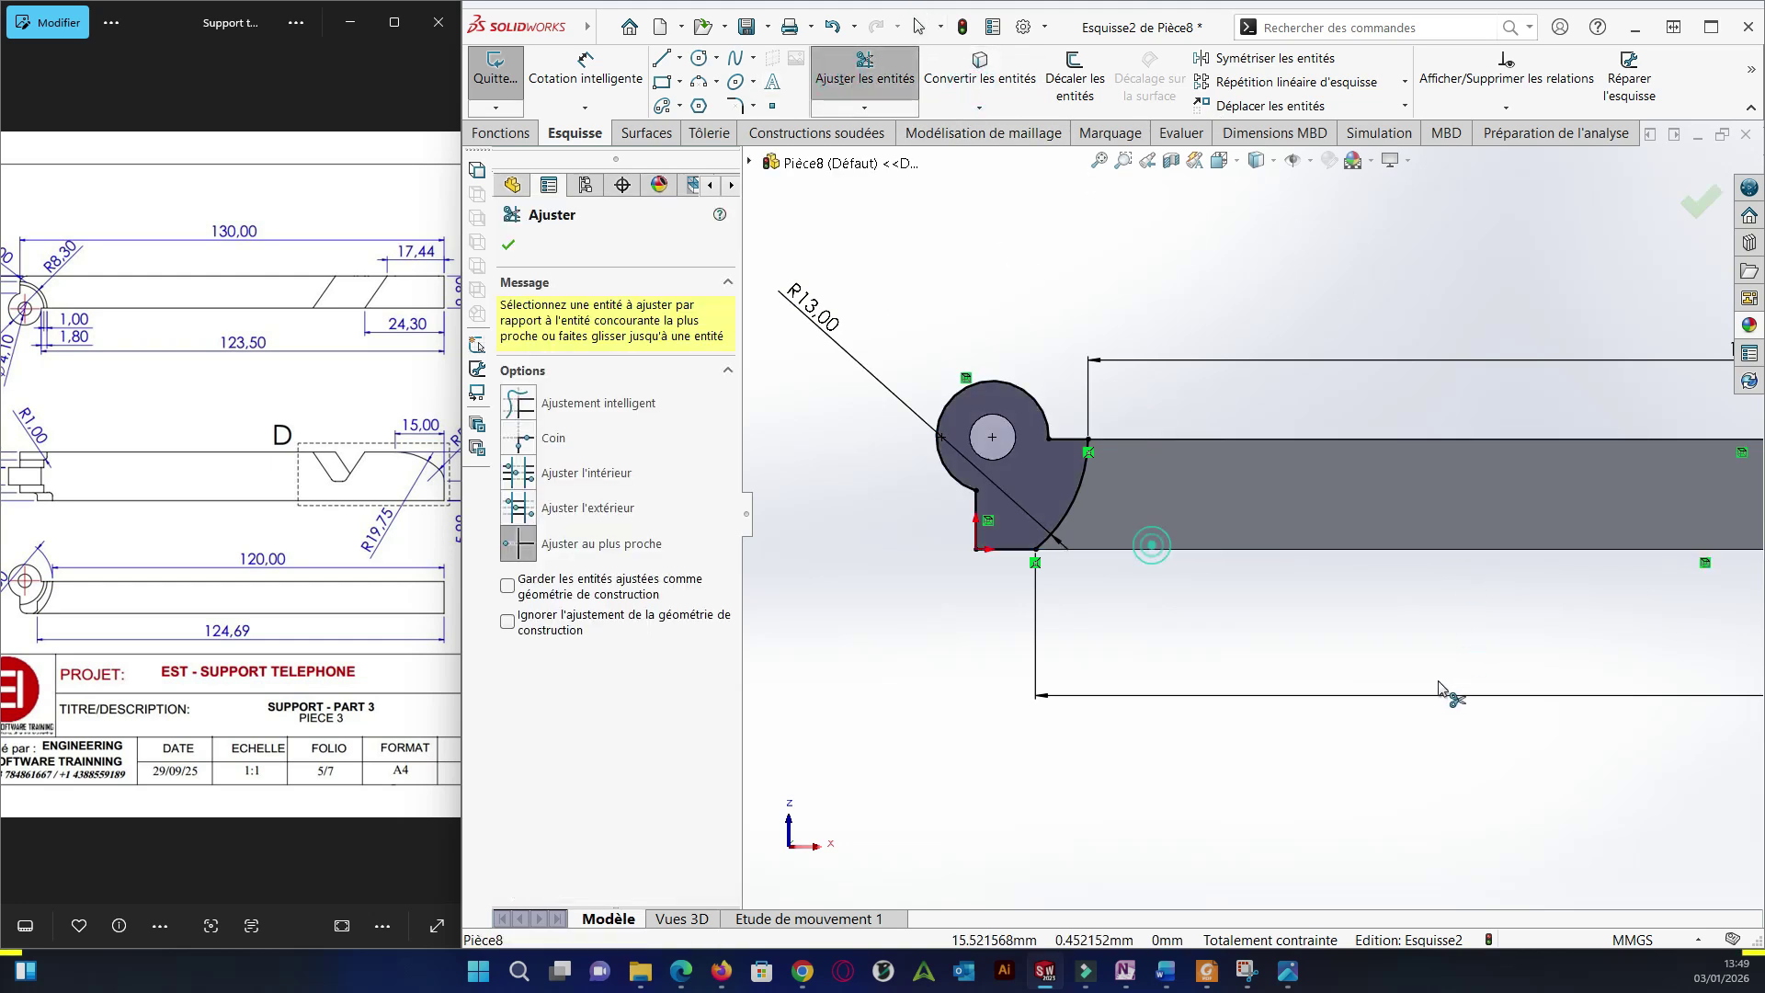
key(Escape)
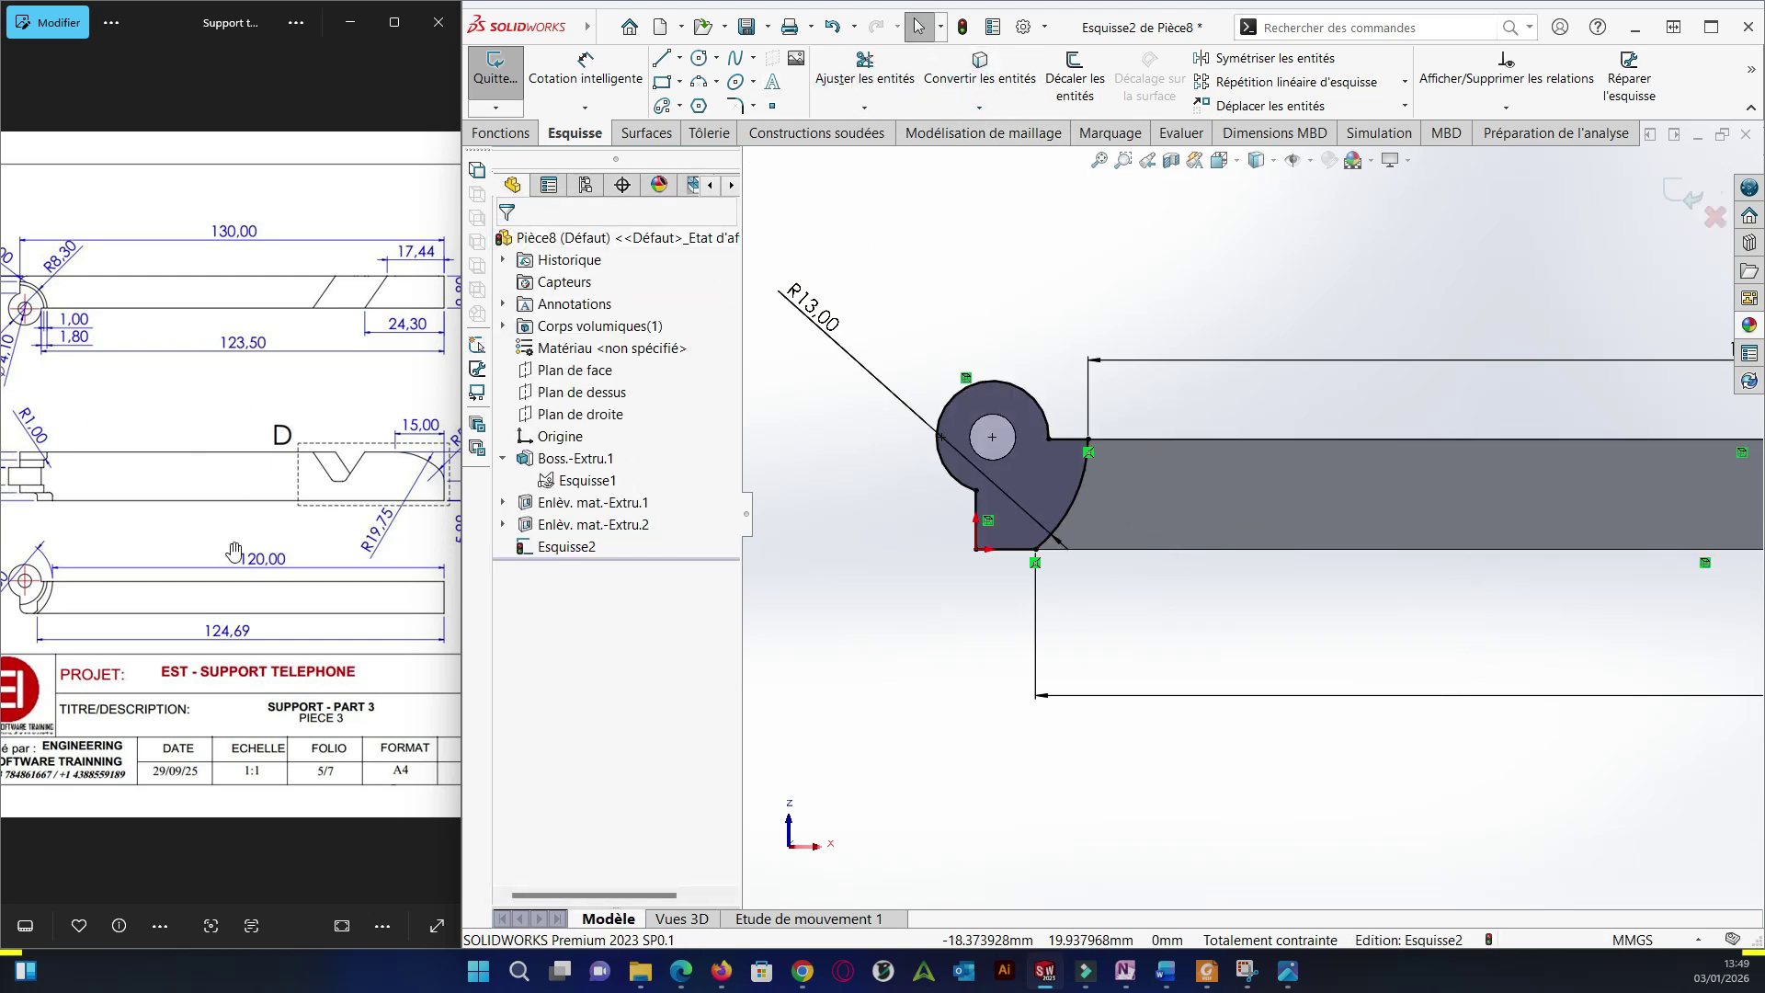
Cut the profile enclosed by the R13 arc to a blind depth of 2.45 mm.
scroll(234, 551, down, 2)
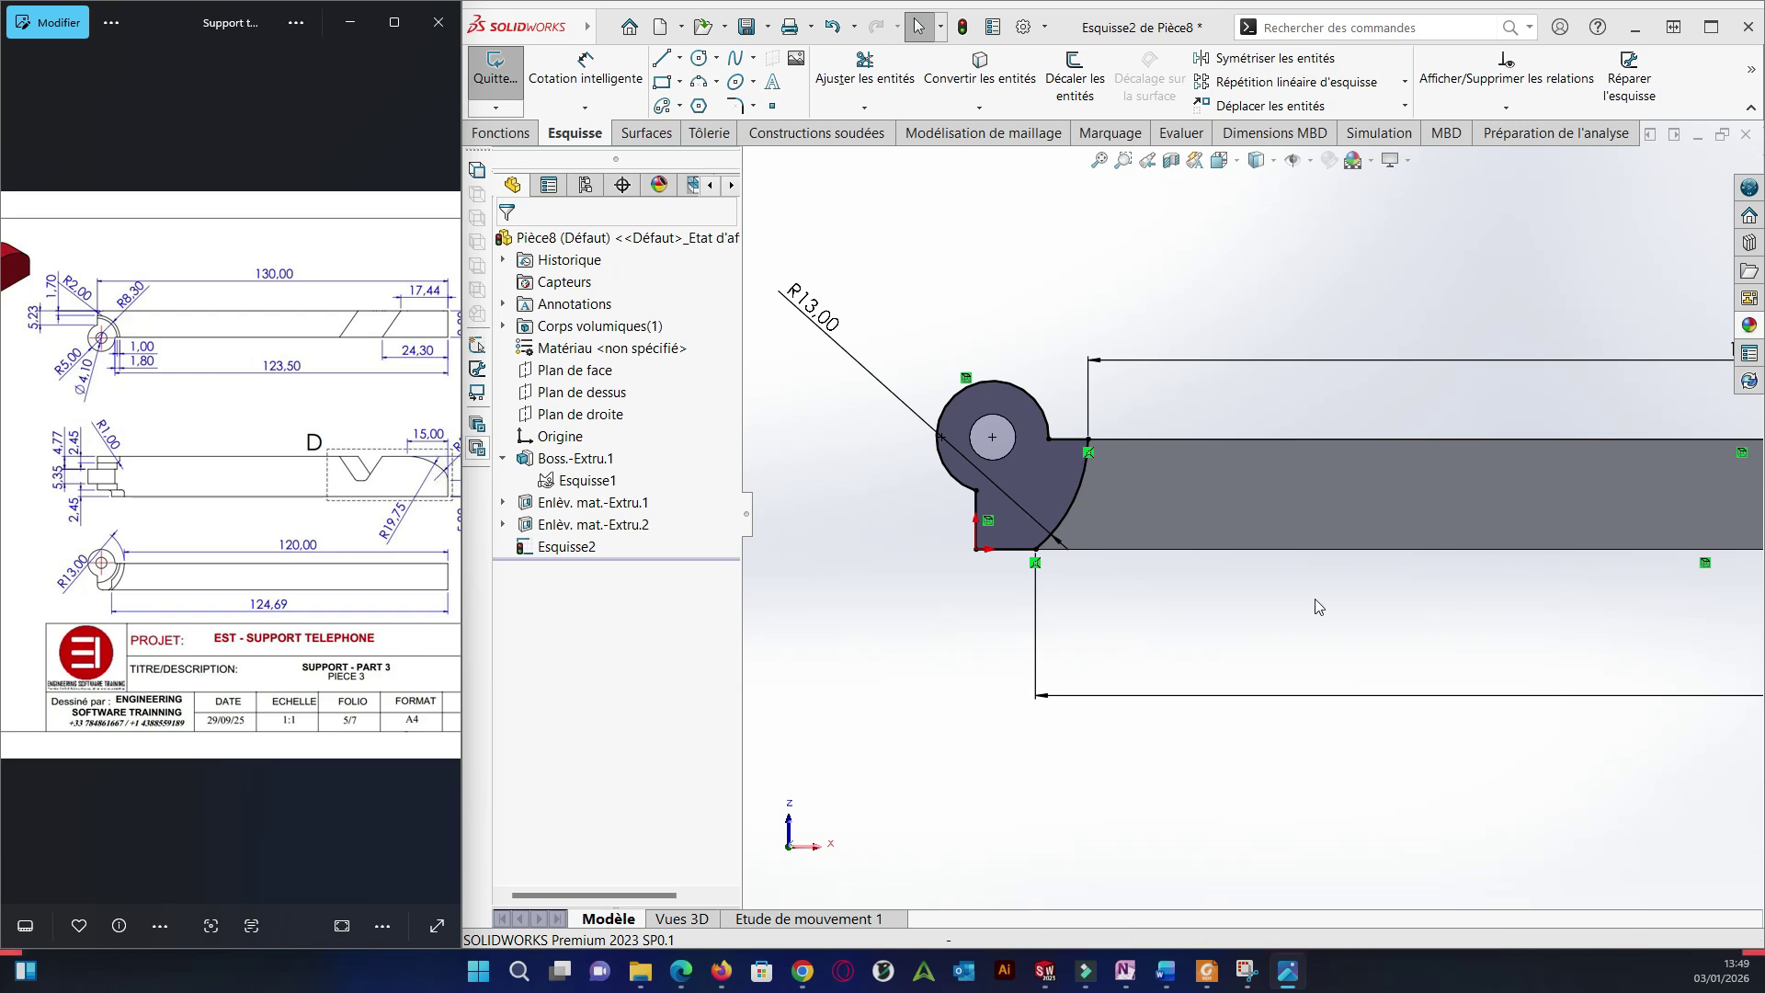
click(503, 132)
click(866, 78)
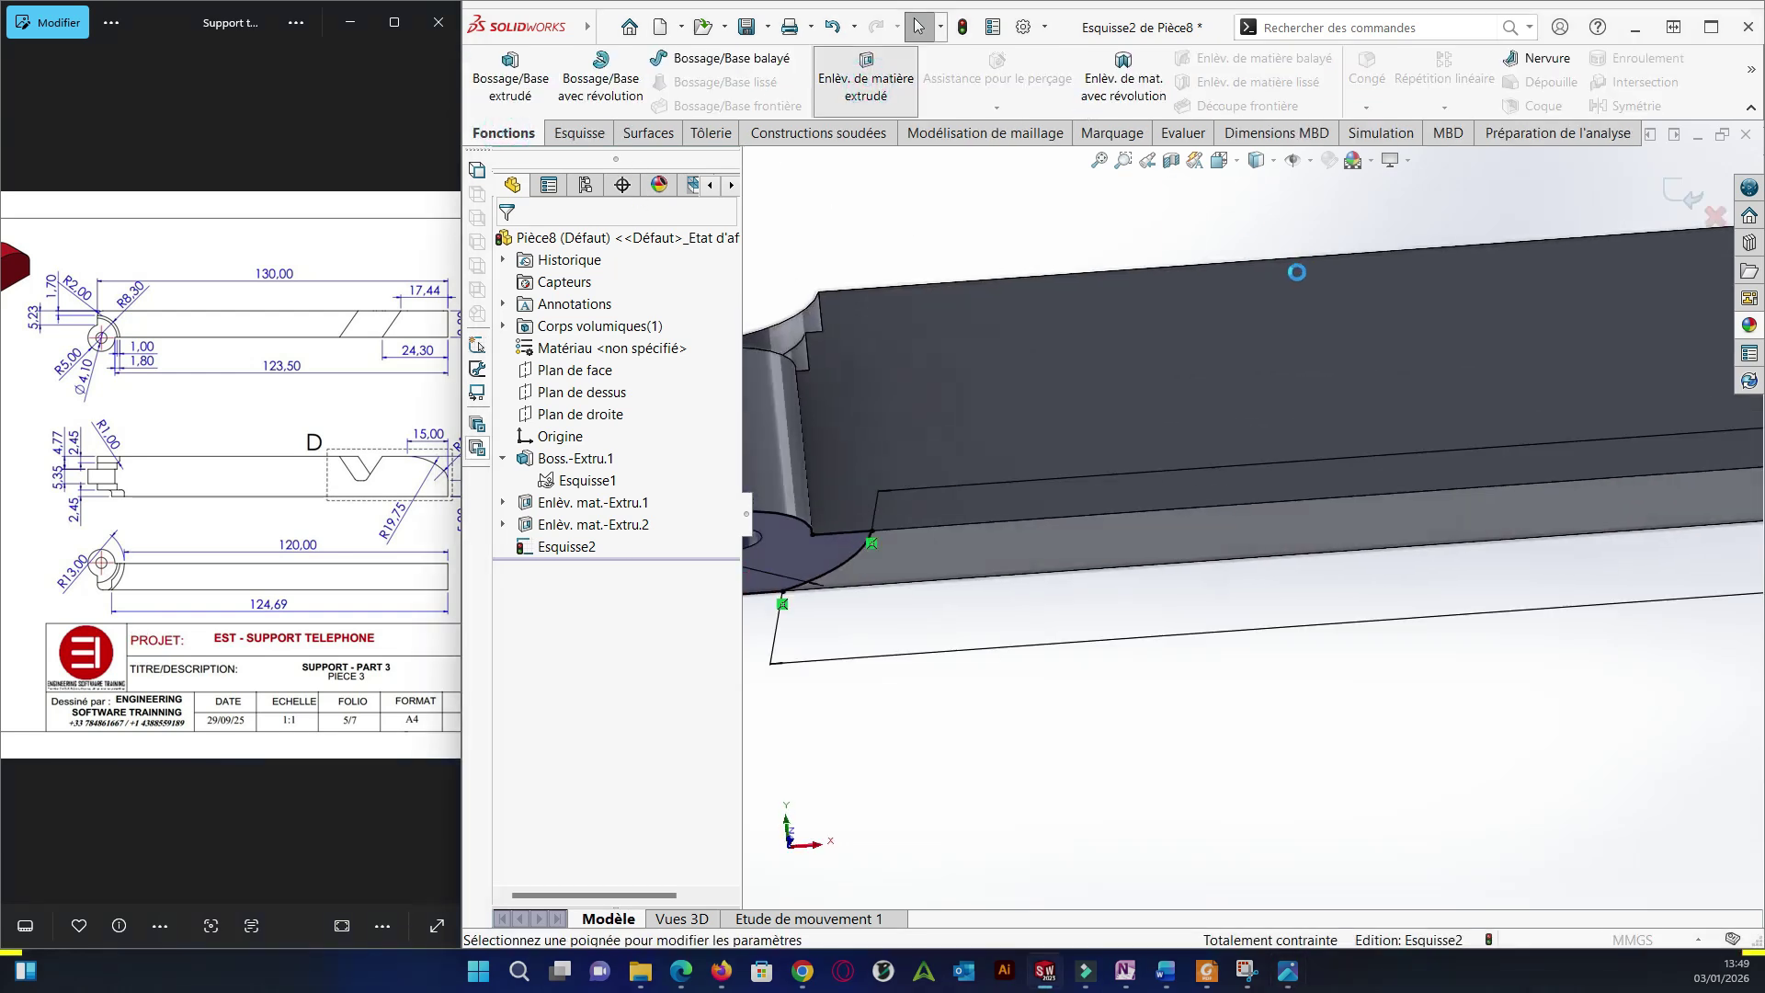
key(Return)
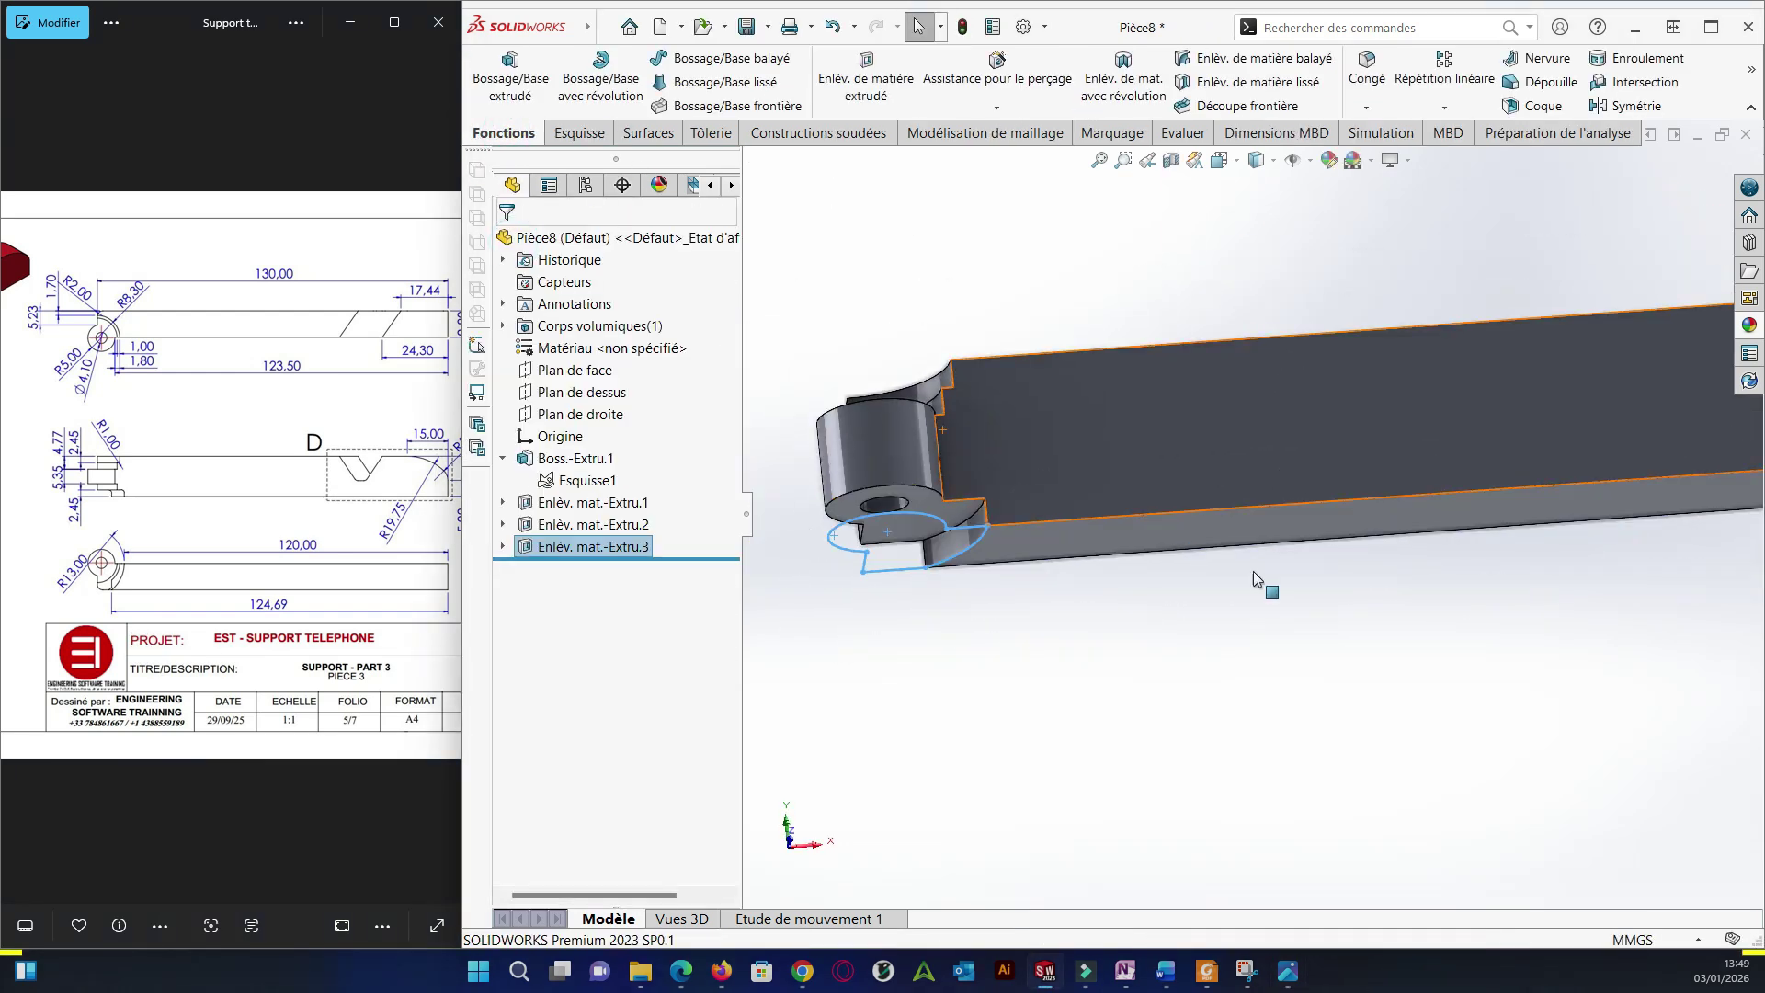
Start an extruded cut from the base sketch, using the ring-shaped hub region as its contour.
drag(245, 602, 294, 602)
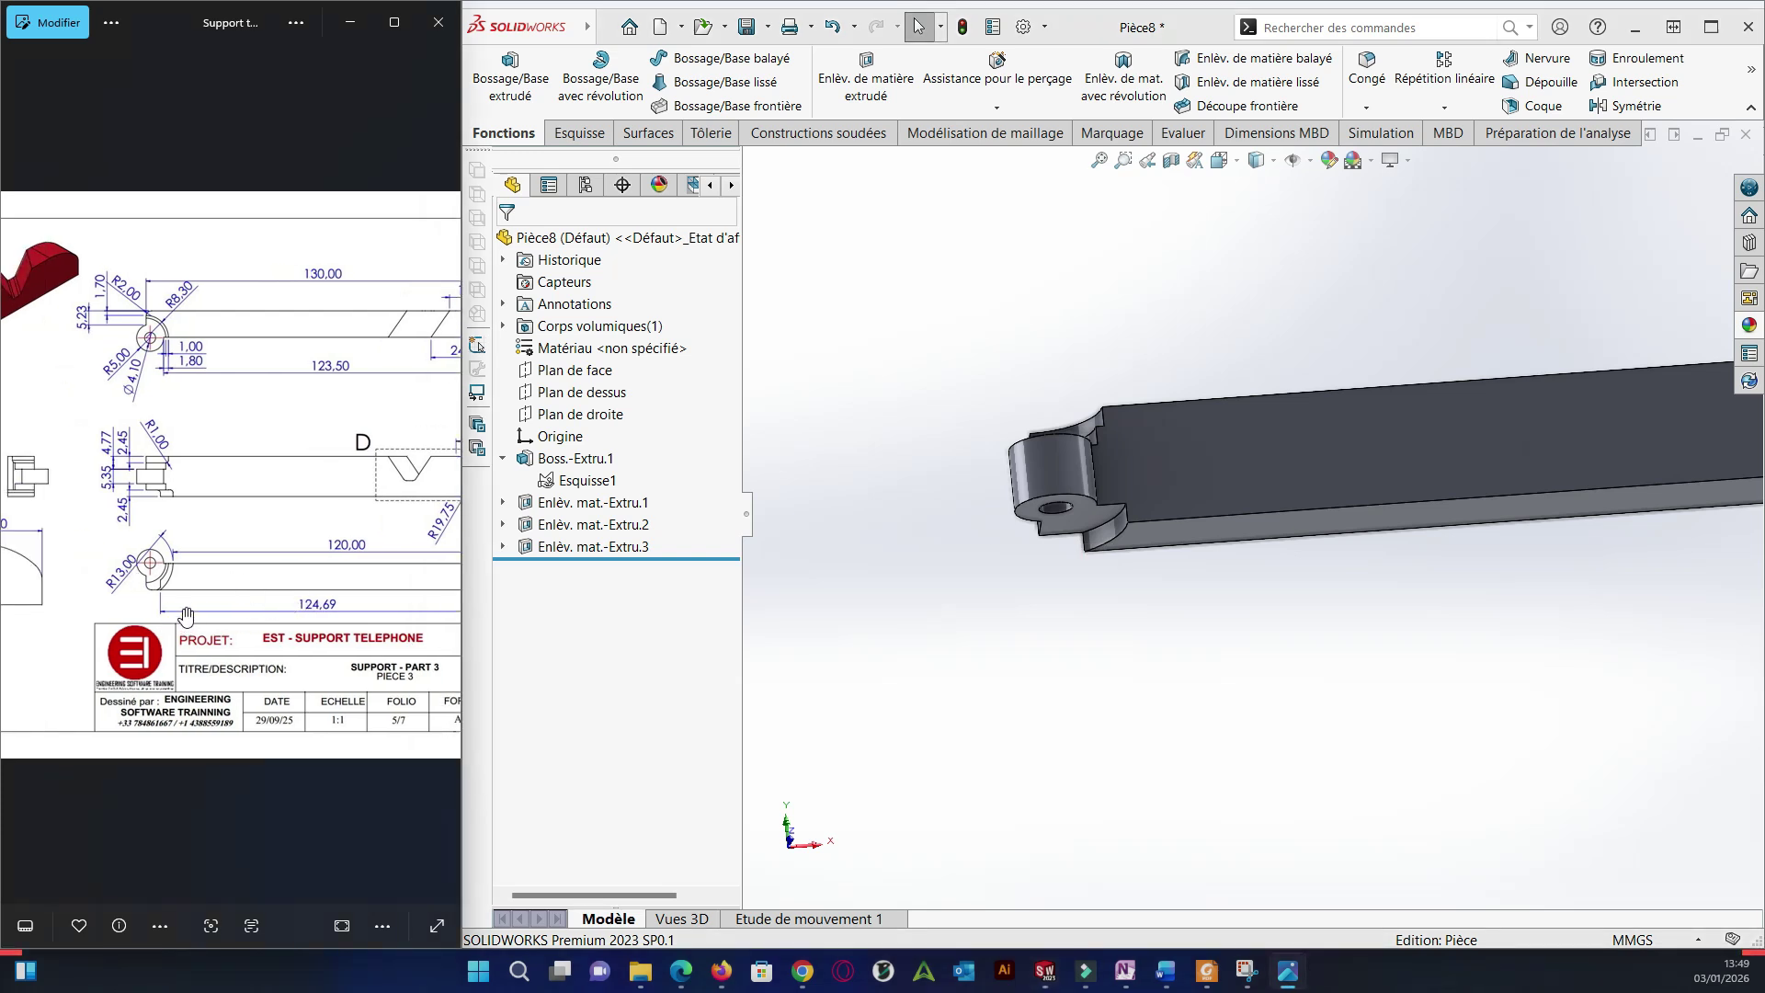
click(586, 480)
mouse_move(1103, 551)
middle_down()
mouse_move(1184, 571)
mouse_move(1170, 680)
mouse_move(1168, 652)
middle_up()
click(865, 78)
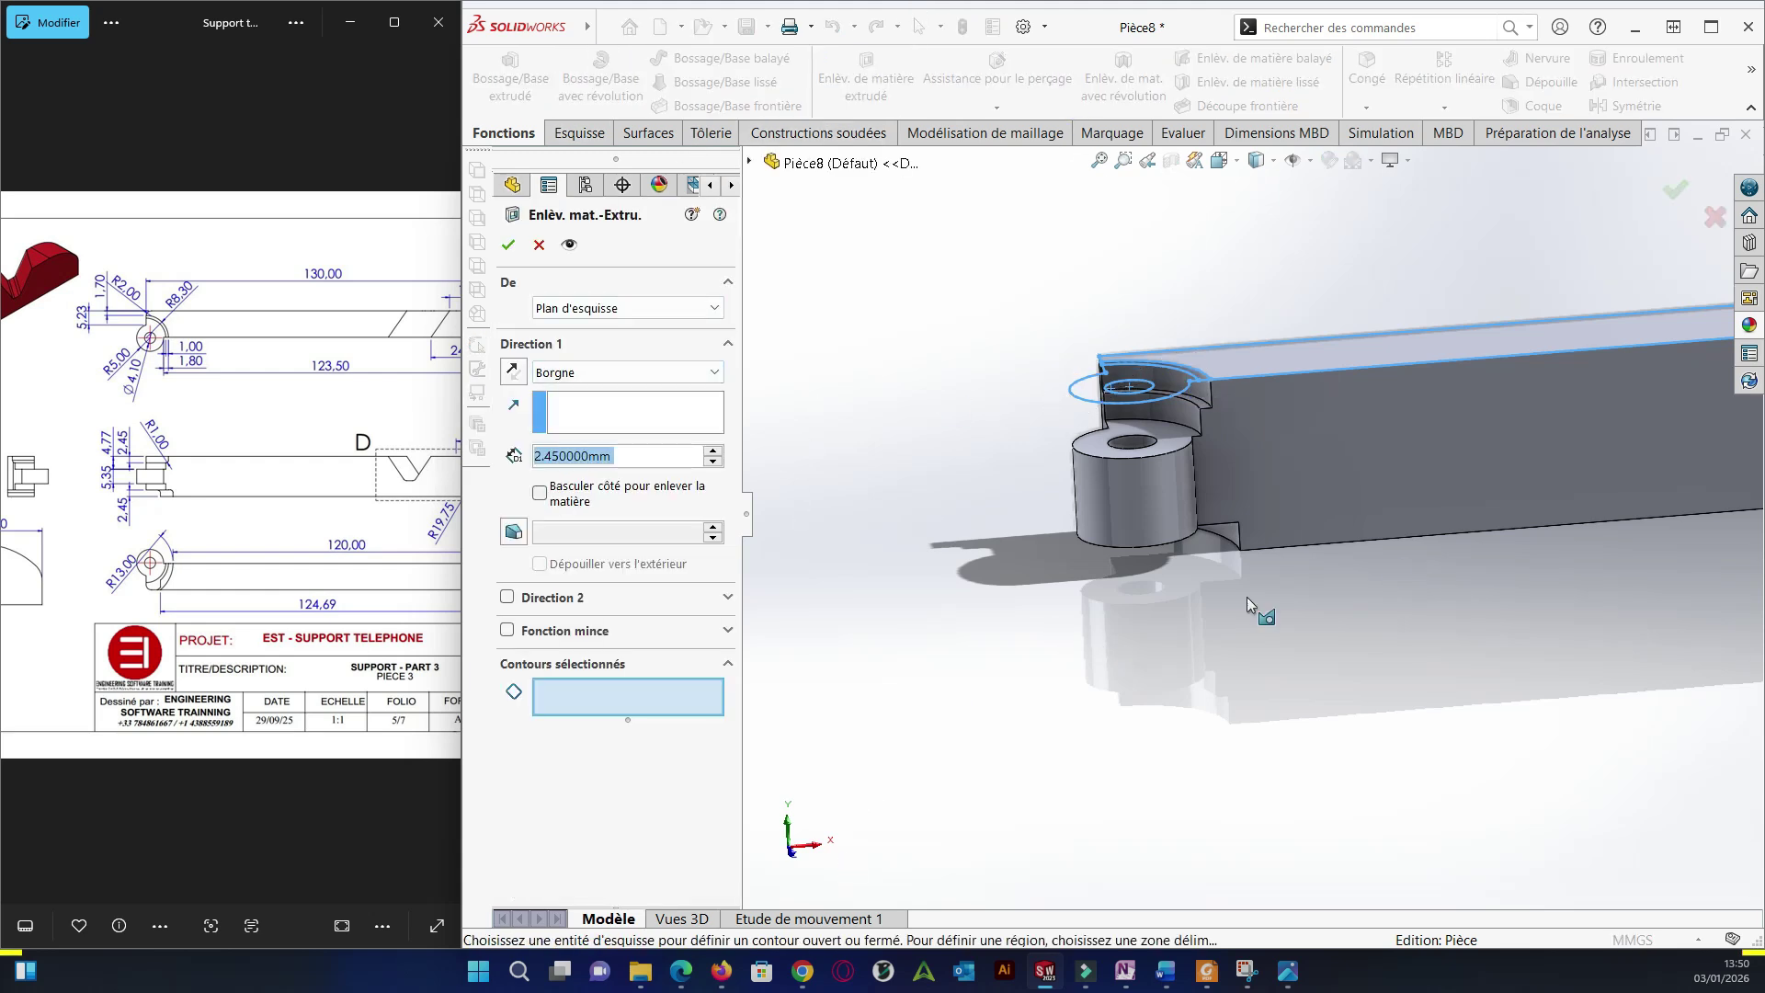
scroll(1332, 551, down, 3)
click(1213, 496)
scroll(1378, 551, up, 3)
mouse_move(1502, 675)
middle_down()
mouse_move(1532, 683)
mouse_move(1499, 757)
mouse_move(1426, 572)
middle_up()
Start the cut at an offset of 4.77+5.35 mm from the sketch plane, with the offset direction reversed into the part.
click(643, 308)
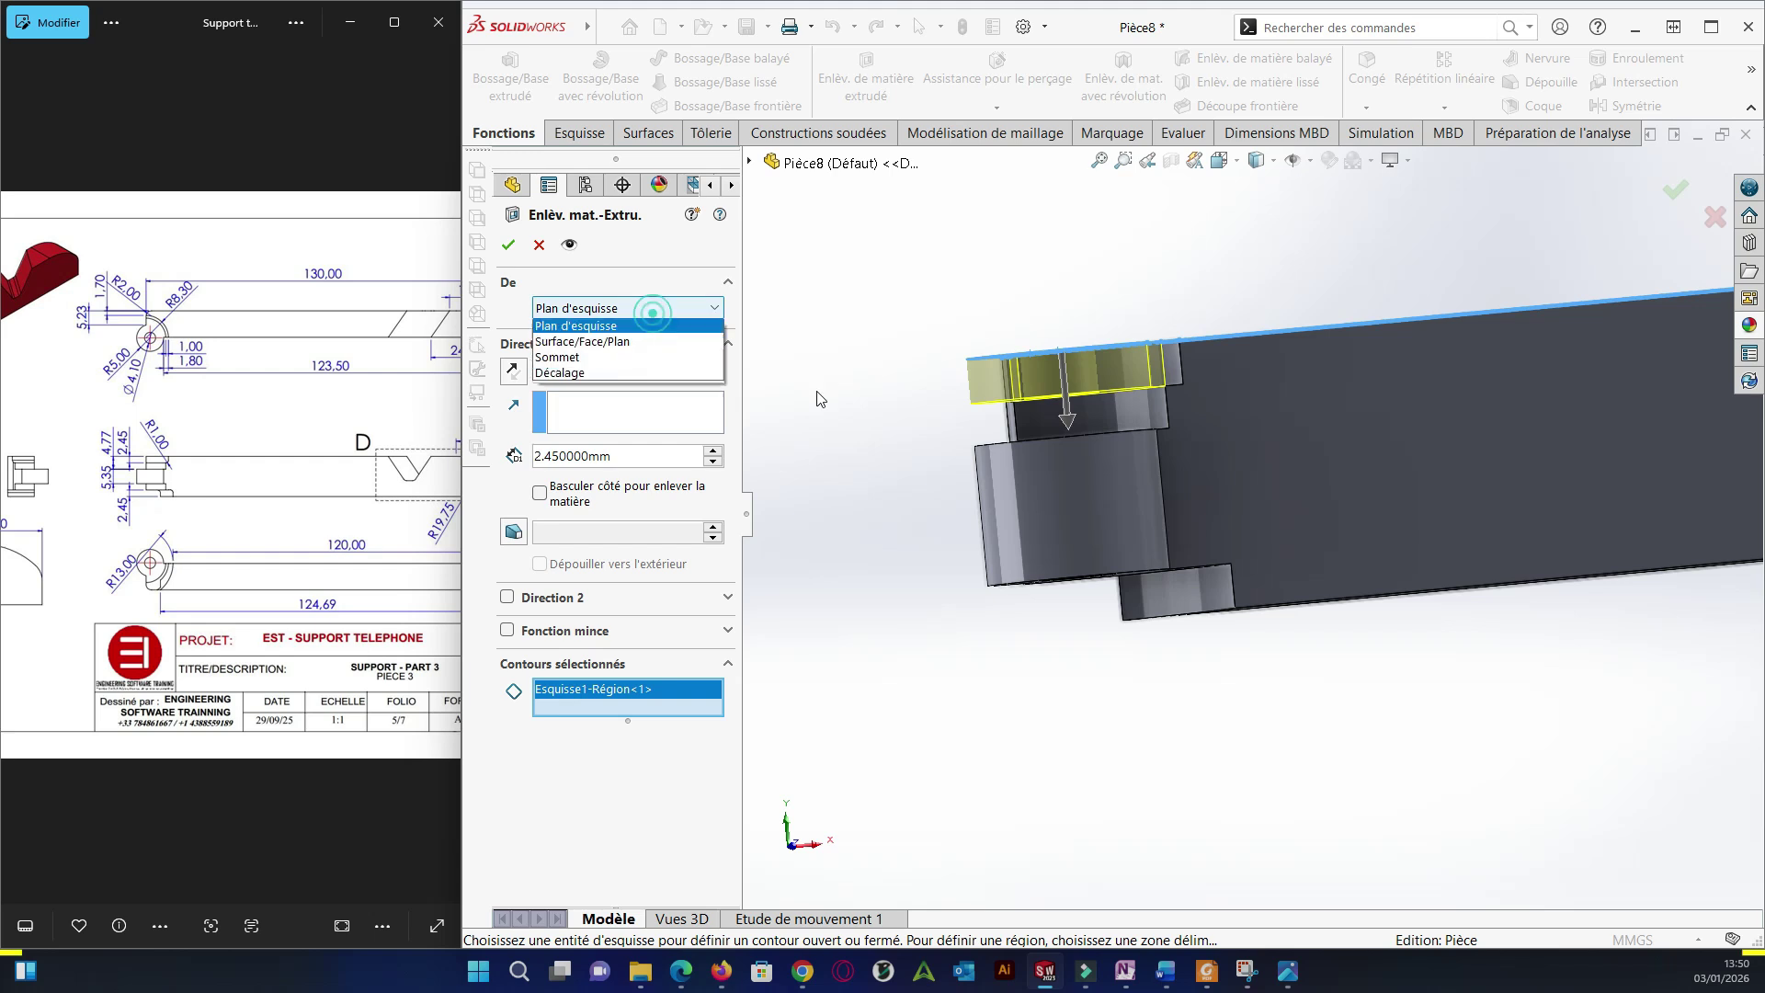
click(589, 375)
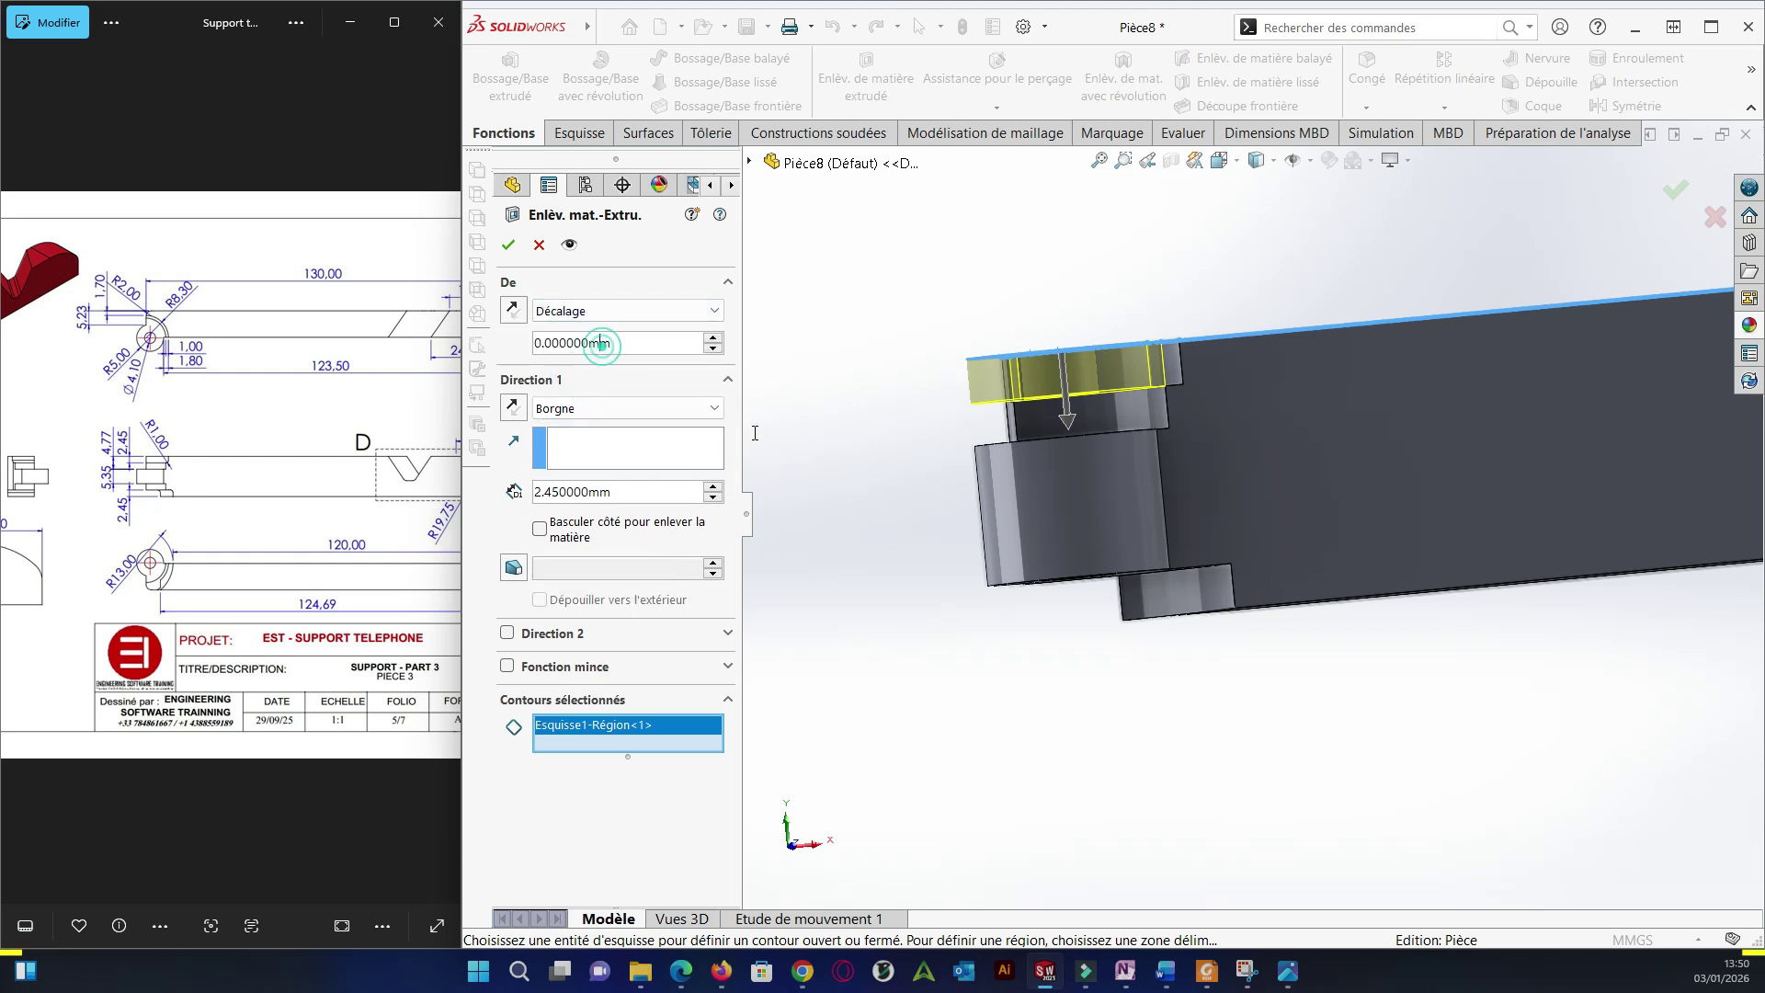
scroll(217, 609, up, 2)
click(211, 574)
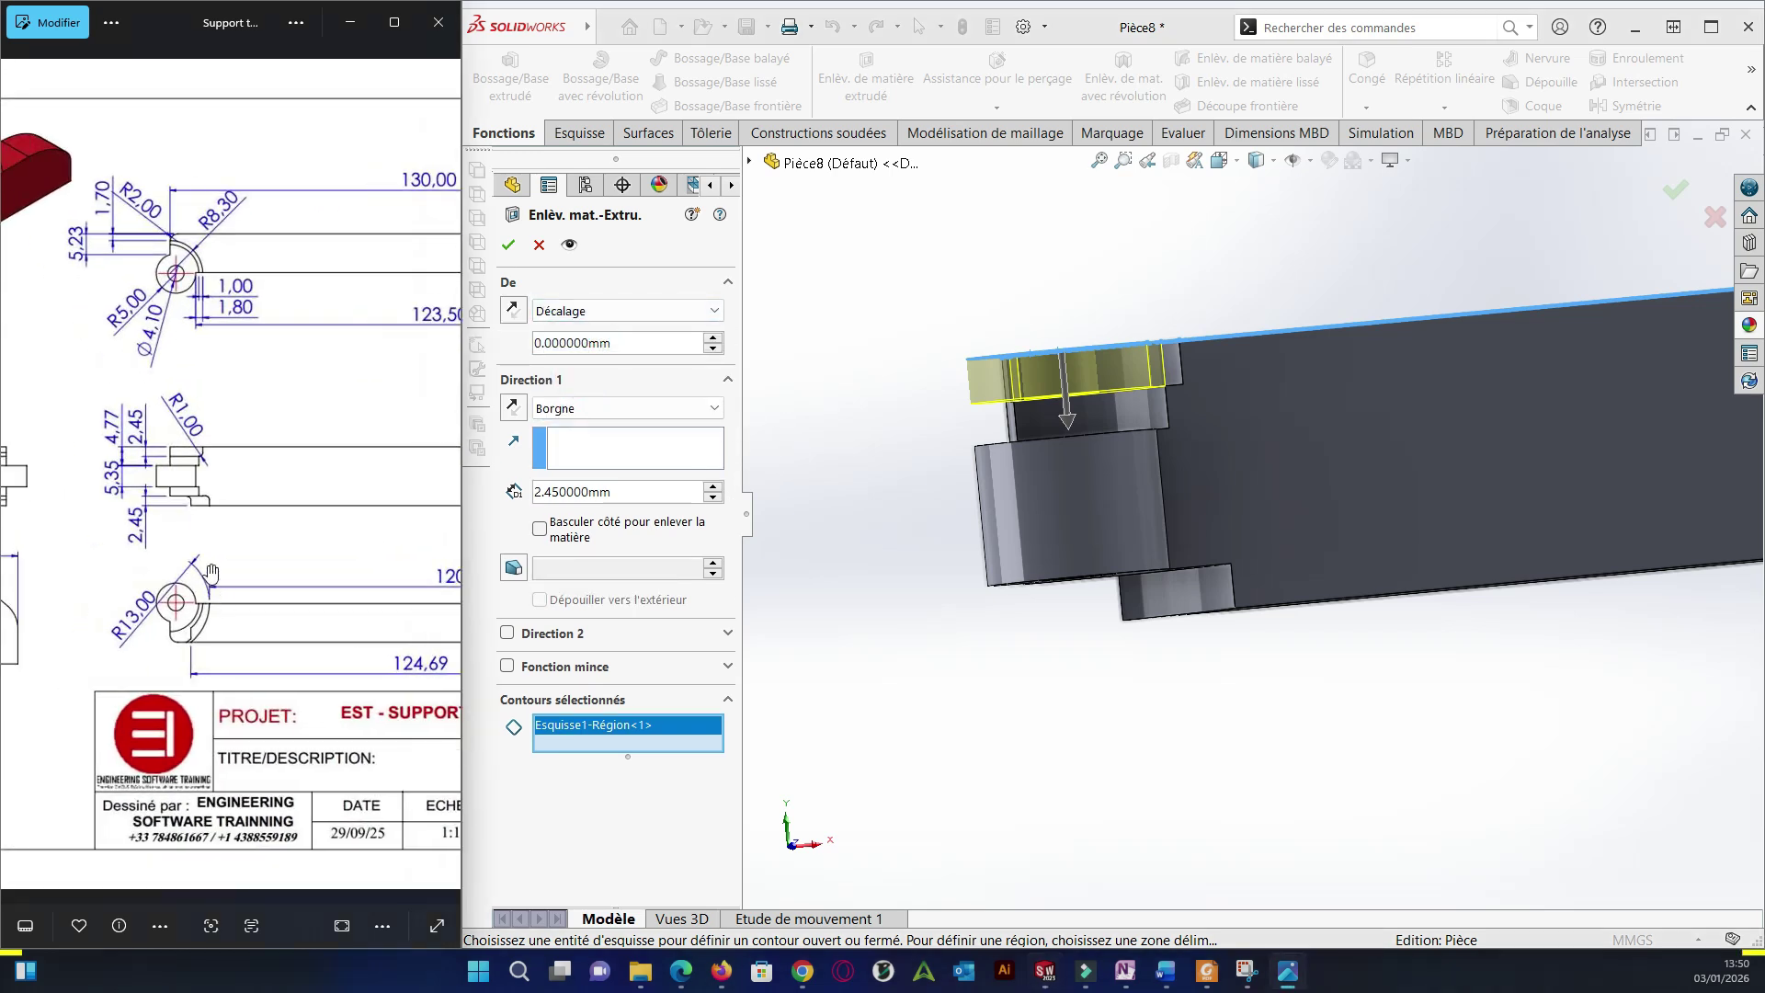
click(602, 343)
text(4.)
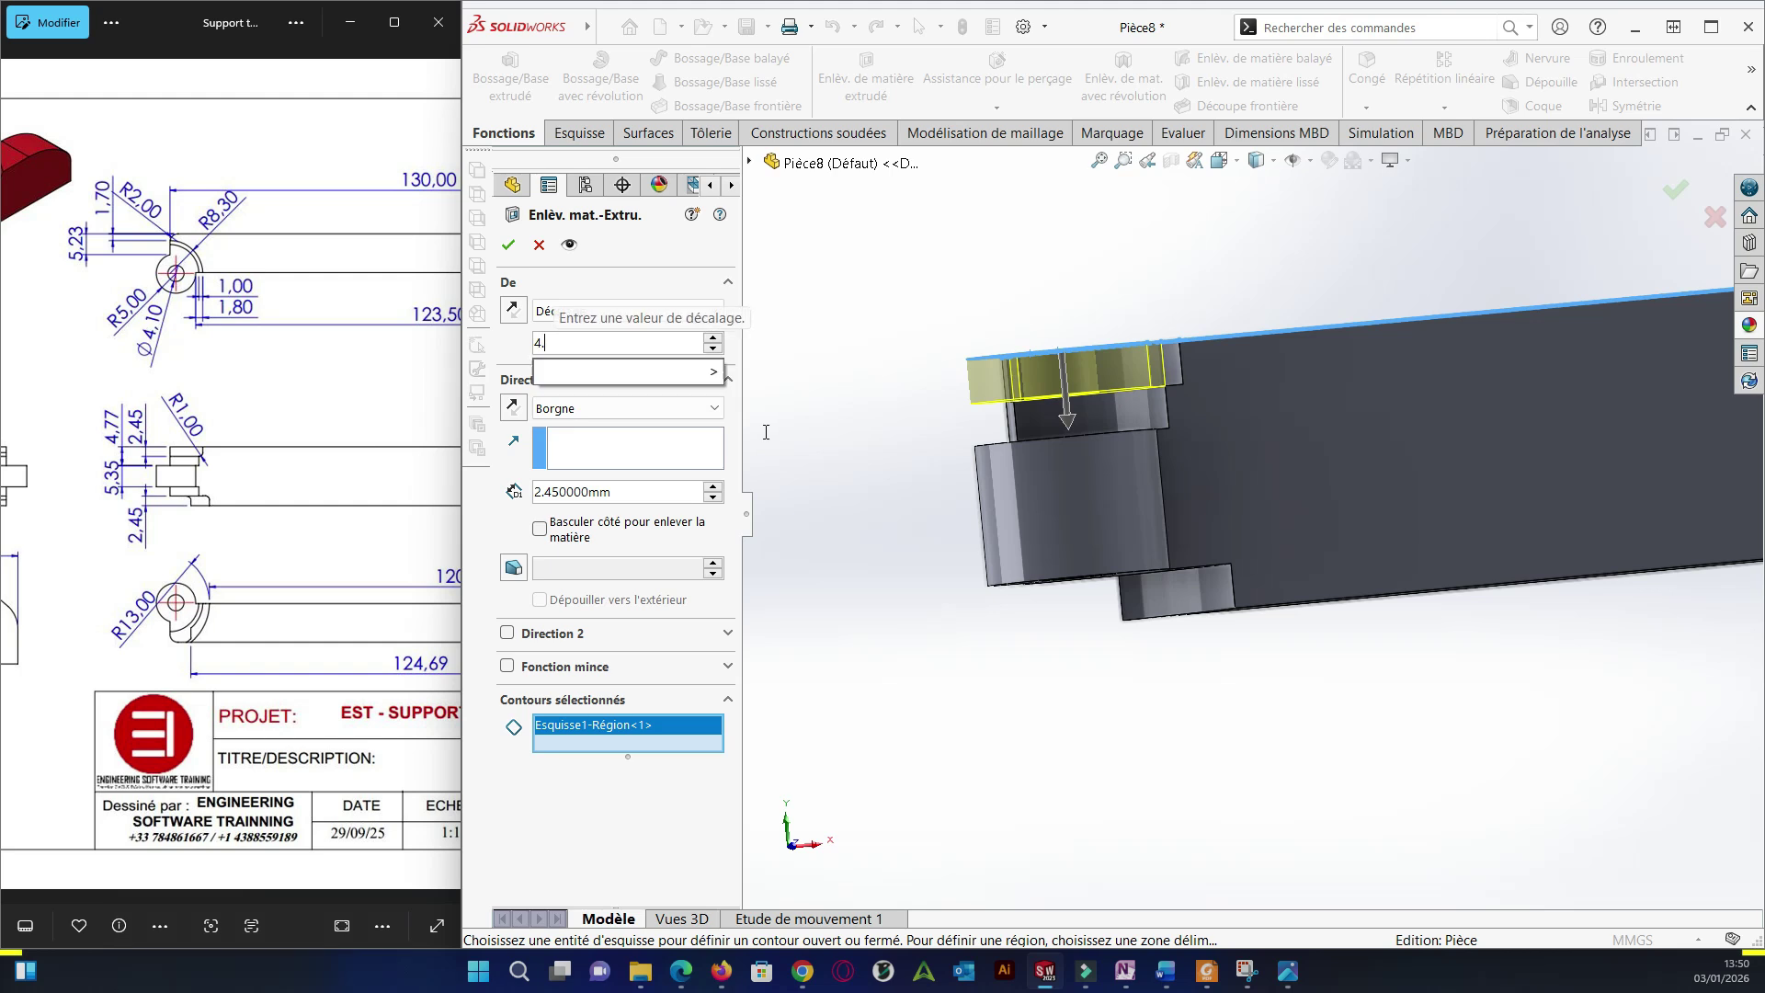
text(77+5.3)
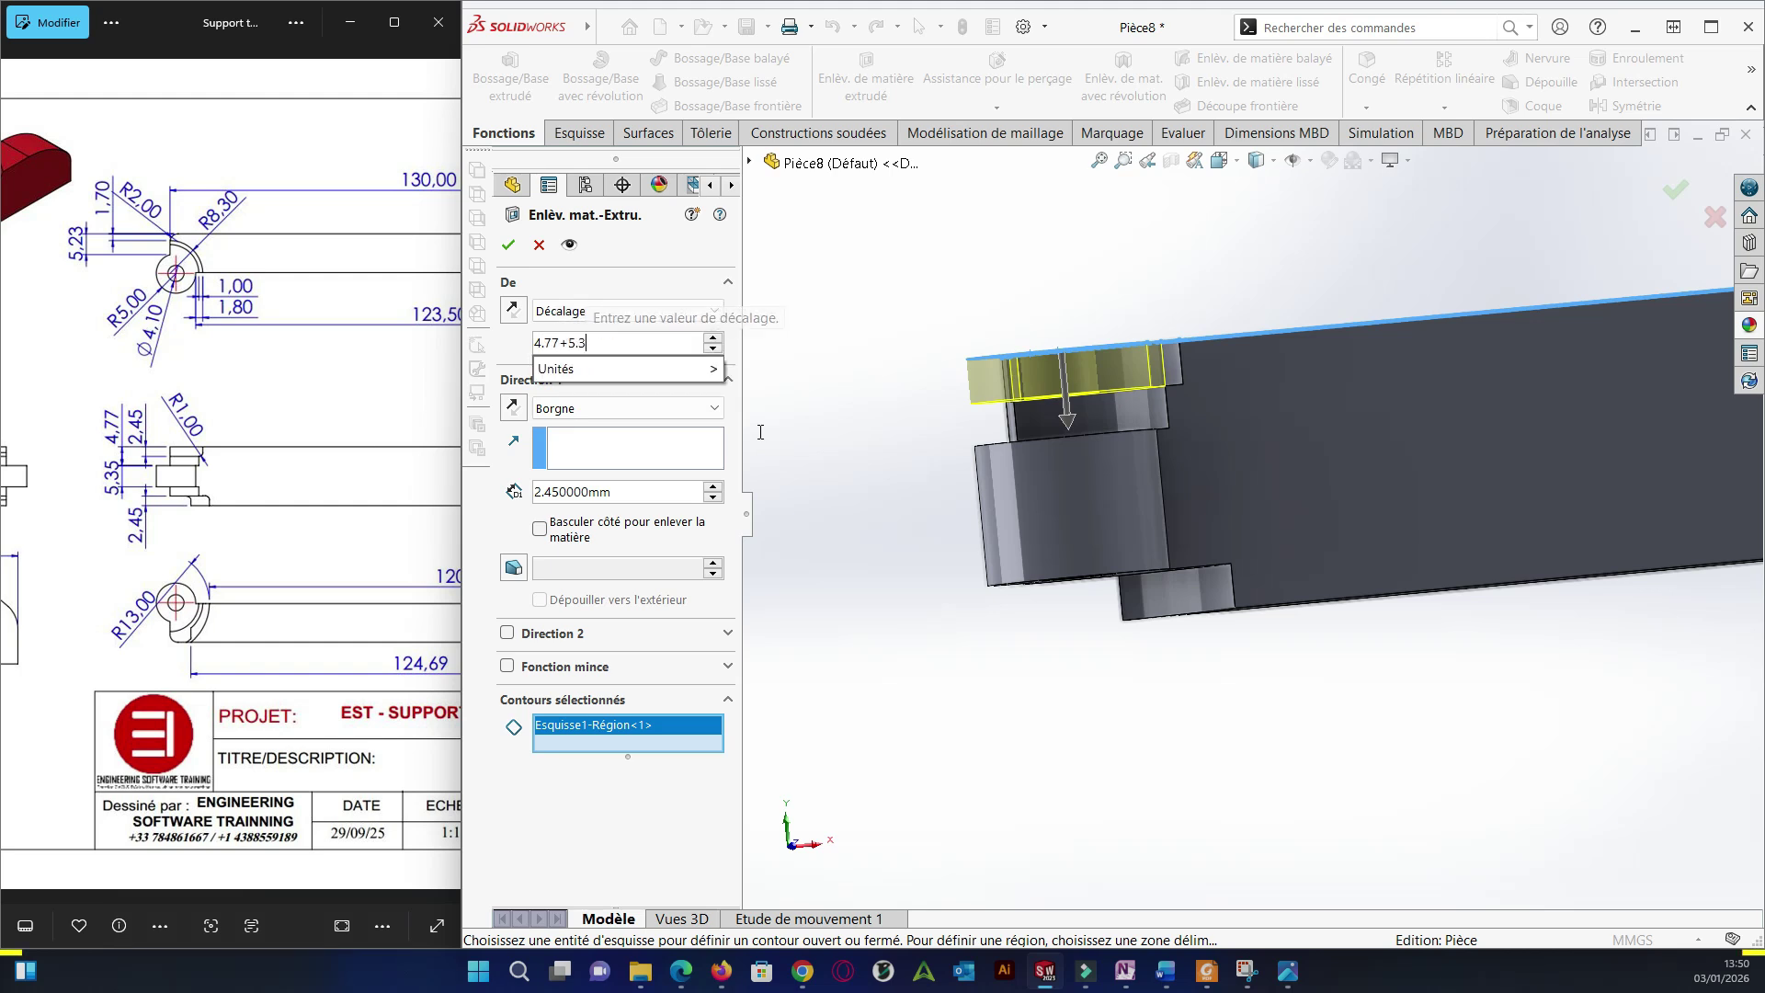
text(5)
key(Return)
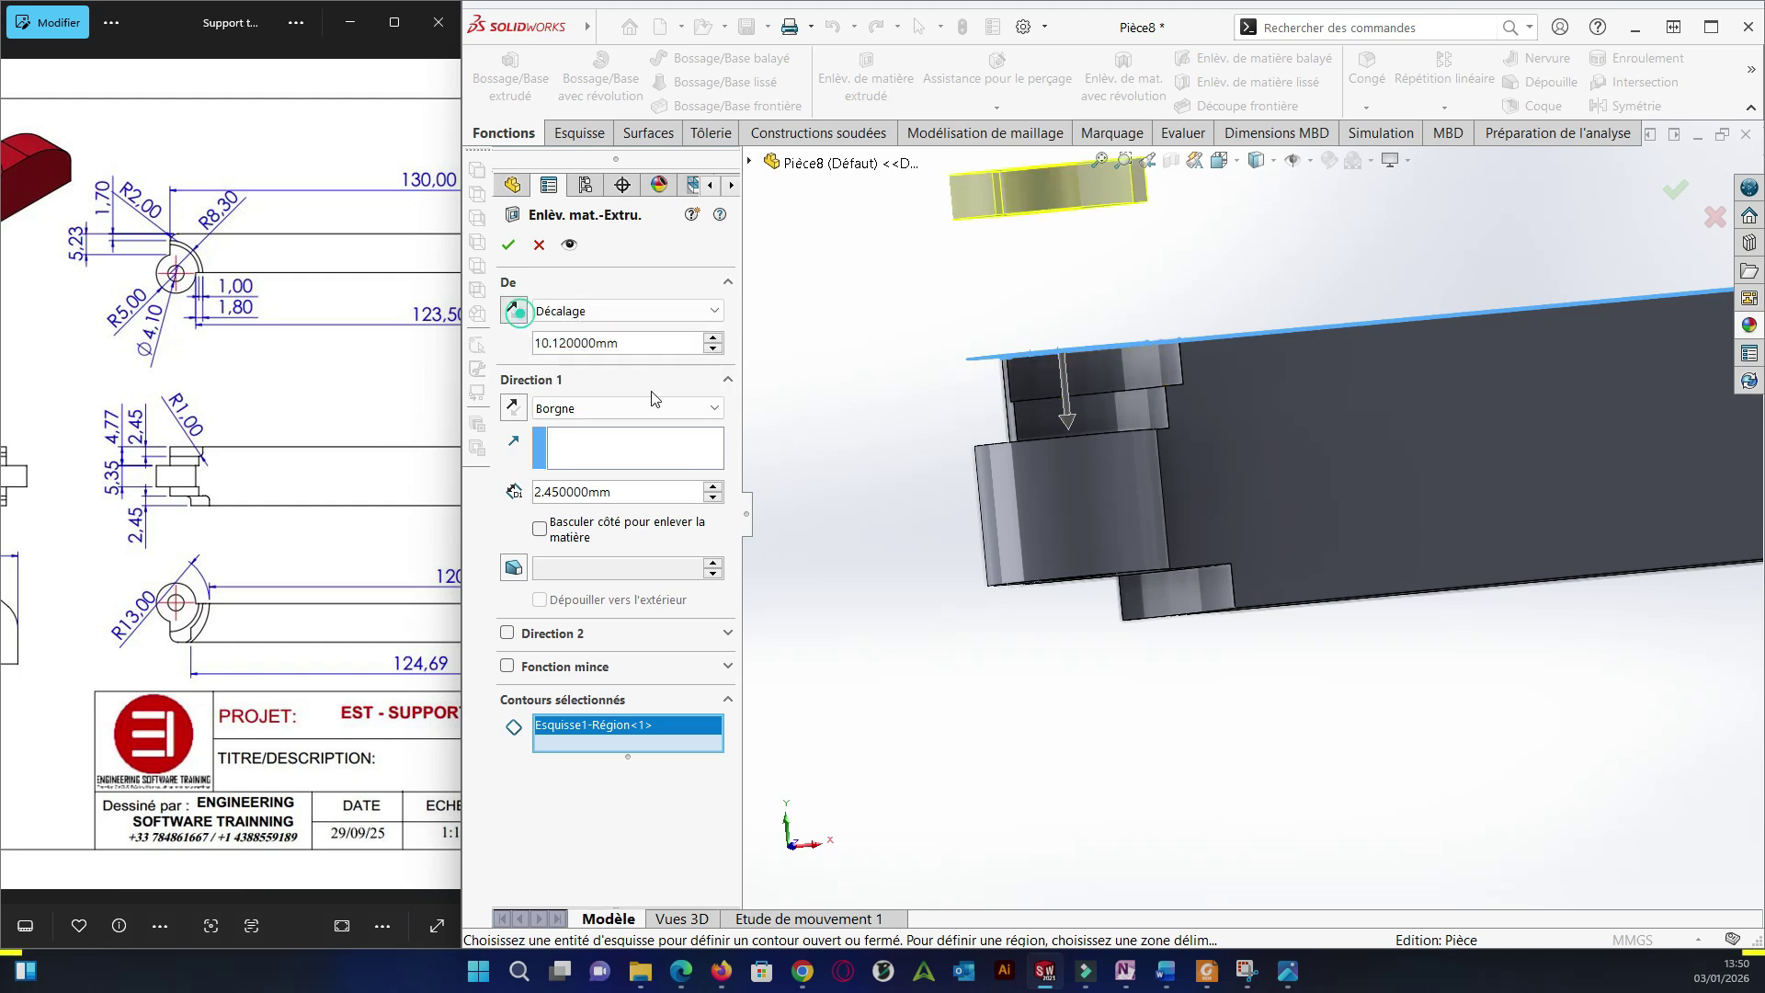
Extend the offset hub cut through all the remaining material below the hub and complete it.
middle_drag(1272, 628, 773, 435)
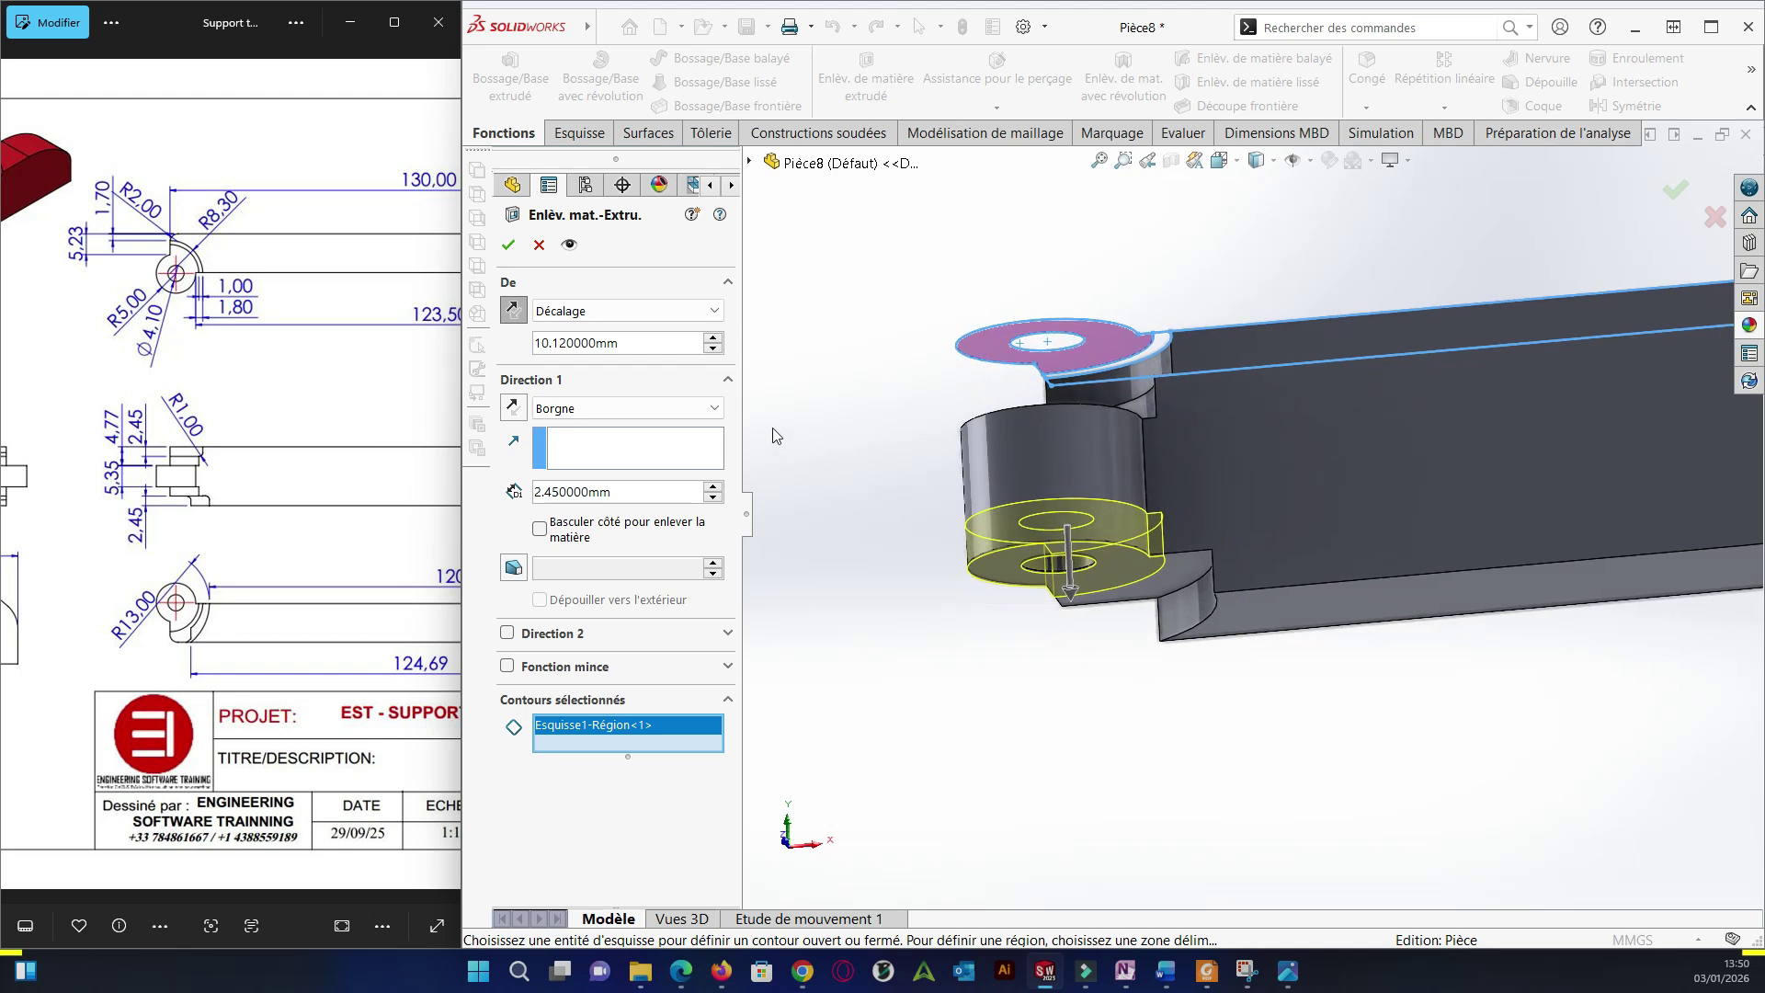
click(714, 407)
click(589, 439)
click(508, 244)
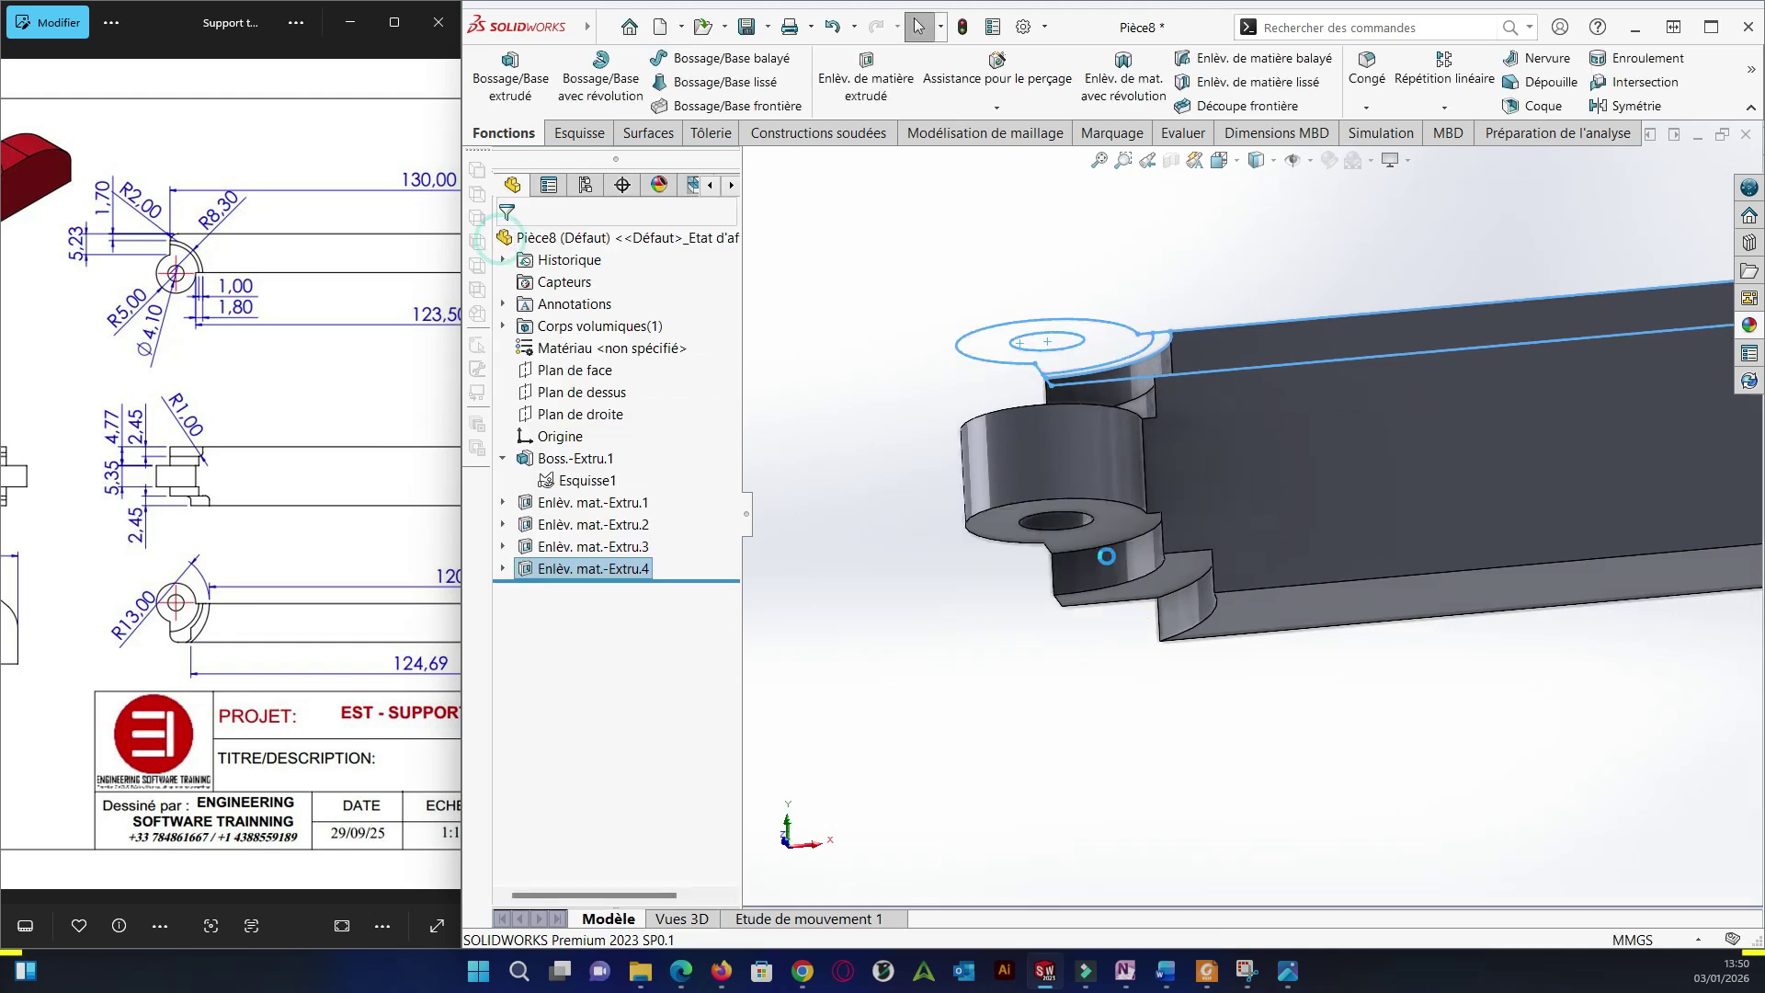
Examine the part 3 drawing's isometric view, detail D and side views for the shape and dimensions of the notched end.
scroll(1257, 693, up, 5)
click(1257, 693)
scroll(1446, 756, up, 4)
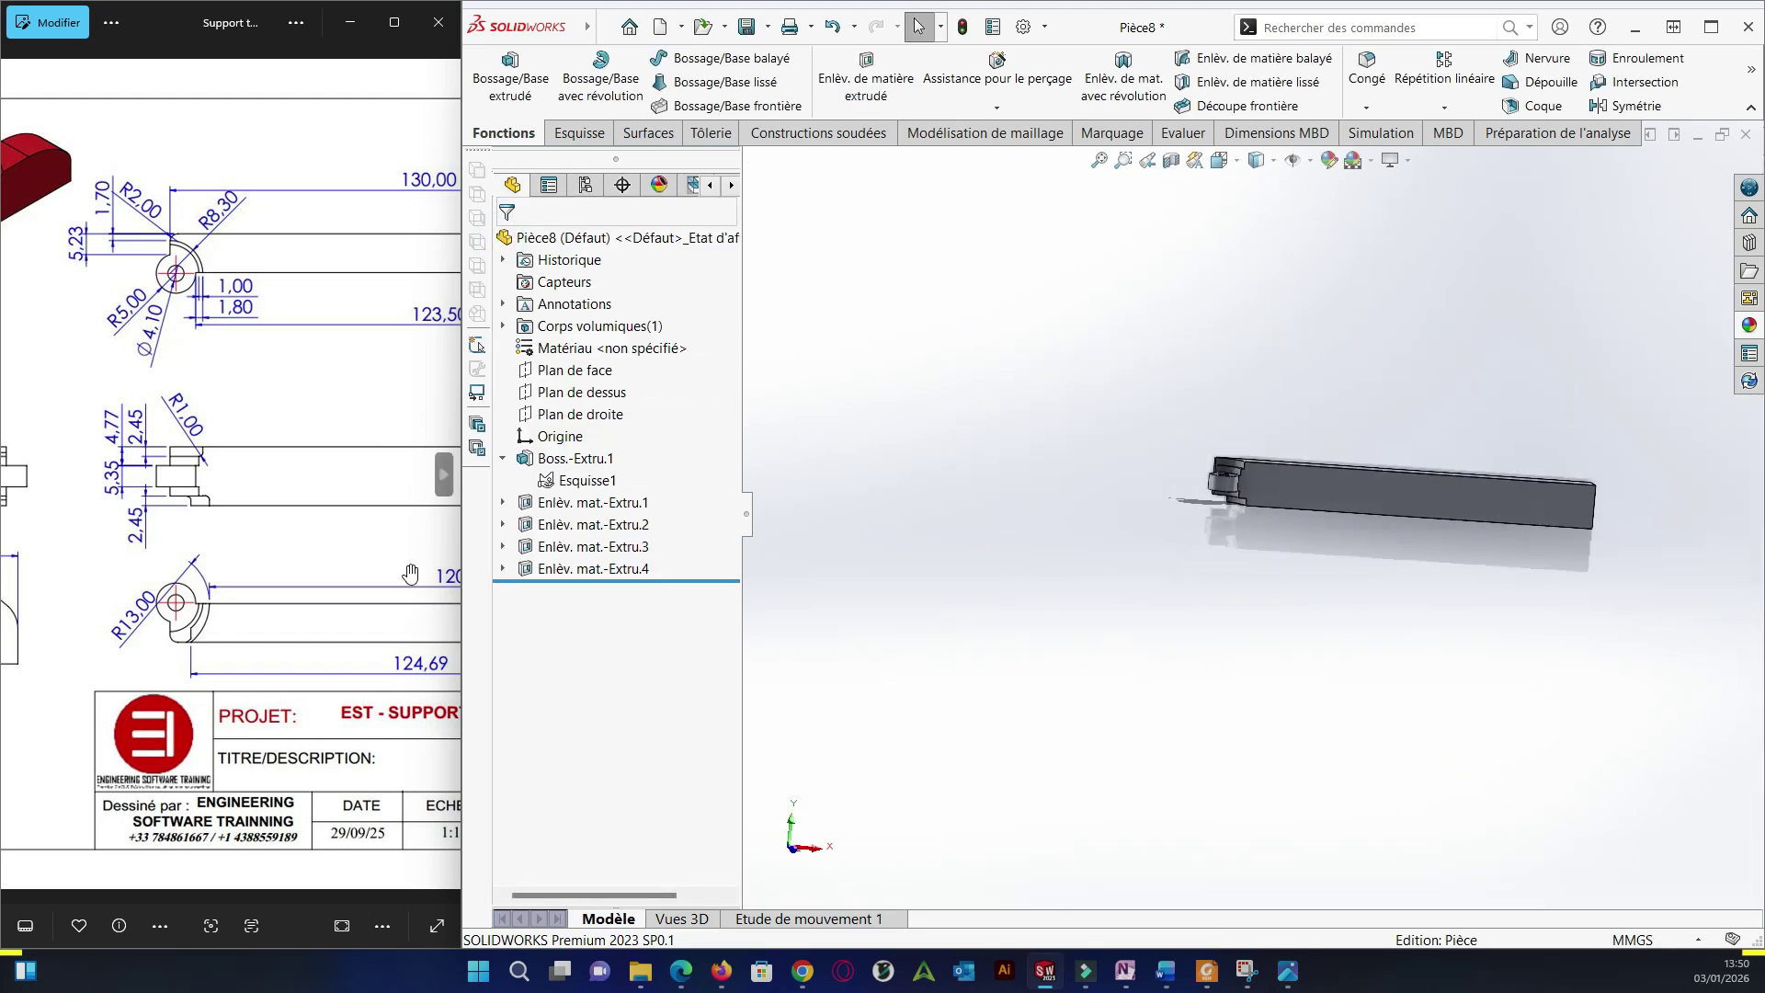
scroll(349, 558, down, 3)
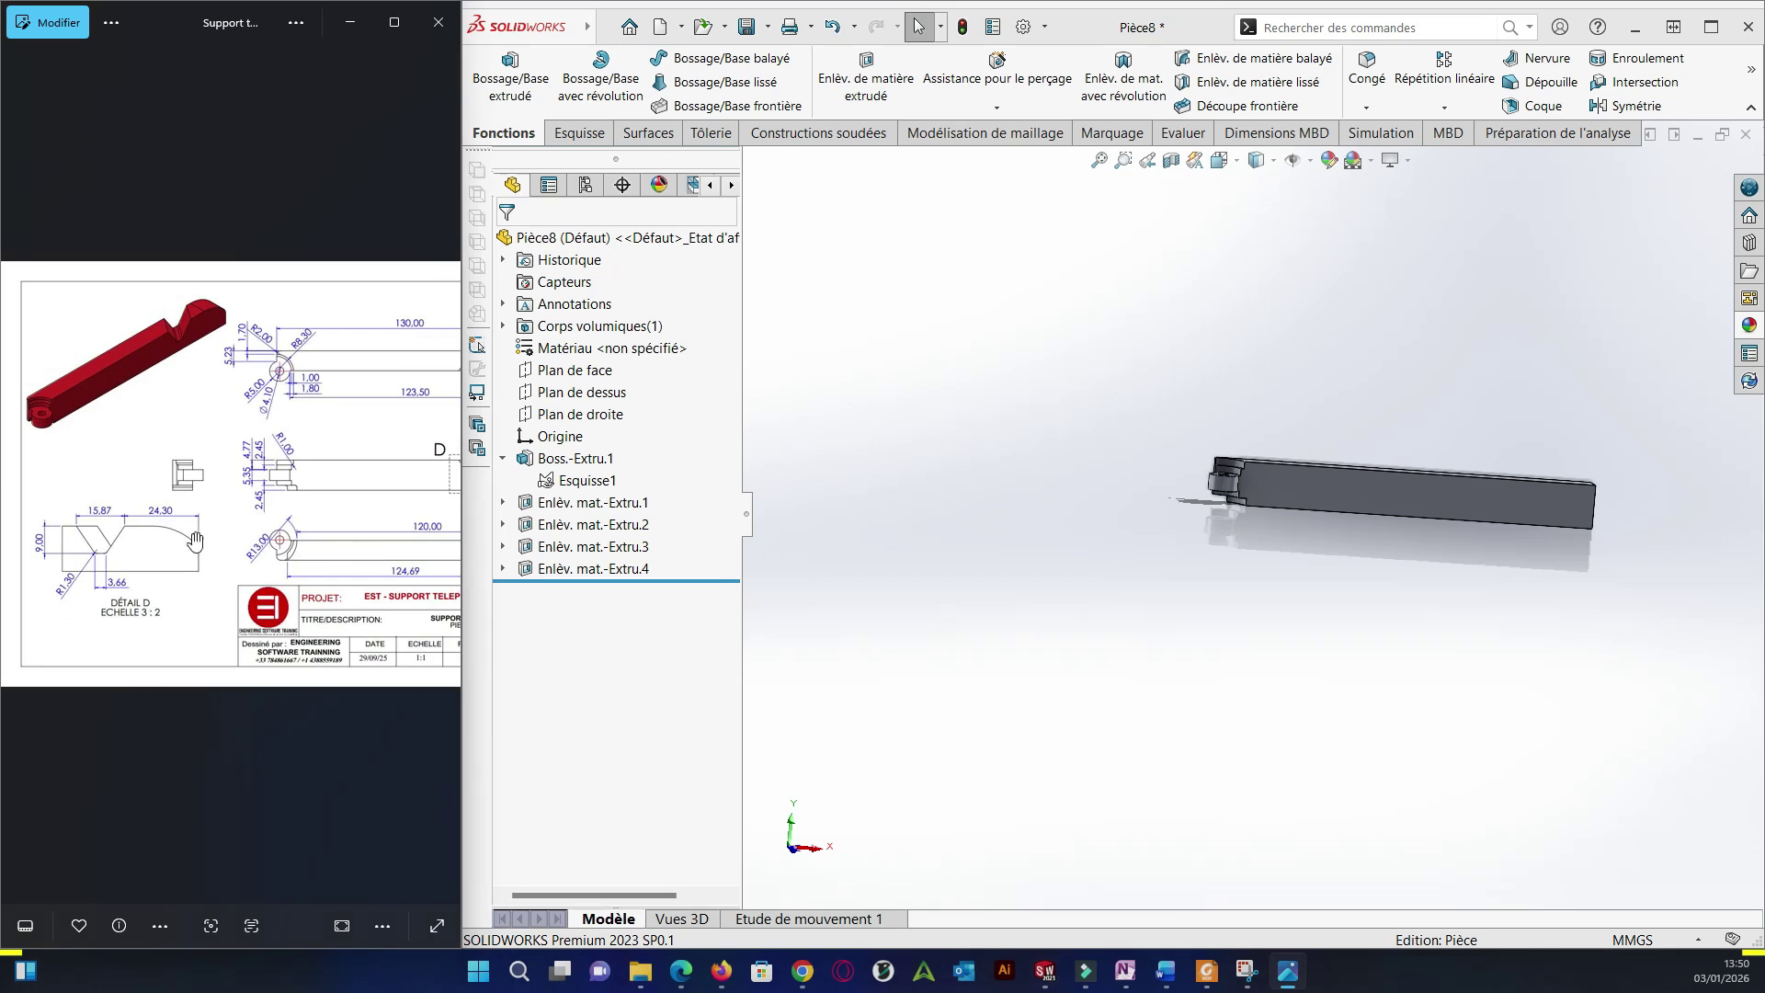
scroll(165, 533, up, 6)
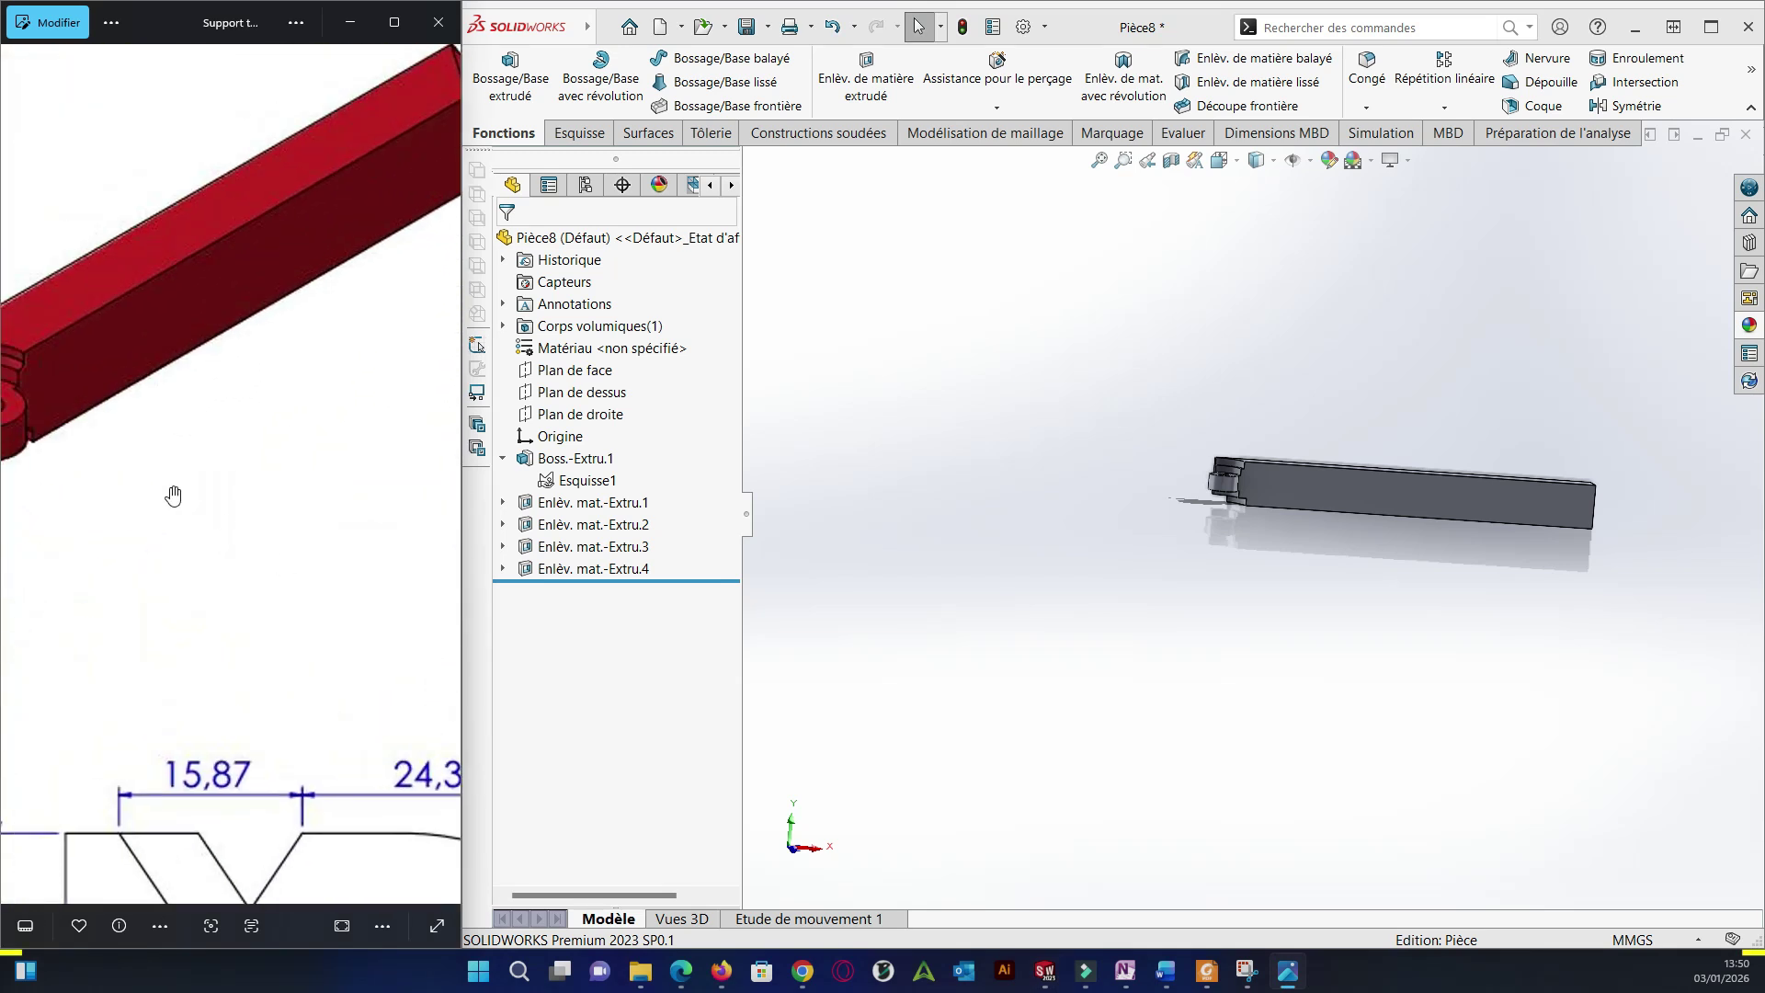
scroll(264, 528, down, 5)
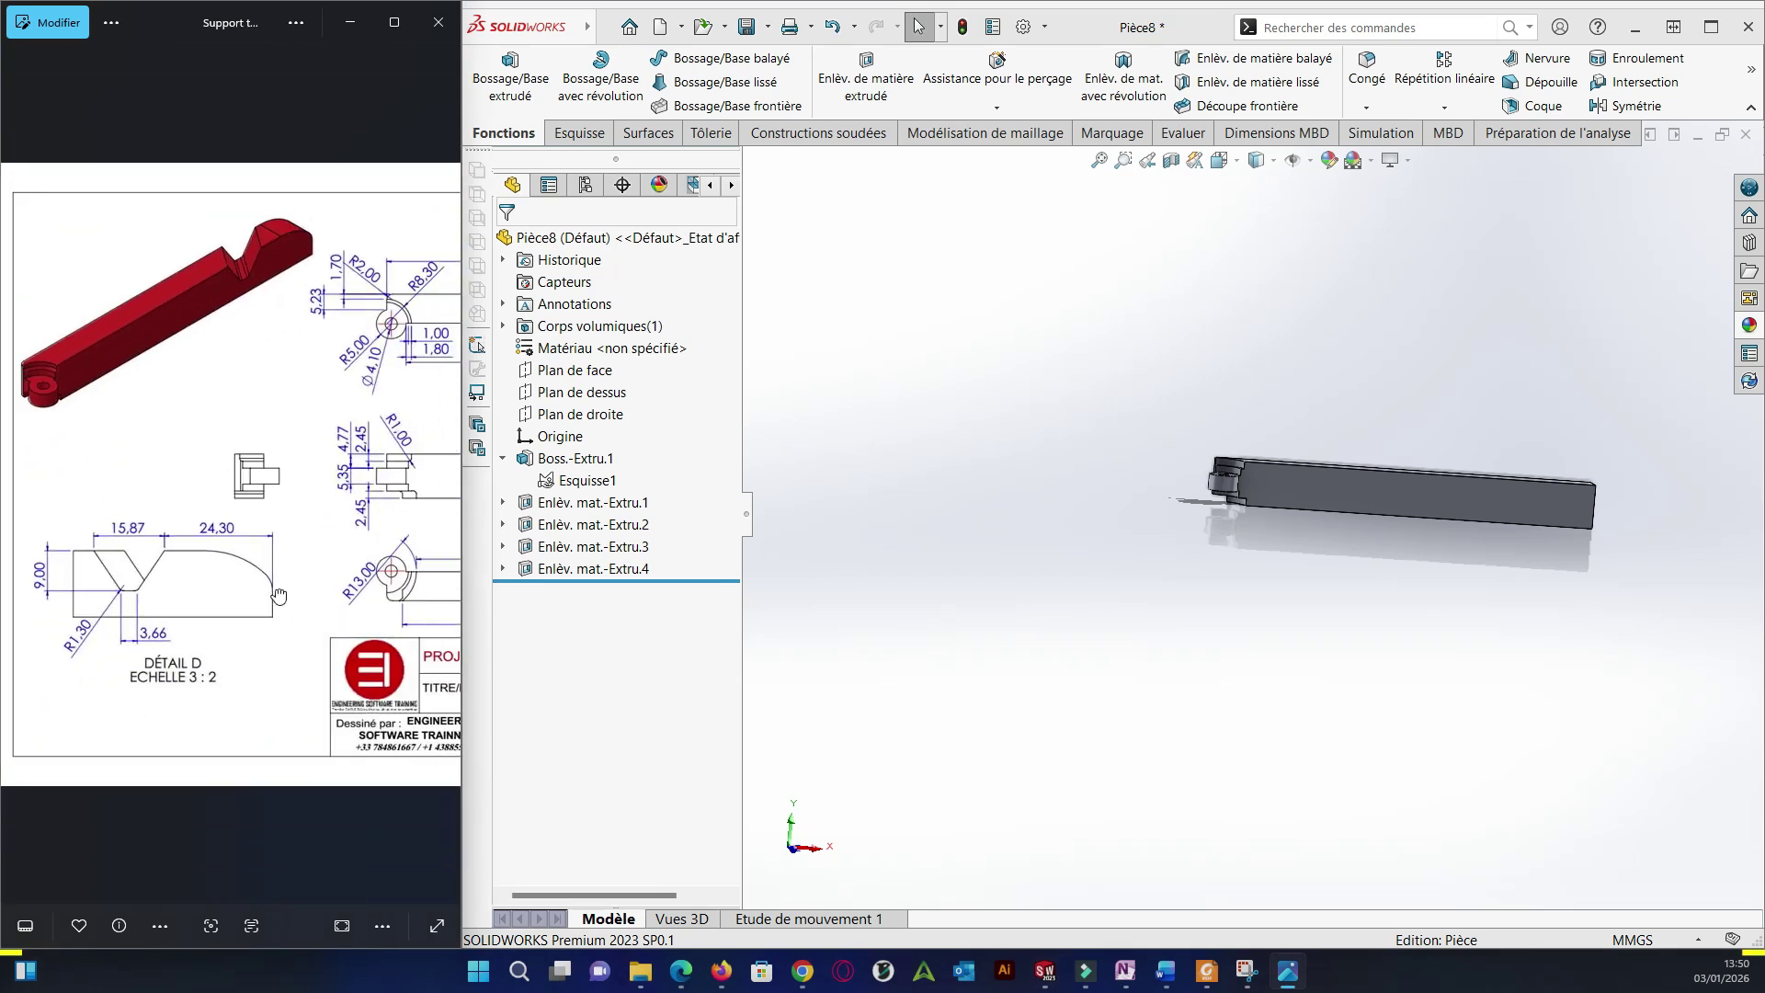
drag(441, 634, 347, 633)
scroll(260, 594, up, 3)
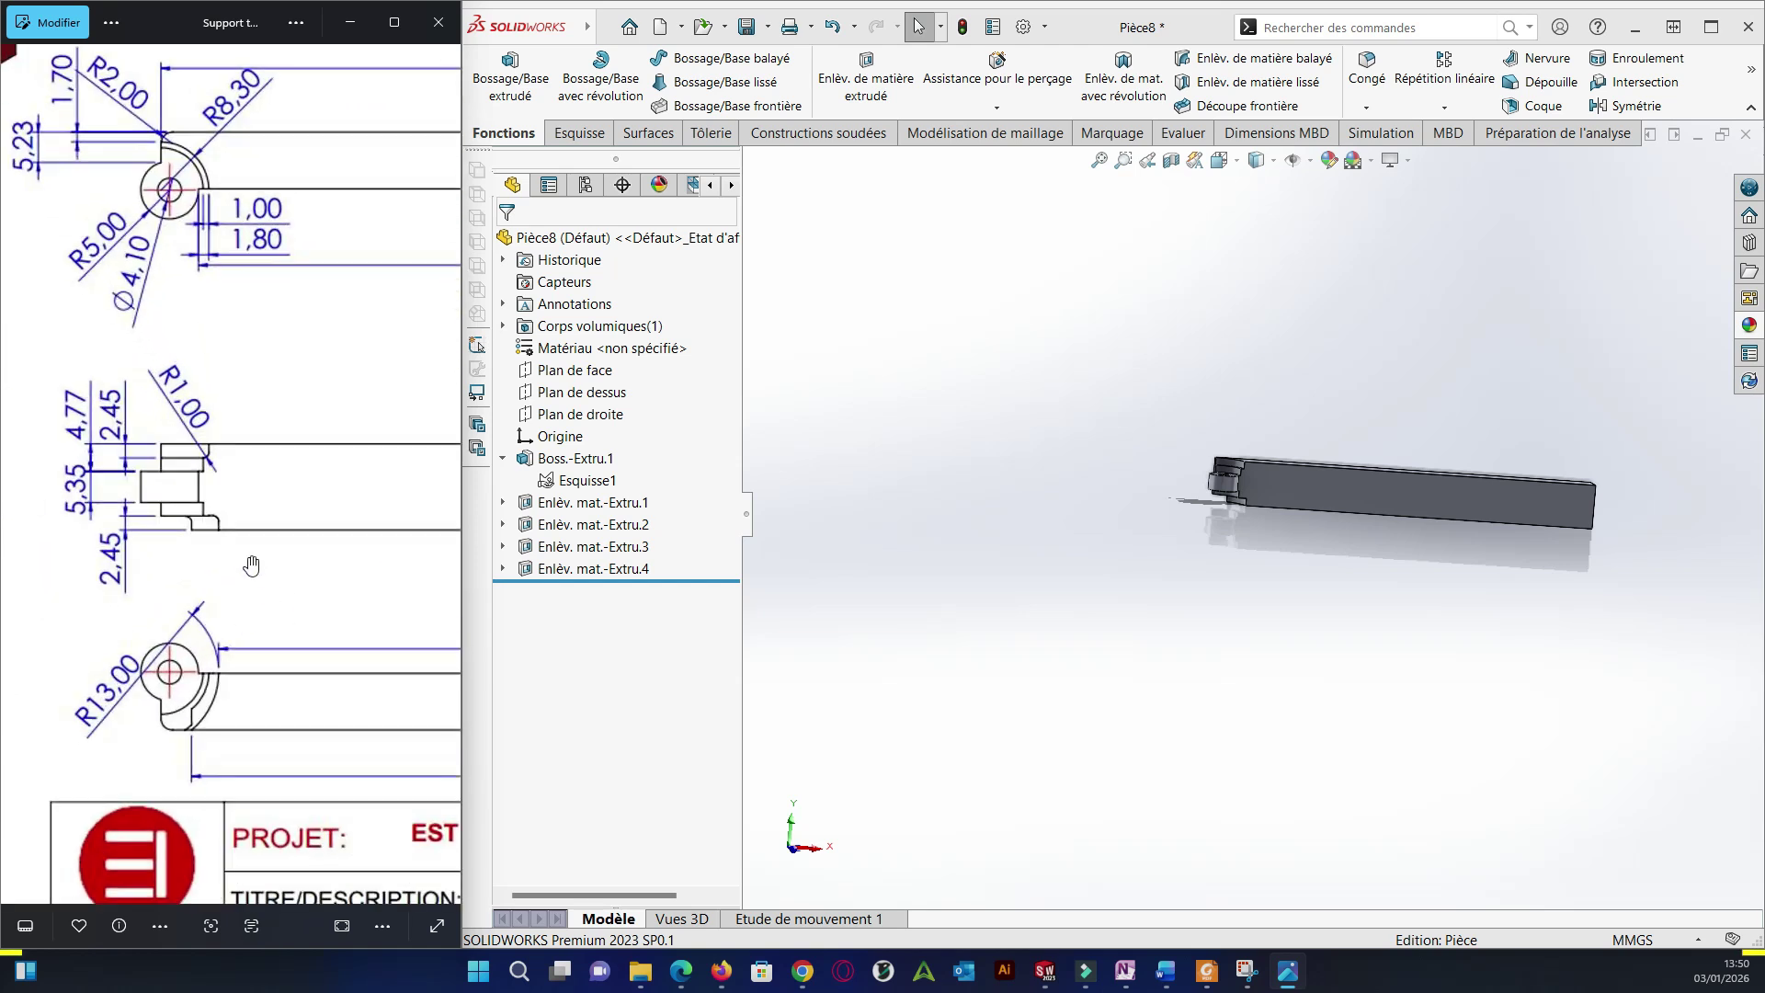
scroll(279, 607, down, 5)
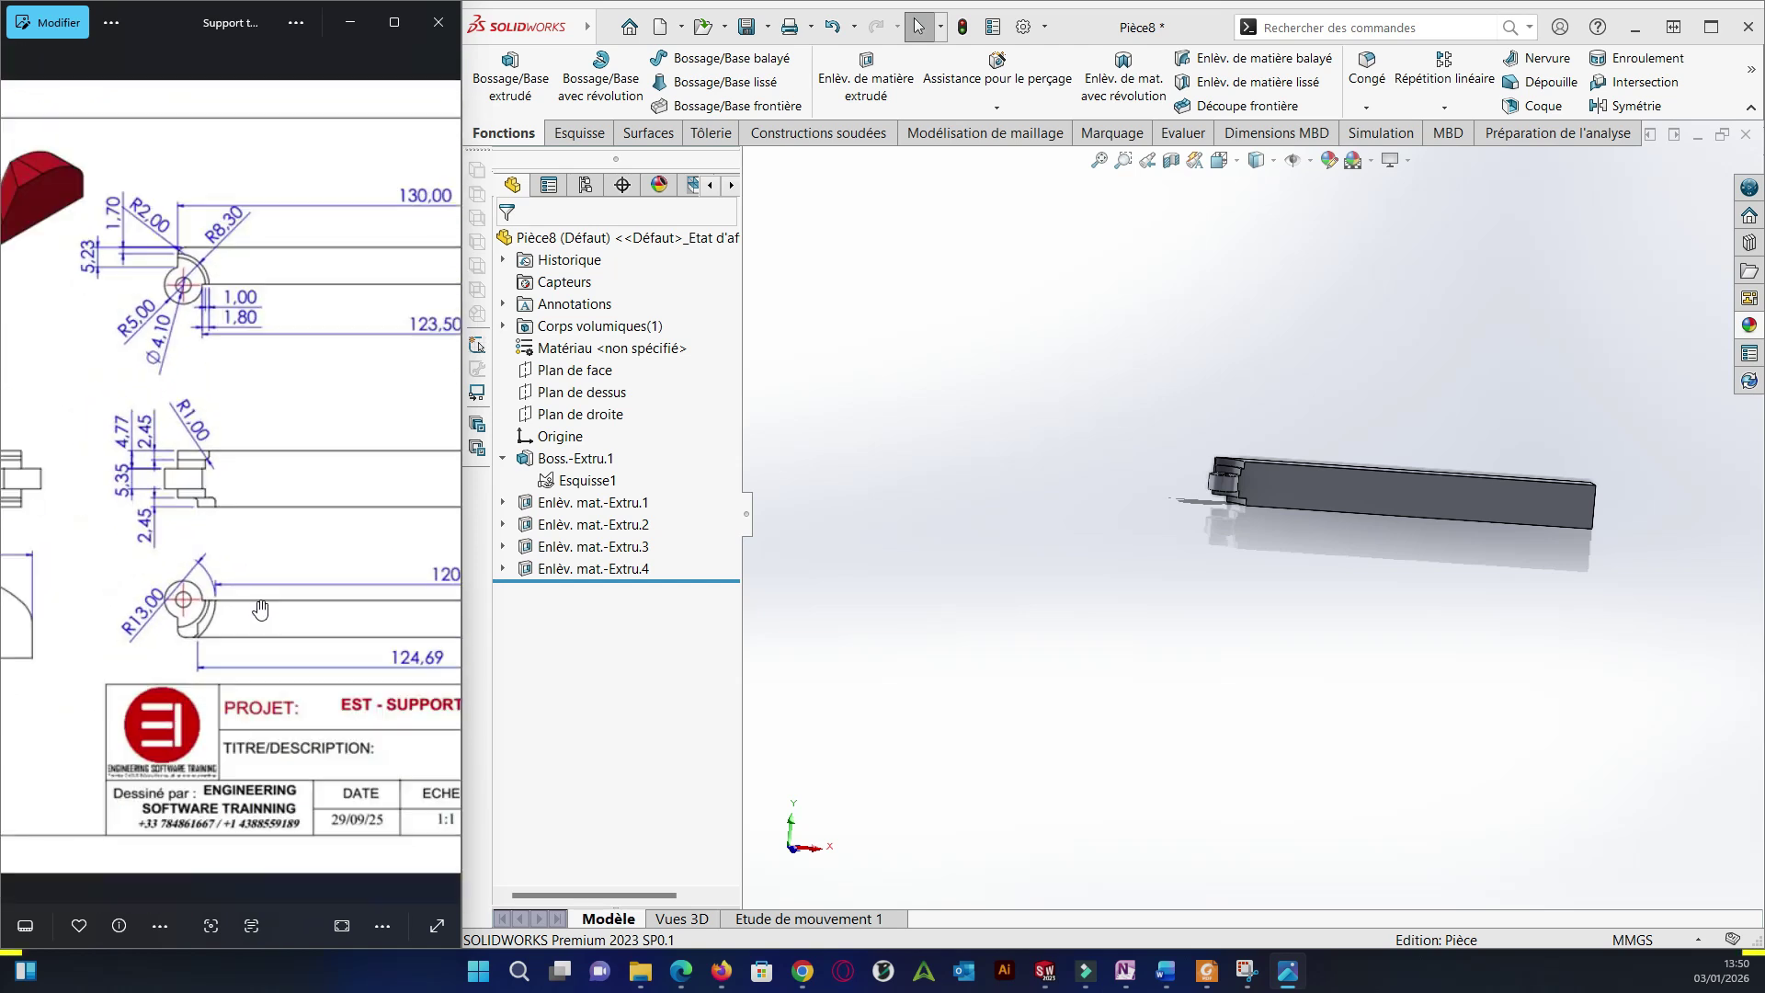
drag(448, 577, 413, 586)
Start a sketch on the bar's long front side face, viewed square on.
middle_drag(1630, 765, 1446, 799)
scroll(1446, 799, up, 3)
scroll(1378, 736, down, 5)
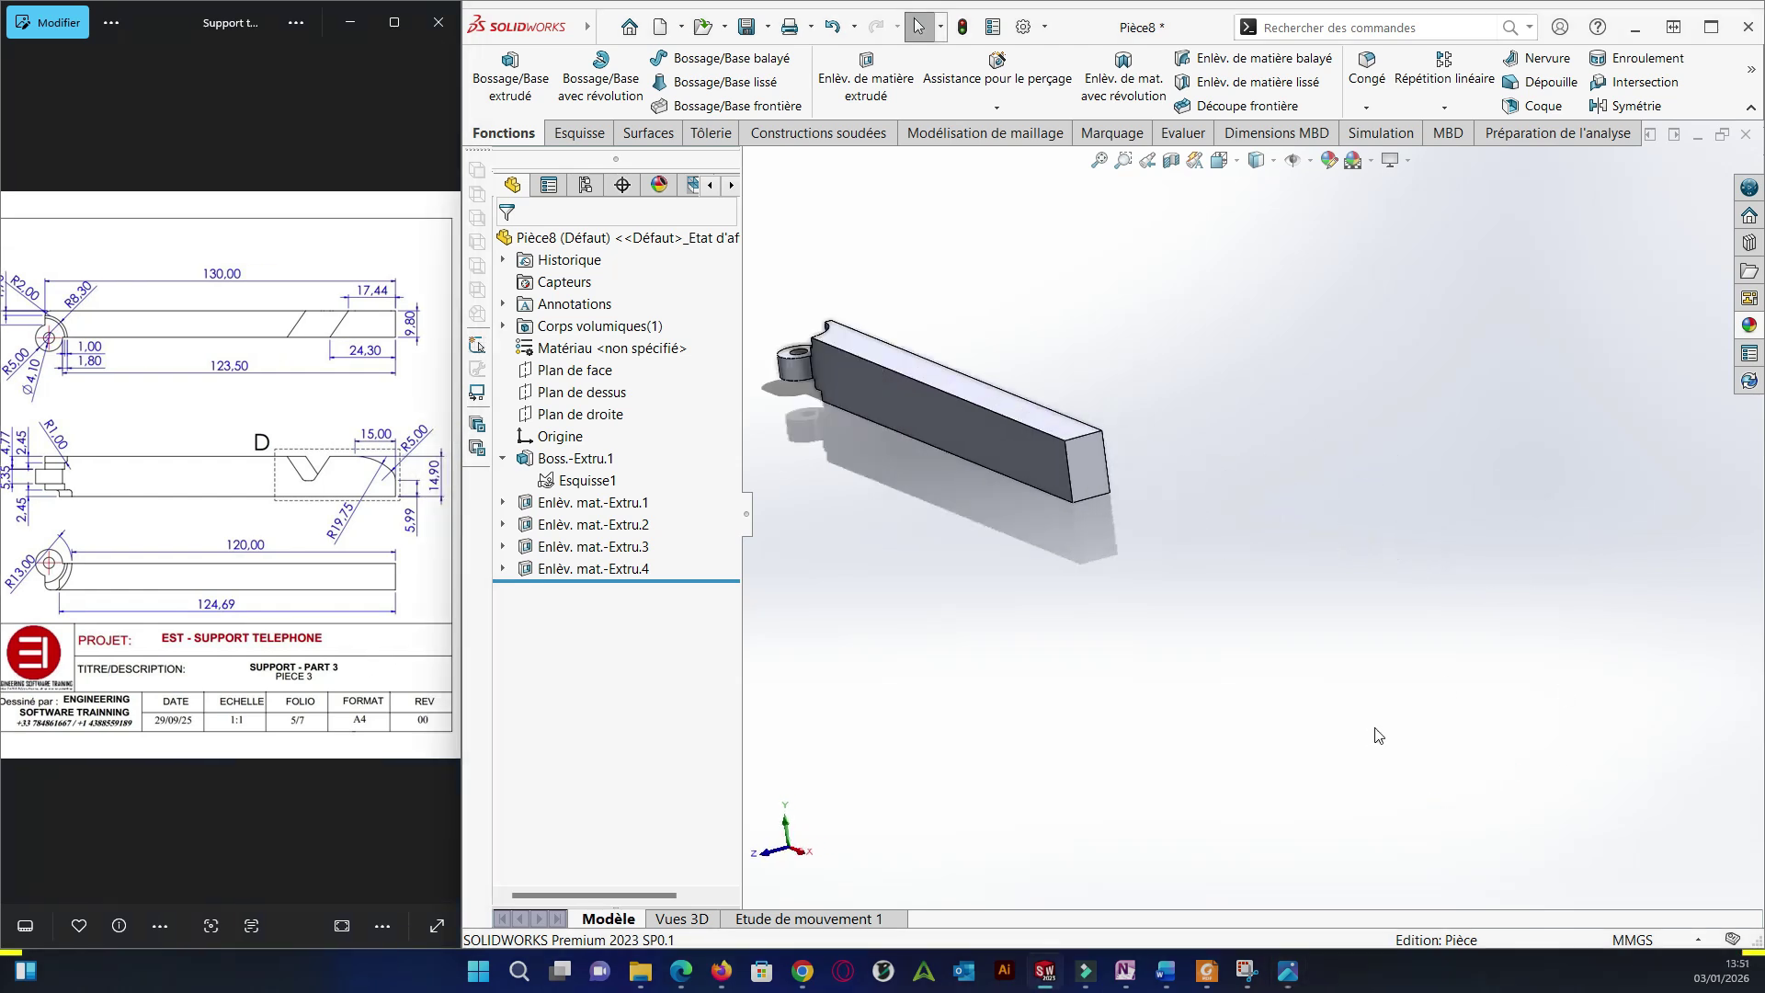
middle_drag(1379, 736, 1501, 717)
scroll(1383, 632, up, 3)
click(1140, 485)
click(1205, 429)
click(1363, 447)
scroll(1422, 480, down, 5)
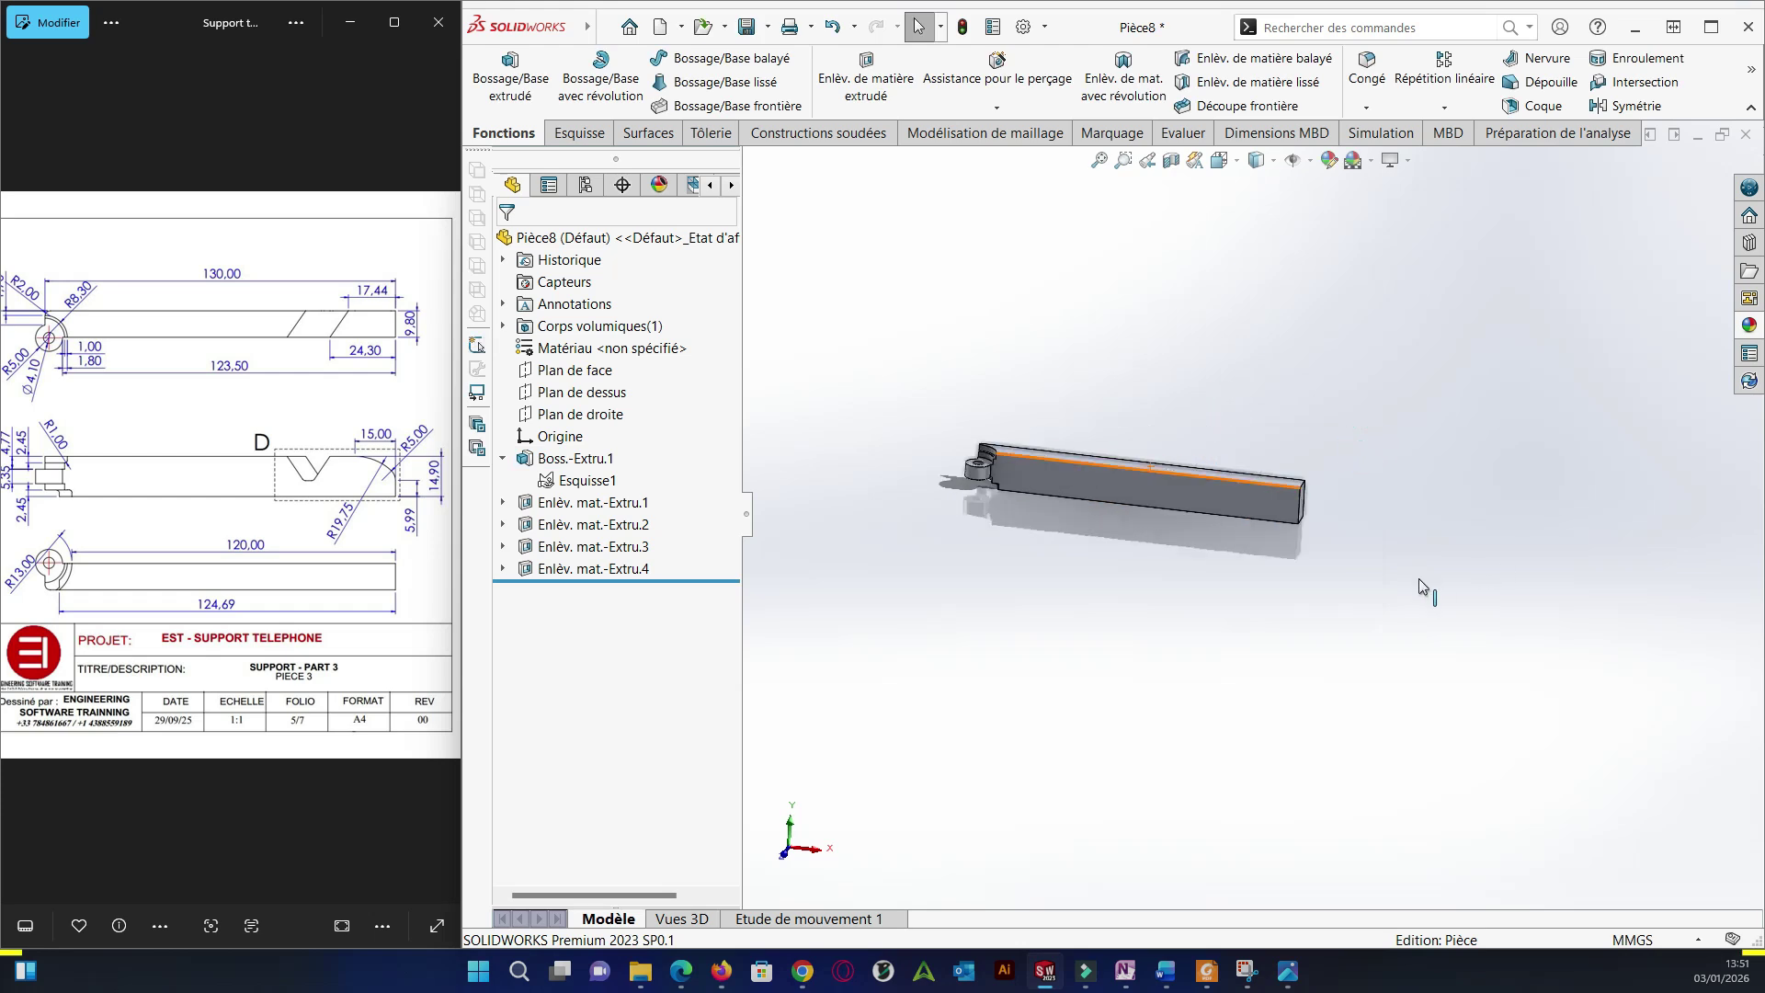
click(1227, 542)
click(1310, 459)
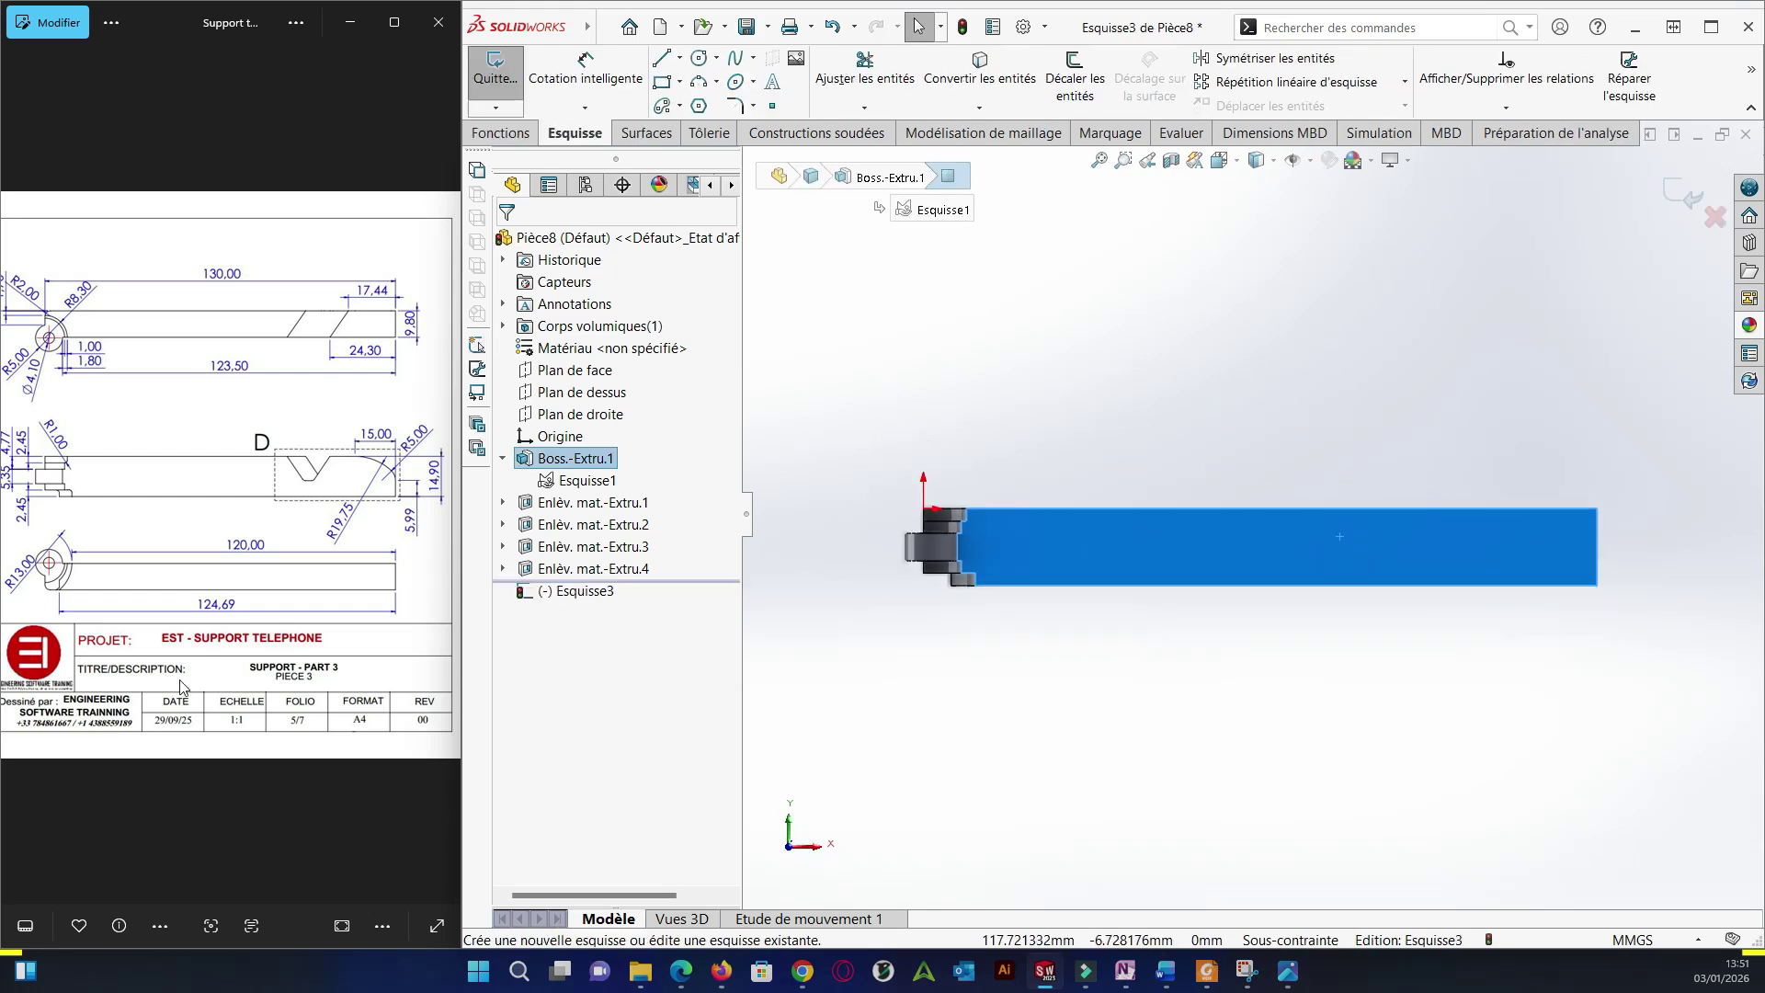
Sketch two chained three-point arcs from the bar's free end edge to its top edge, with radii about 10.9 mm and 25.9 mm.
click(700, 83)
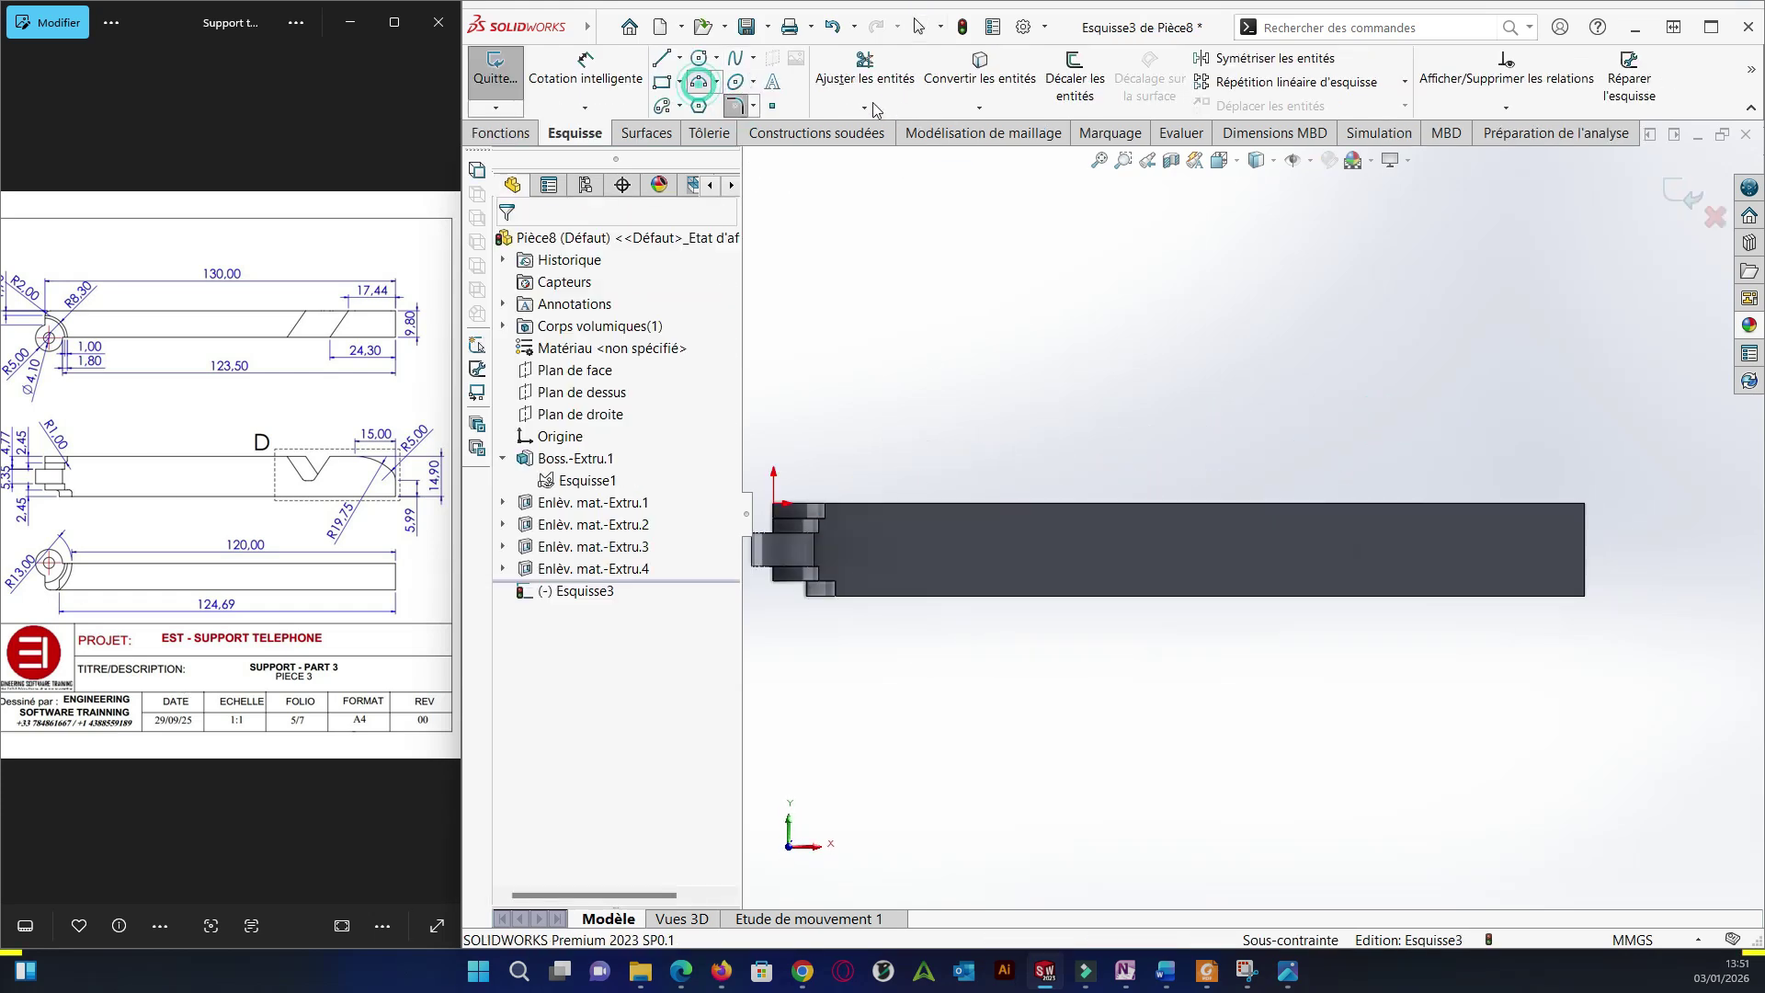
click(1585, 564)
click(1571, 542)
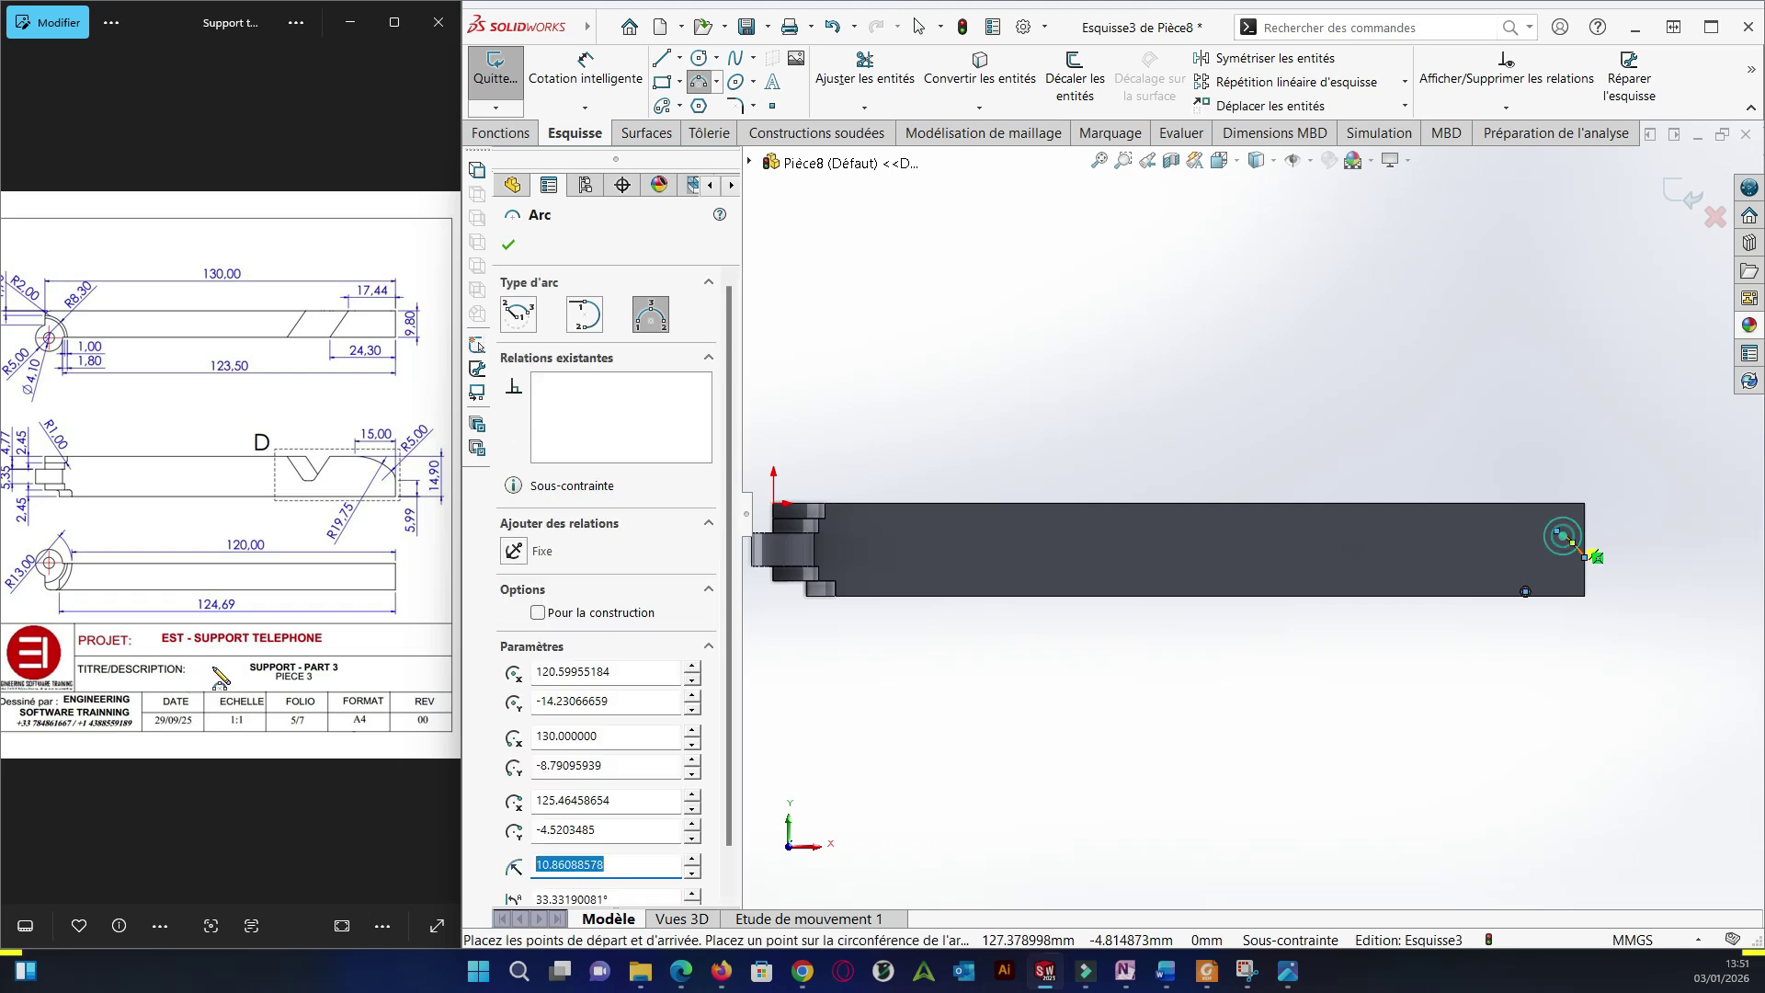
scroll(1646, 551, down, 3)
click(1440, 527)
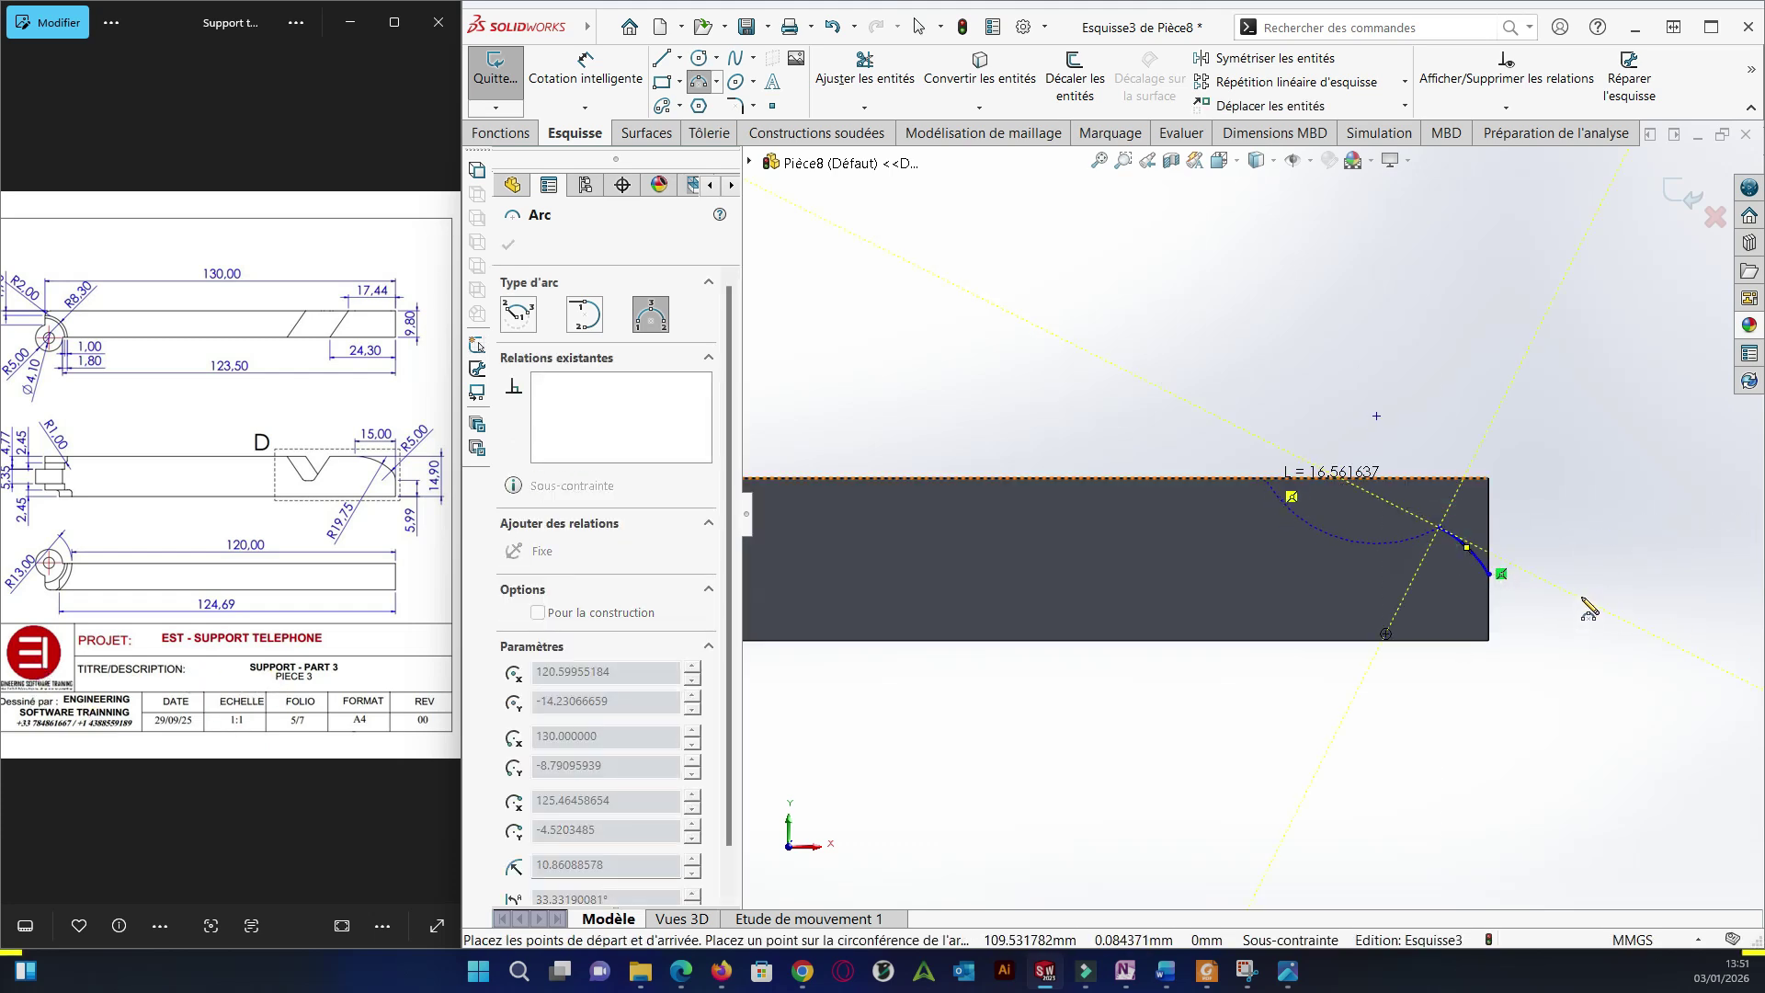
click(1711, 618)
Dimension the horizontal distance between the large arc's start on the top edge and the bar's free end as 15 mm.
key(d)
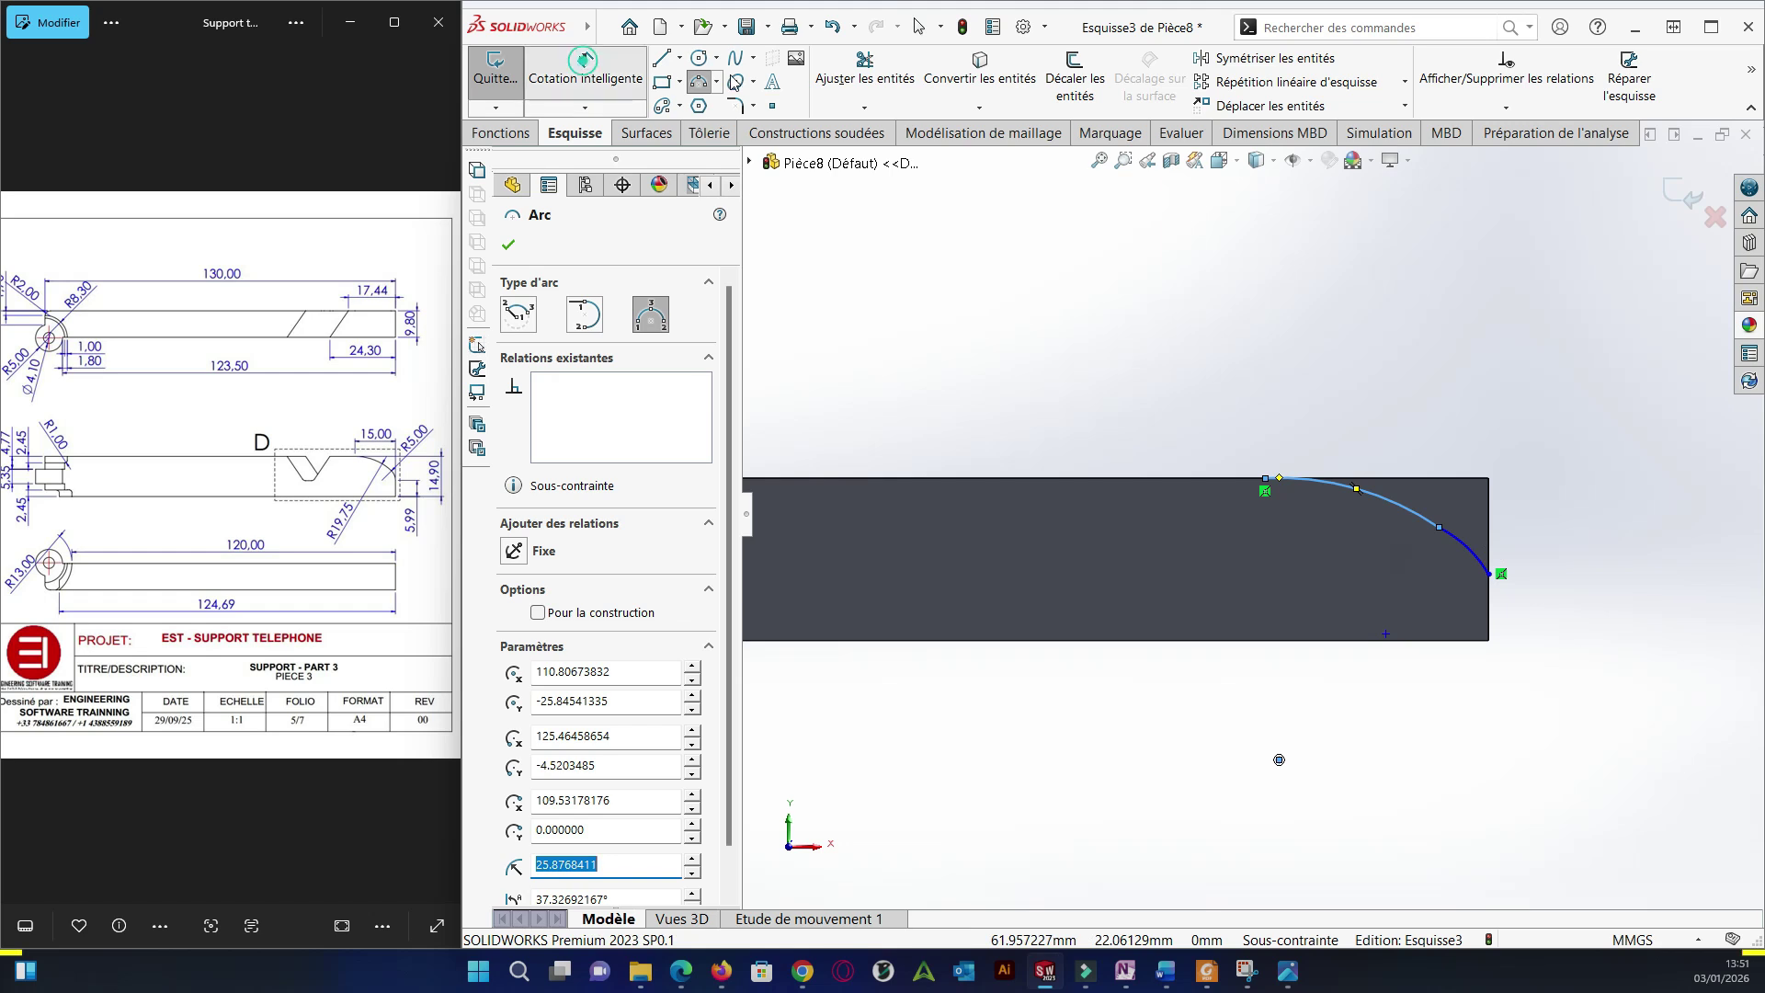
click(1490, 574)
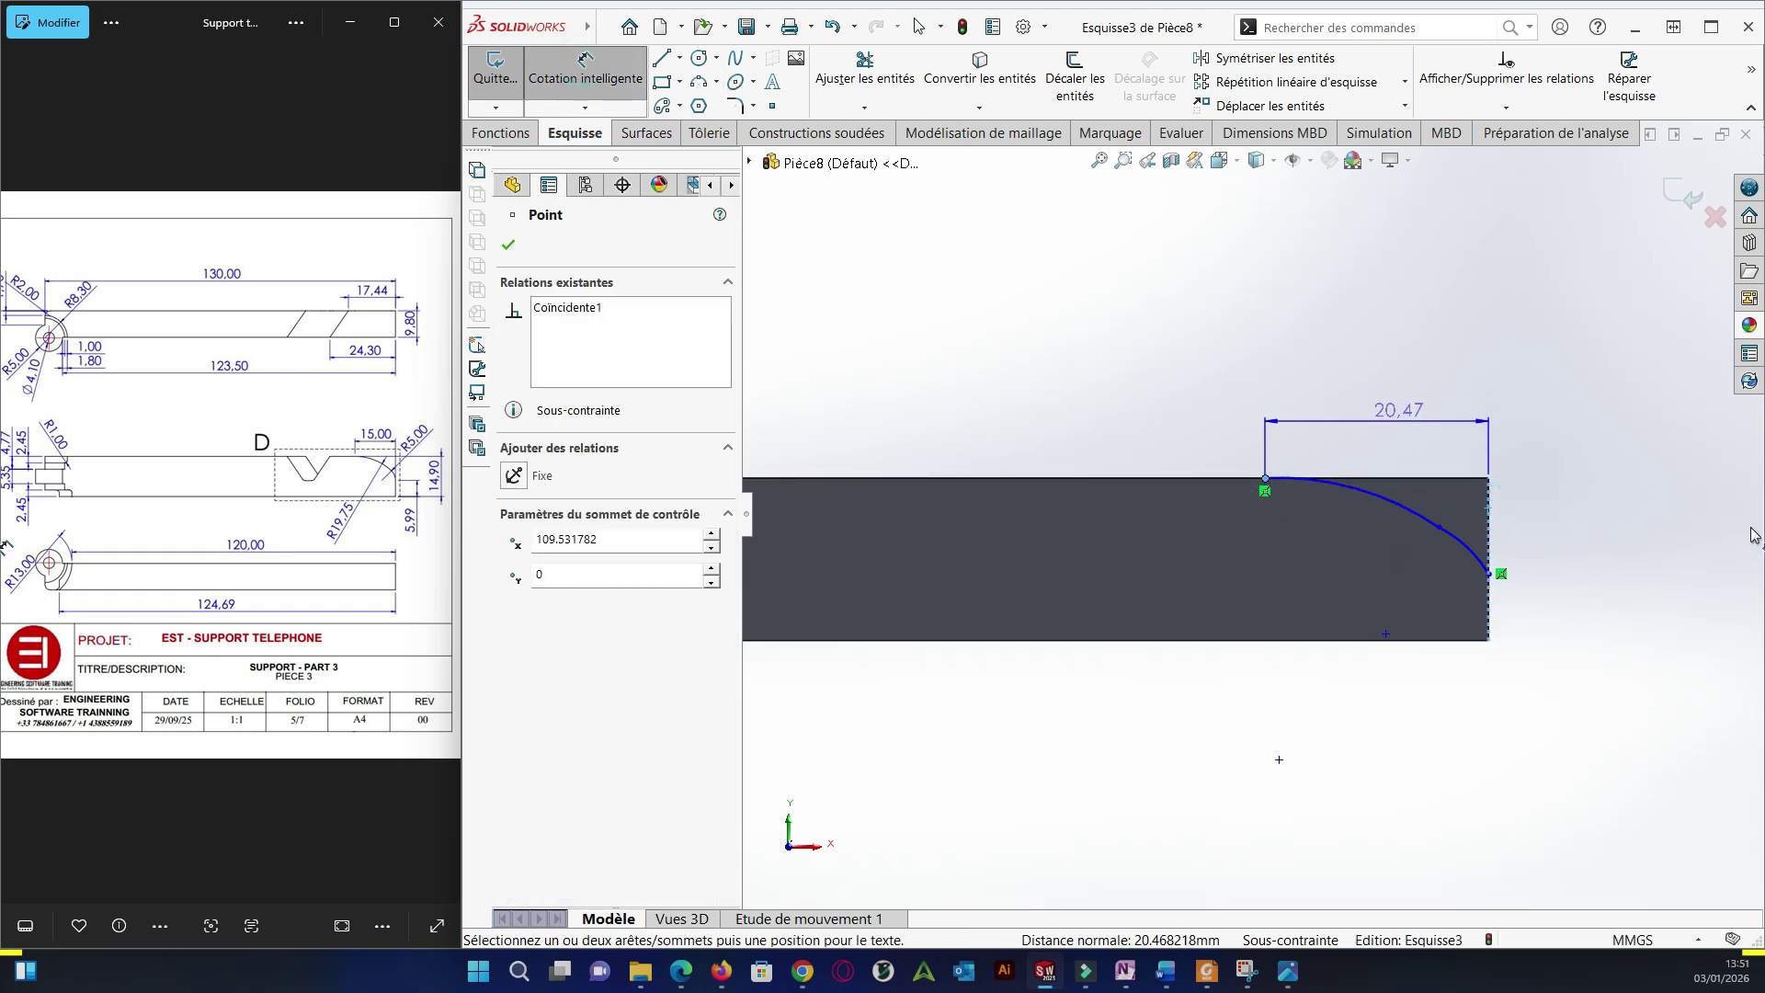
click(1680, 561)
text(15)
key(Return)
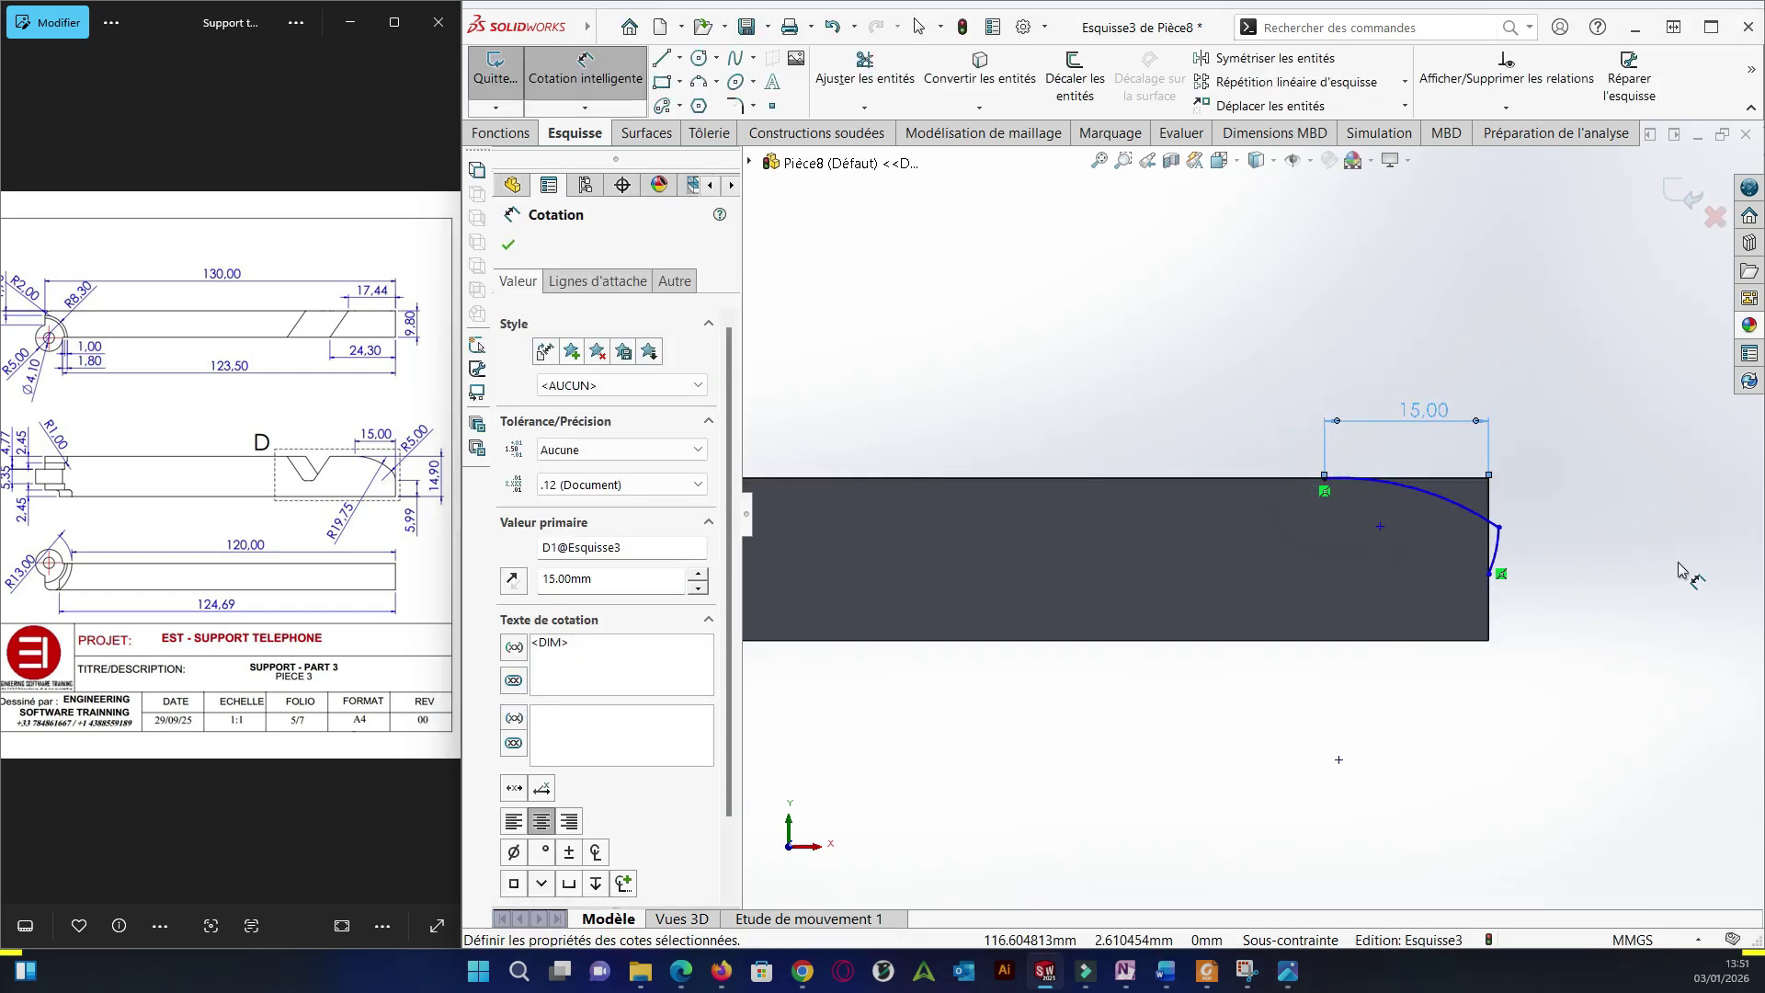
Dimension the small arc's lower endpoint at 5.99 mm above the bar's bottom edge.
click(1489, 574)
click(1462, 641)
click(1568, 608)
text(5.)
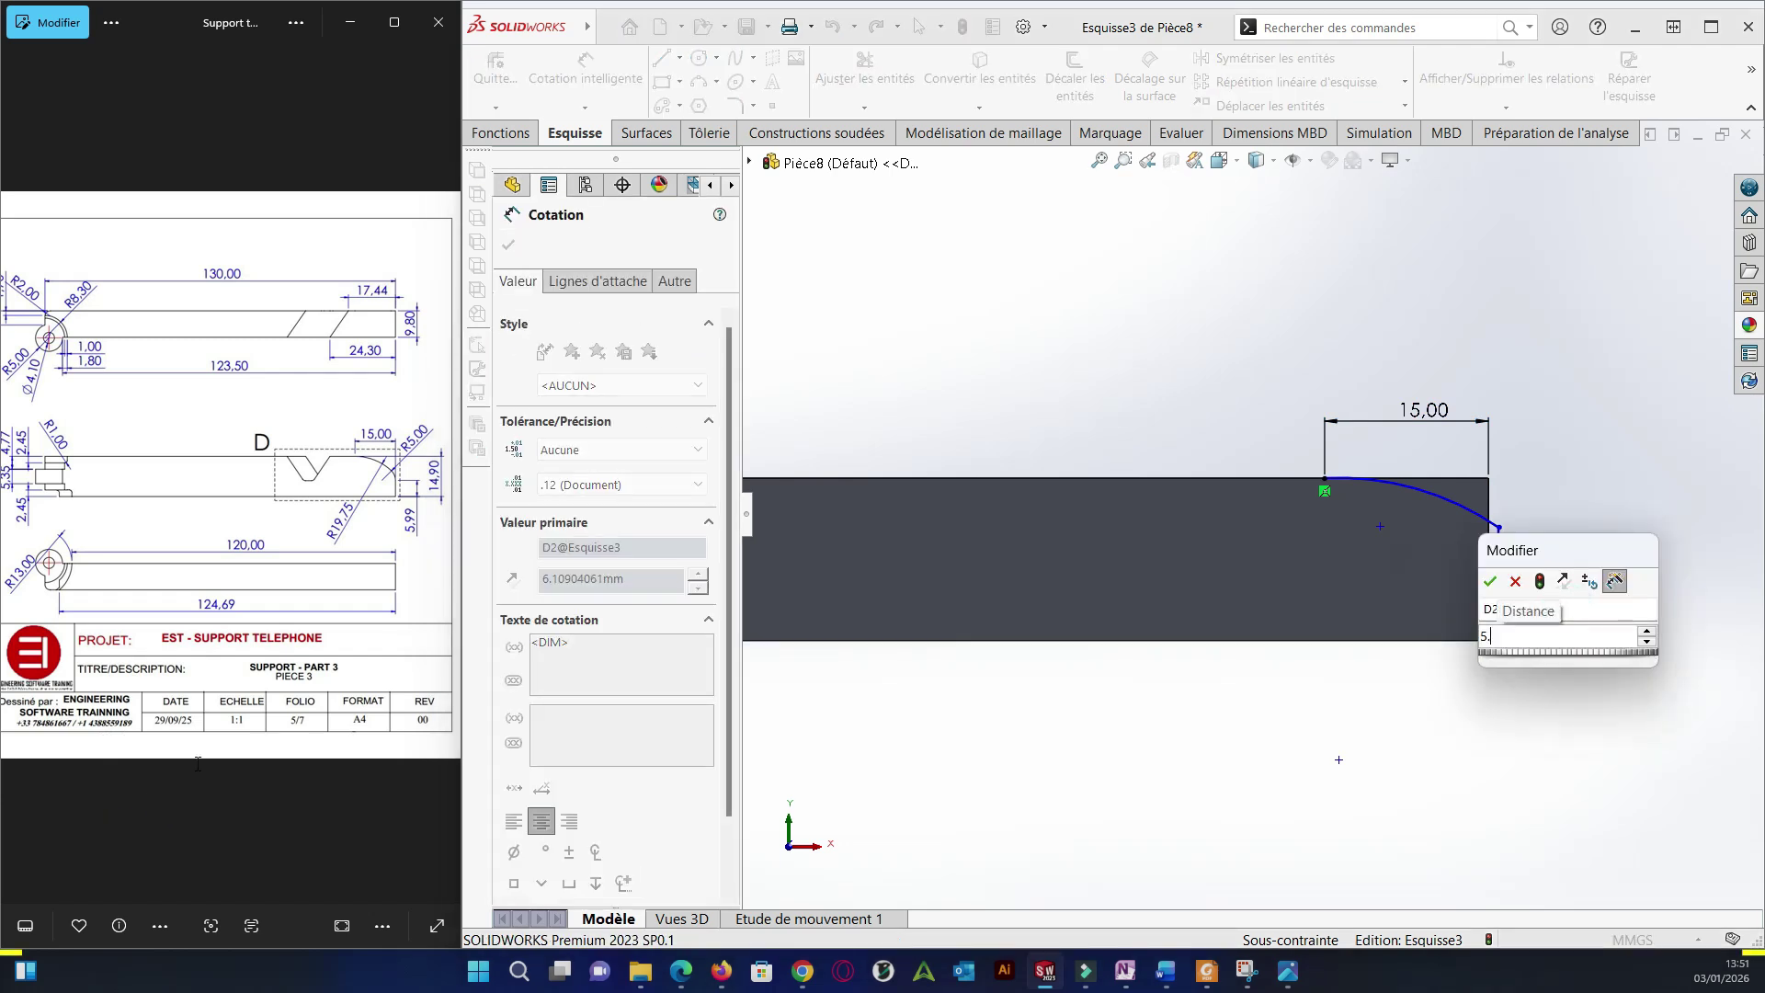
text(99)
key(Return)
right_click(1555, 489)
click(1552, 550)
Make the large arc tangent to the bar's top edge and the small arc tangent to its end edge.
scroll(1591, 521, down, 5)
click(1175, 450)
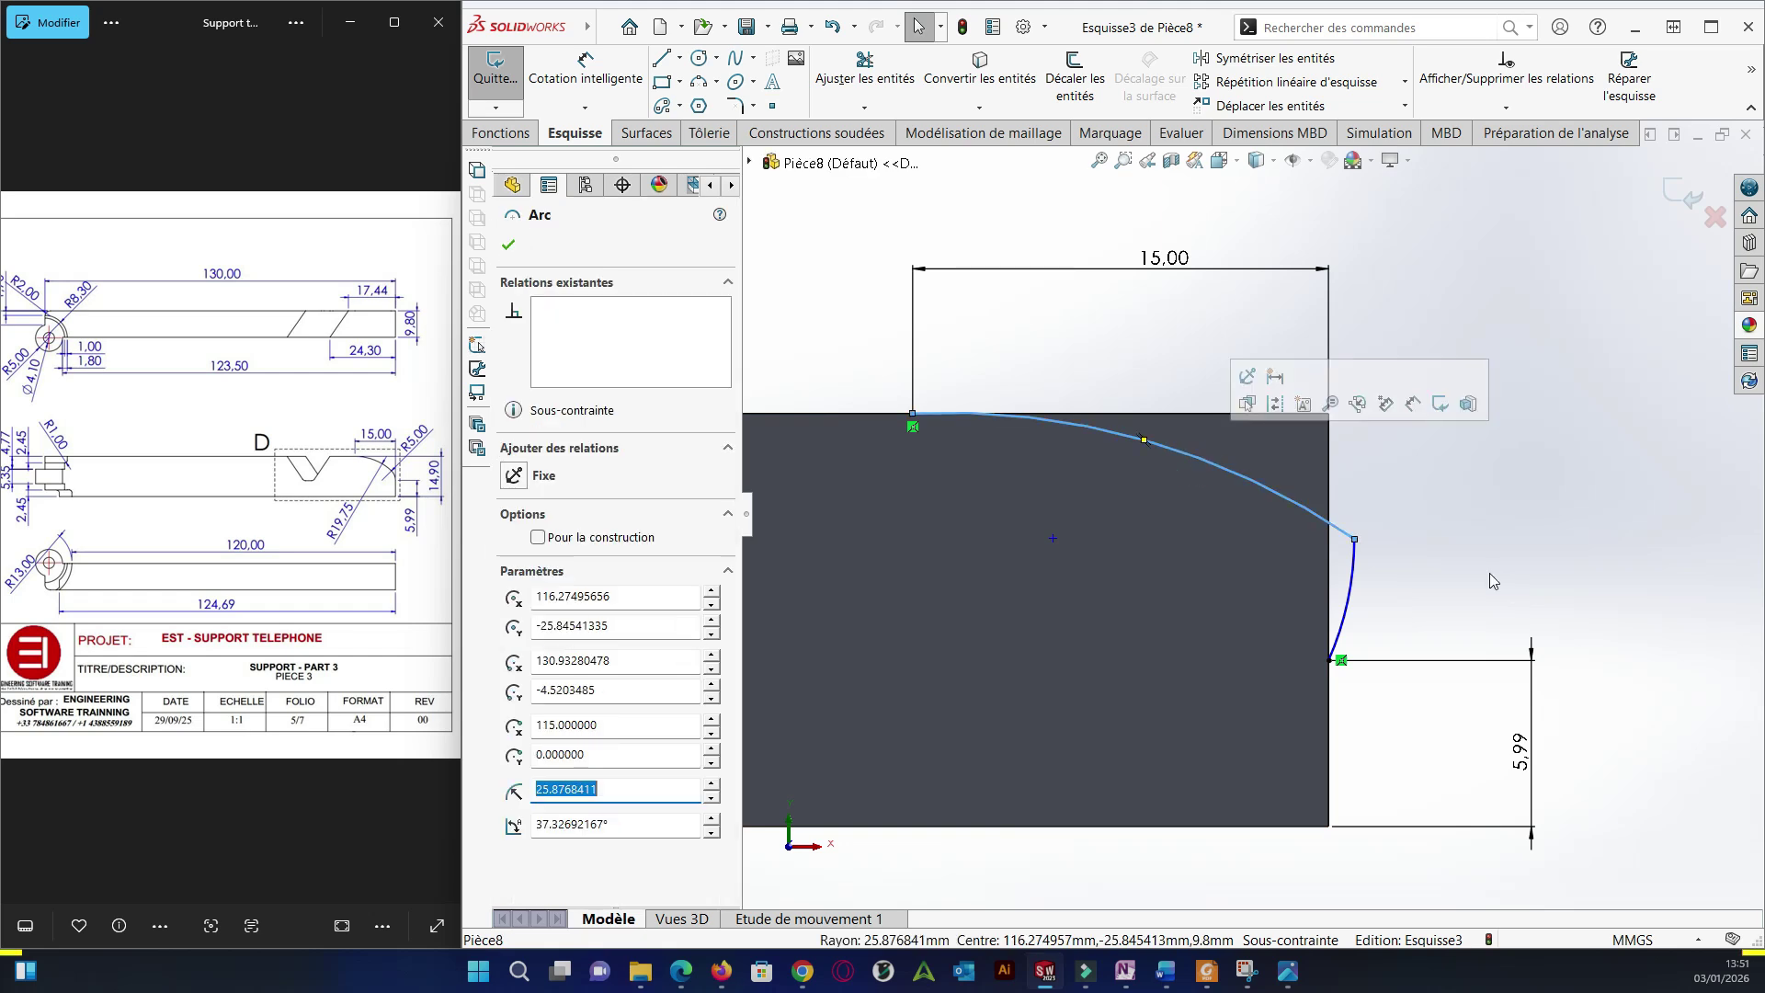
ctrl+click(1487, 520)
click(1243, 333)
click(1403, 549)
click(1330, 583)
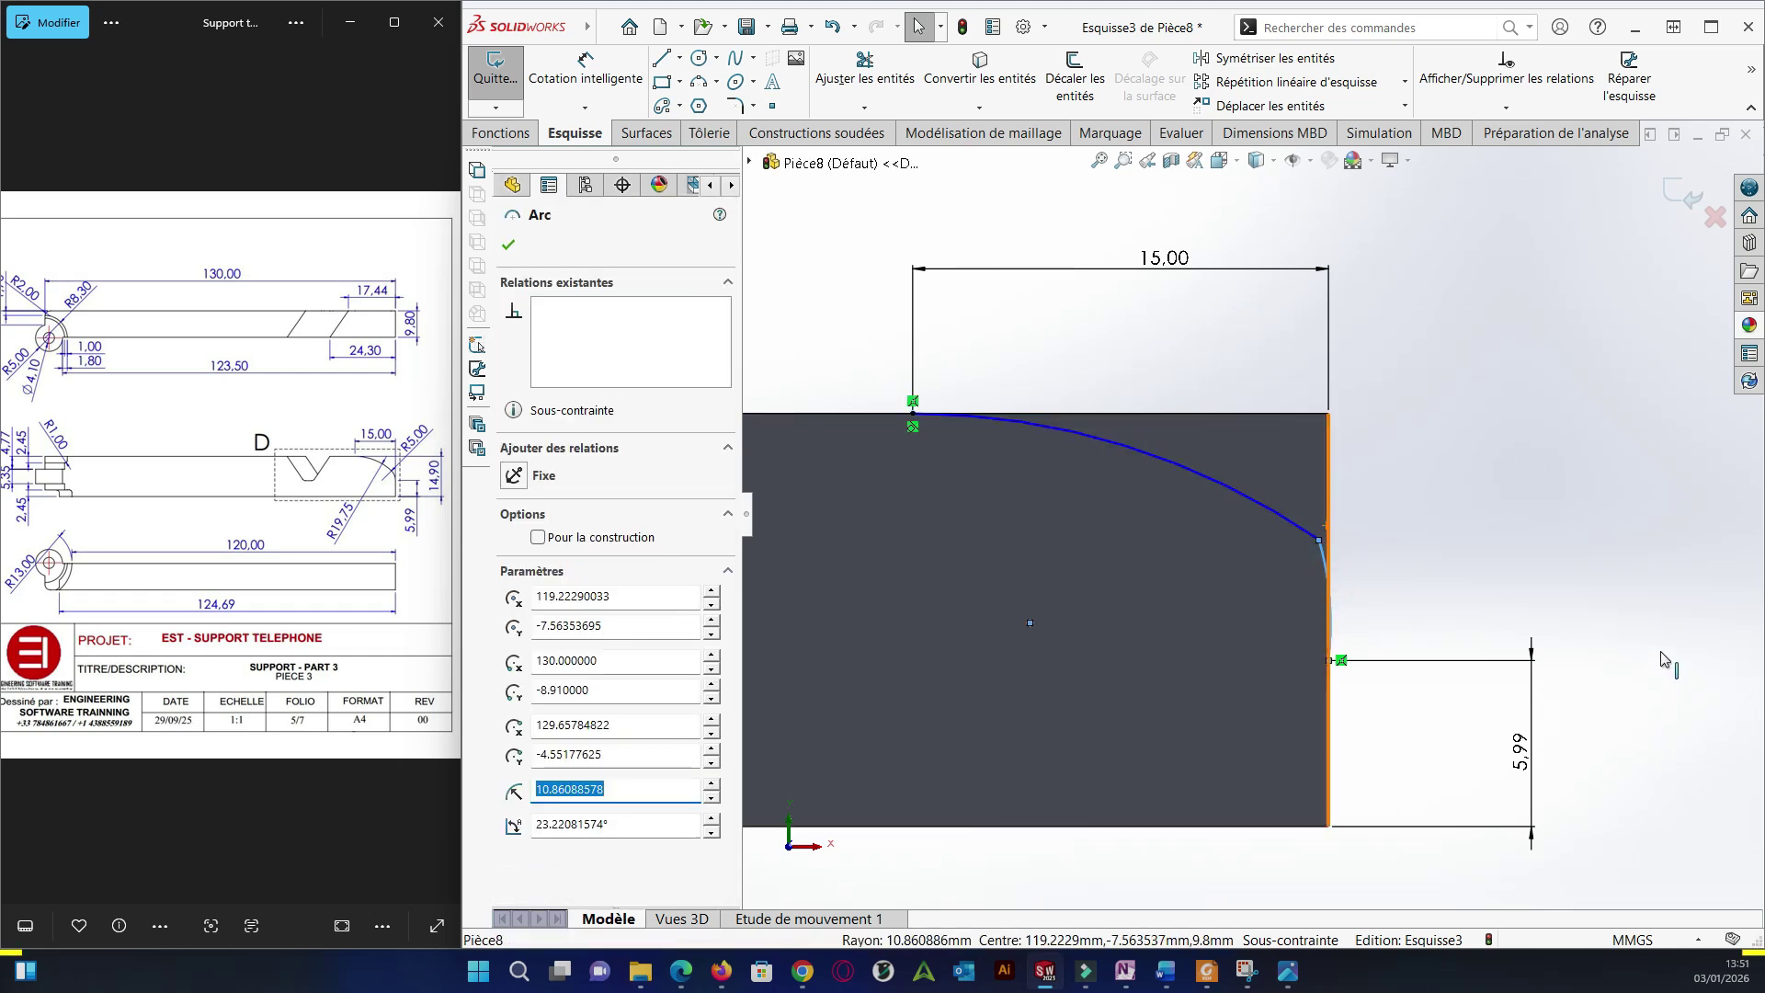
ctrl+click(1665, 659)
click(1379, 441)
click(1385, 544)
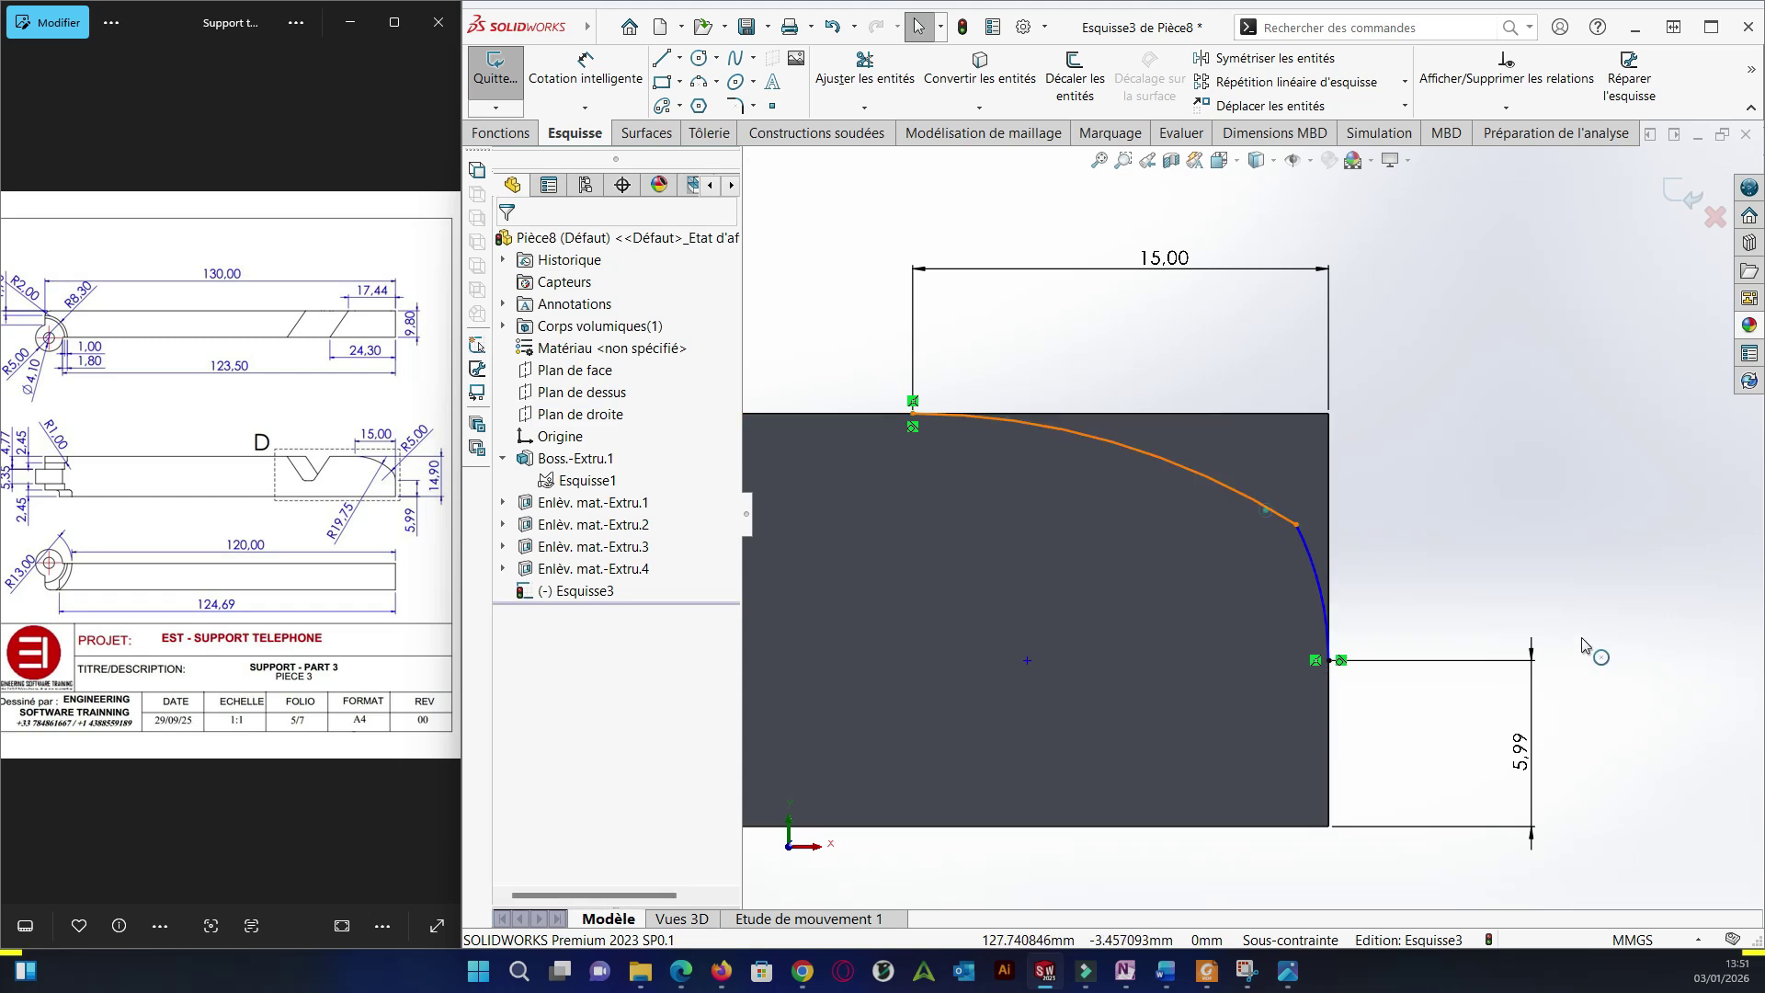
Make the two arcs tangent to each other where they meet.
click(1269, 511)
ctrl+click(1299, 532)
click(1377, 450)
click(1387, 579)
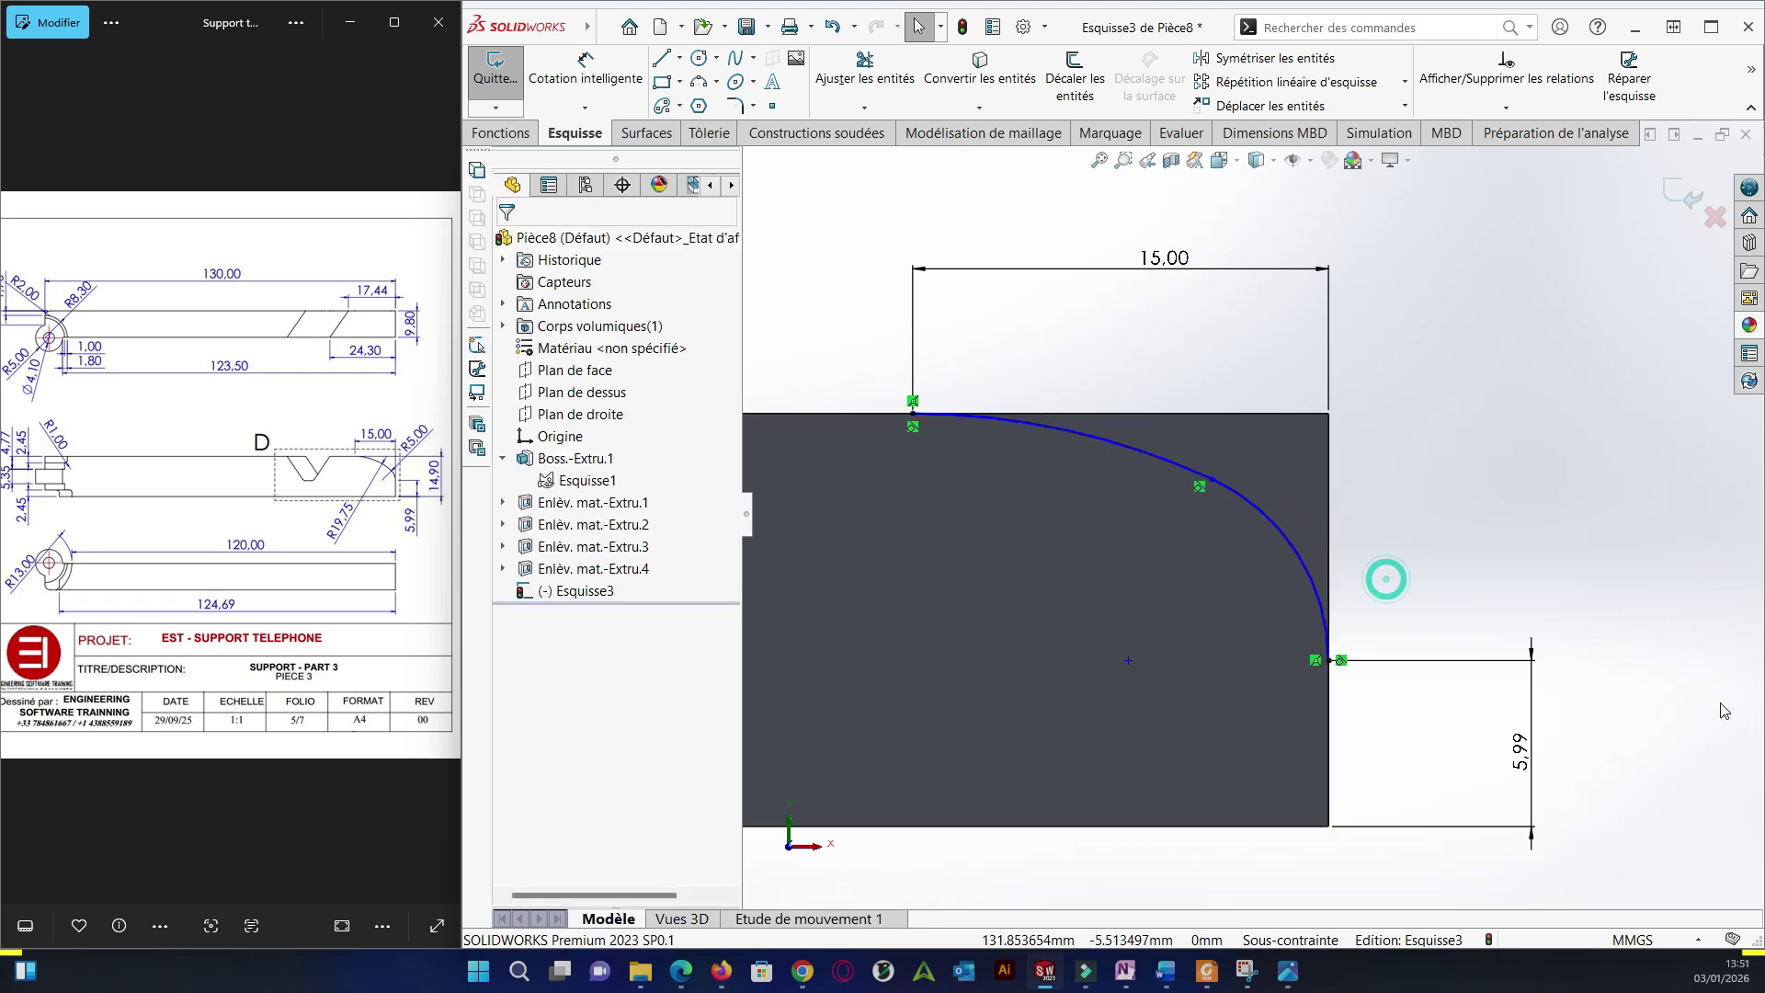
Set the small arc's radius to 5 mm, leaving the large arc without a radius dimension.
click(585, 69)
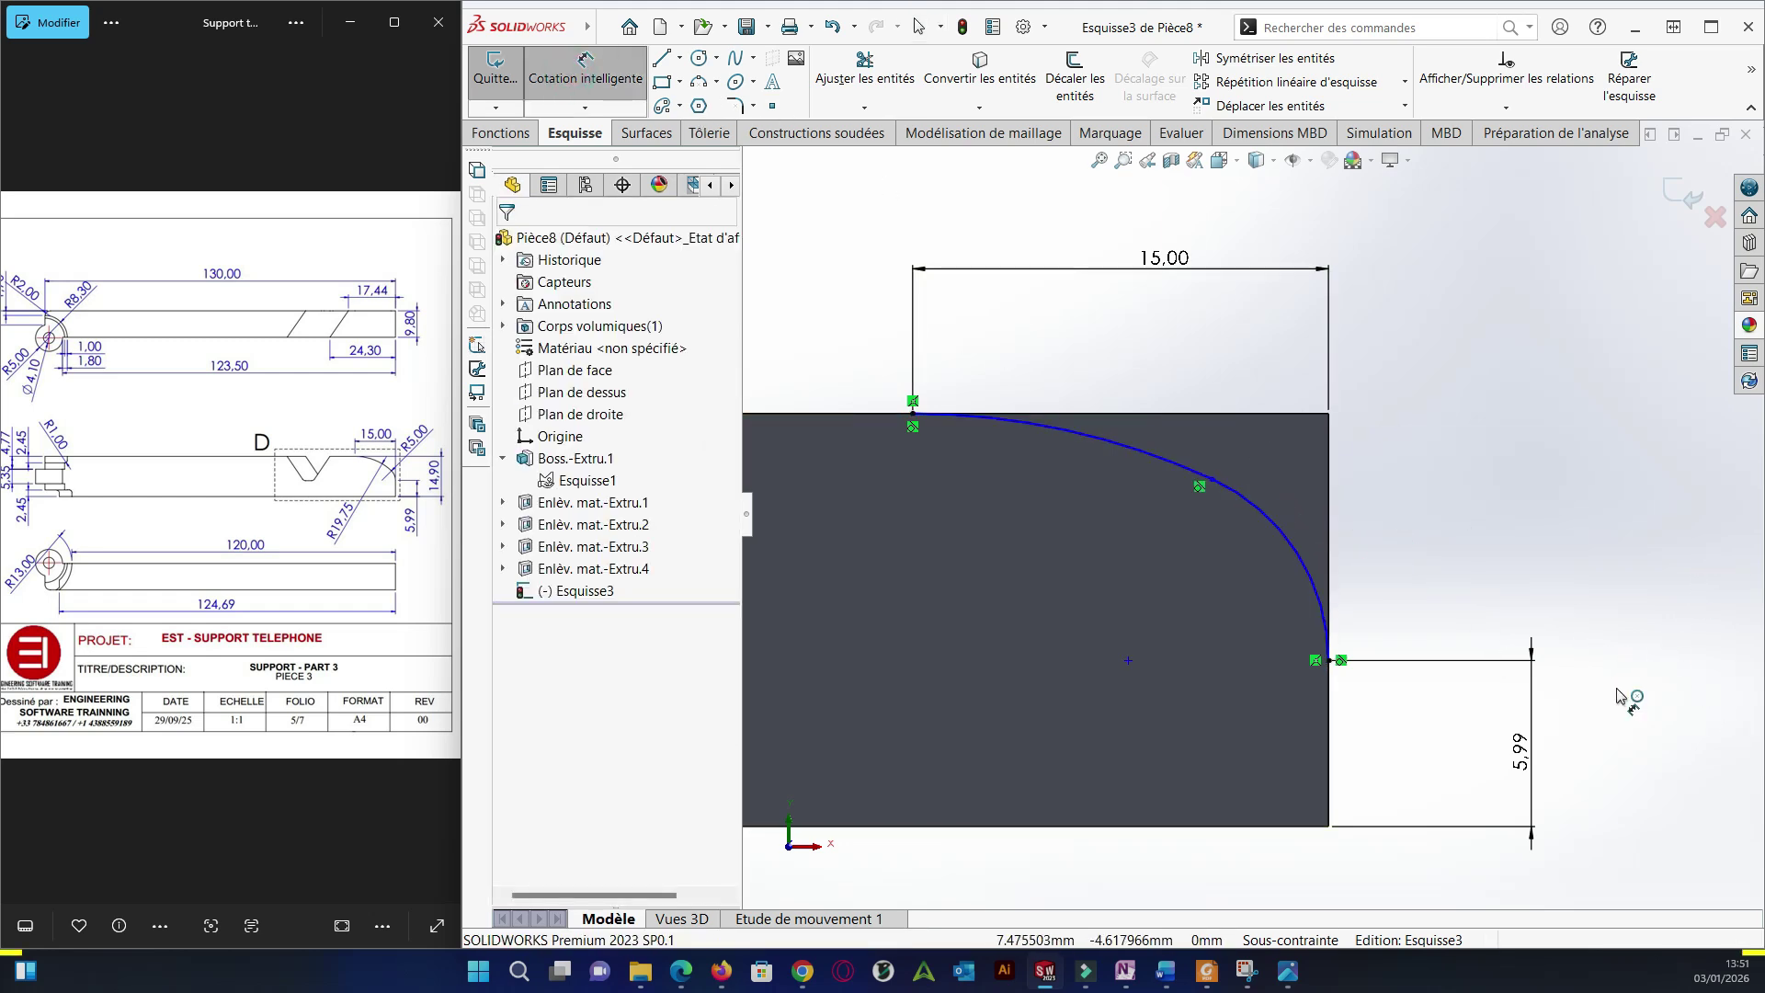
click(1296, 548)
click(1362, 487)
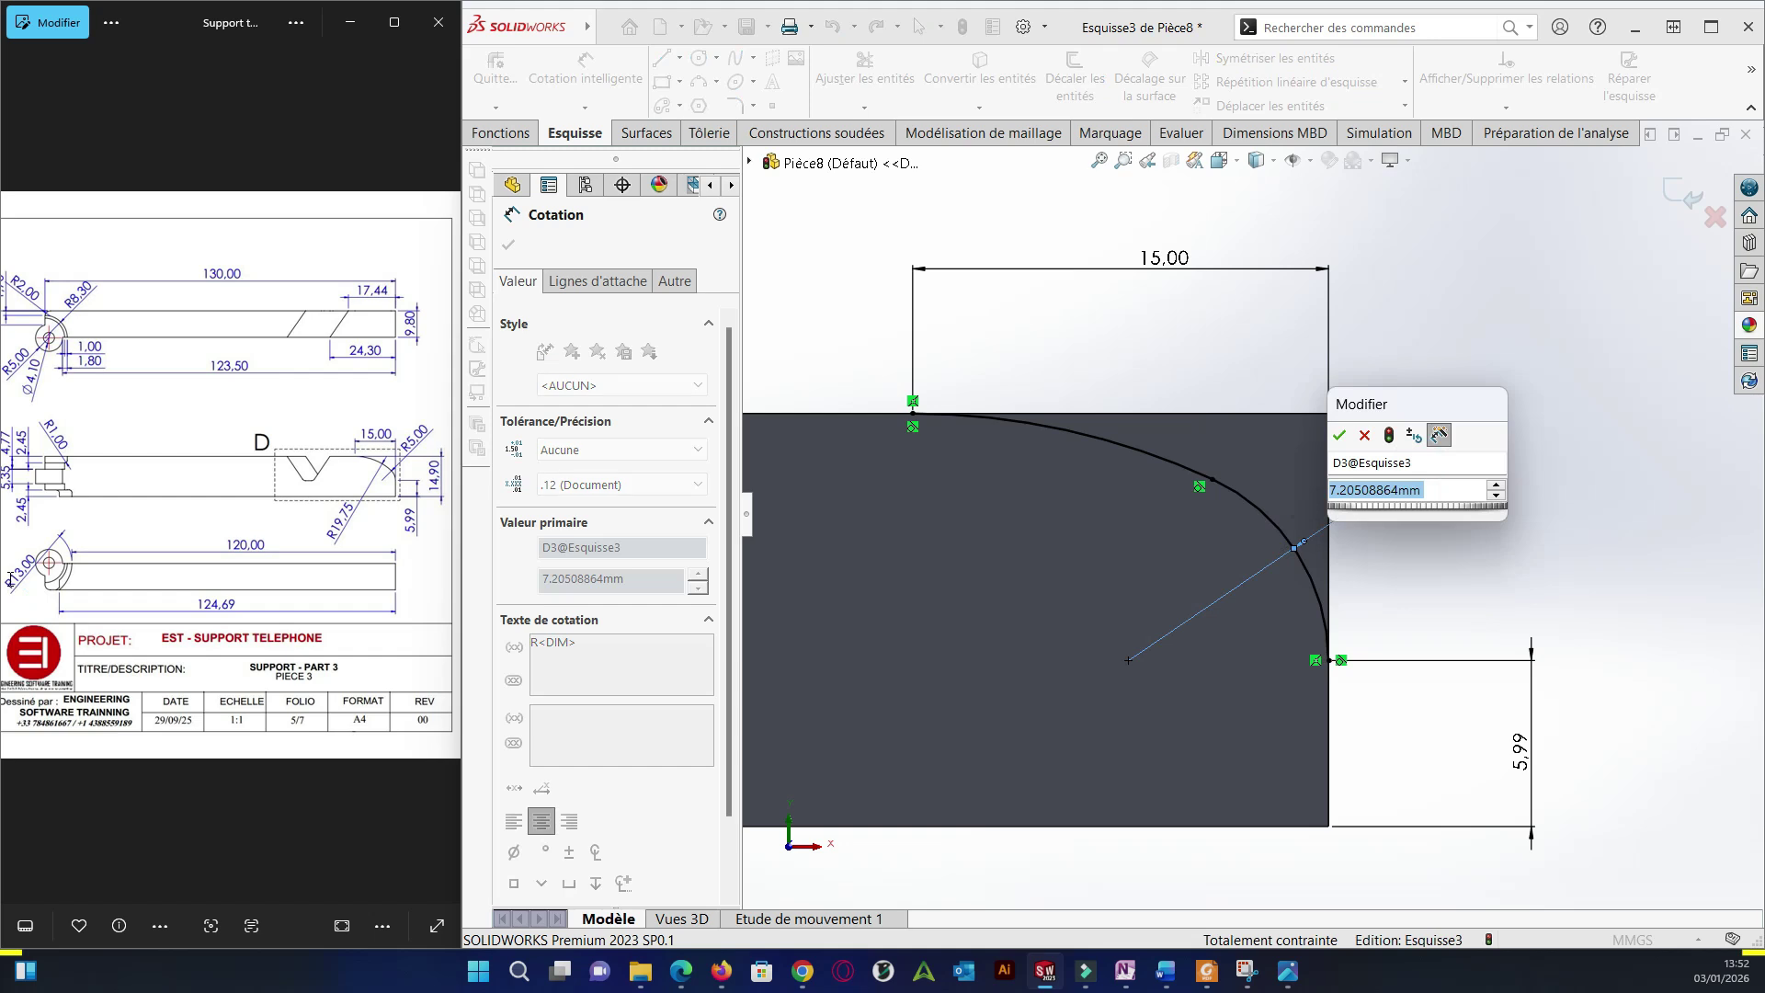
key(Return)
click(1222, 510)
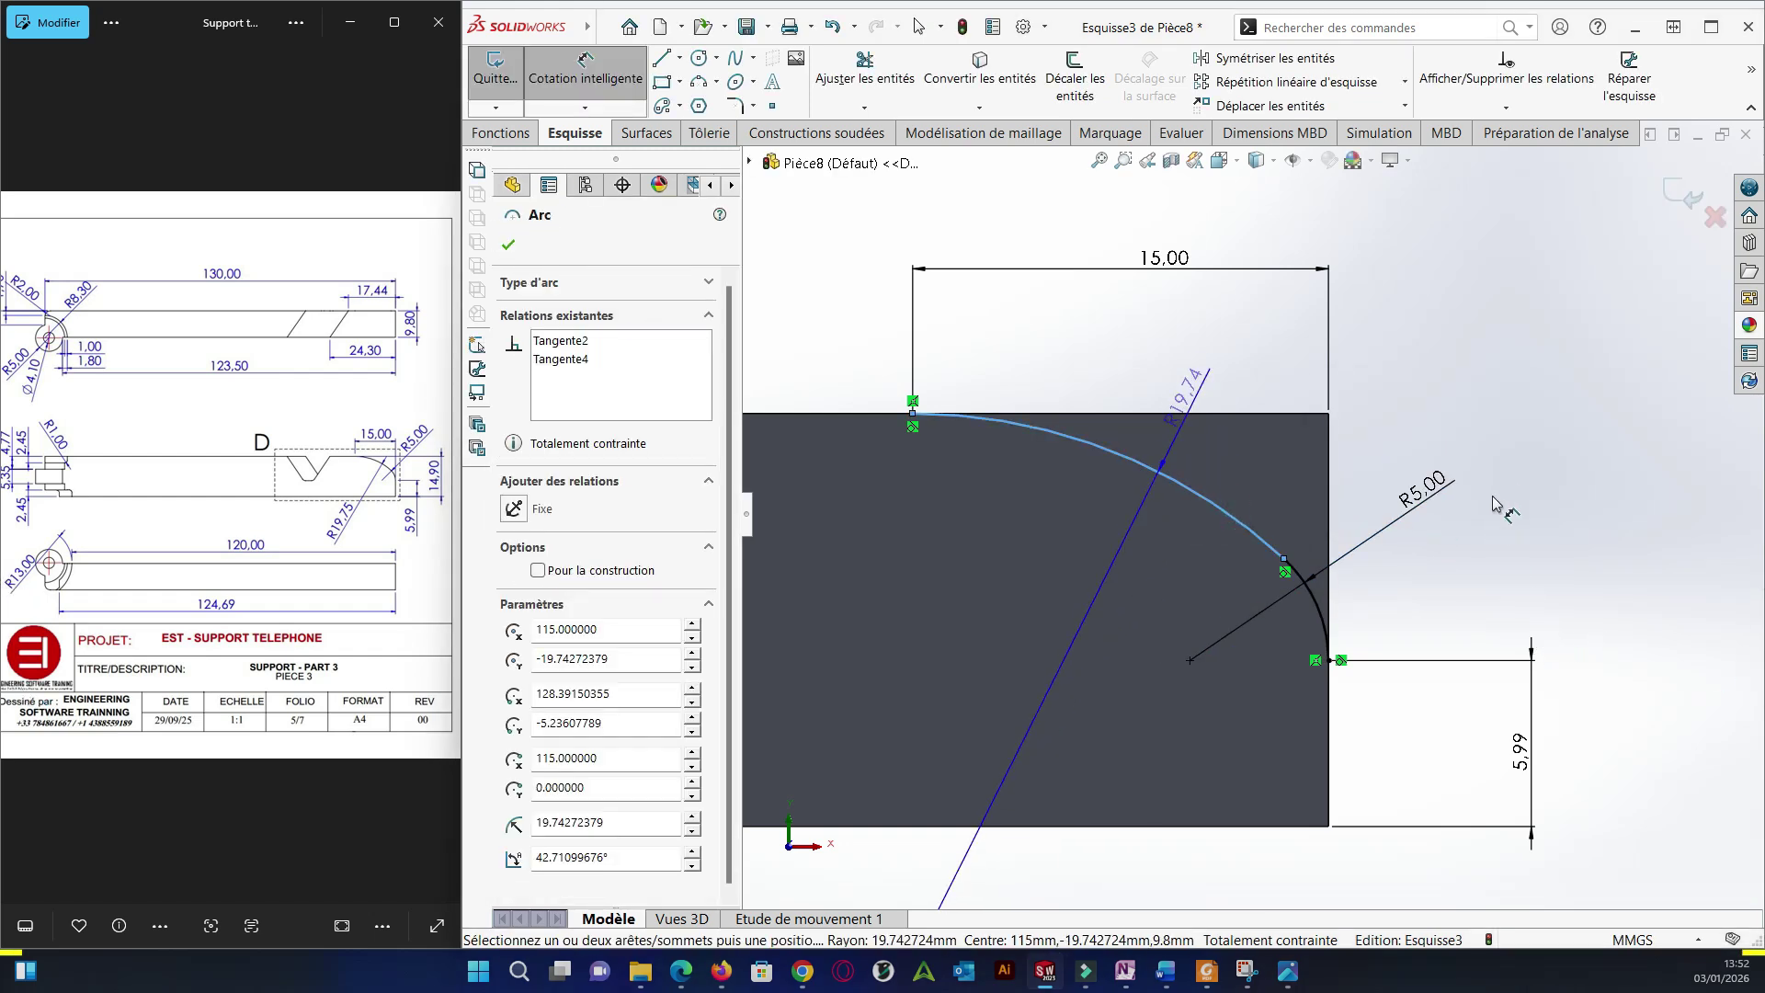
key(Escape)
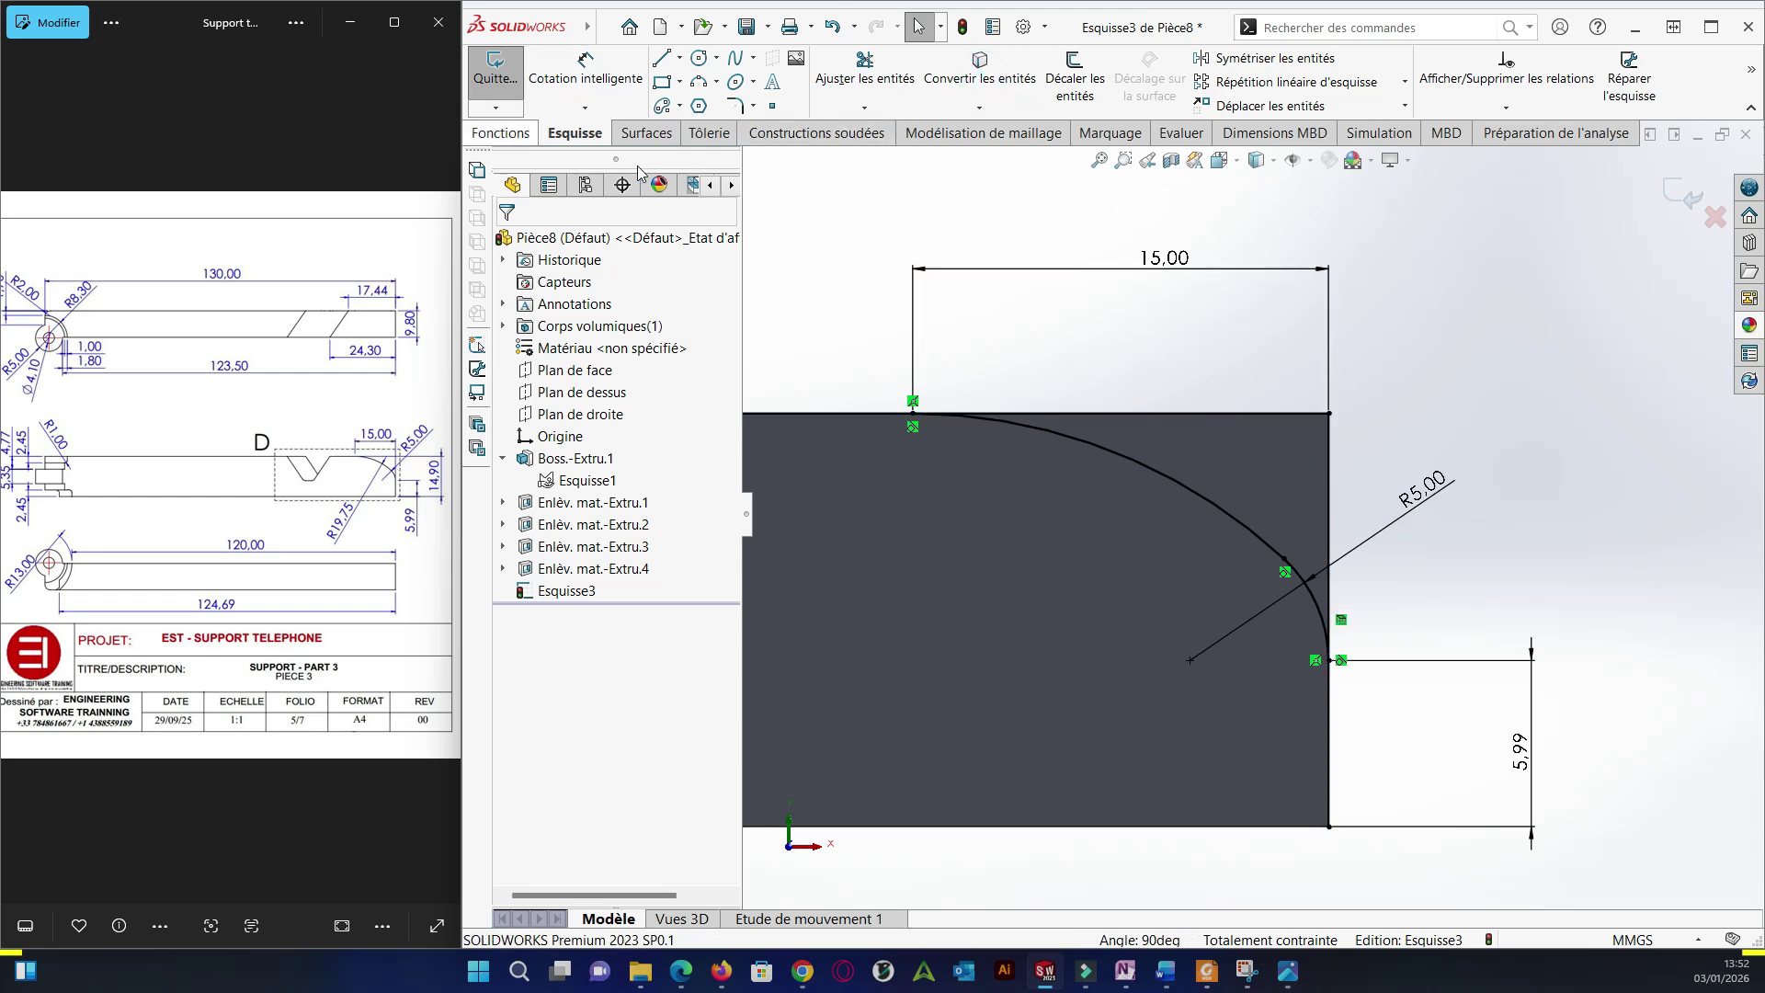
Cut away the corner region outside the two arcs with an extruded cut through all of the bar.
click(864, 64)
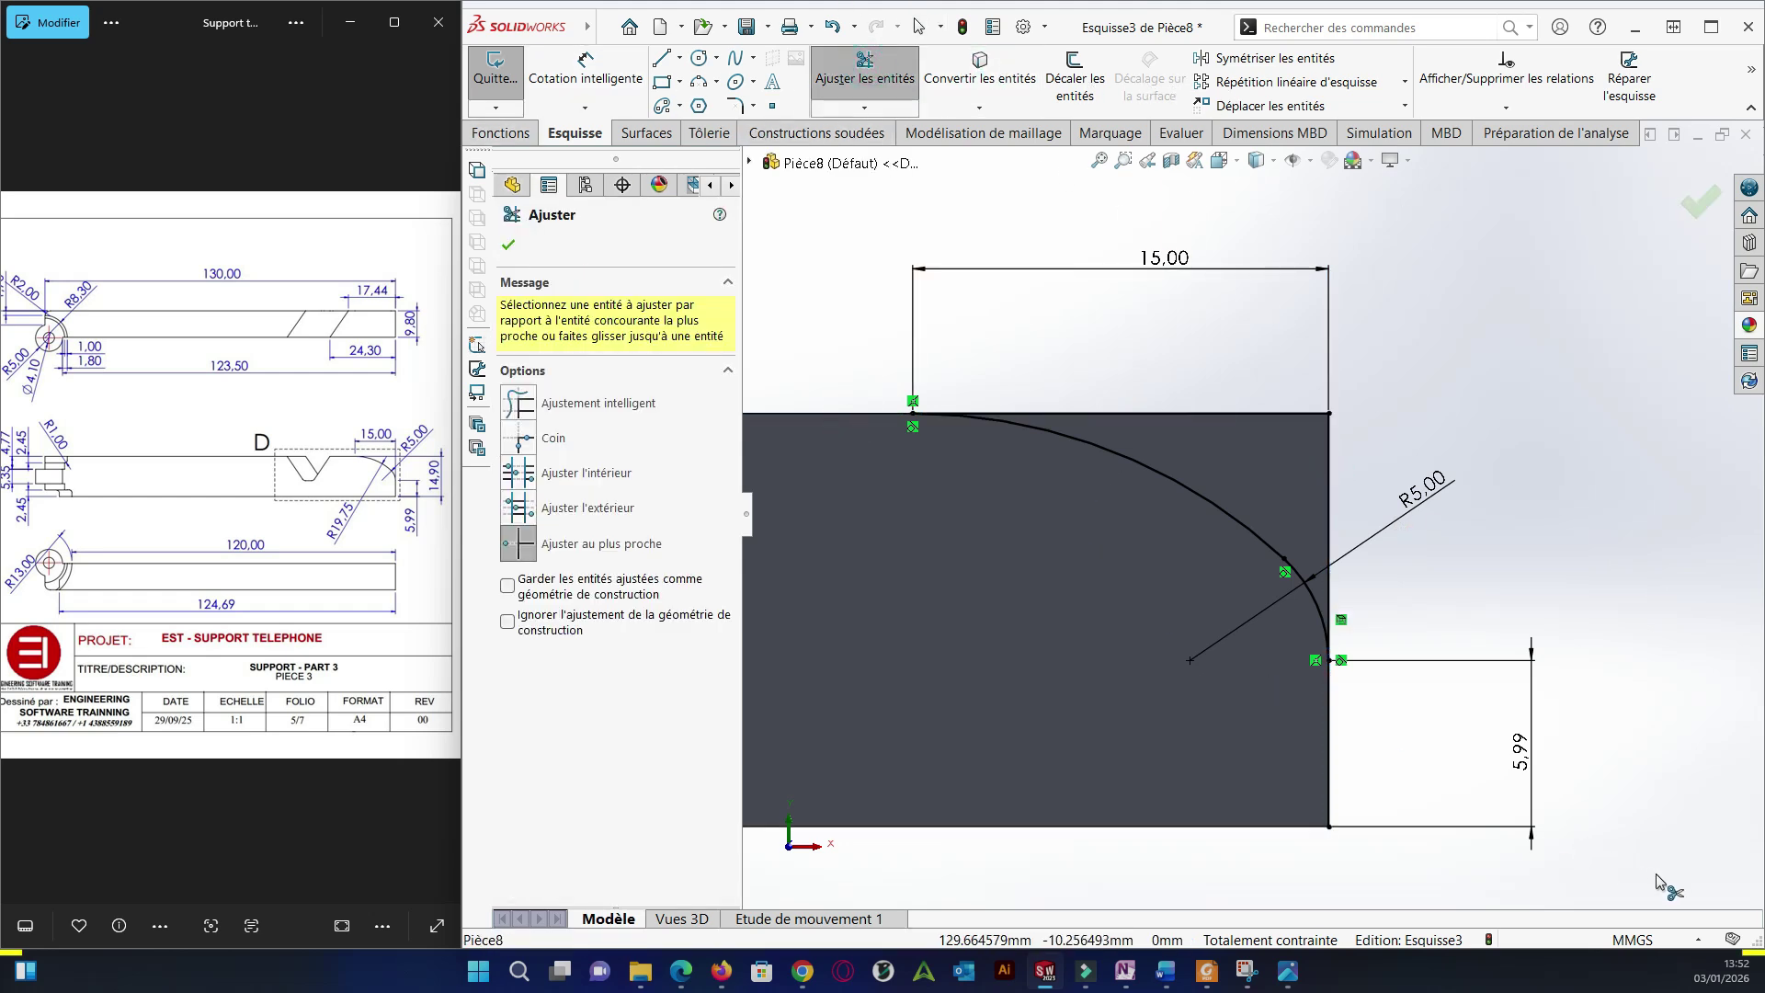
scroll(1658, 883, up, 3)
click(500, 133)
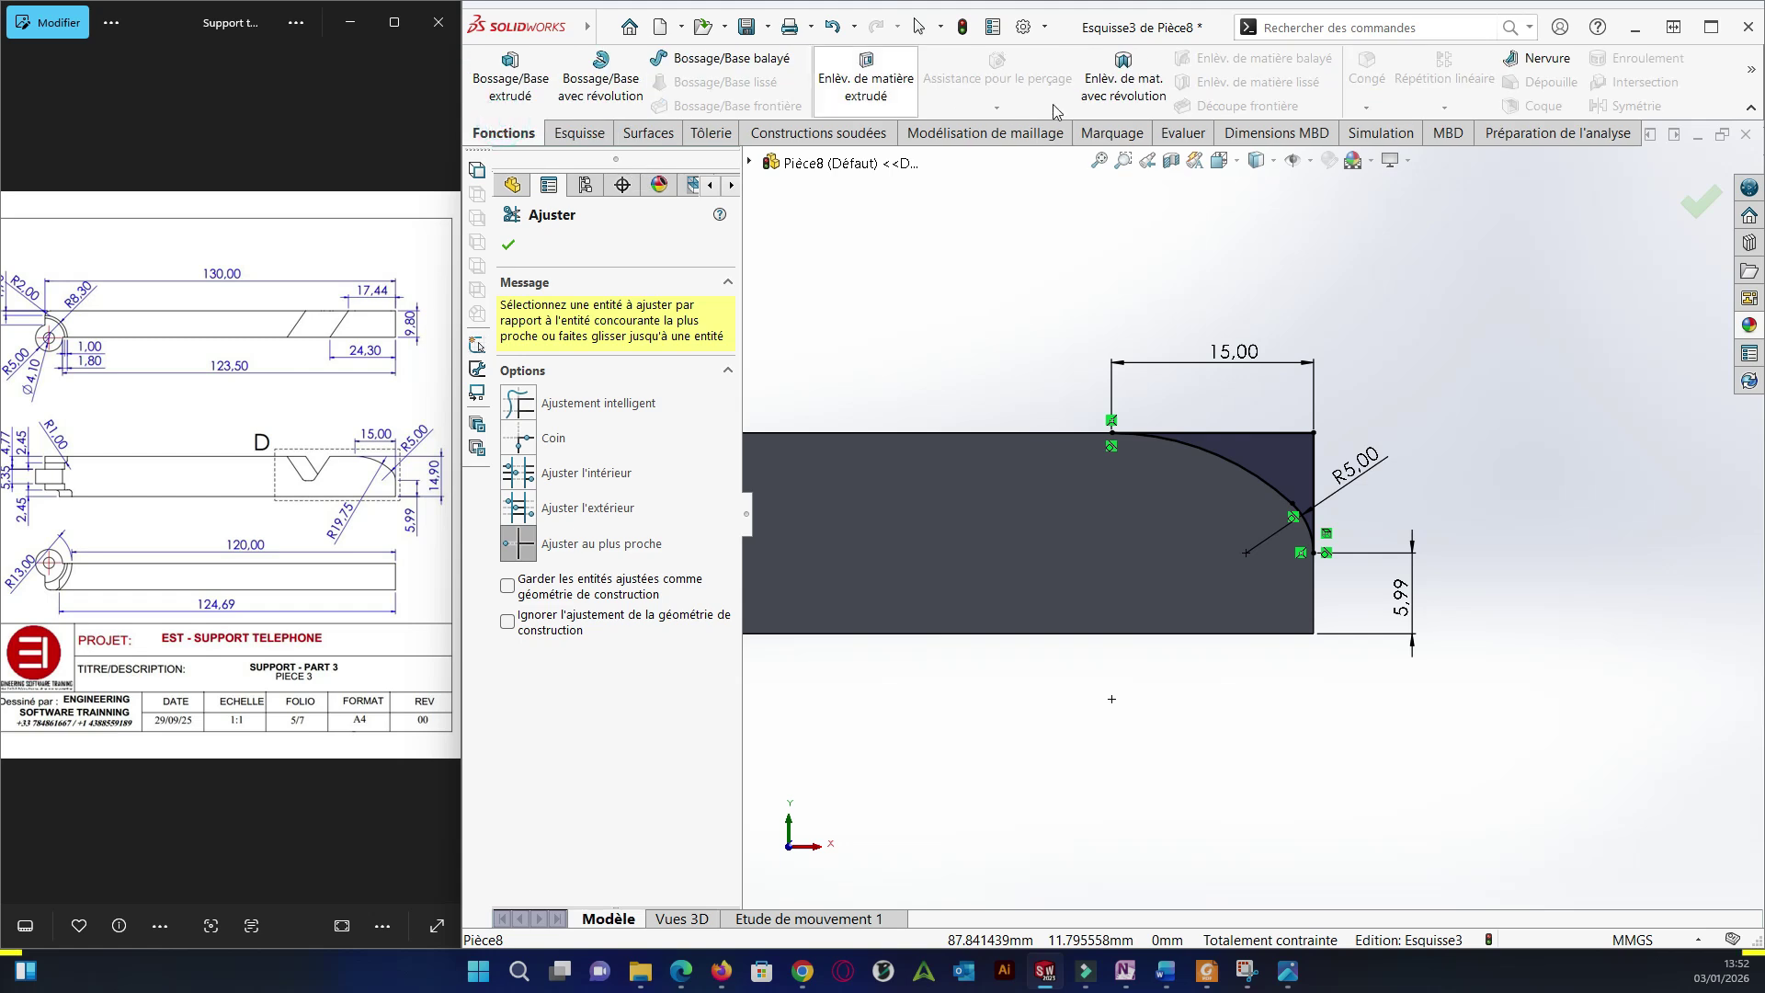
click(865, 73)
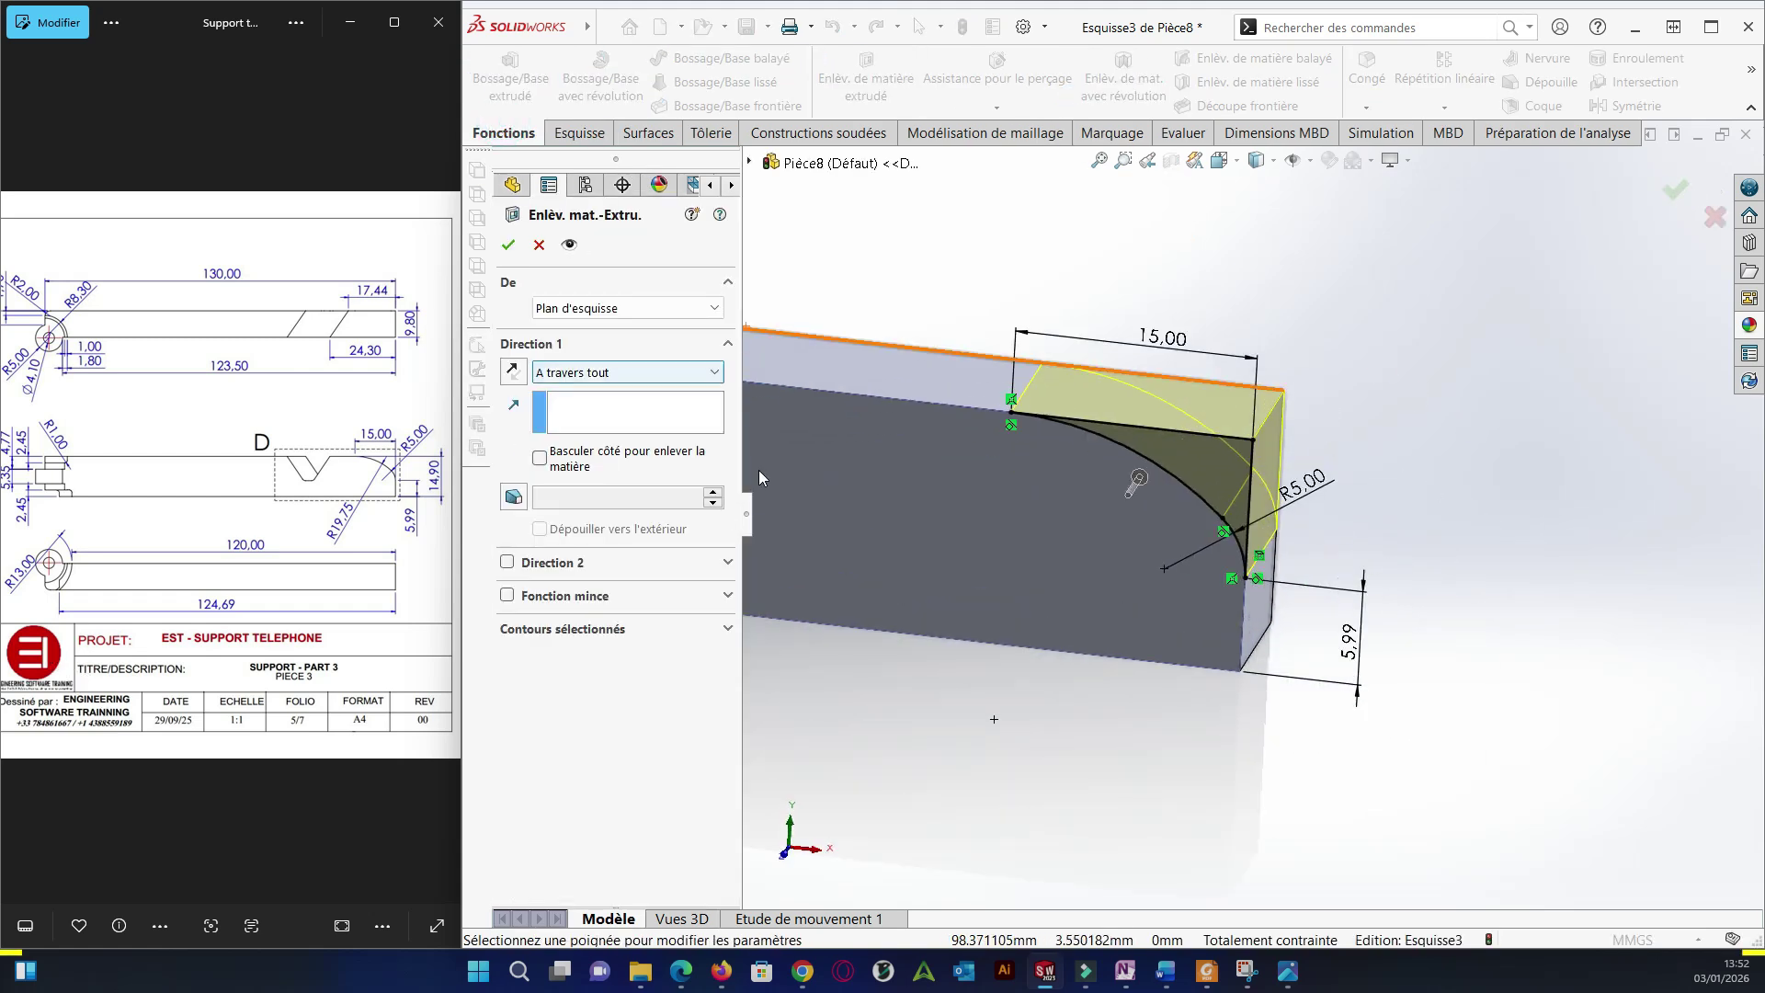
key(Return)
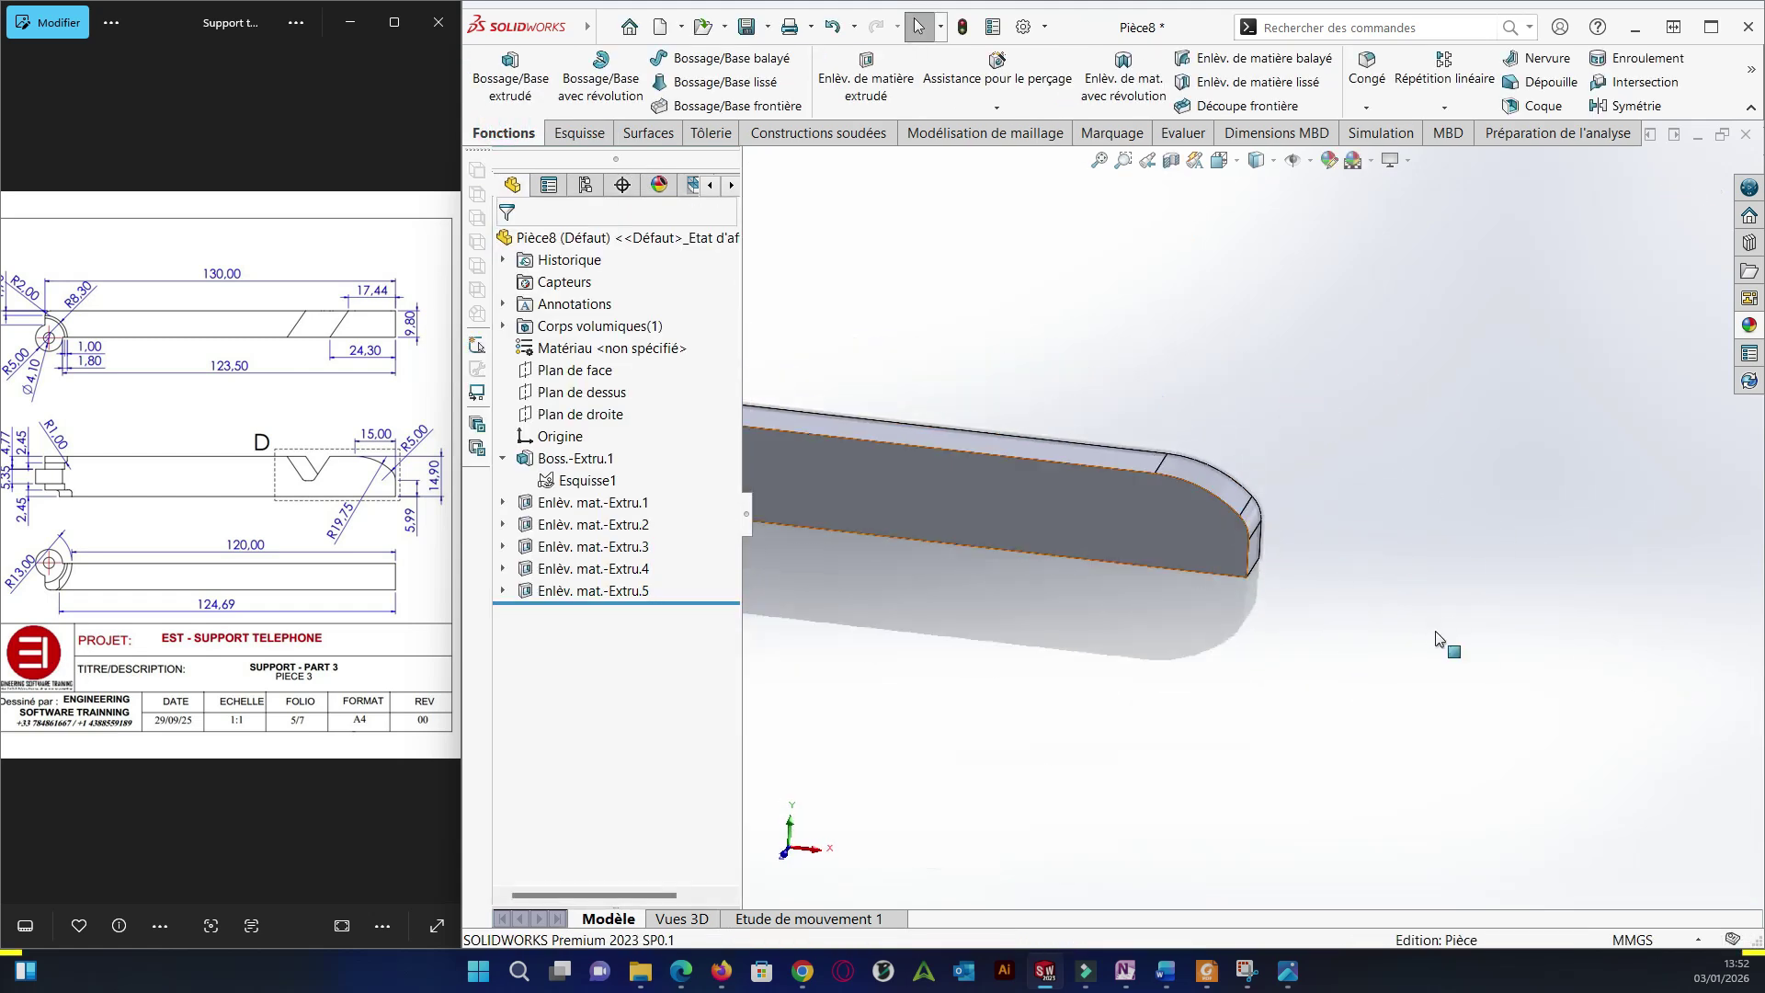
On the bar's top face, sketch a diagonal line across the width, its endpoints about 26.4 mm and 37.1 mm from the rounded end.
middle_drag(1400, 758, 1456, 578)
click(1333, 455)
click(1260, 374)
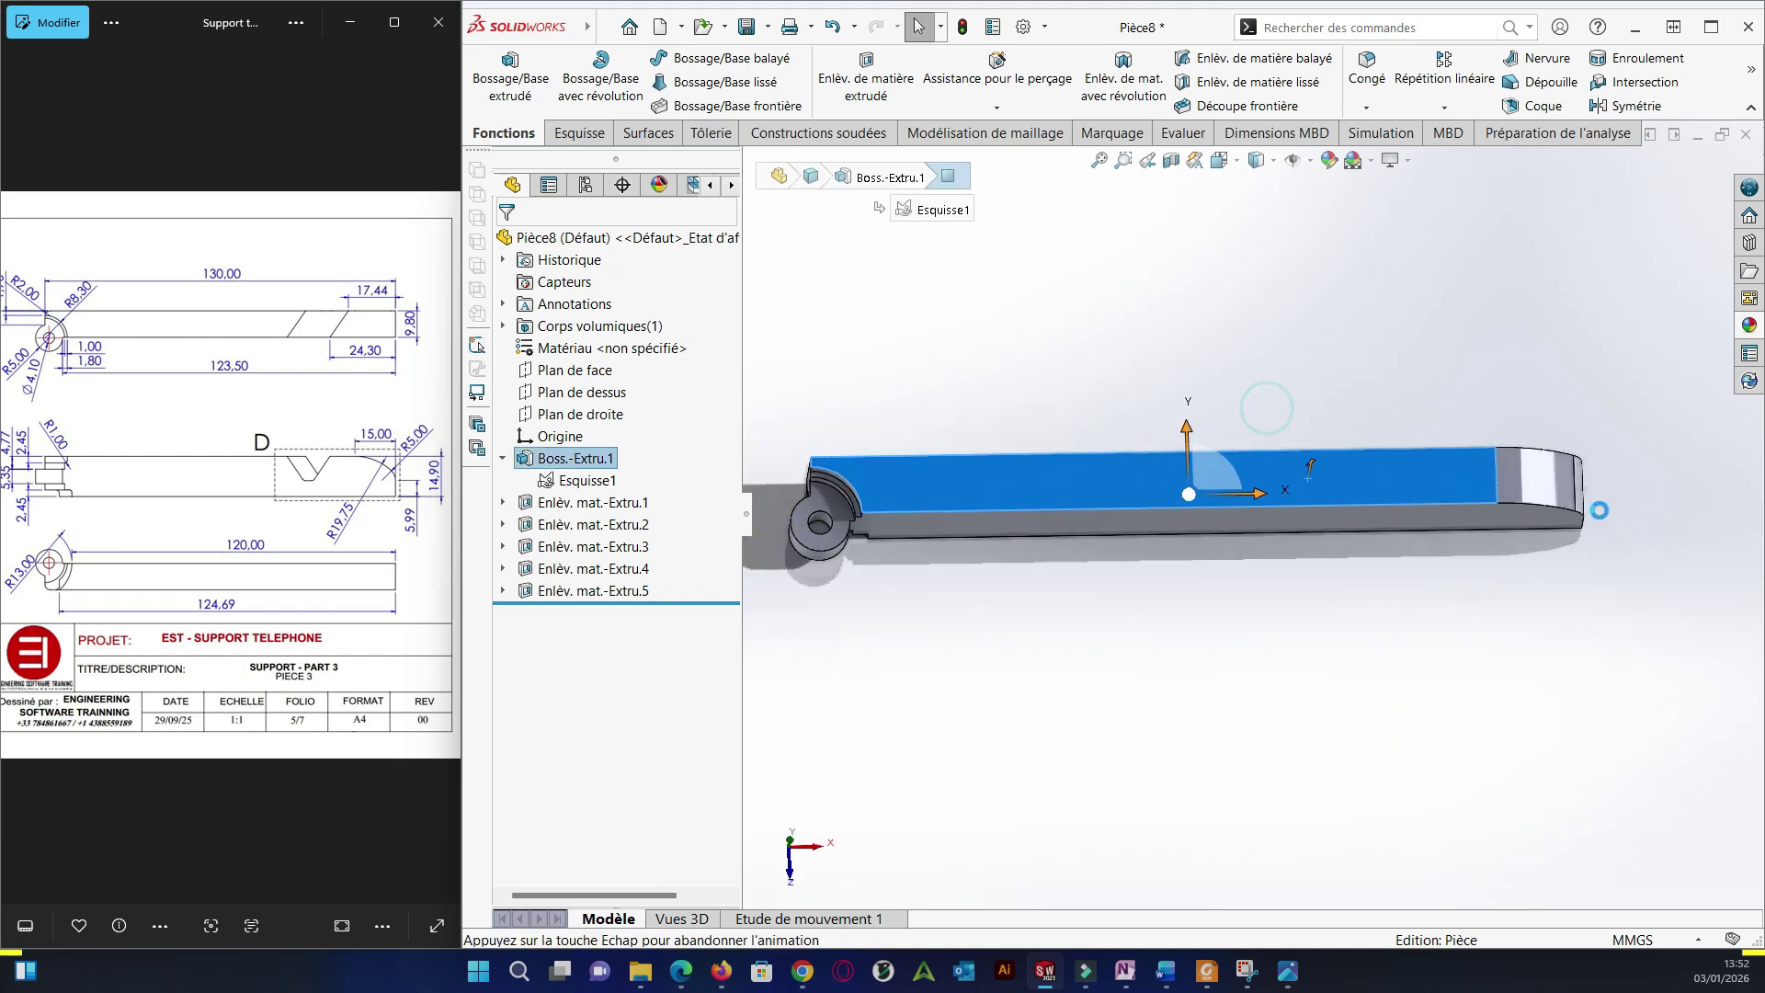
key(l)
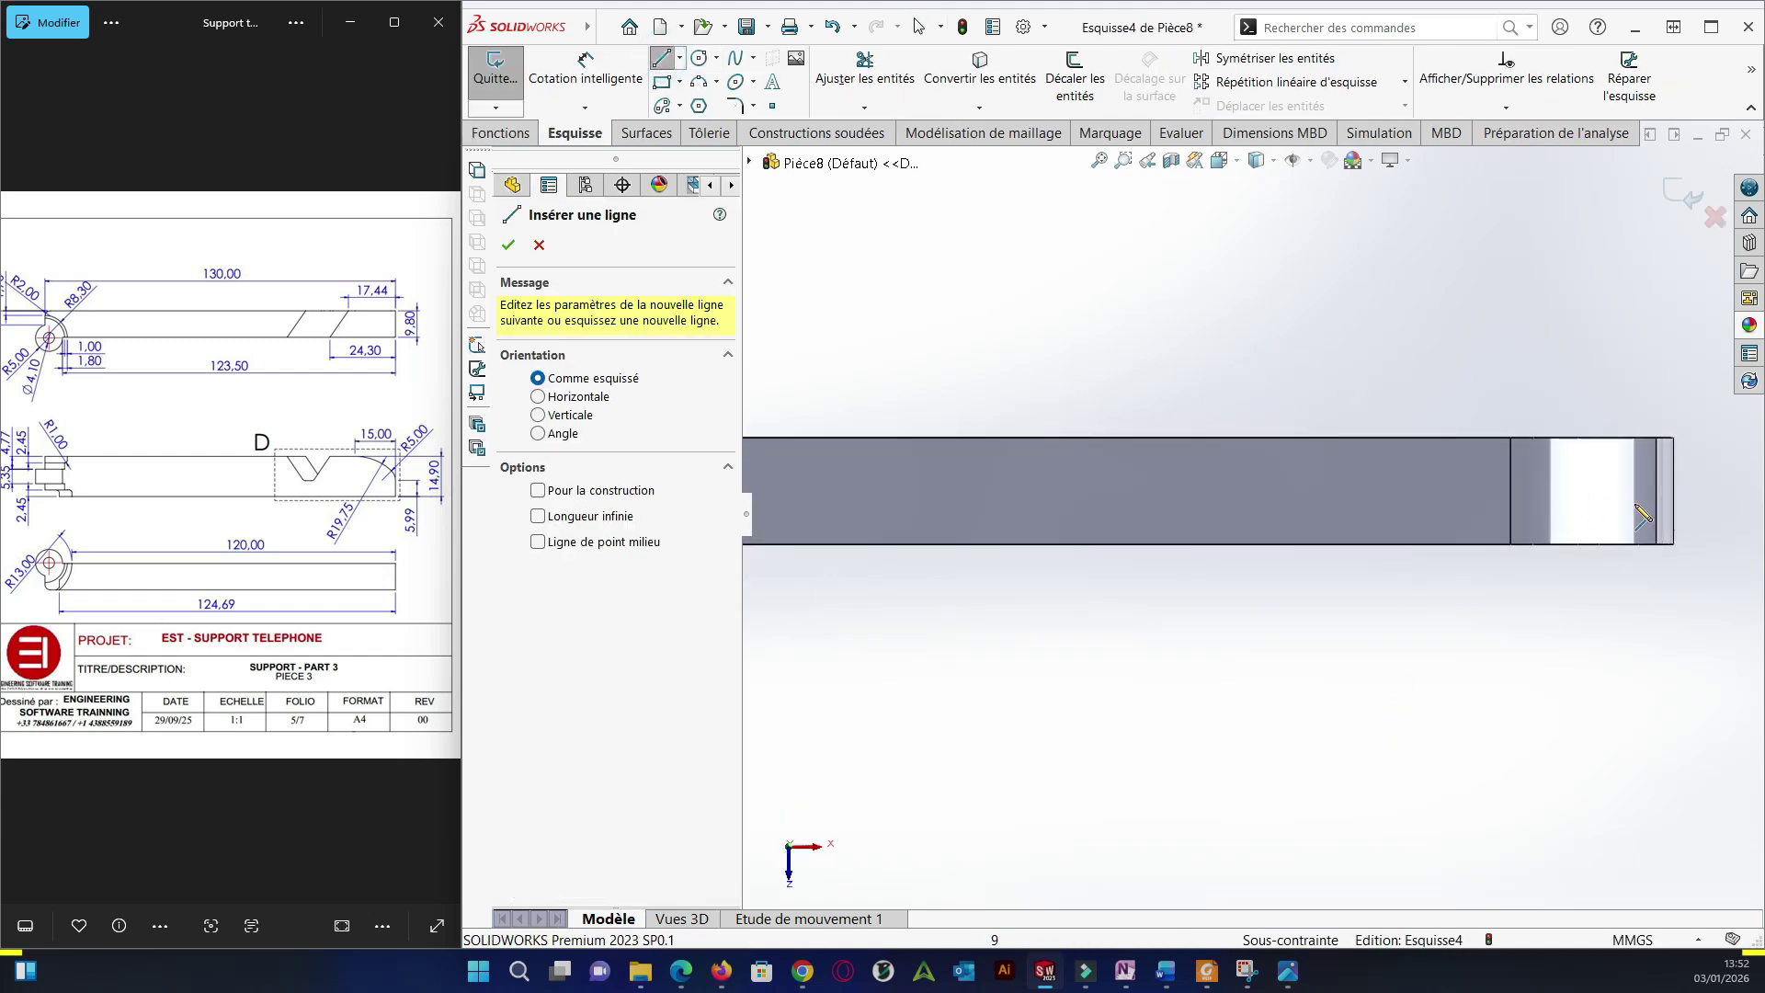
click(1386, 439)
click(1270, 545)
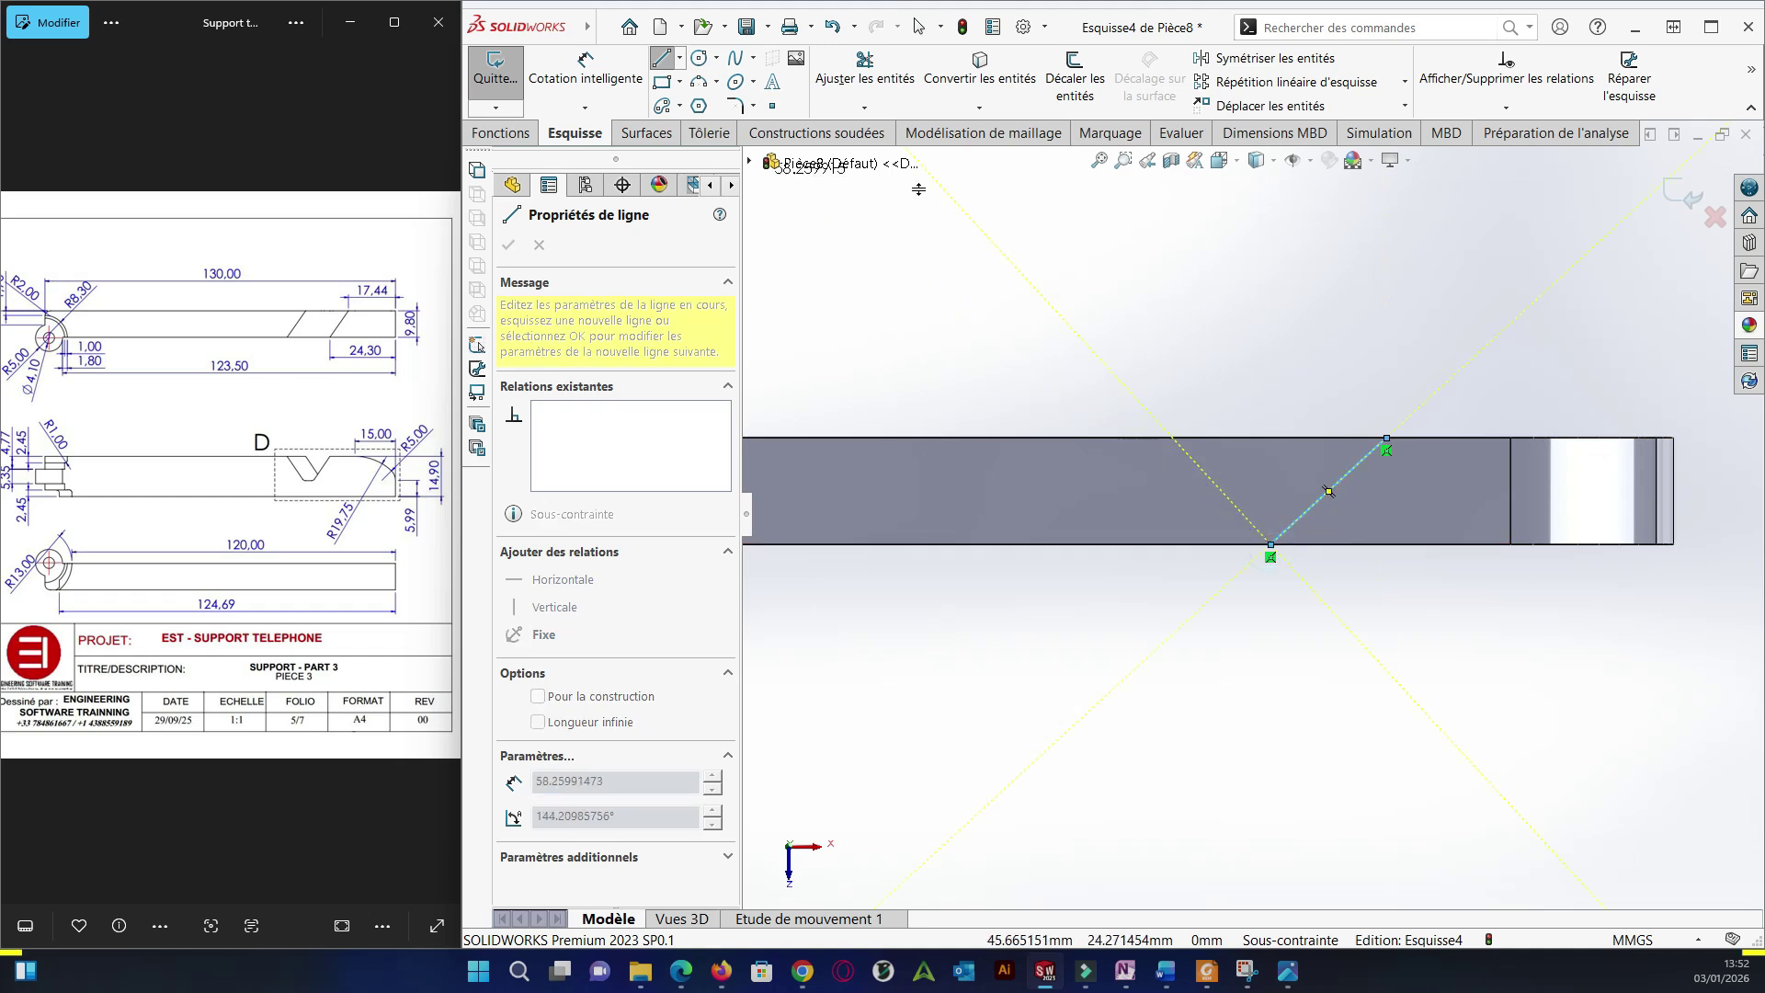
Dimension the distance from the diagonal line's endpoint nearer the rounded end to the bar's end as 17.44 mm.
key(d)
click(1386, 438)
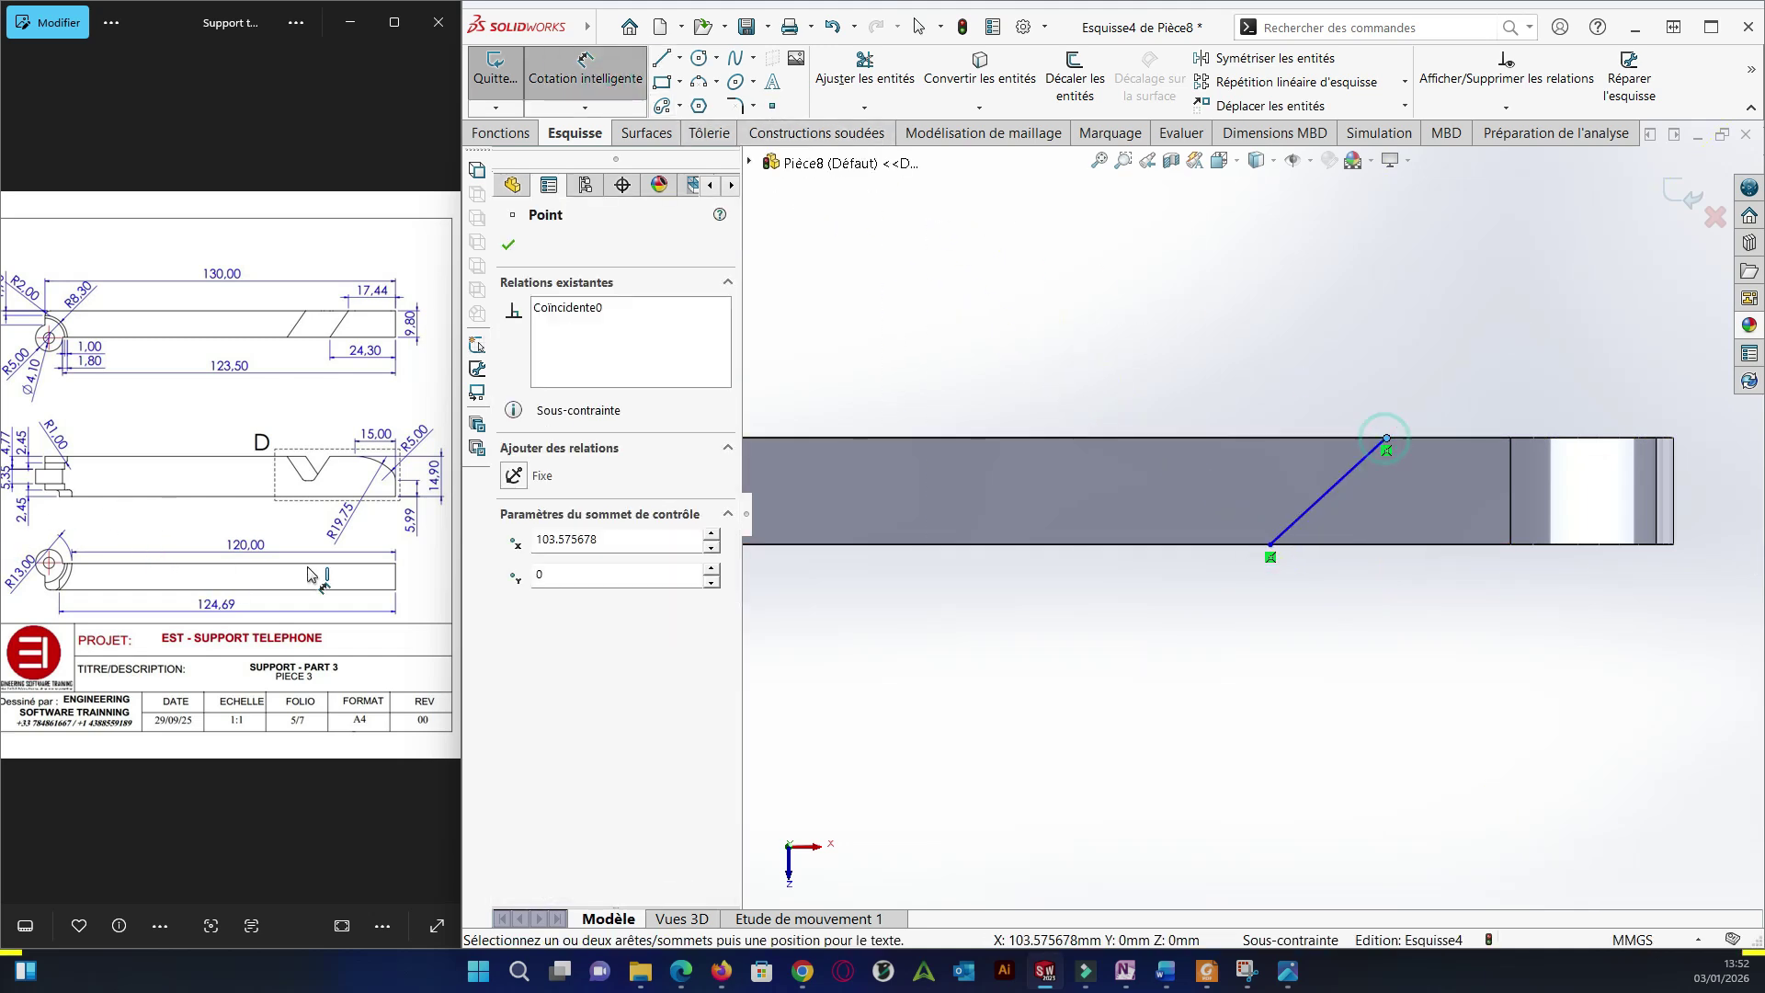
click(189, 476)
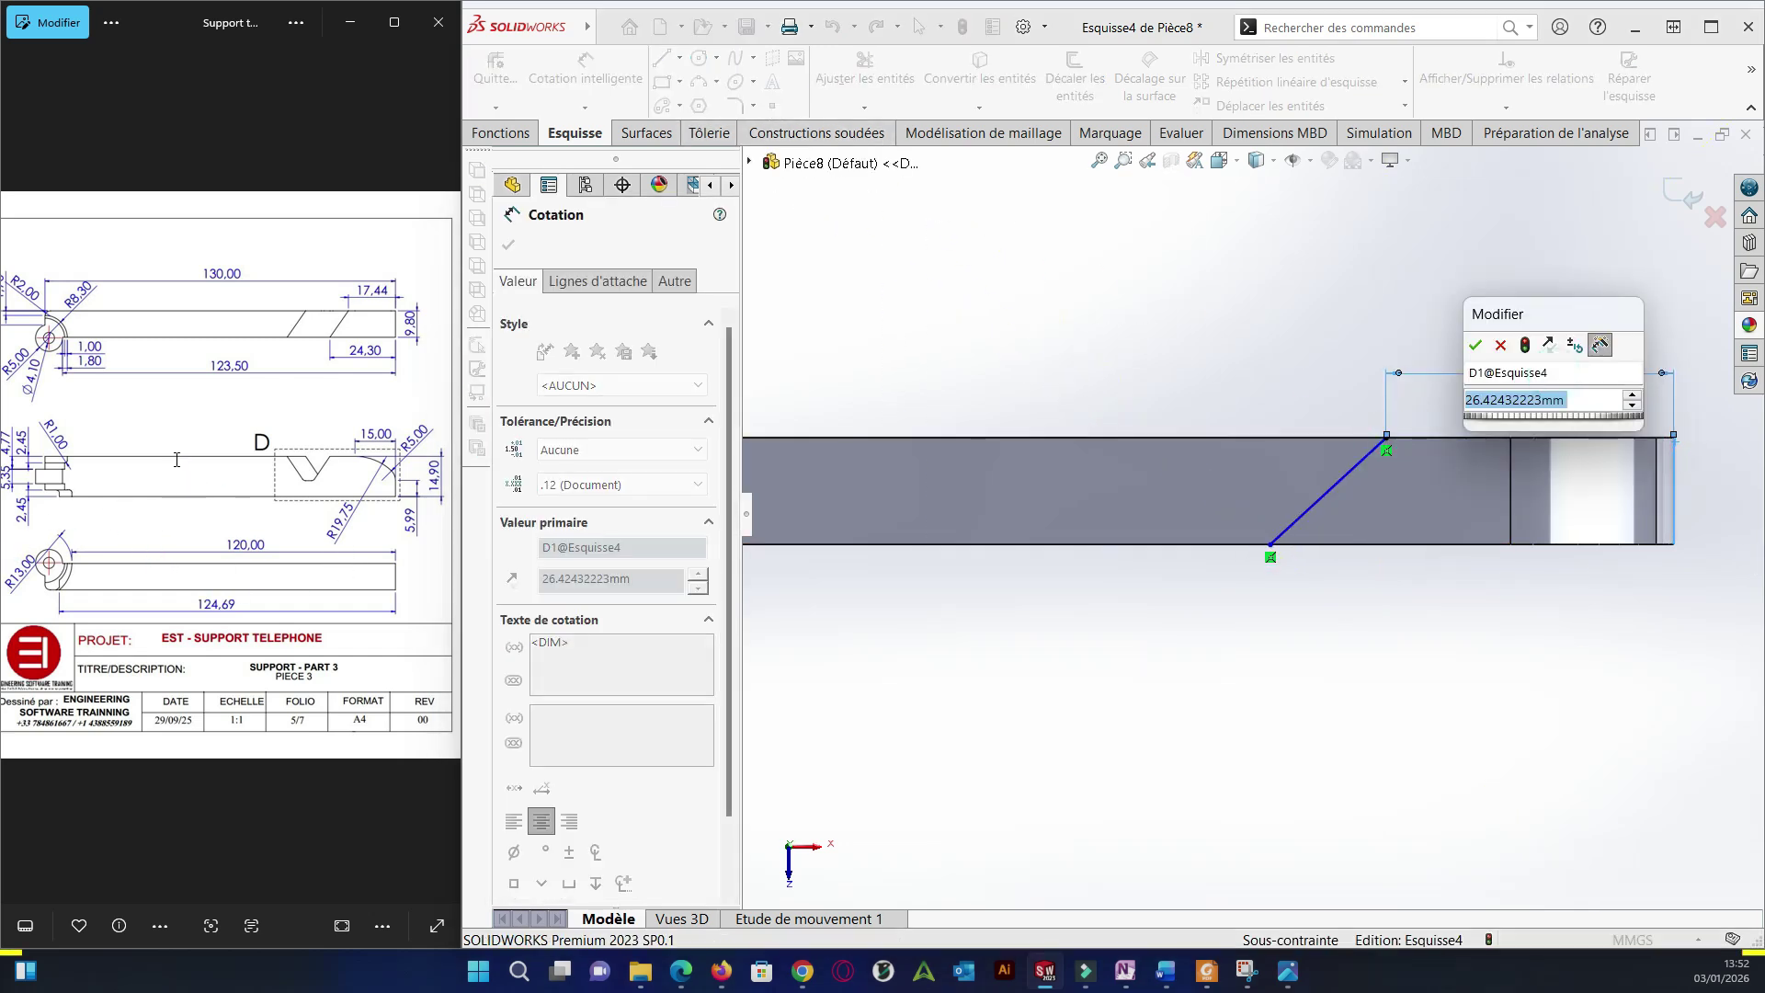
text(17.44)
key(Return)
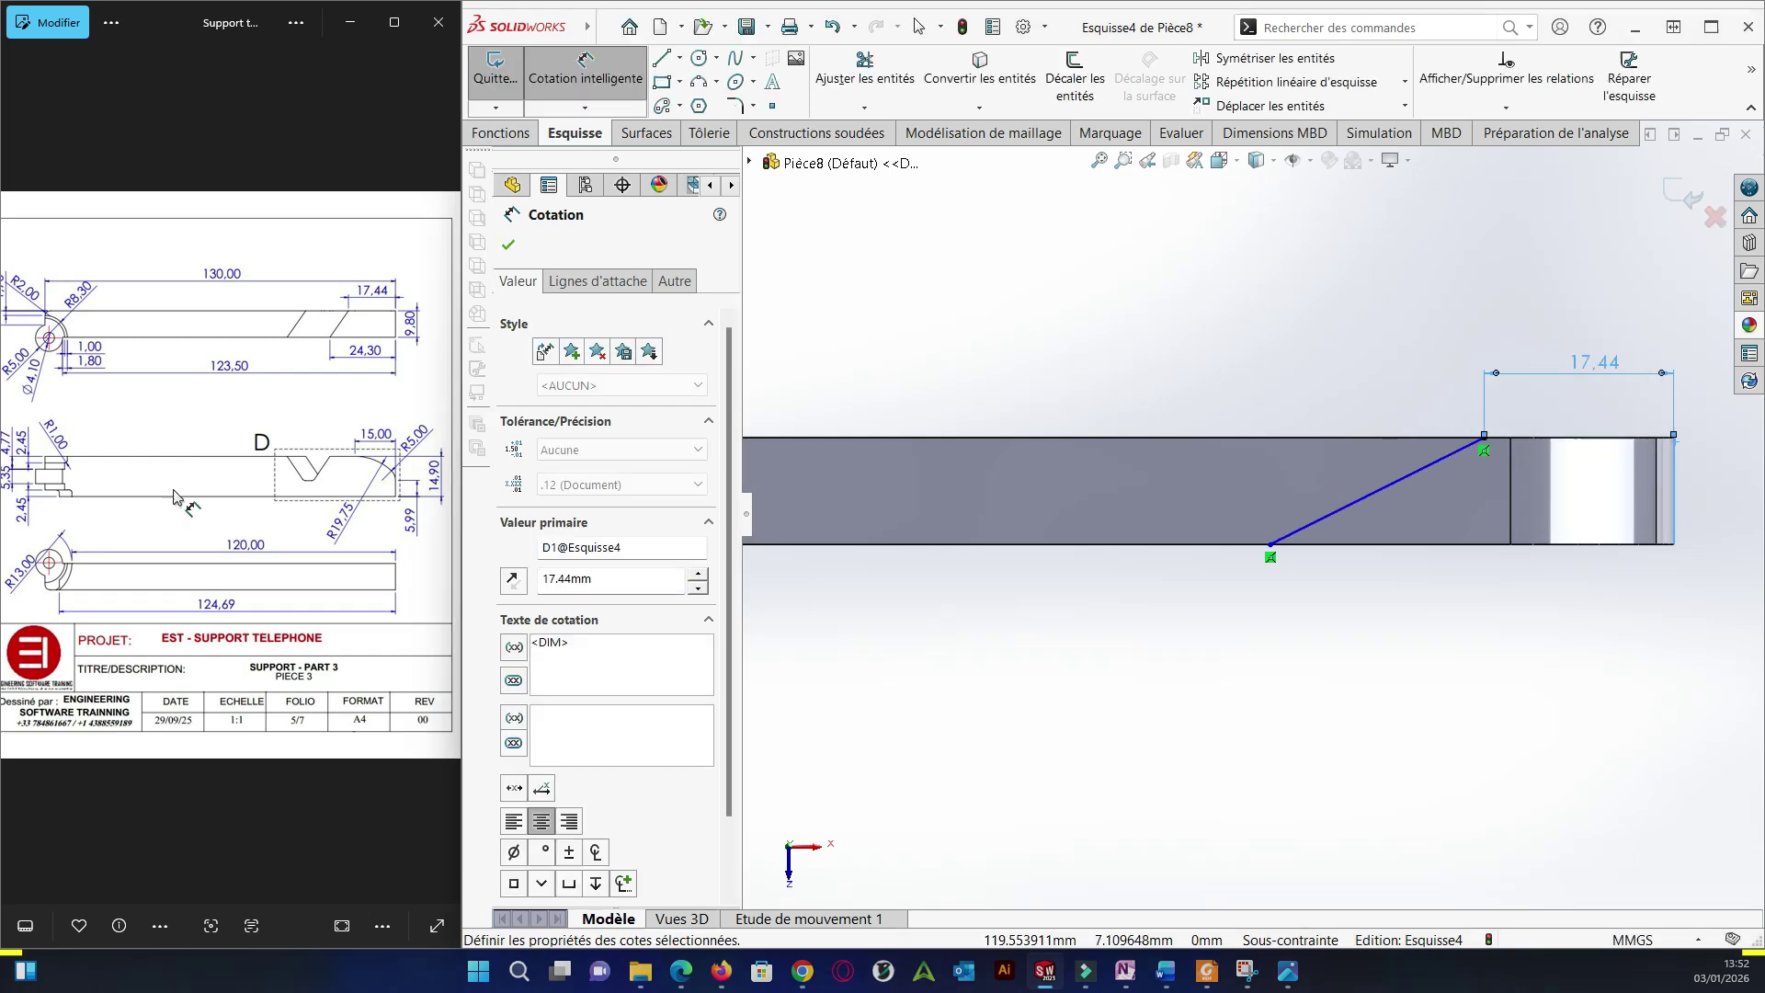
Dimension the diagonal line's other endpoint to the bar's rounded end as 24.3 mm, then finish the sketch.
click(1270, 544)
click(1672, 496)
click(130, 775)
text(24.3)
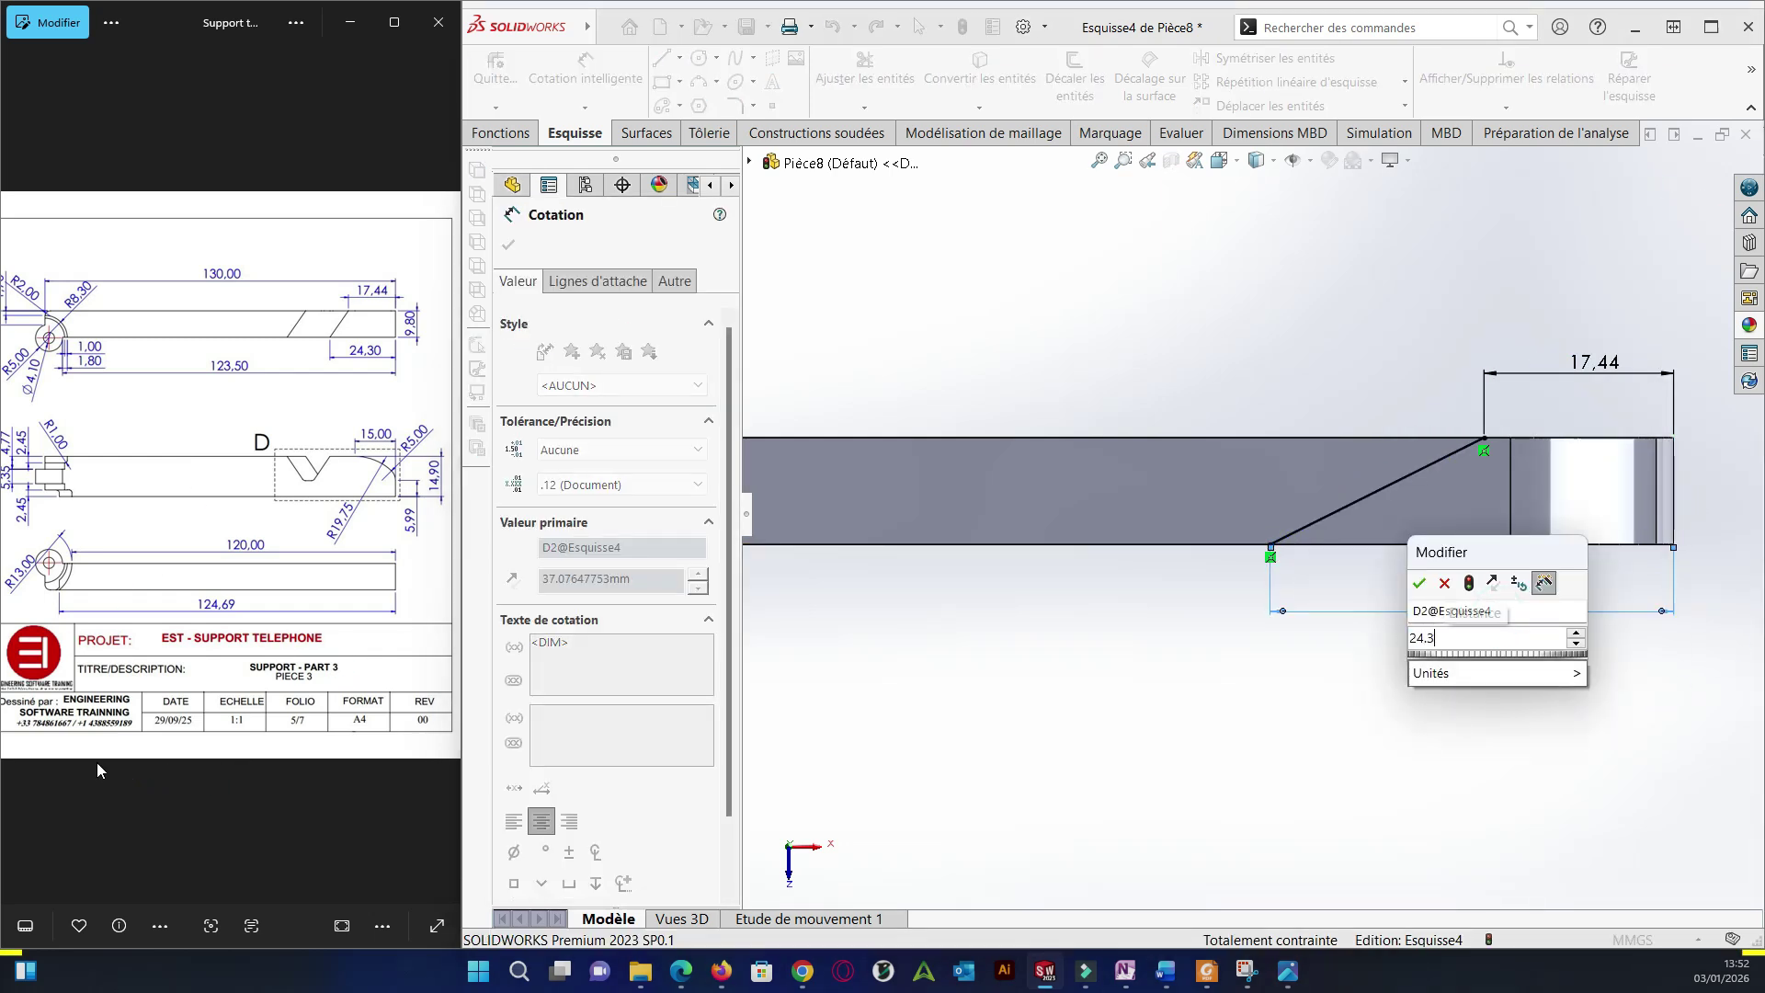
key(Return)
click(815, 261)
click(495, 66)
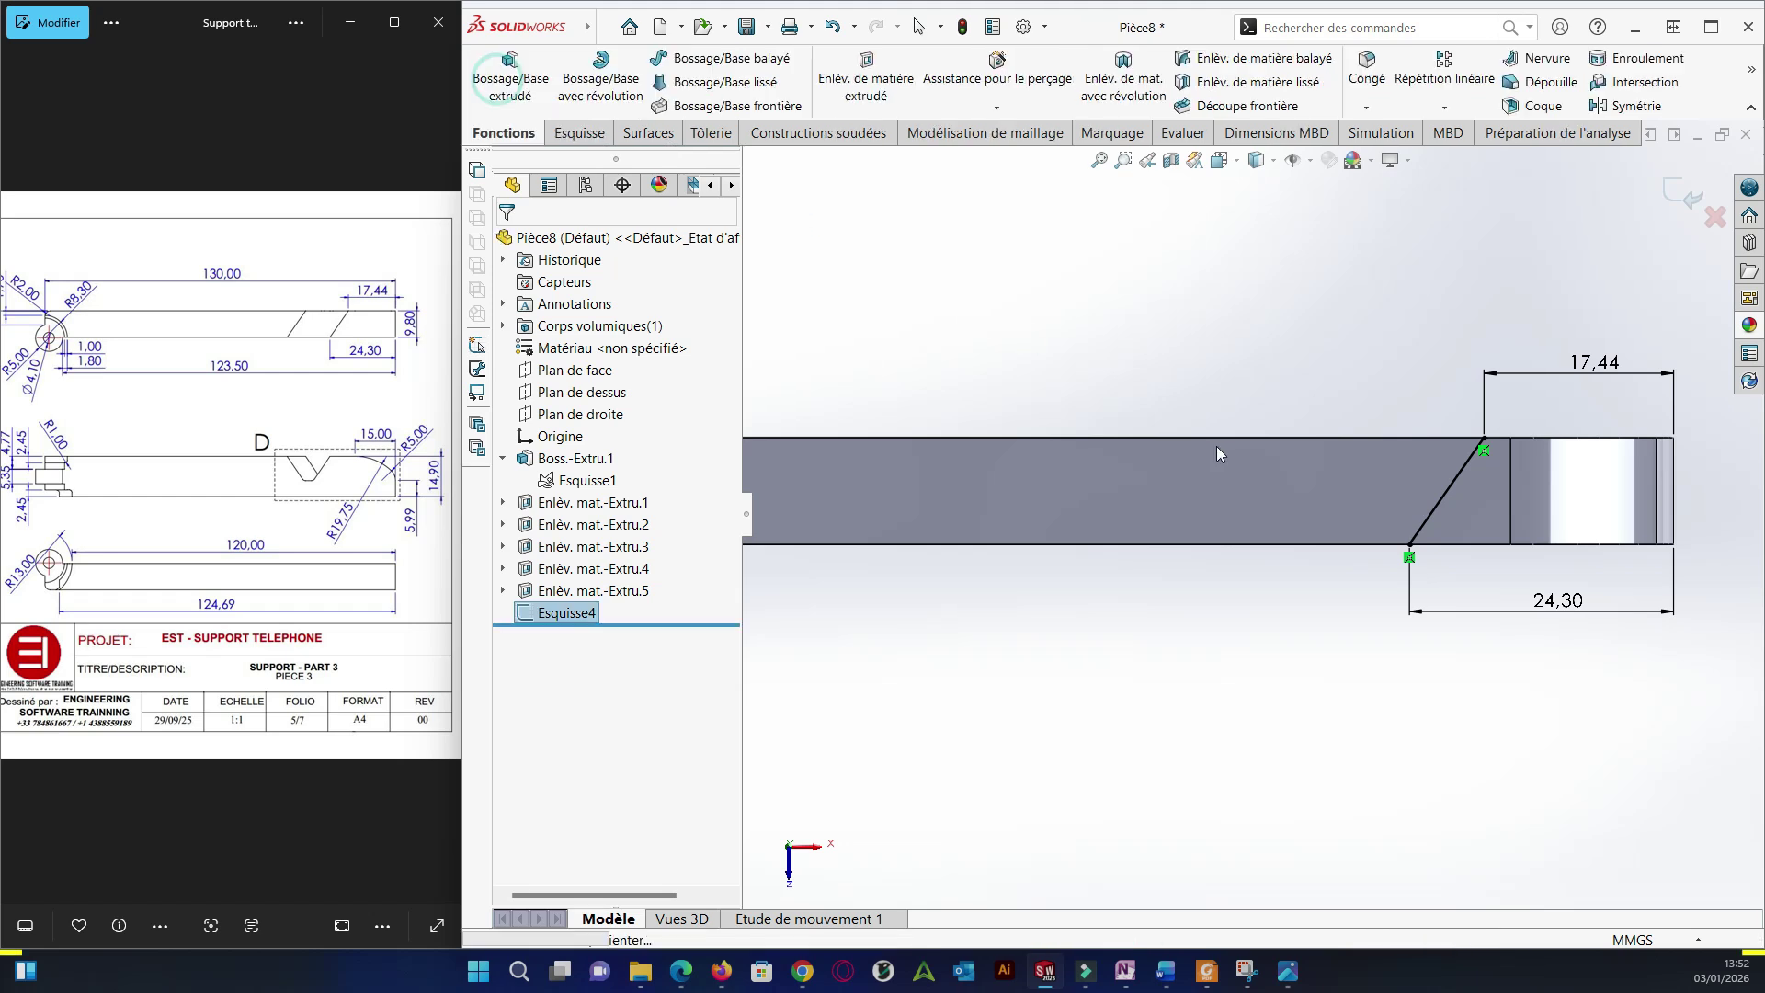
On the bar's long side face, sketch a closed tapered trapezoid below the upper edge, about 16.5 mm wide at the top, starting at the diagonal line's end.
click(975, 514)
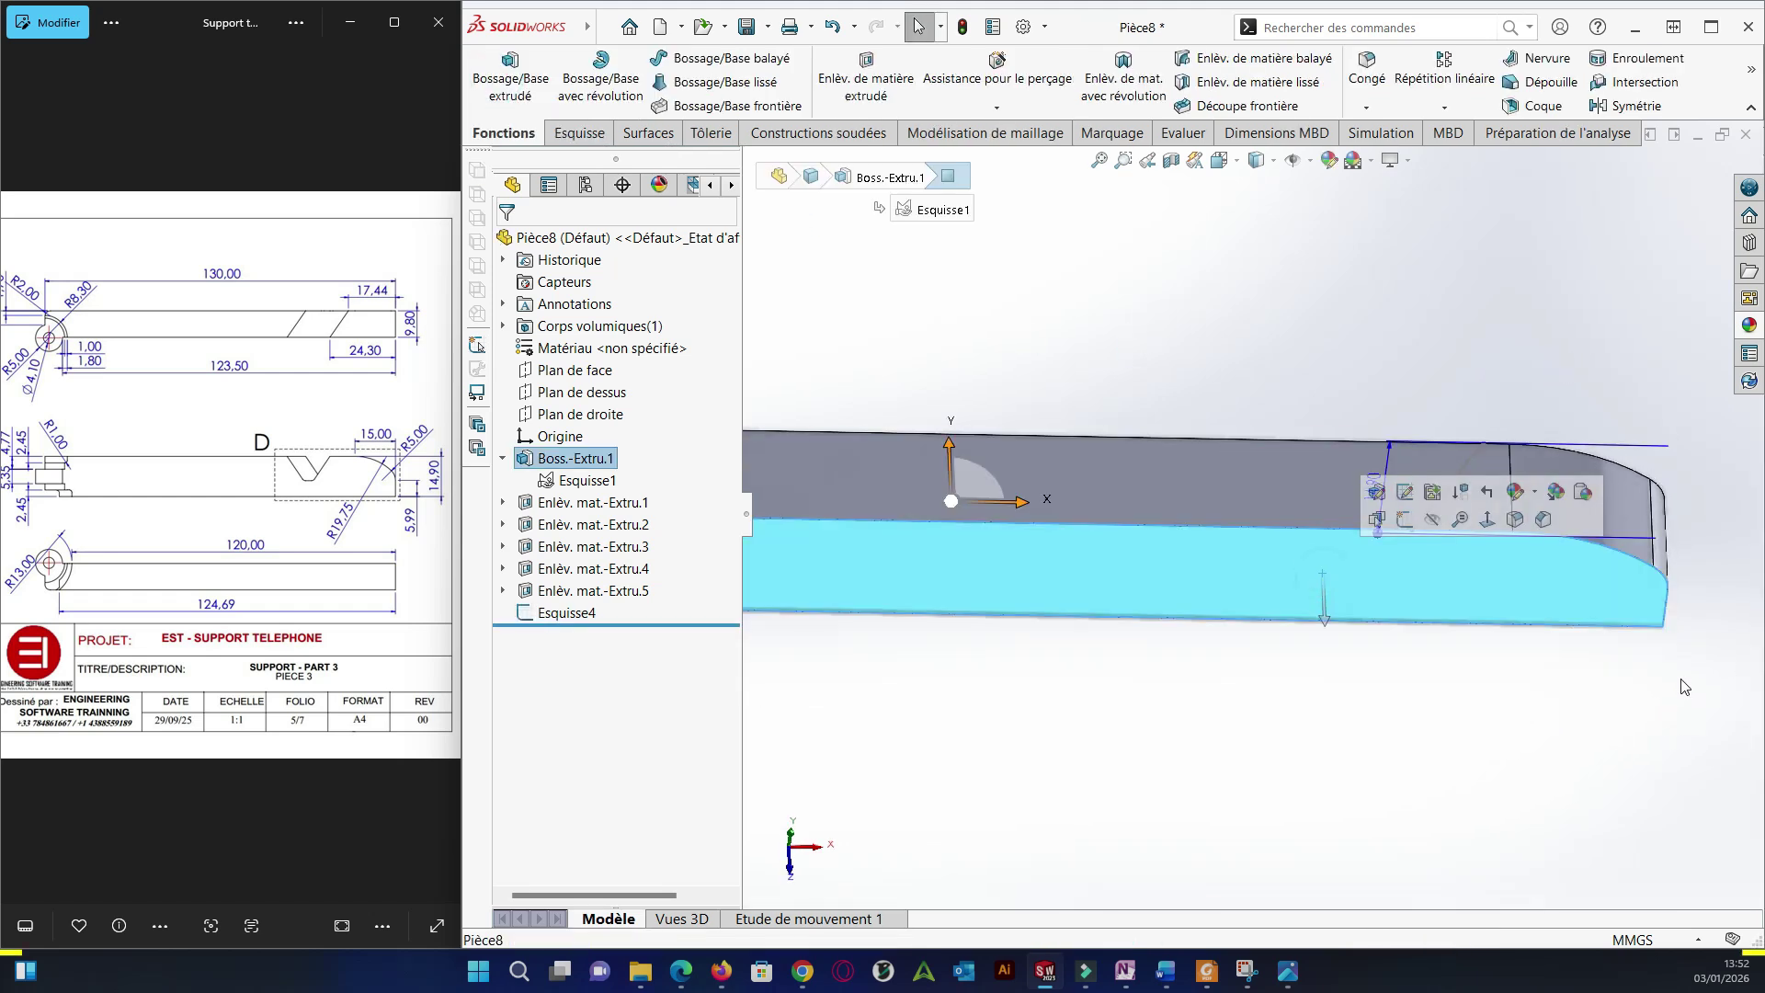
click(984, 485)
scroll(384, 514, down, 3)
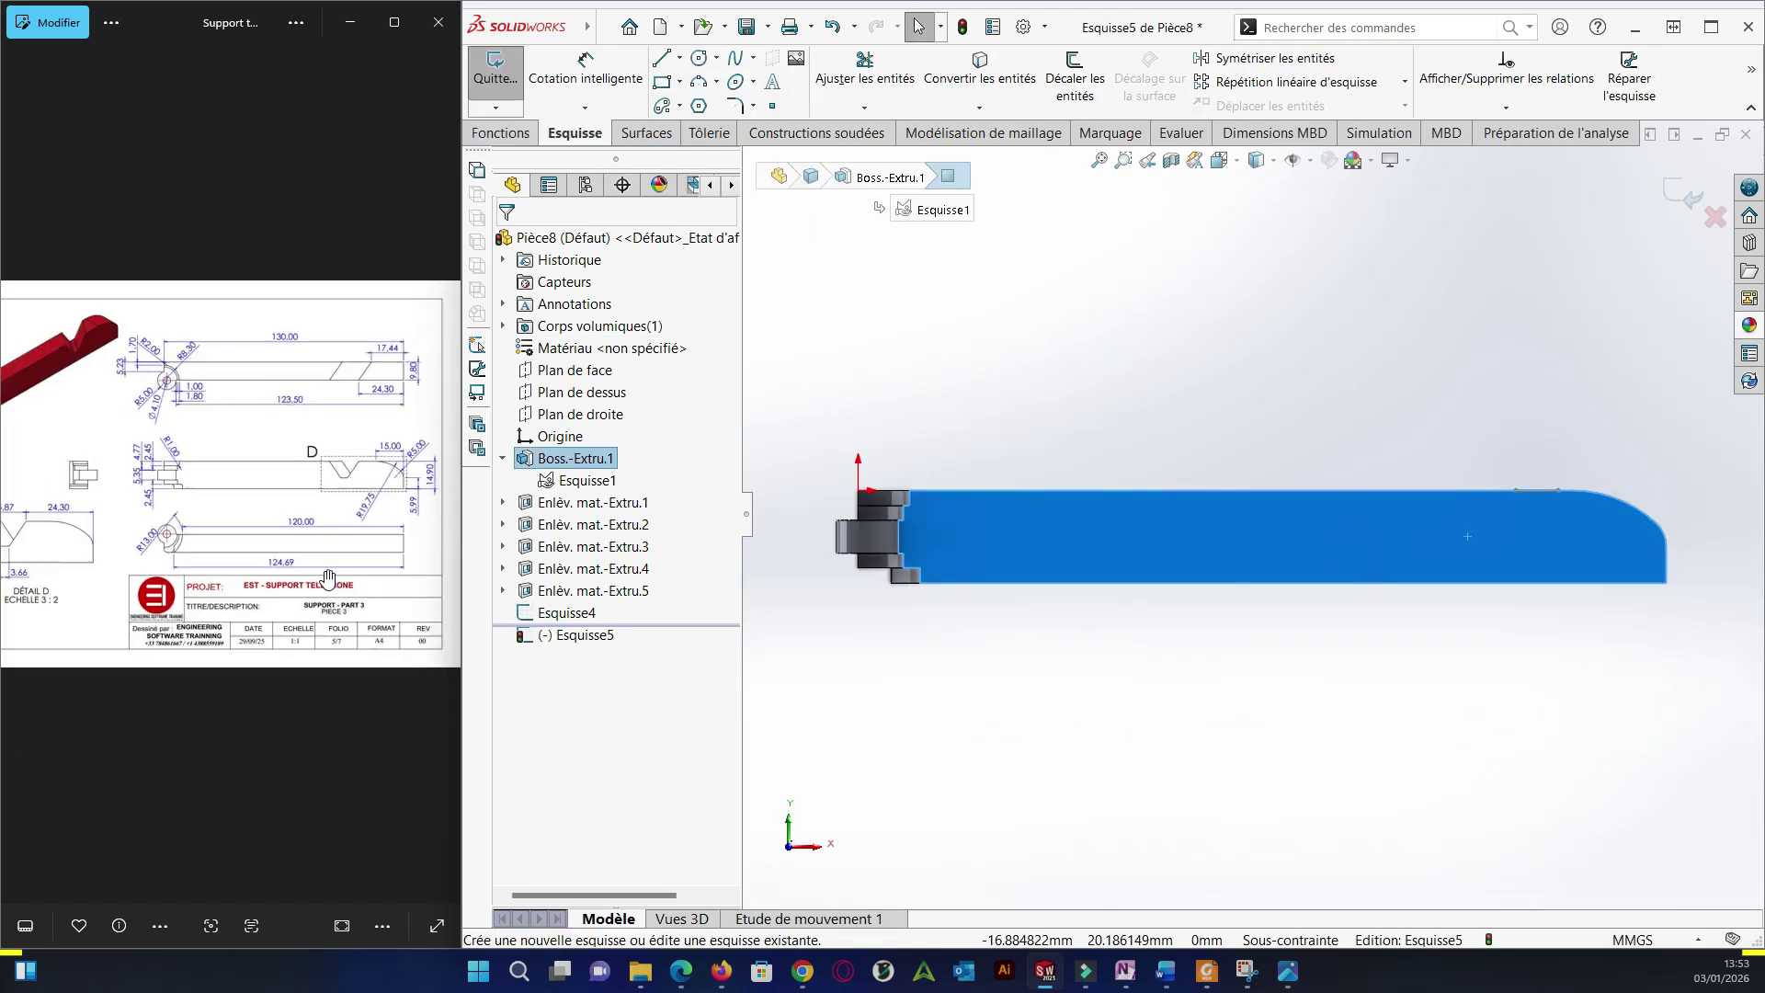
drag(327, 575, 410, 591)
scroll(186, 621, up, 4)
drag(220, 671, 262, 710)
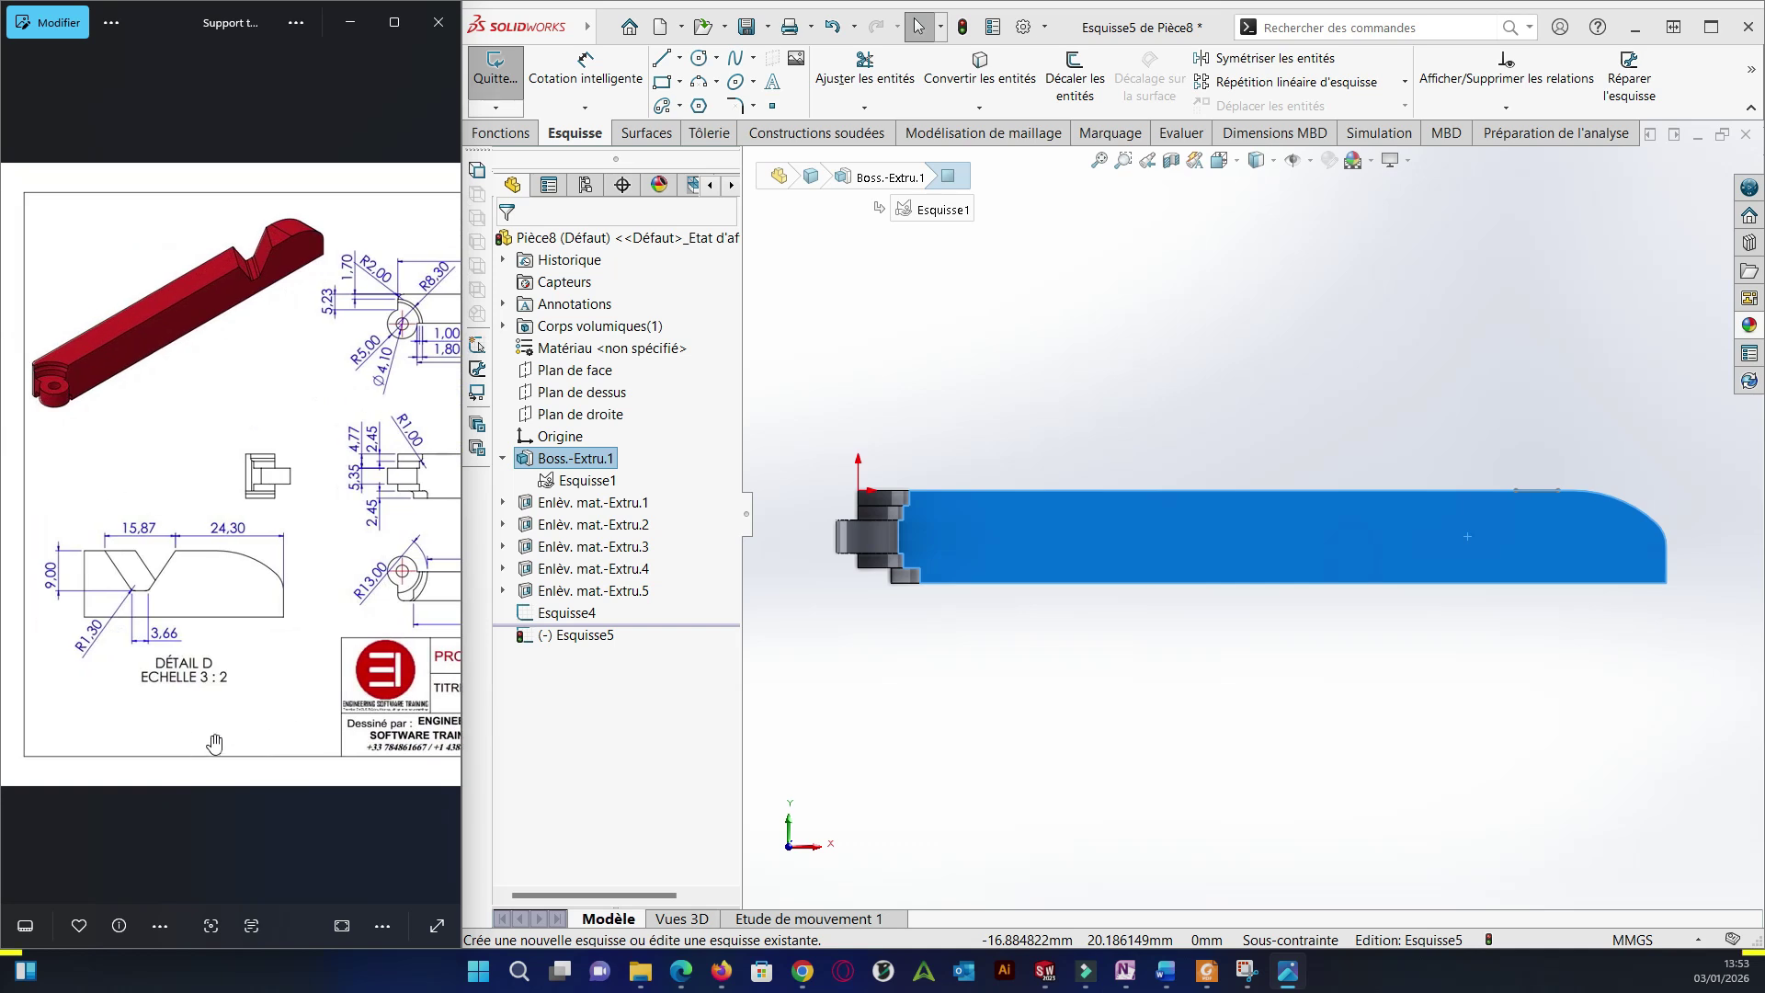
click(661, 58)
scroll(1627, 533, down, 5)
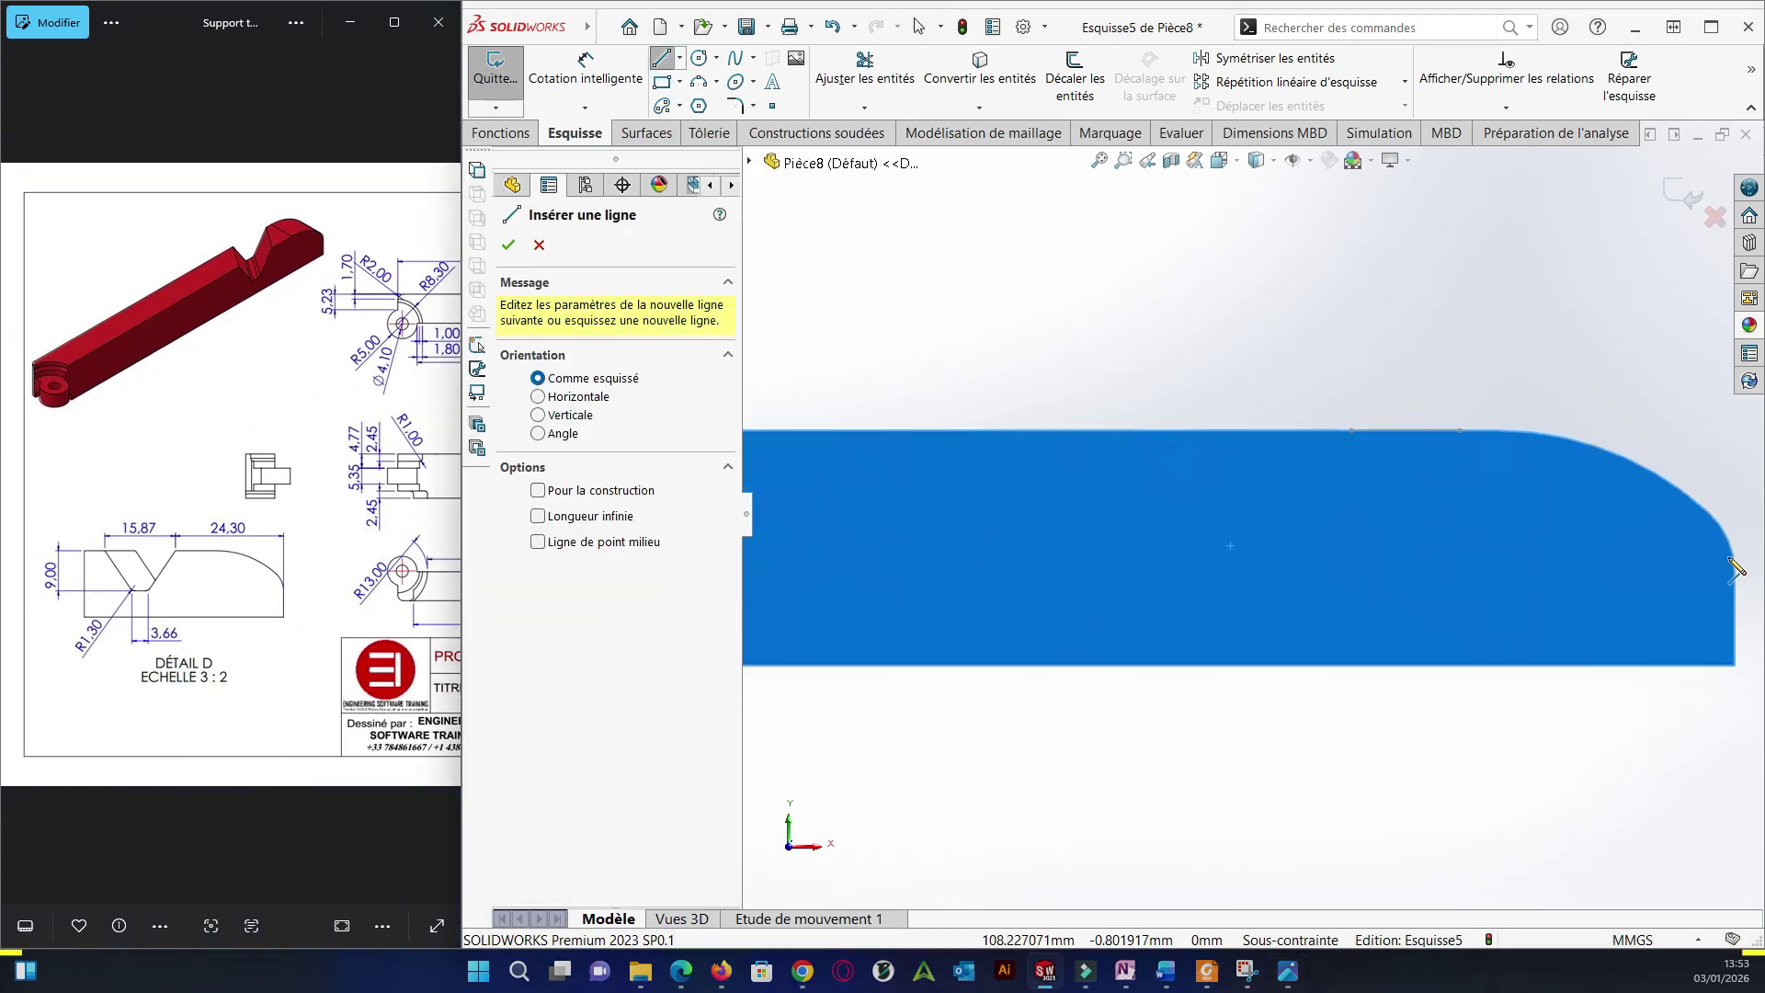
click(1351, 431)
click(1303, 536)
click(1156, 536)
click(1090, 430)
click(1350, 430)
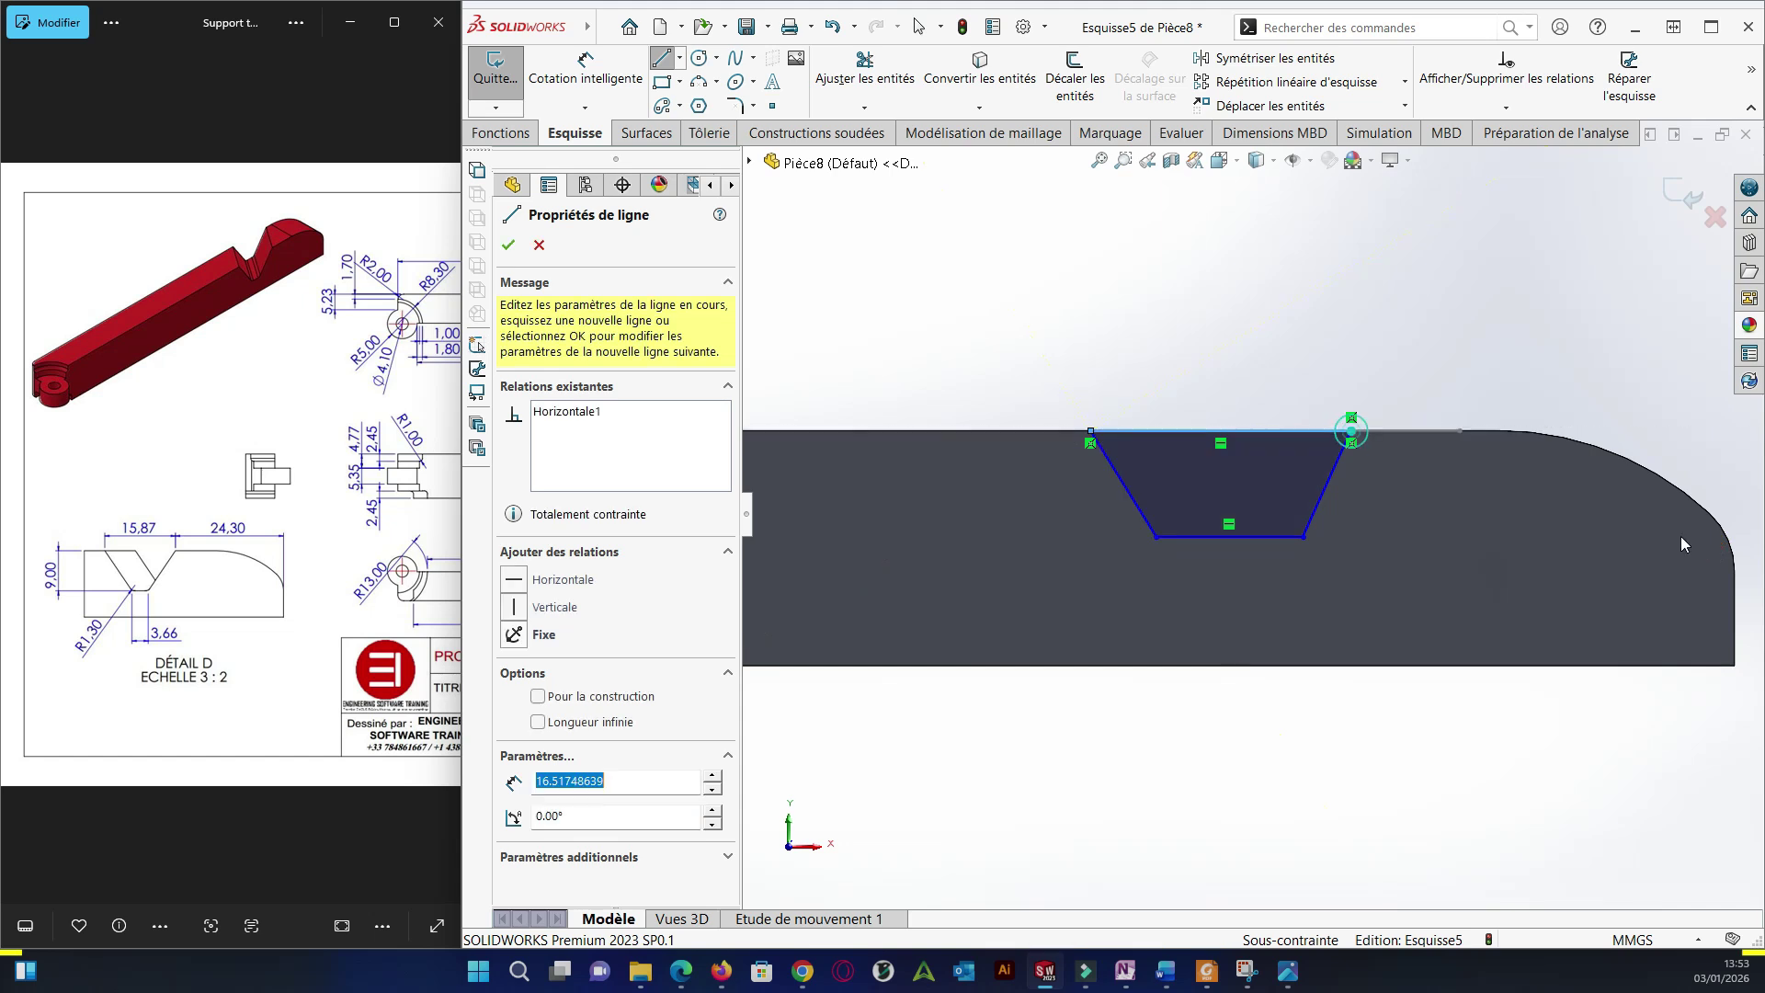
right_click(1005, 258)
click(1056, 273)
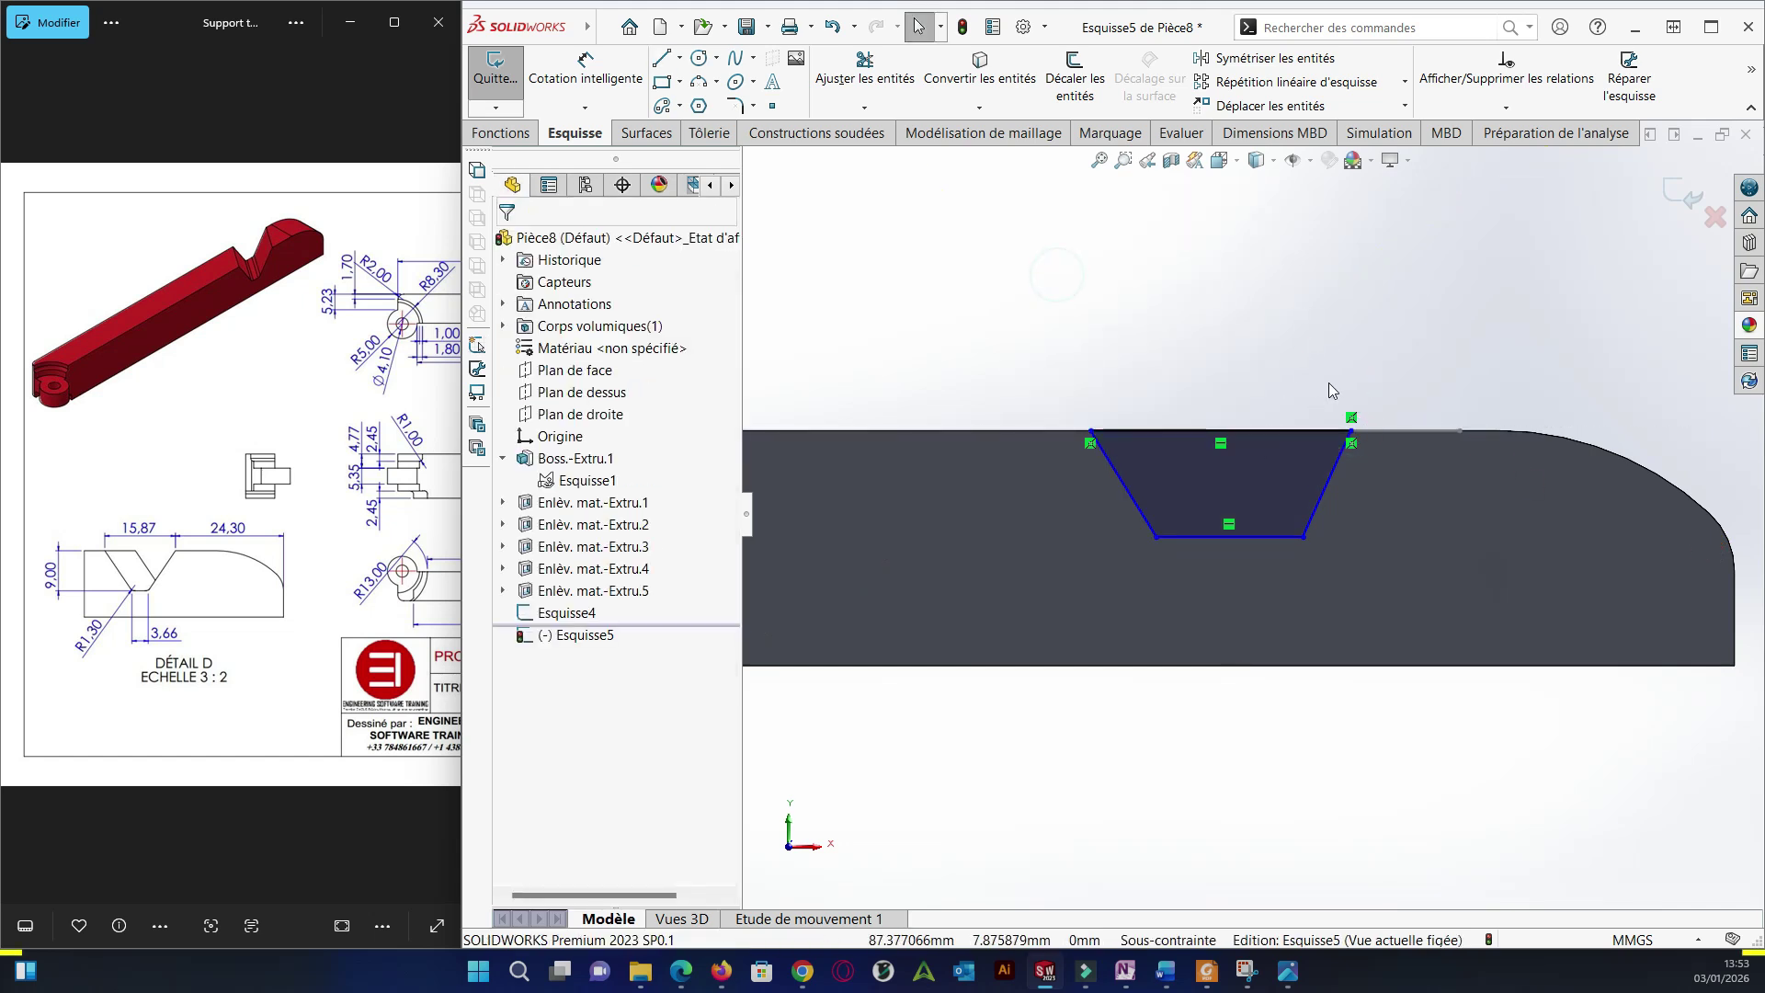
Dimension the trapezoid's upper corner nearer the rounded end to the bar's end as 24.30 mm.
scroll(1331, 395, up, 2)
click(588, 75)
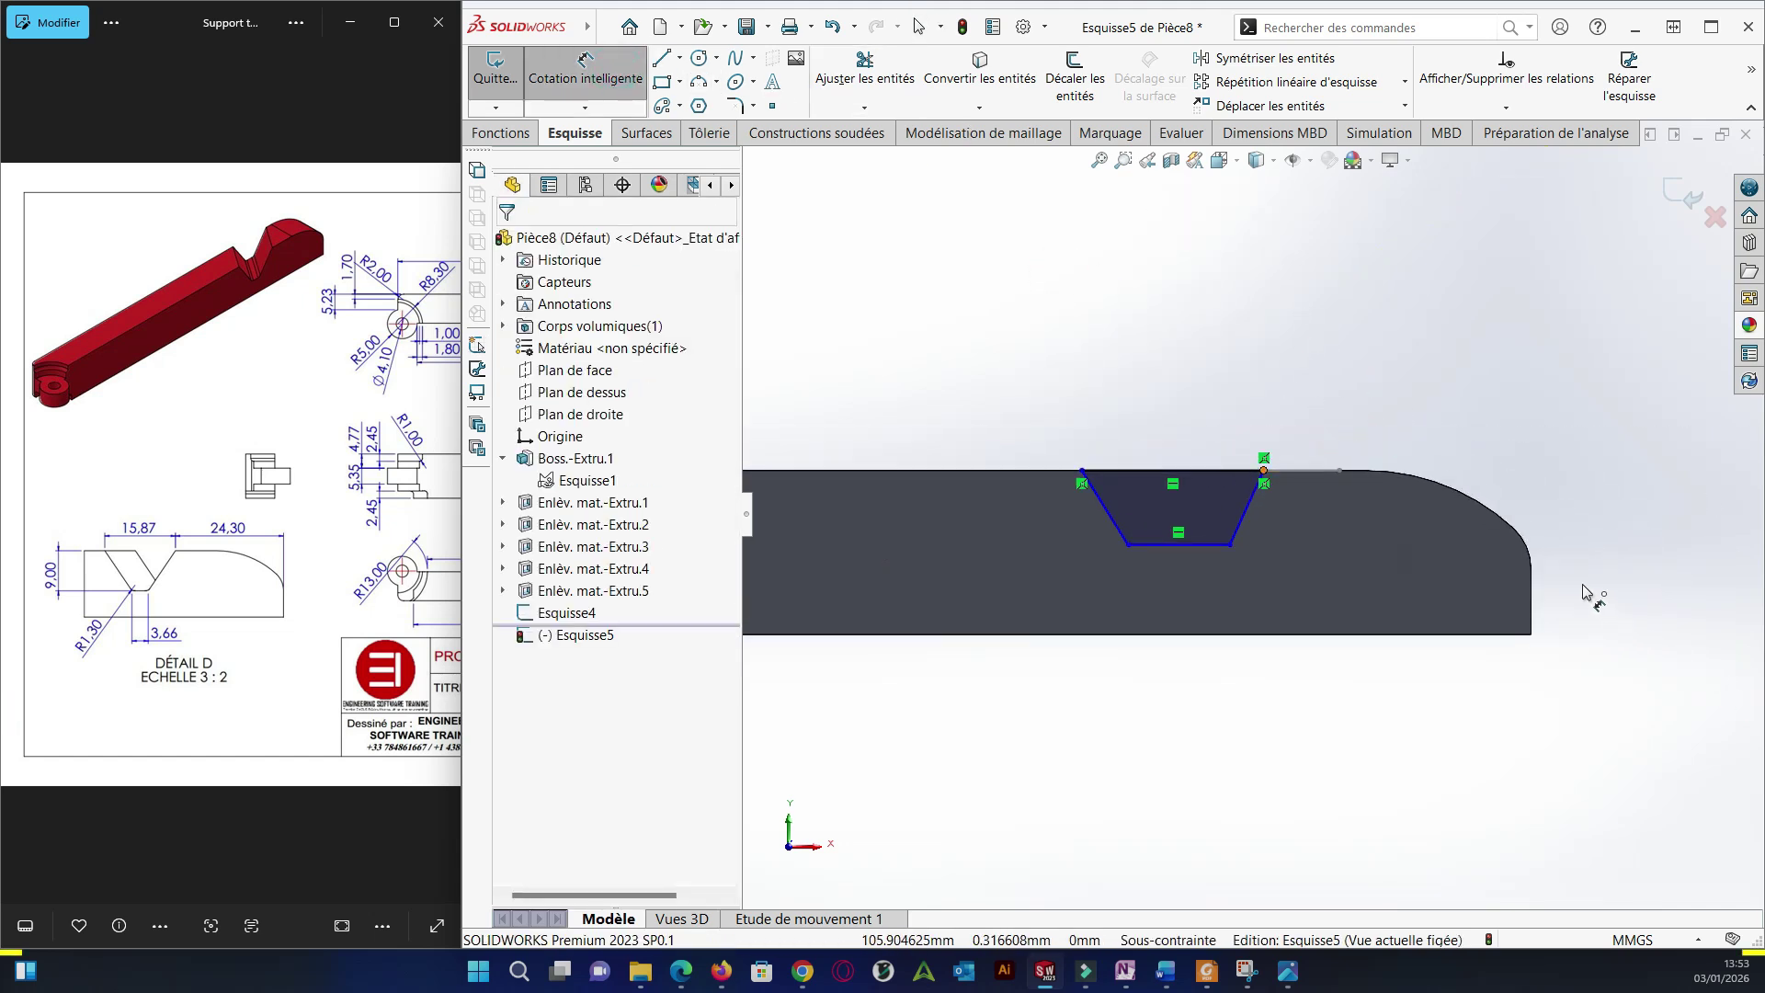
click(1263, 470)
click(1700, 494)
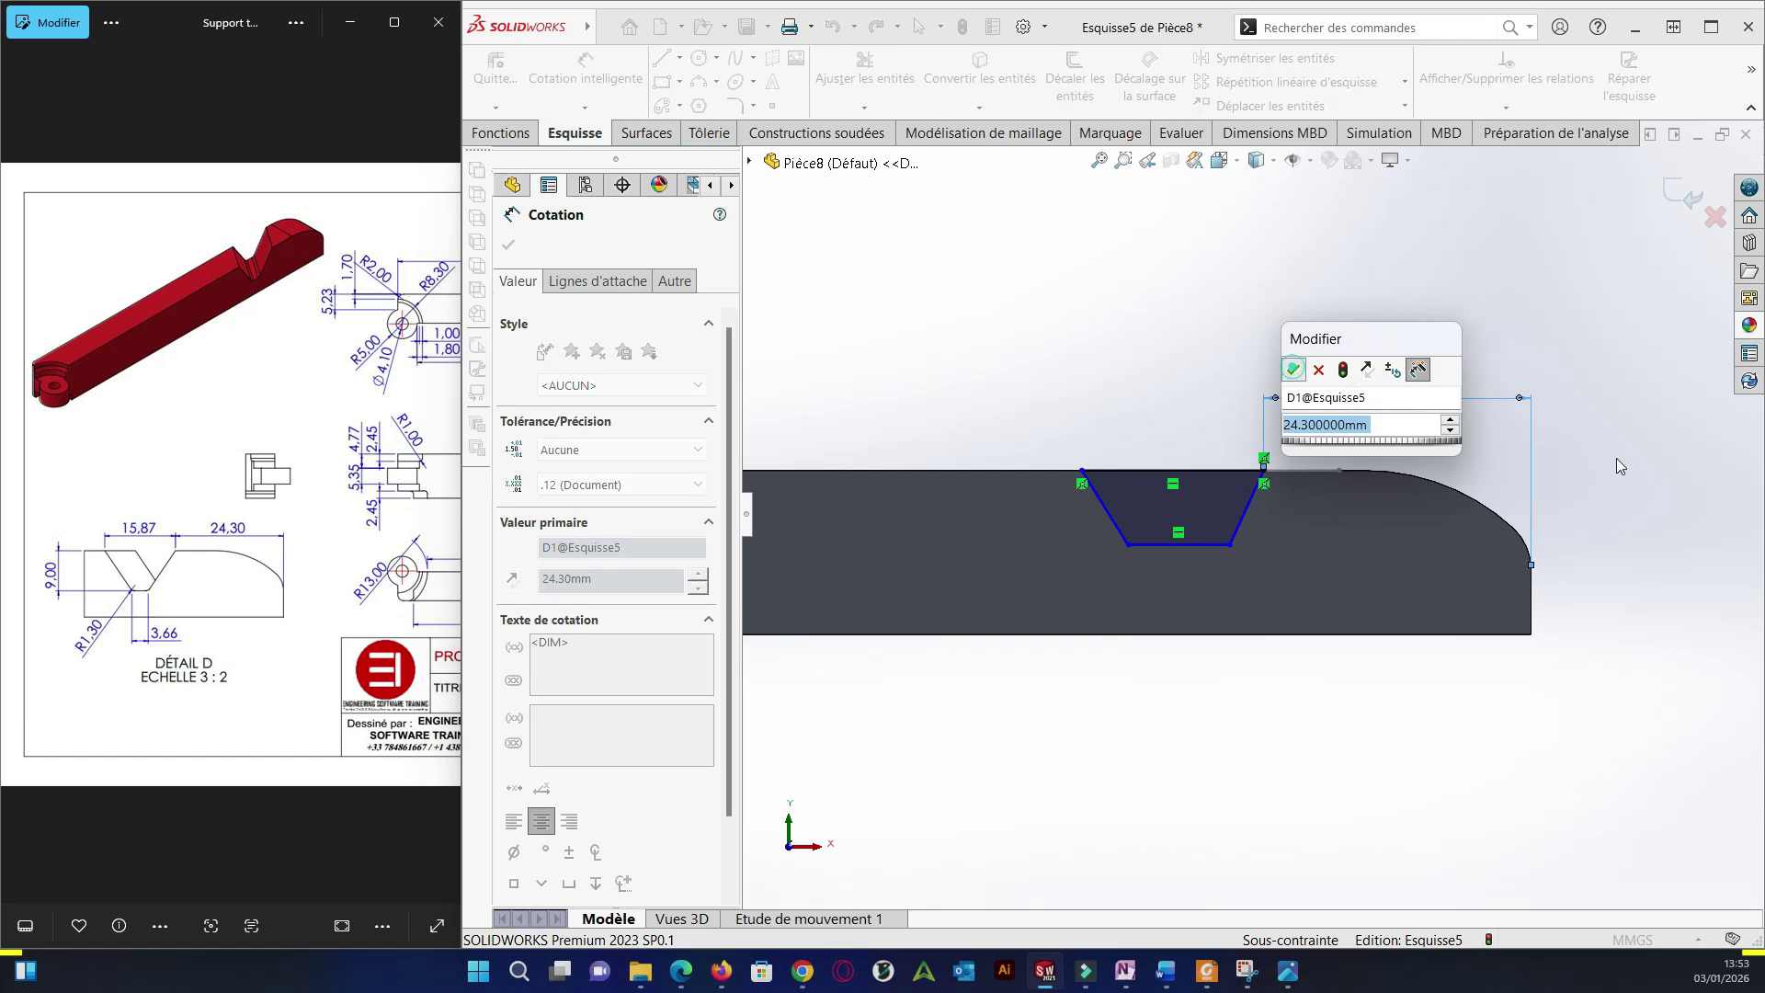
key(Return)
Draw a vertical centerline from the midpoint of the trapezoid's bottom edge up past the bar's upper edge.
key(l)
click(679, 59)
click(710, 105)
click(1180, 545)
click(1180, 300)
right_click(1239, 314)
click(1259, 323)
Make the trapezoid's two slanted sides symmetric about the vertical centerline.
click(1248, 505)
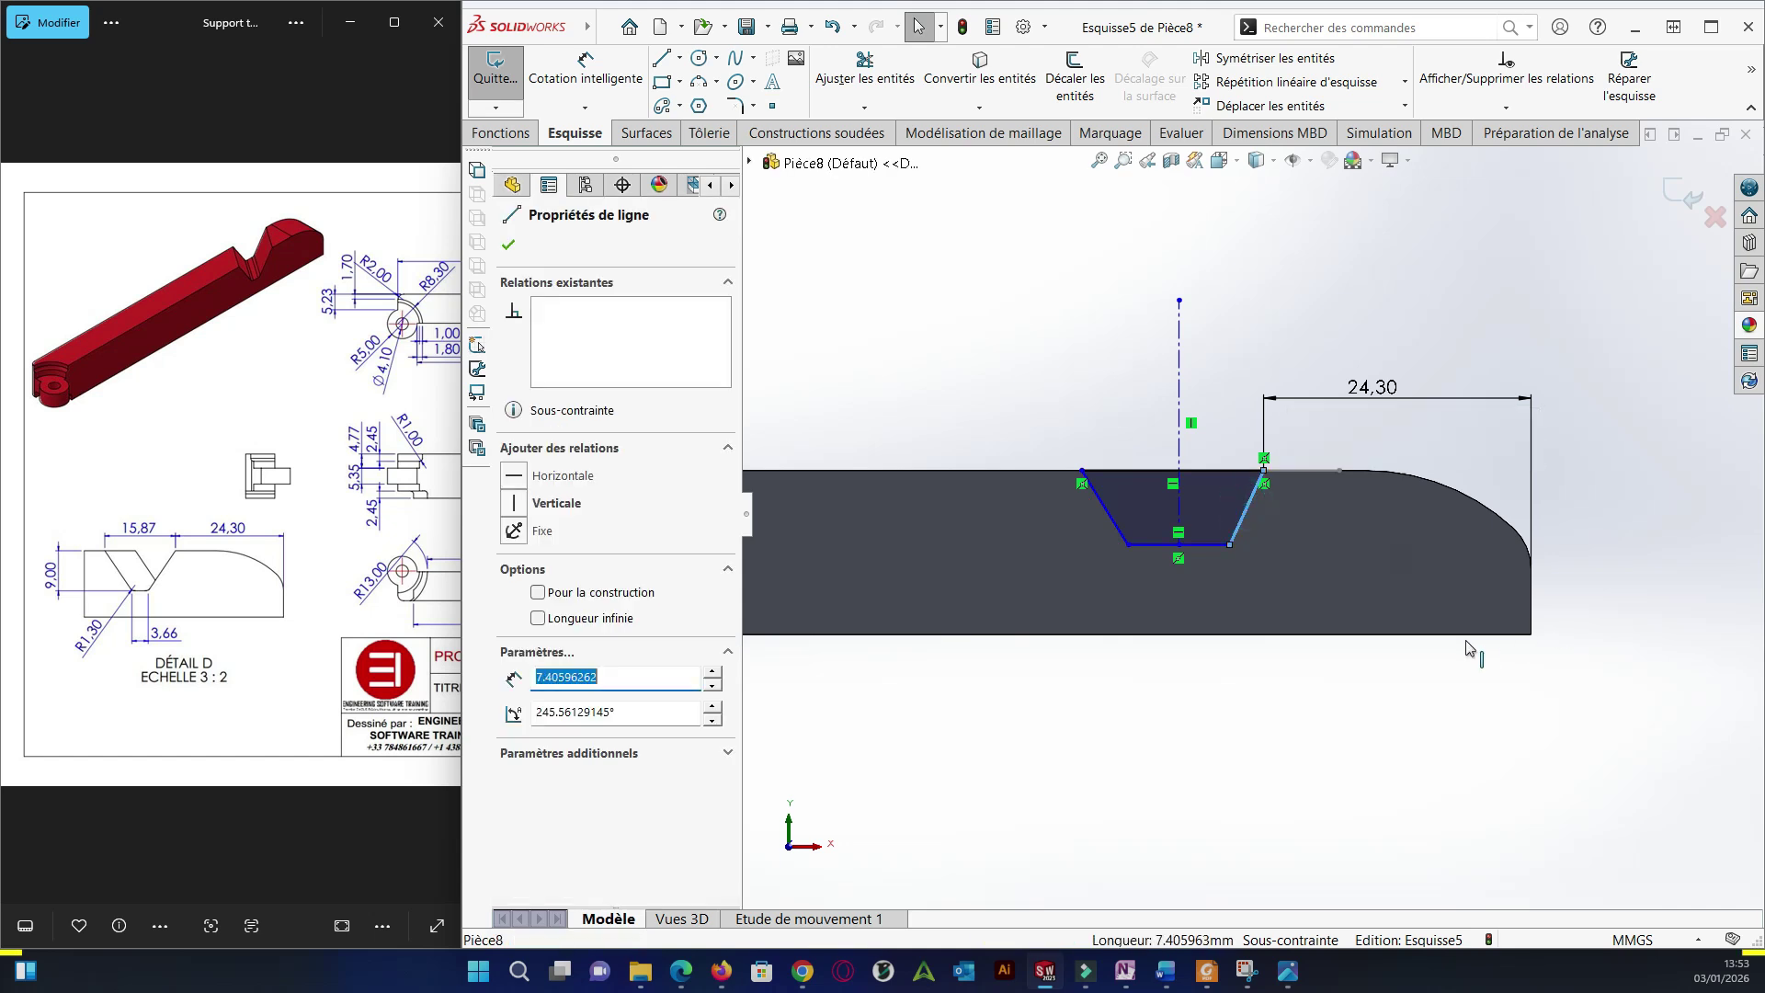
ctrl+click(1111, 515)
ctrl+click(1178, 407)
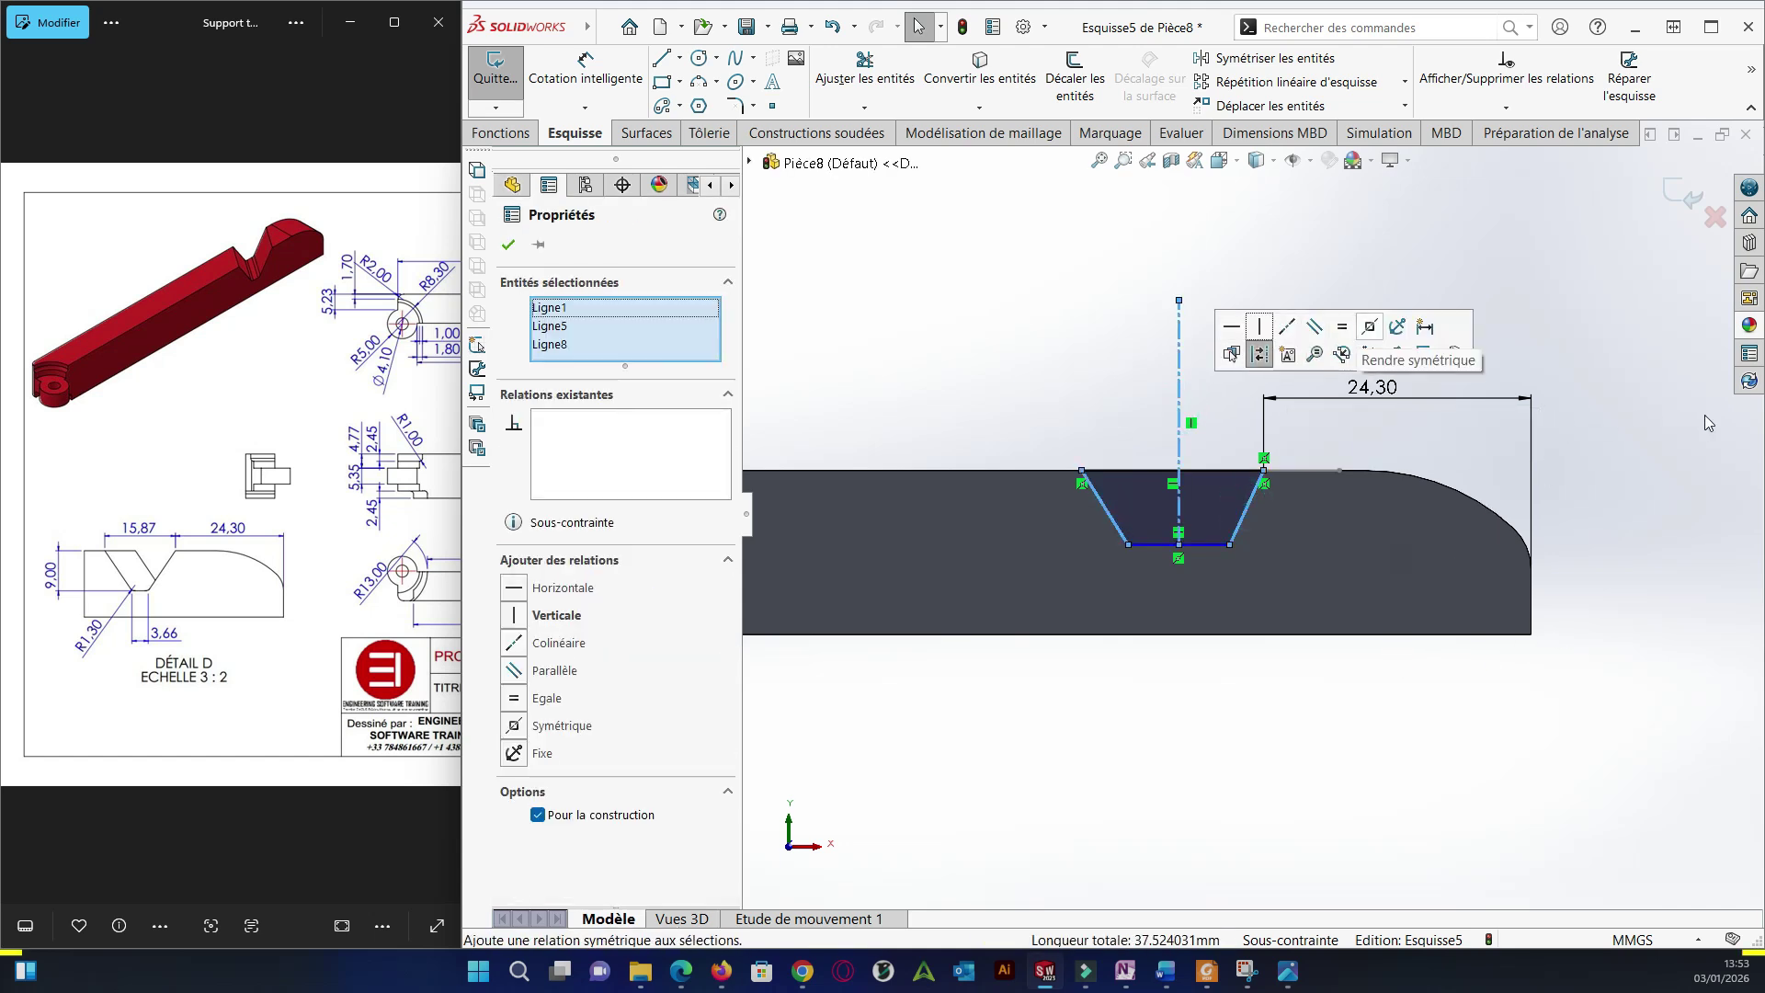
click(1363, 332)
click(1126, 322)
Dimension the trapezoid's bottom edge as 3.66 mm and its top edge as 15.87 mm.
key(d)
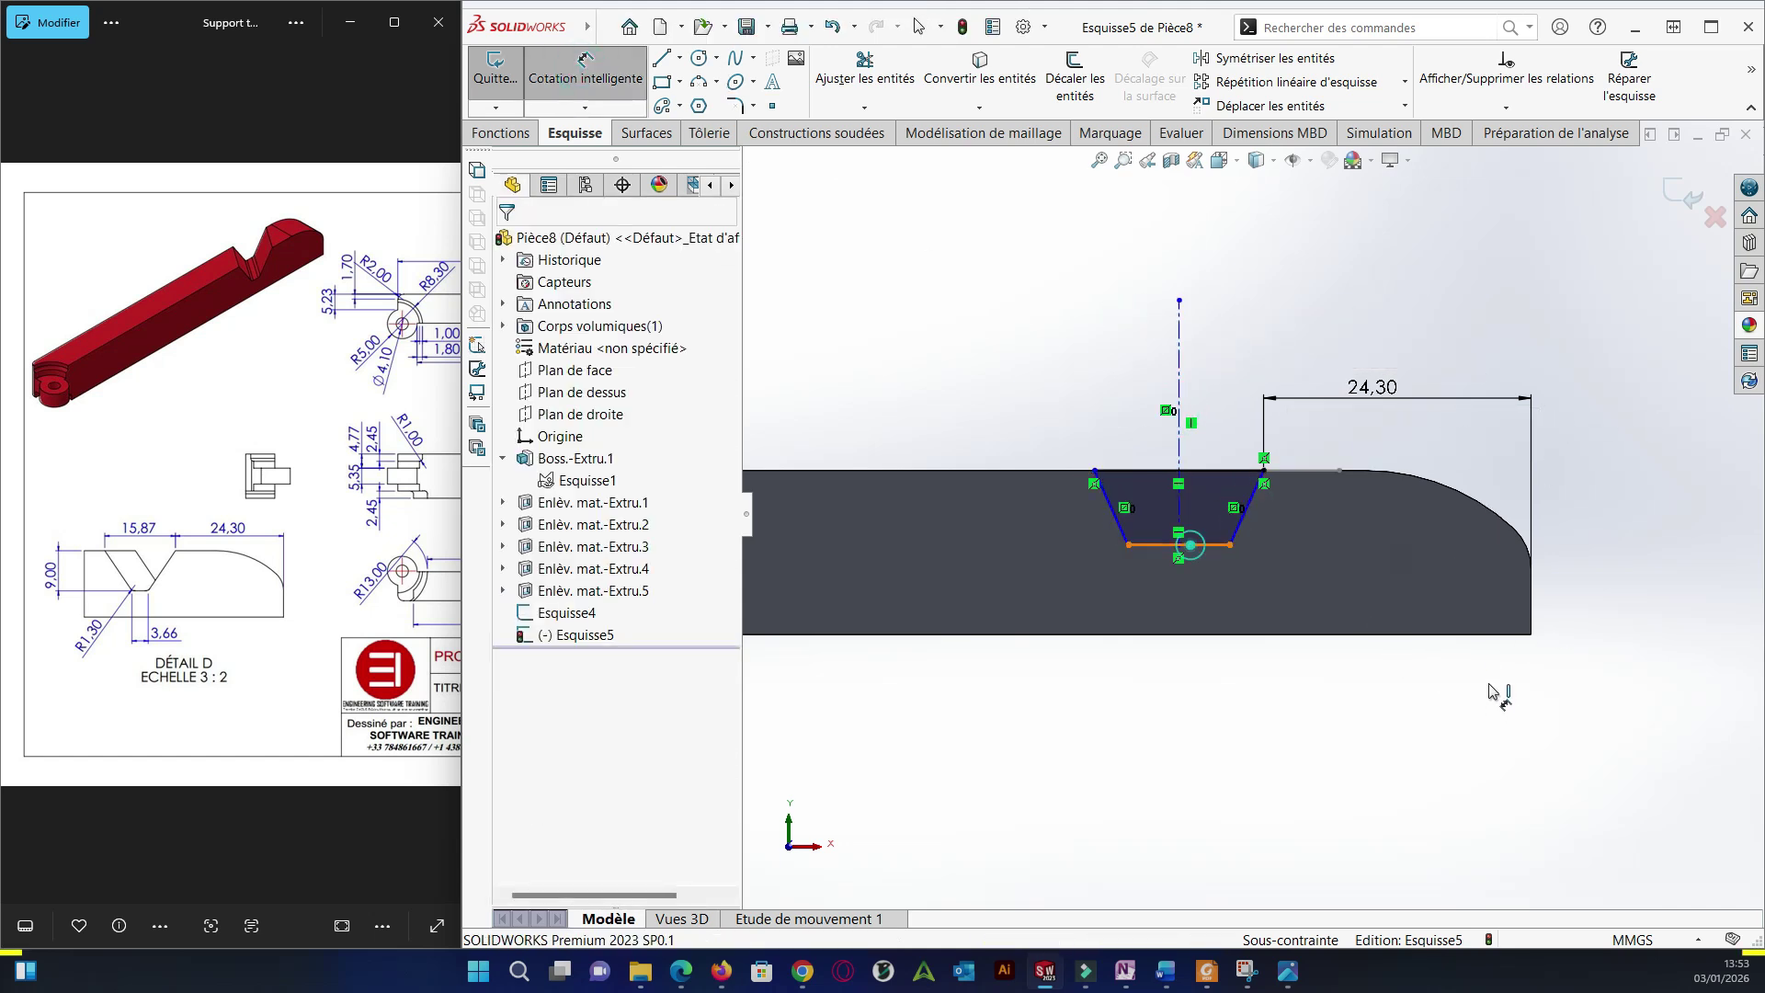
click(1186, 544)
click(1181, 723)
text(3.6)
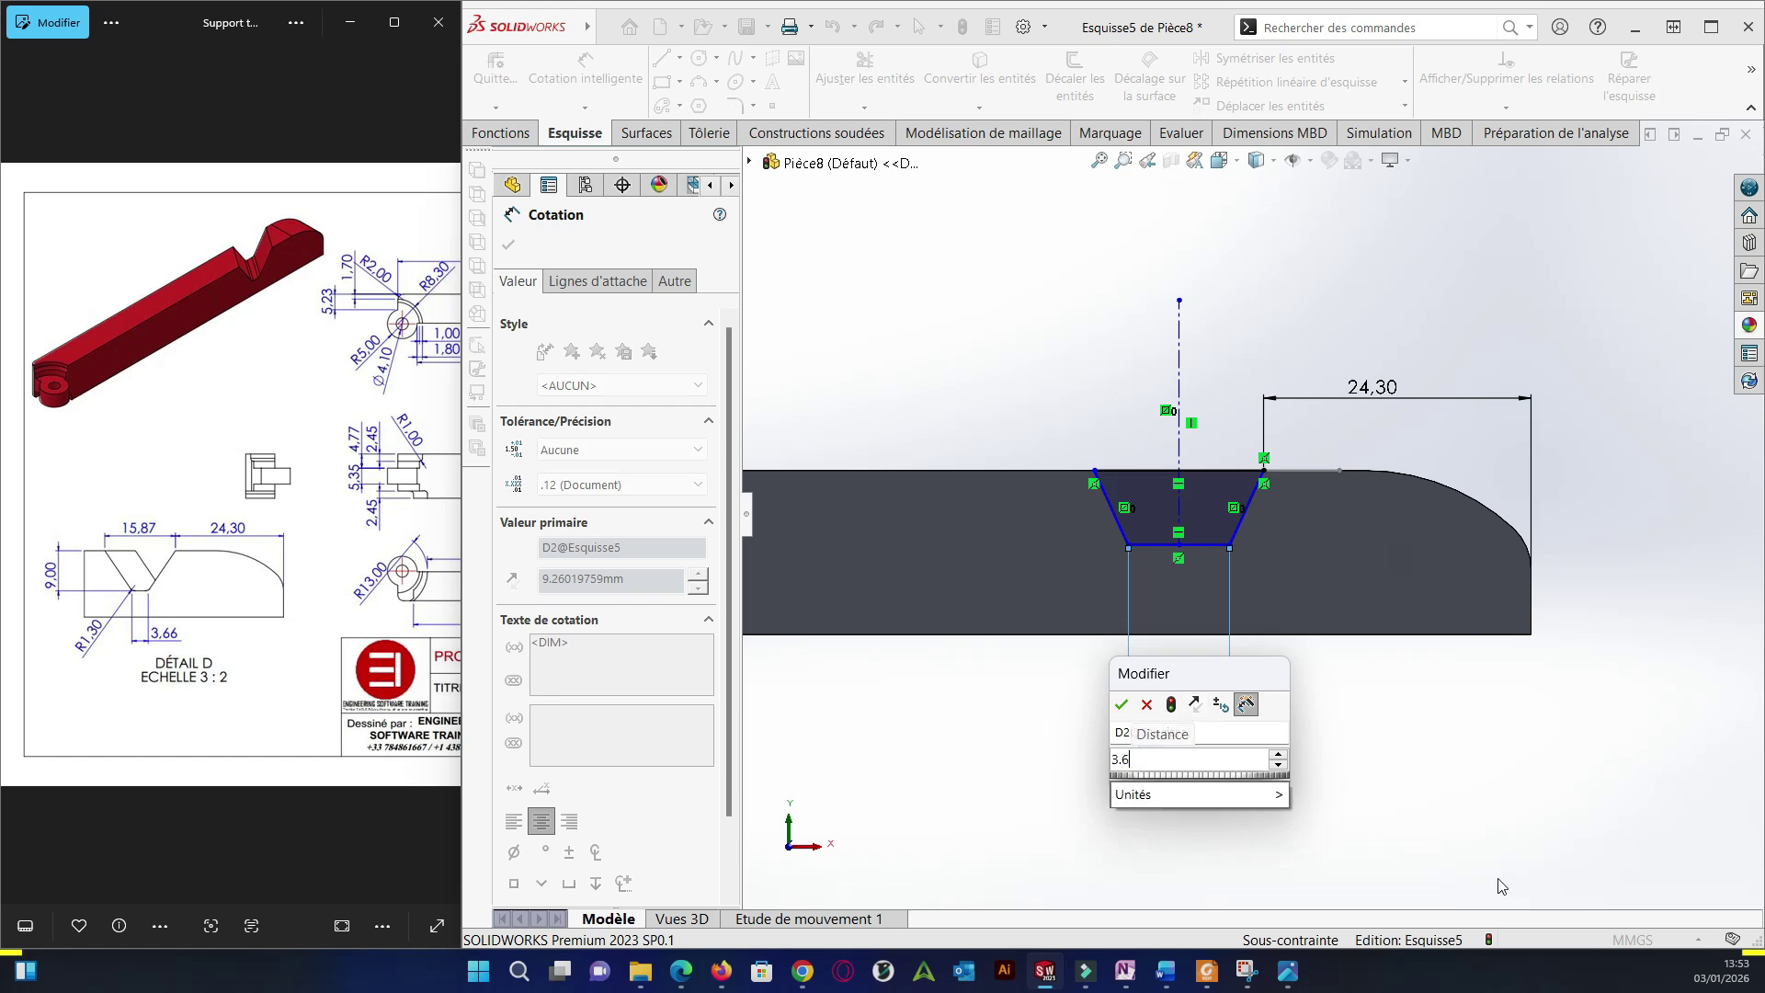
key(Return)
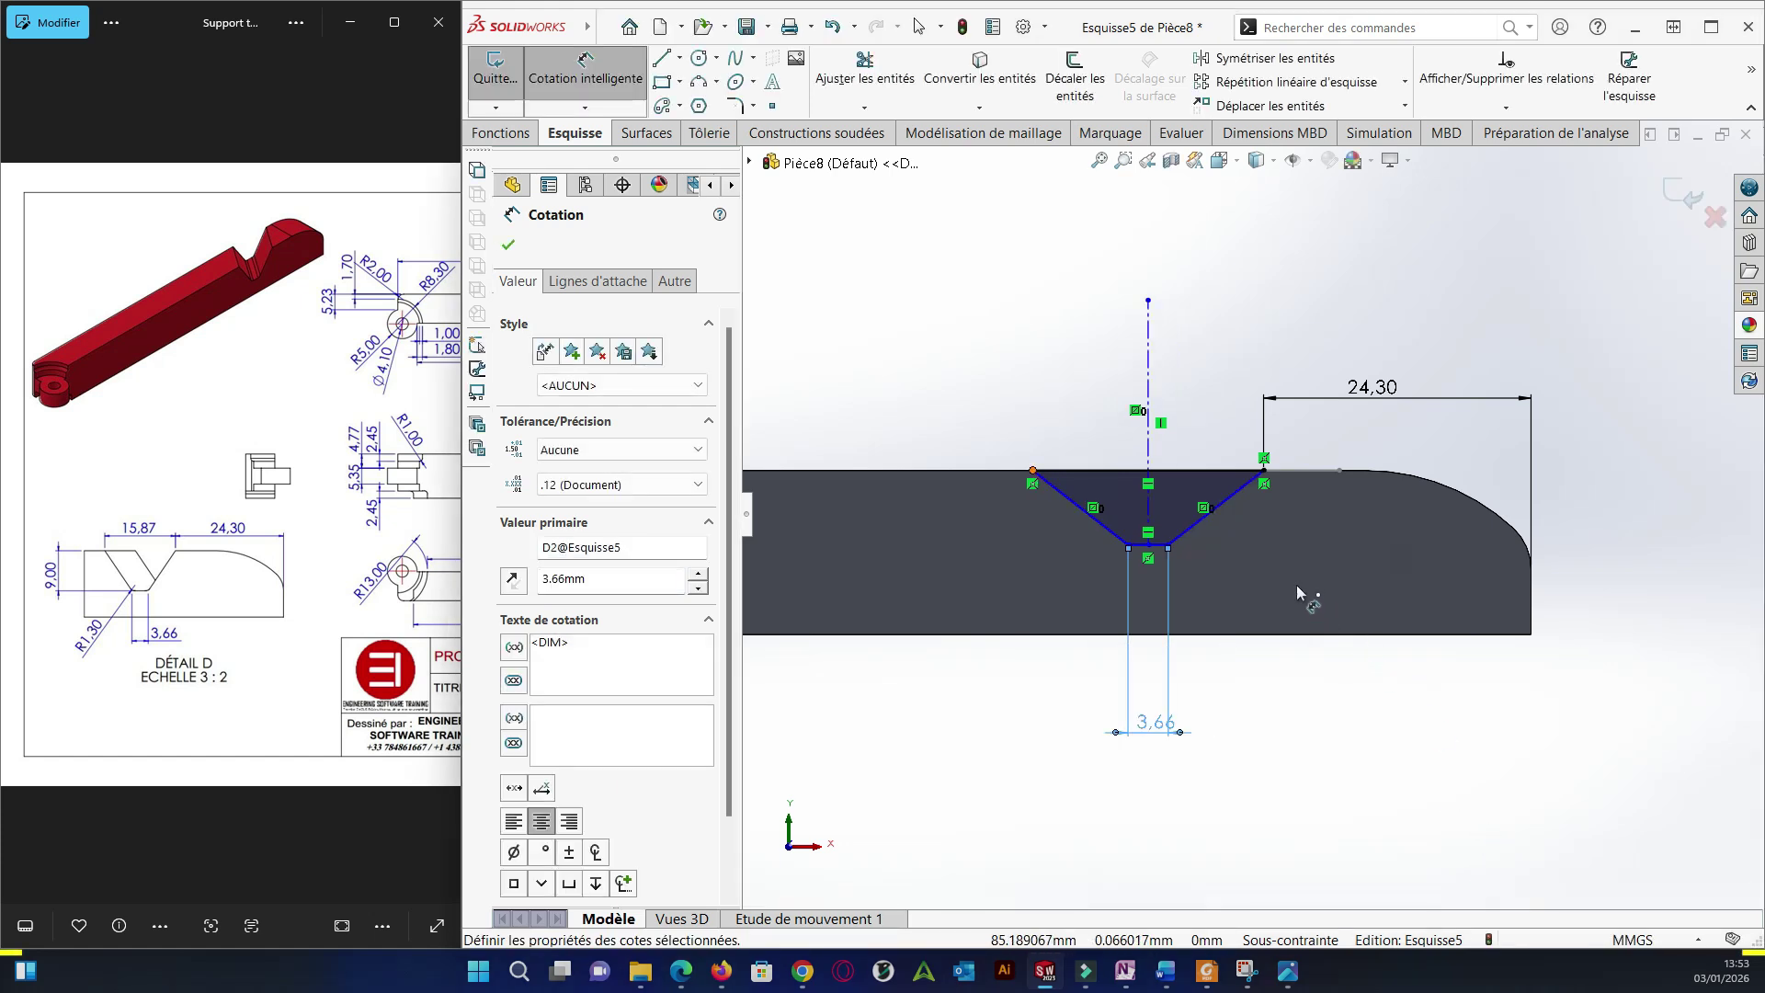
click(1195, 470)
click(1153, 393)
text(15.87)
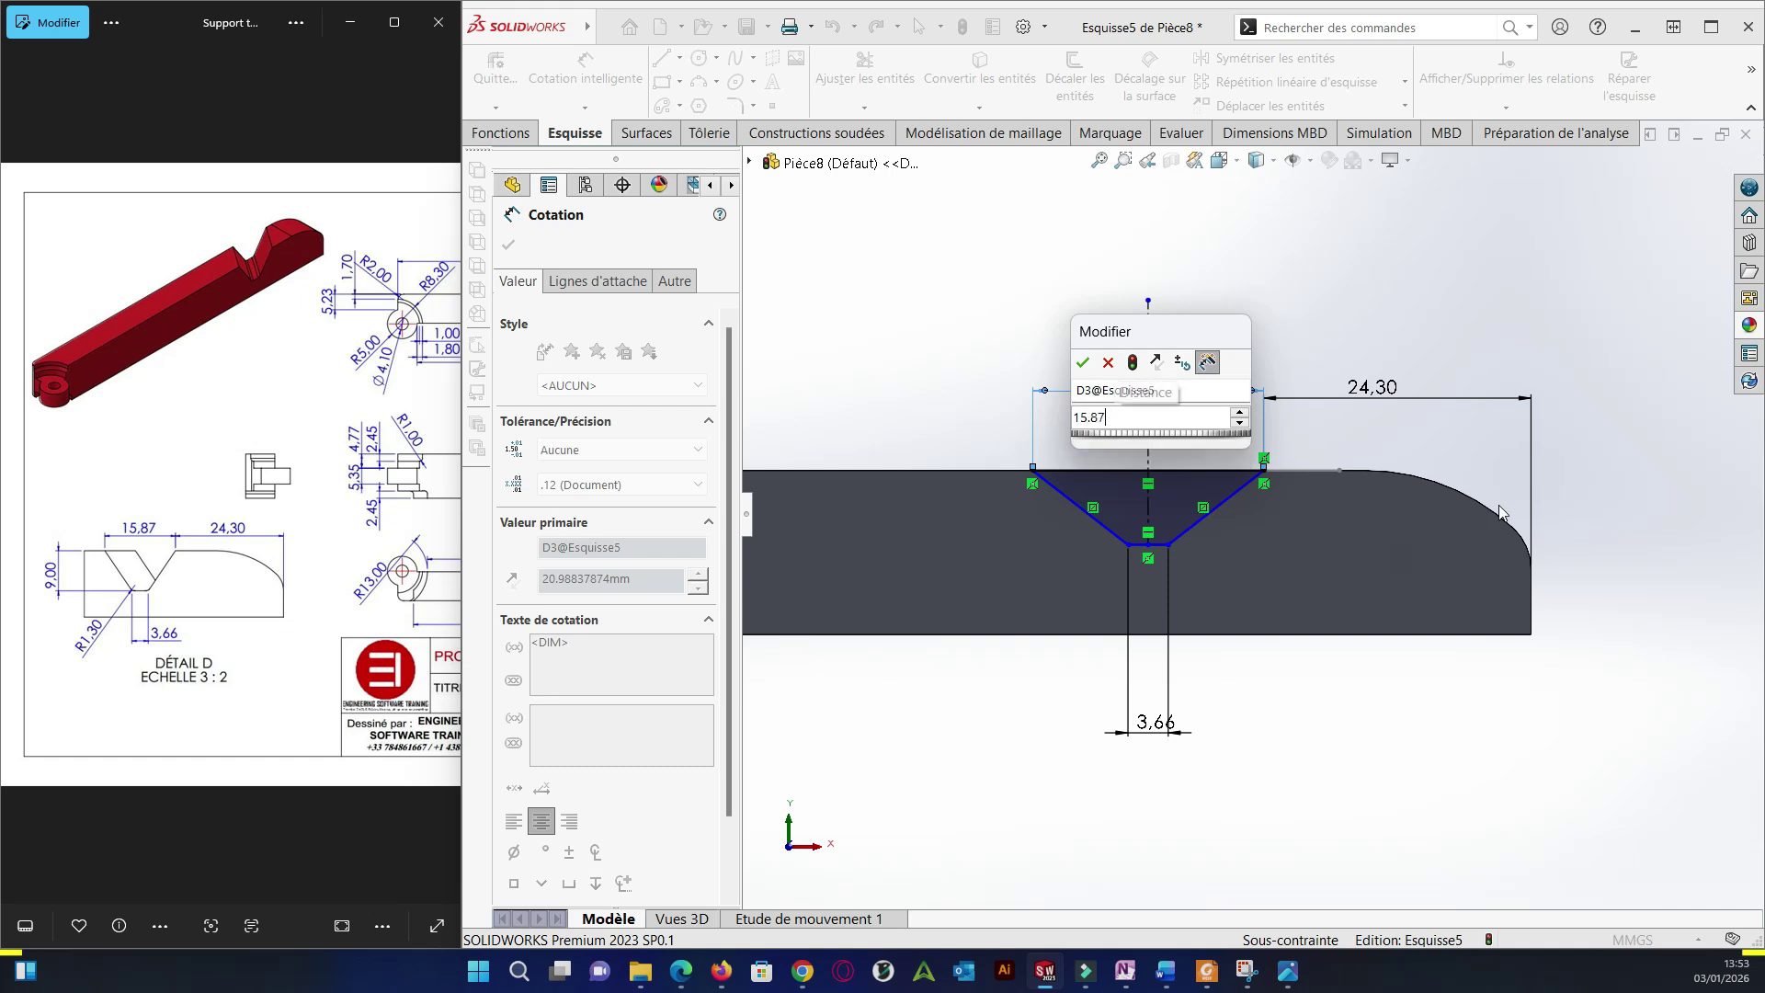
key(Return)
Dimension the trapezoid's vertical depth as 9 mm.
click(1122, 504)
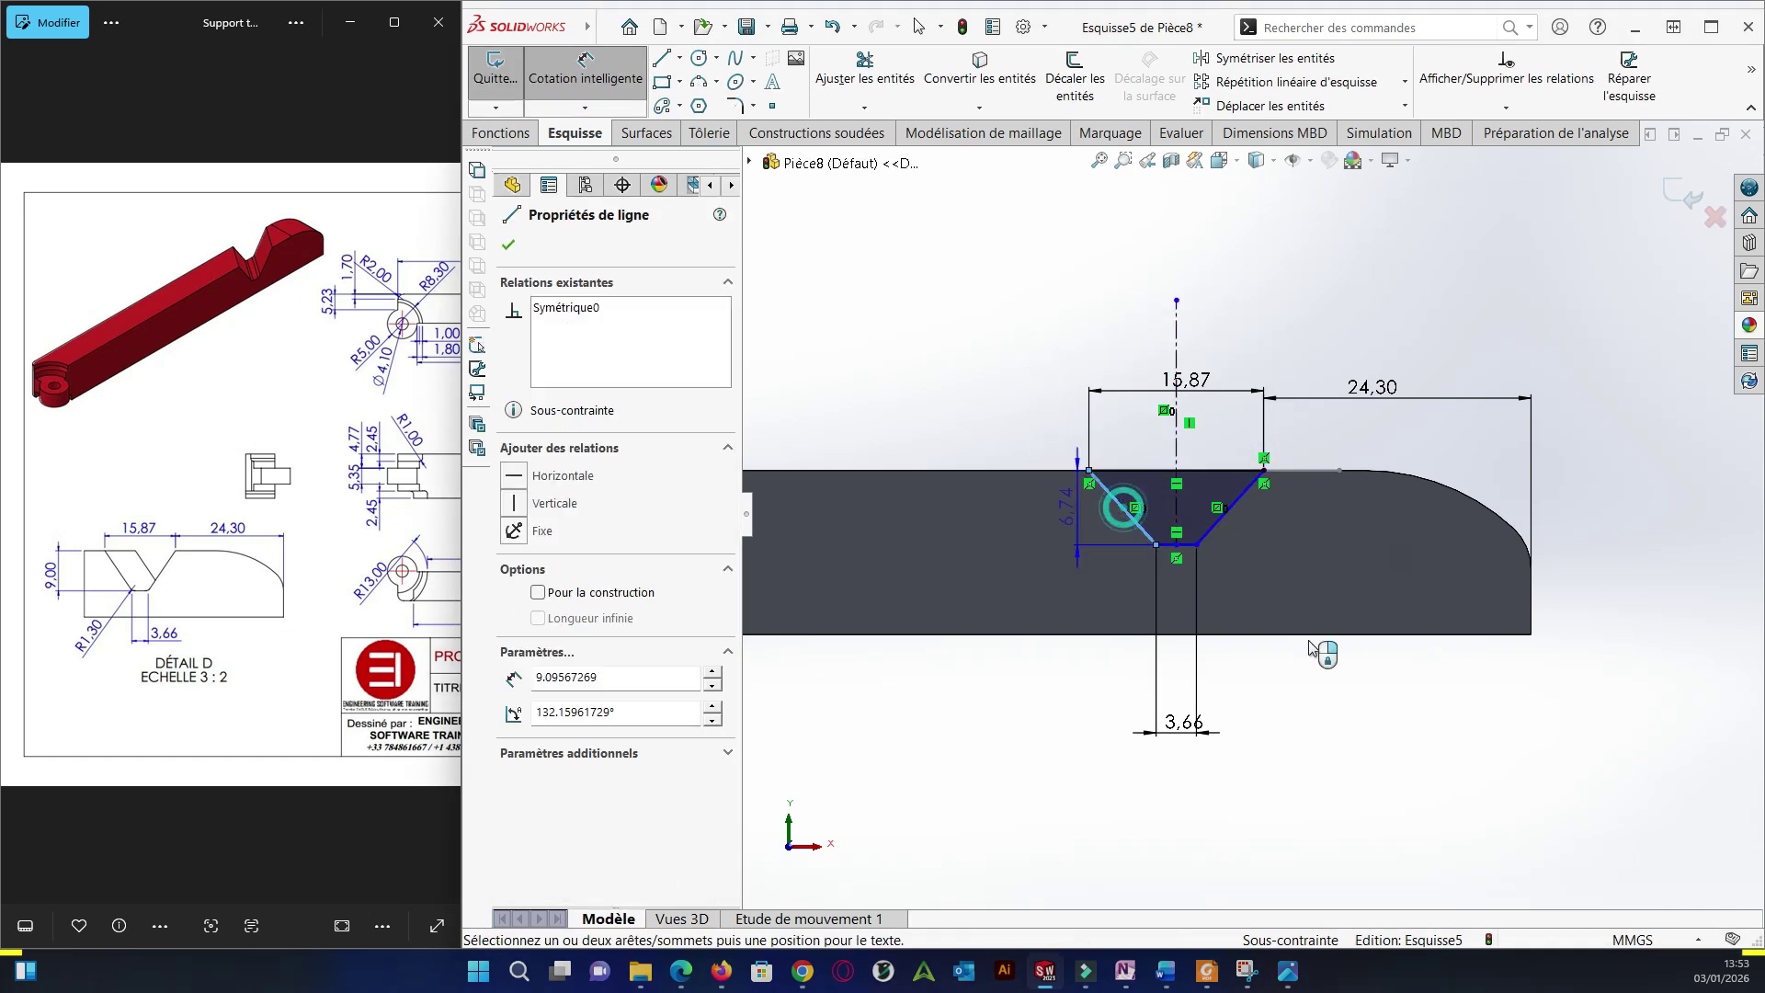
click(1310, 640)
text(9)
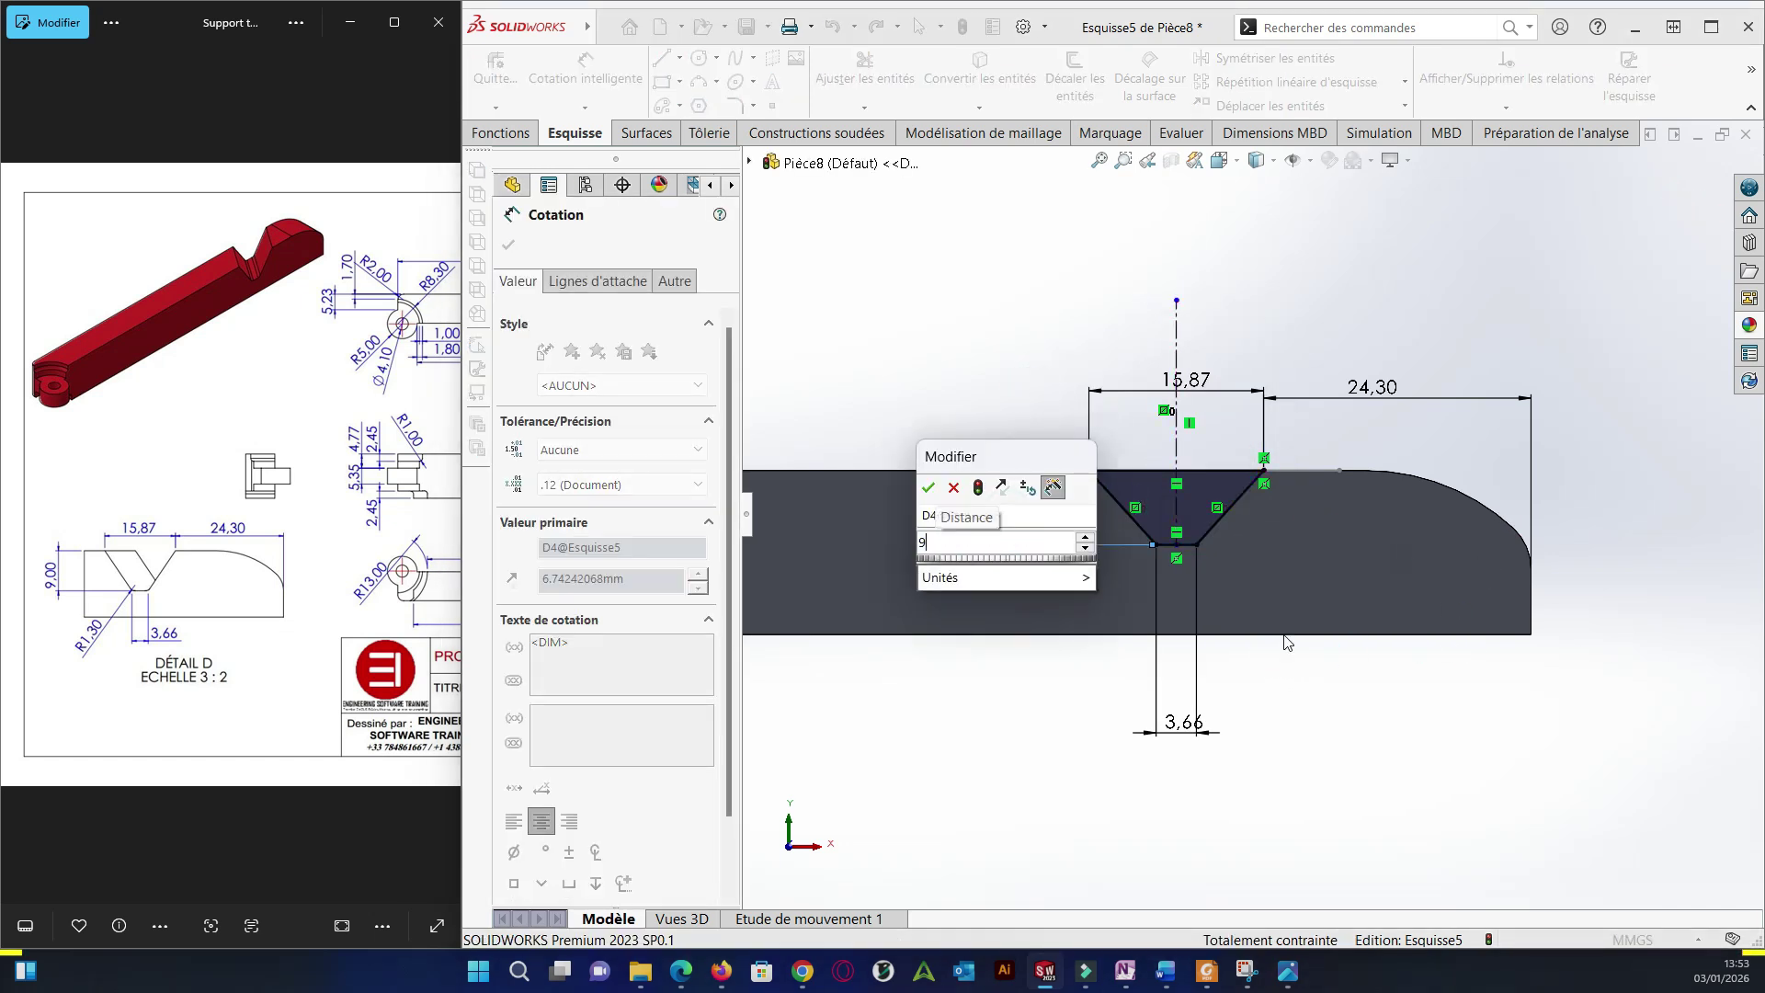
key(Return)
scroll(1158, 560, down, 2)
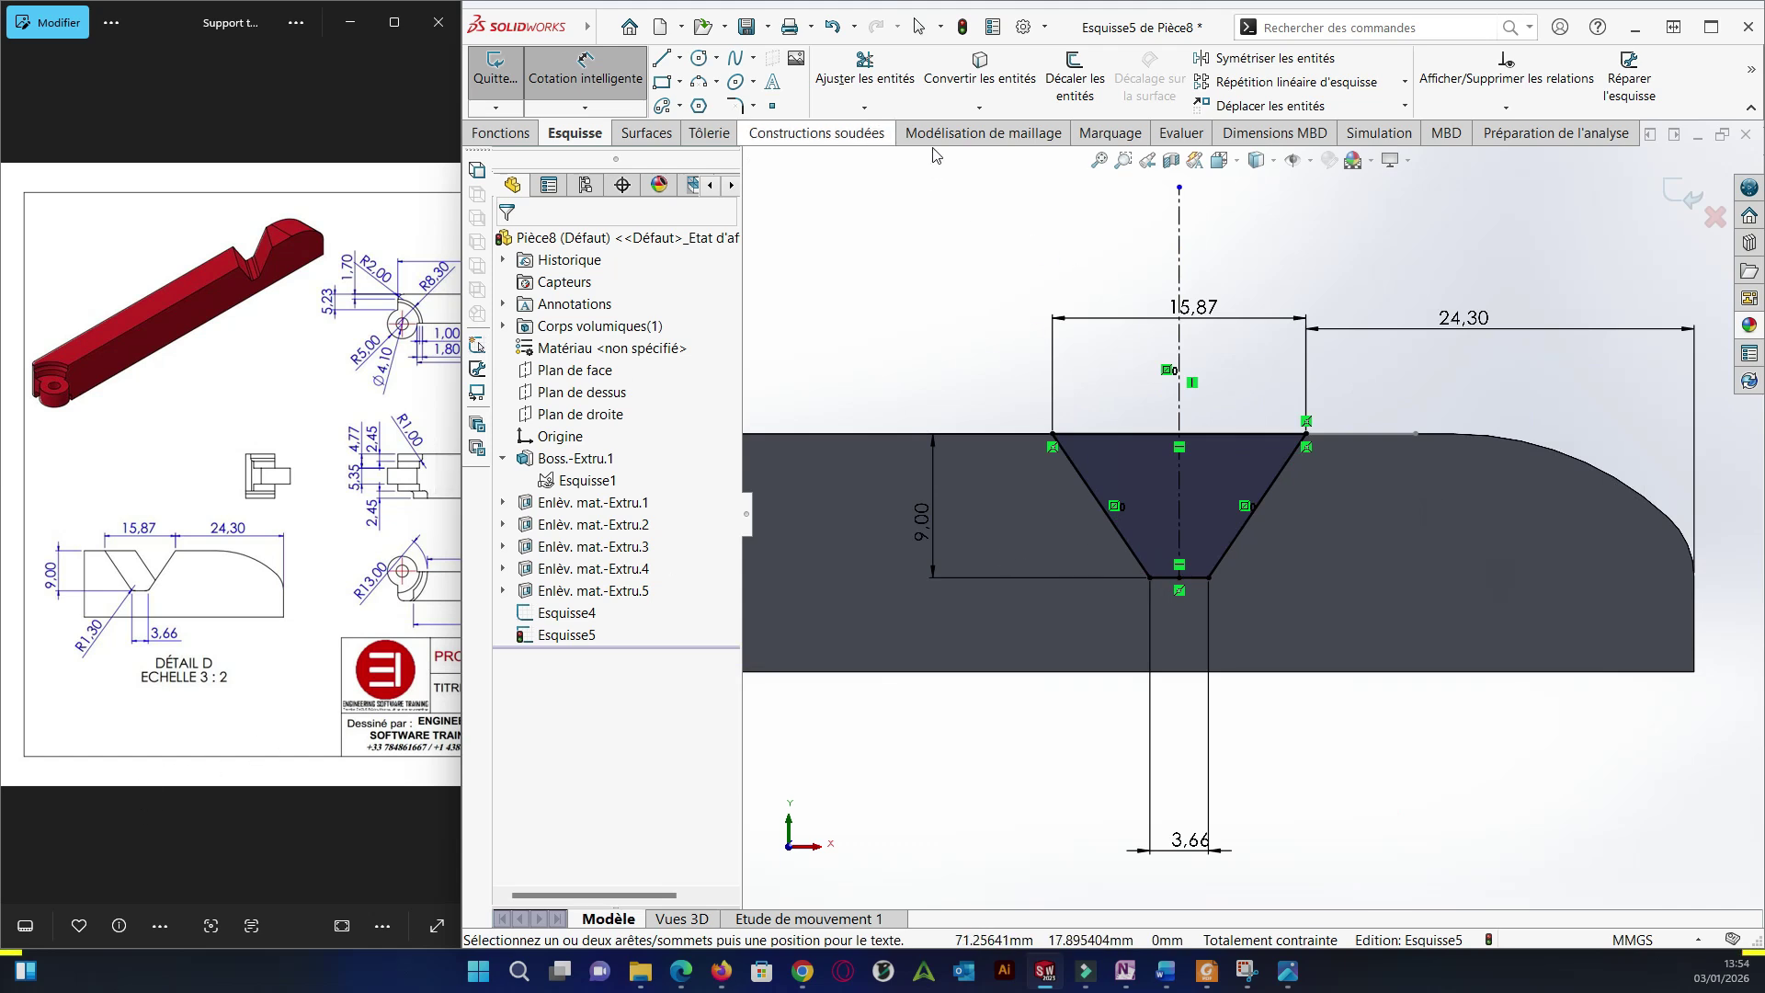
Round the trapezoid's two bottom corners with 1.3 mm sketch fillets and finish the sketch.
click(735, 105)
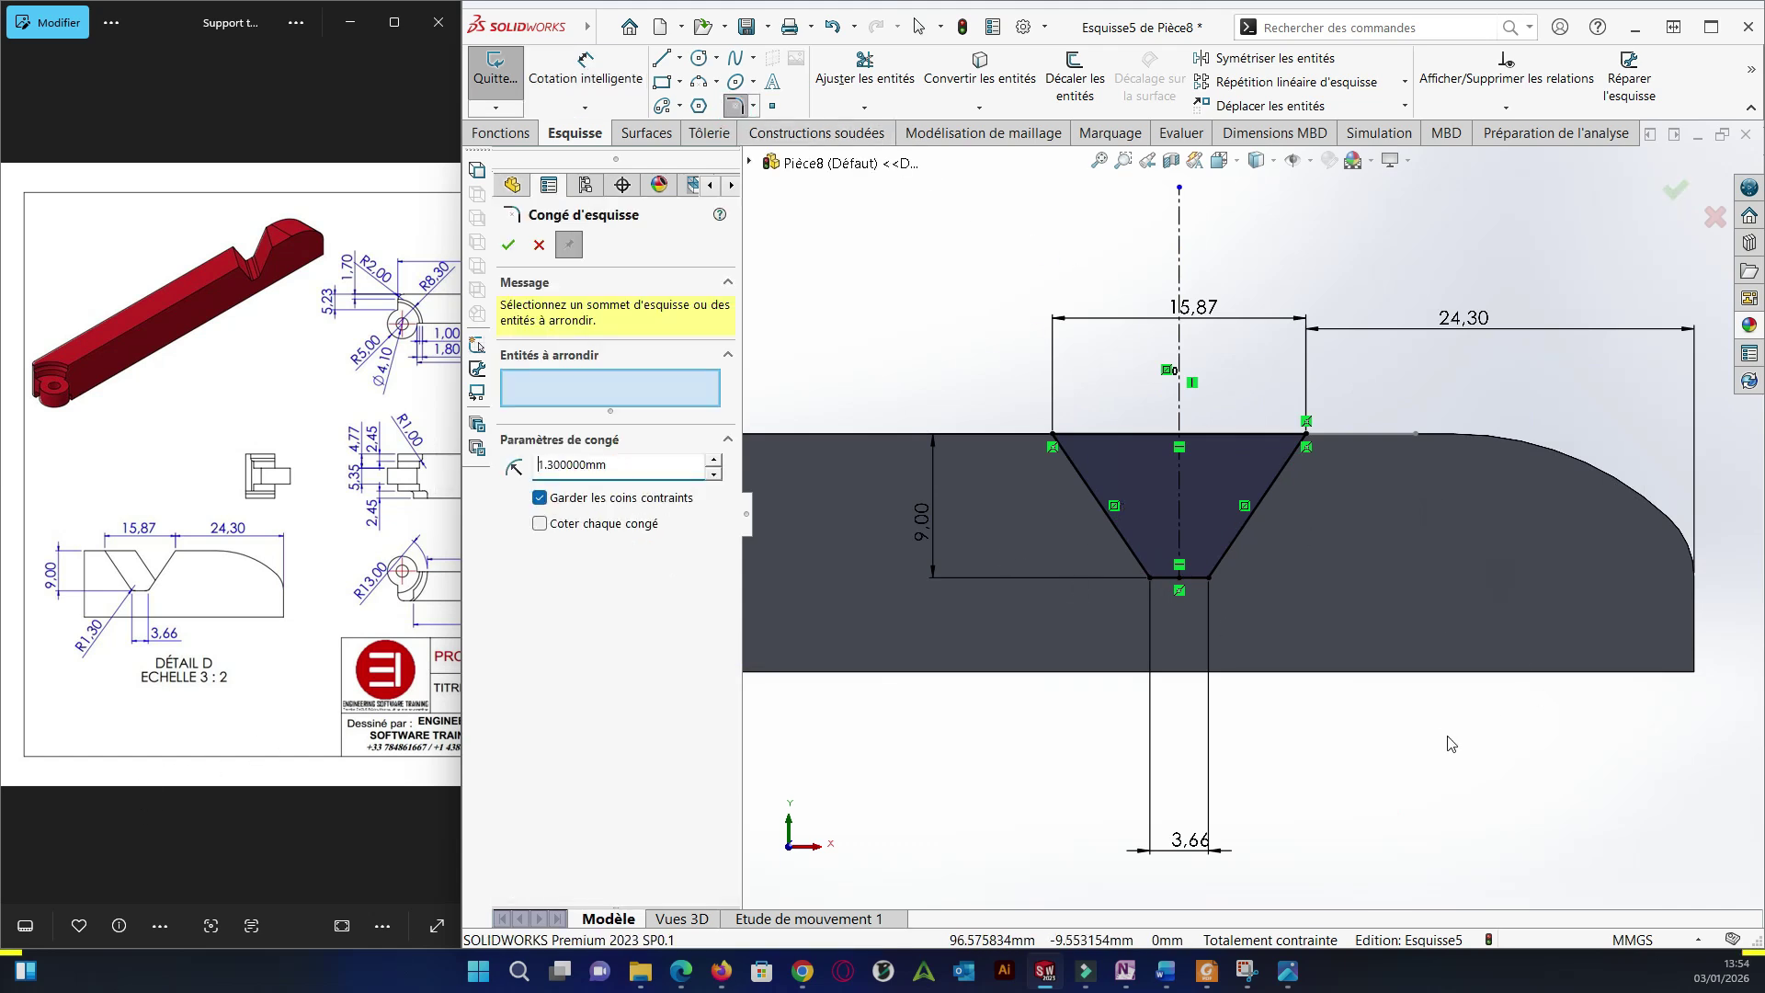
click(1150, 577)
click(927, 504)
click(1208, 577)
click(926, 504)
click(508, 244)
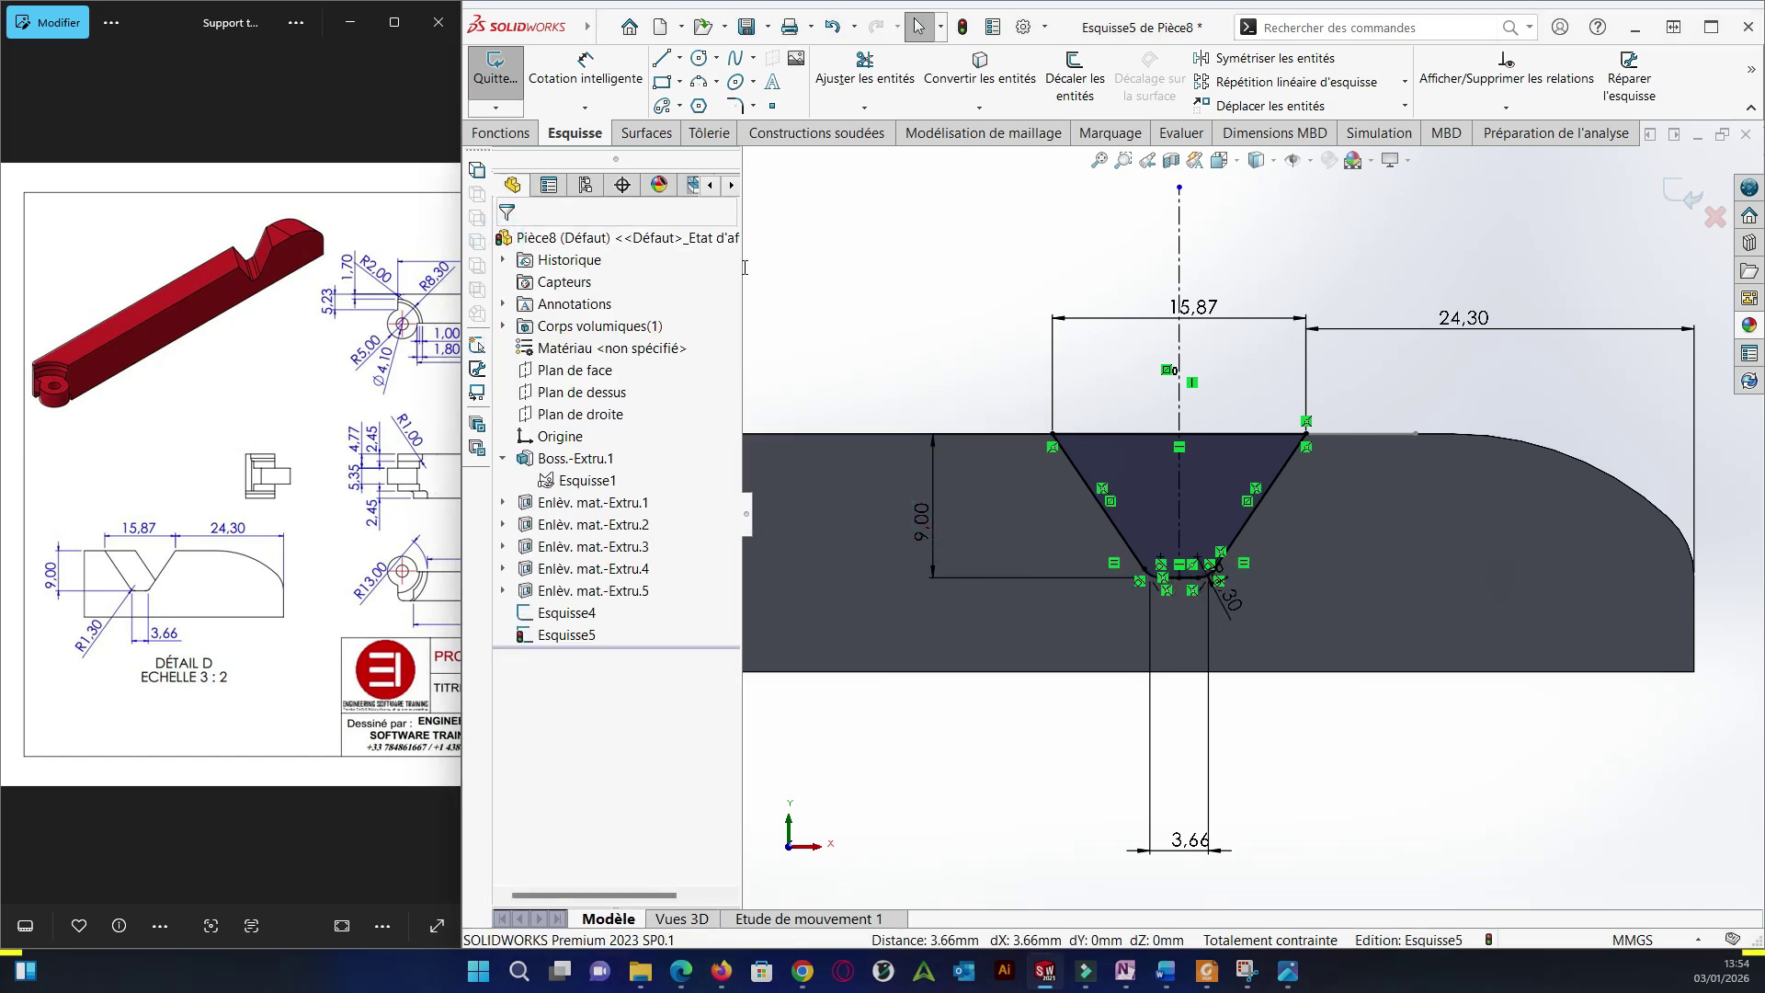
click(503, 132)
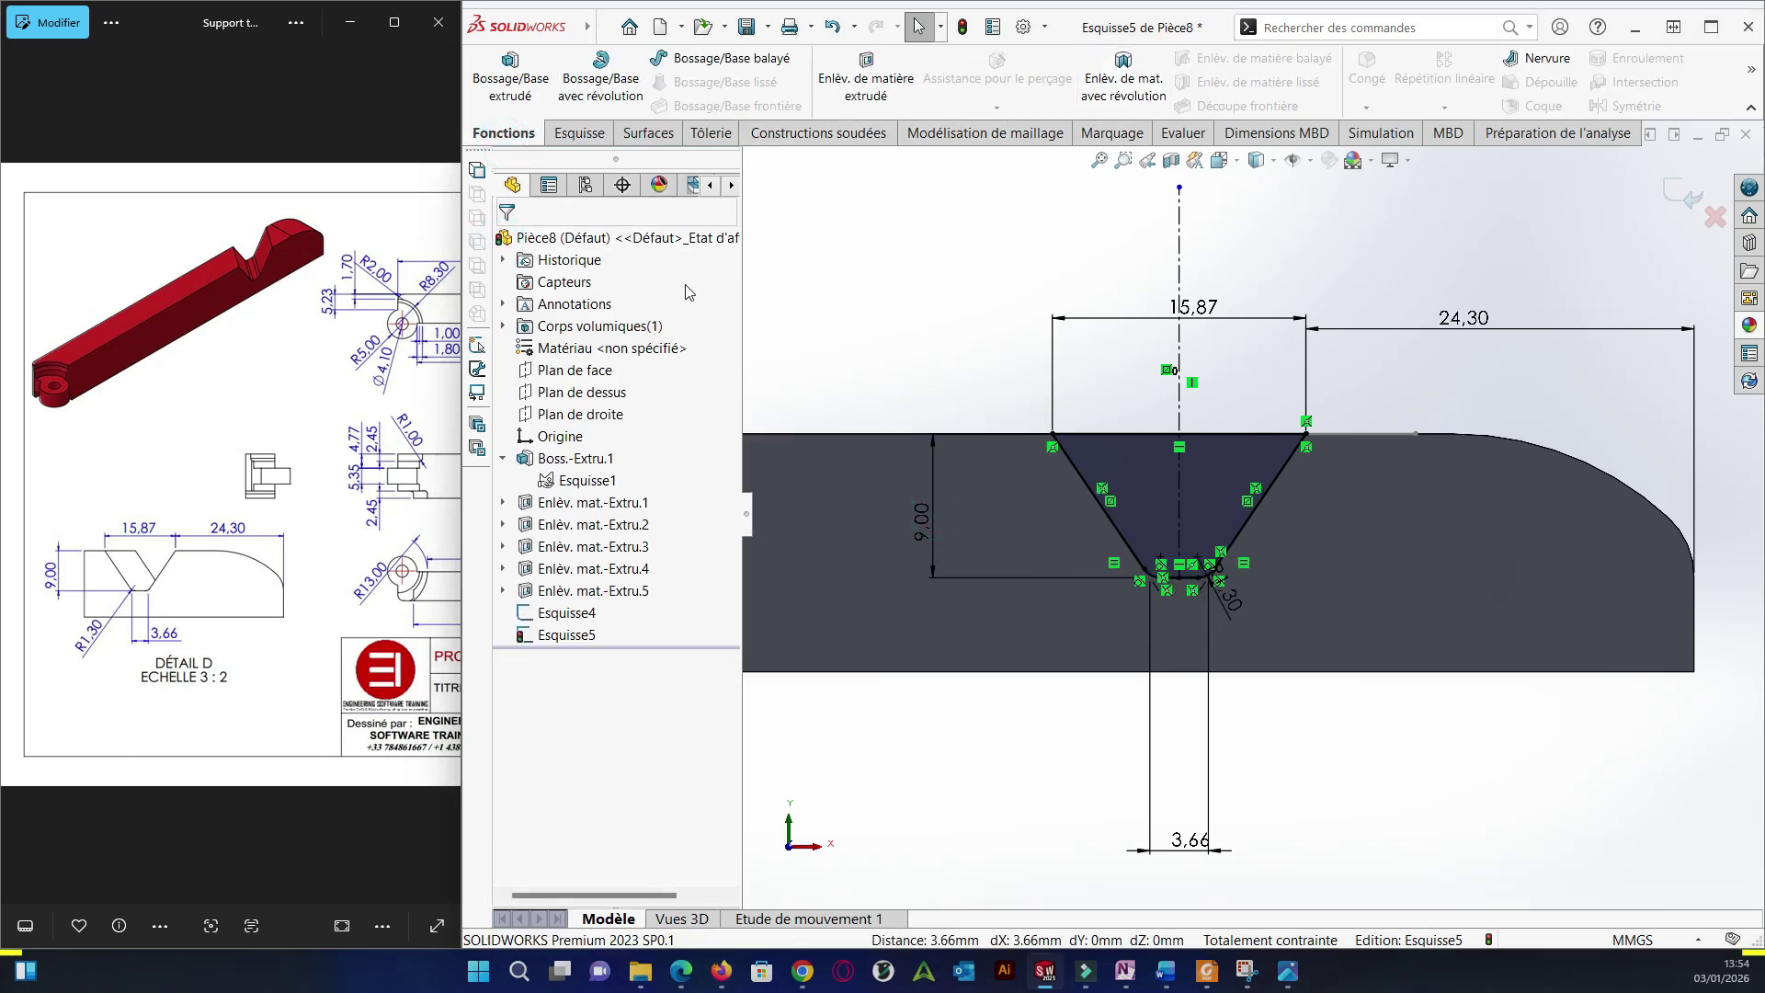
click(575, 133)
click(495, 78)
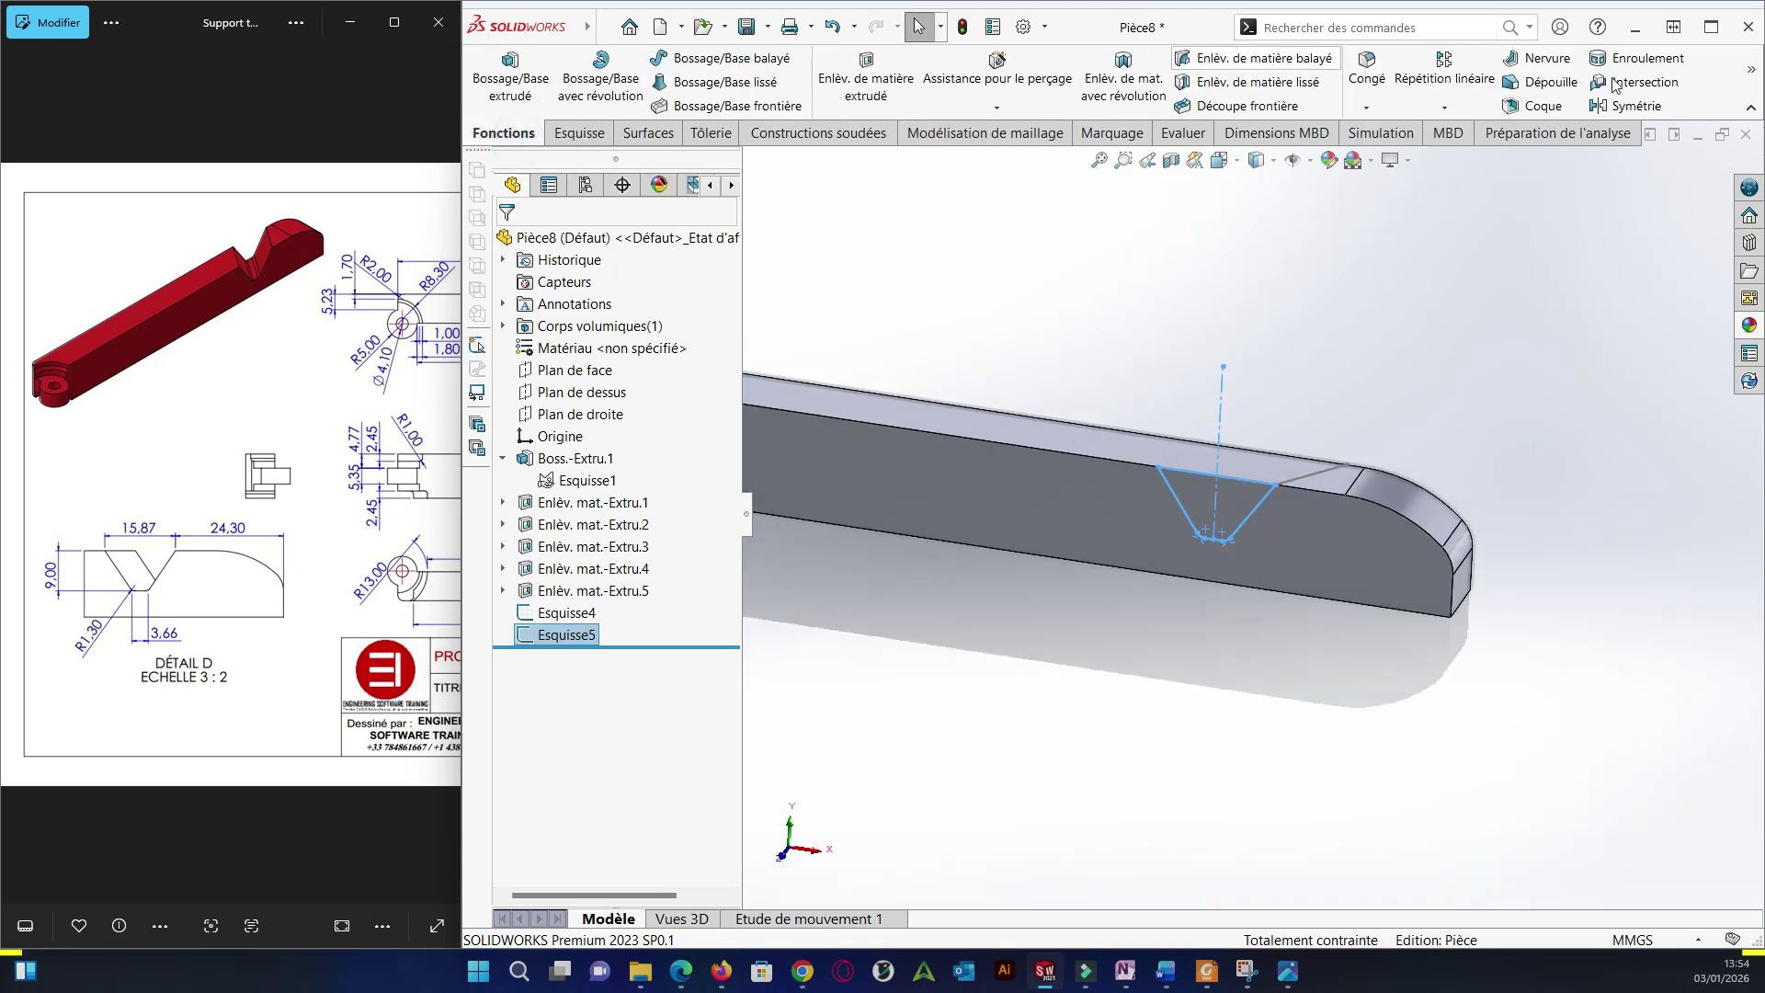
Cut the slanted notch with a swept cut, using the trapezoid sketch as profile and the diagonal line as path.
click(1256, 58)
click(1307, 478)
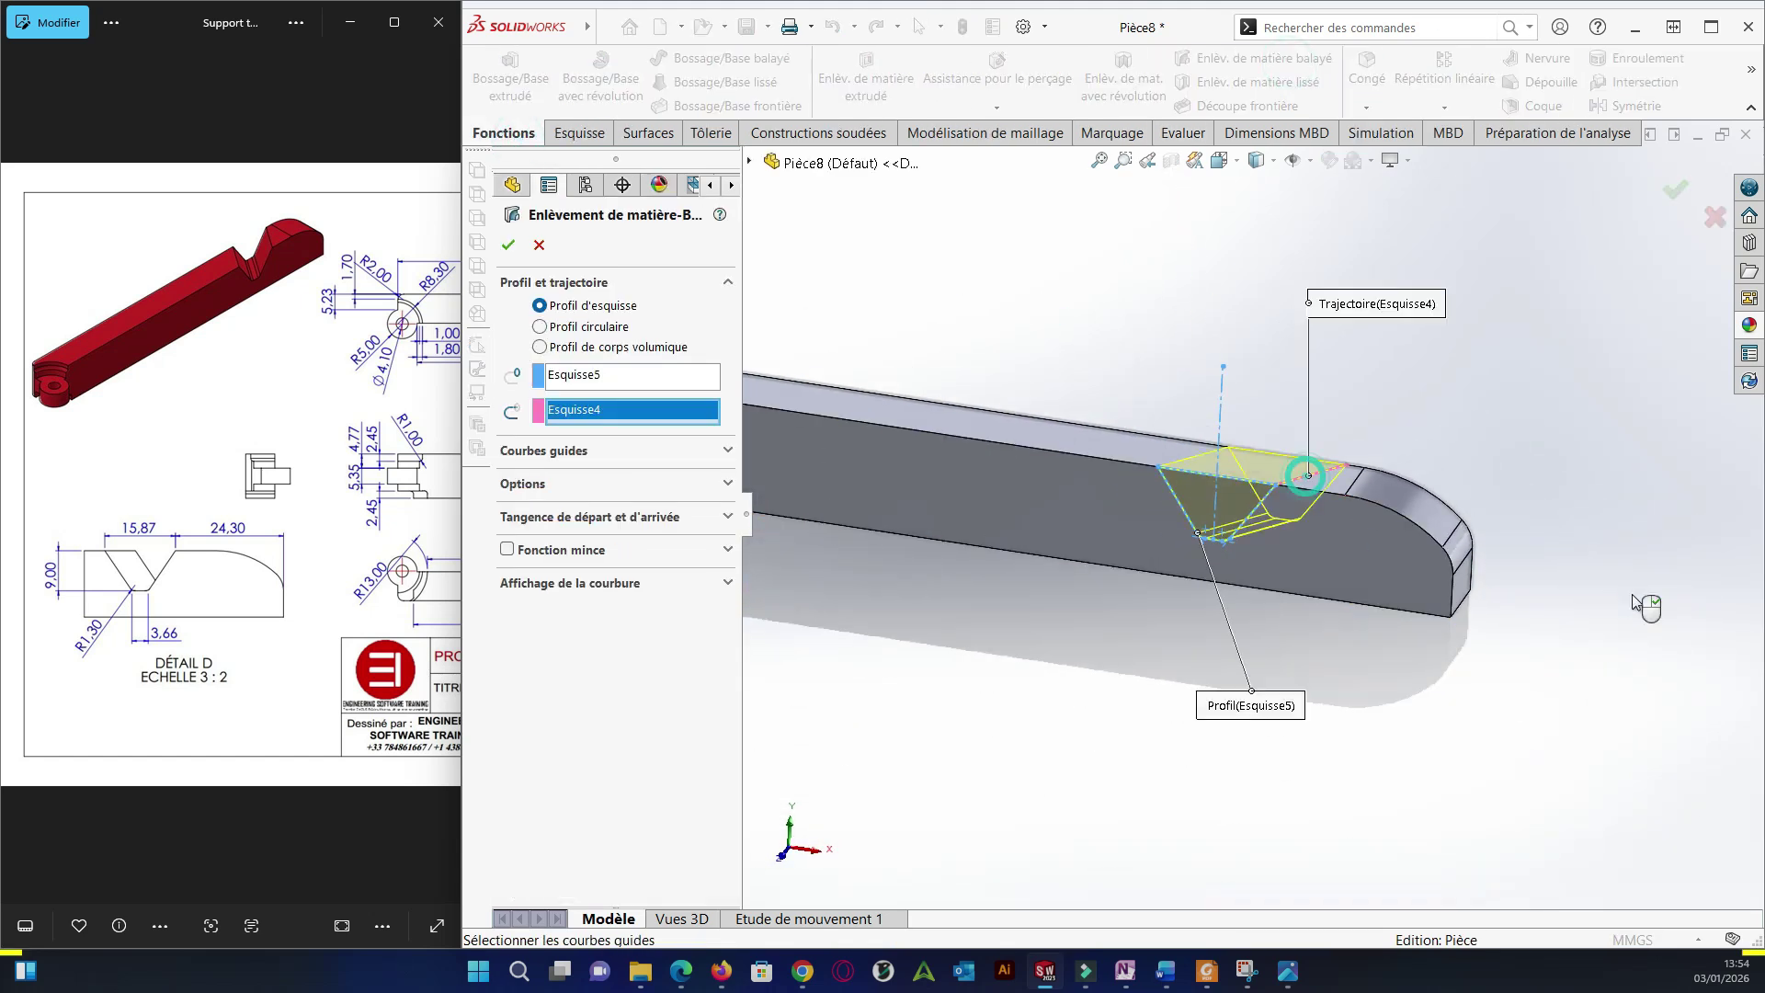
click(509, 245)
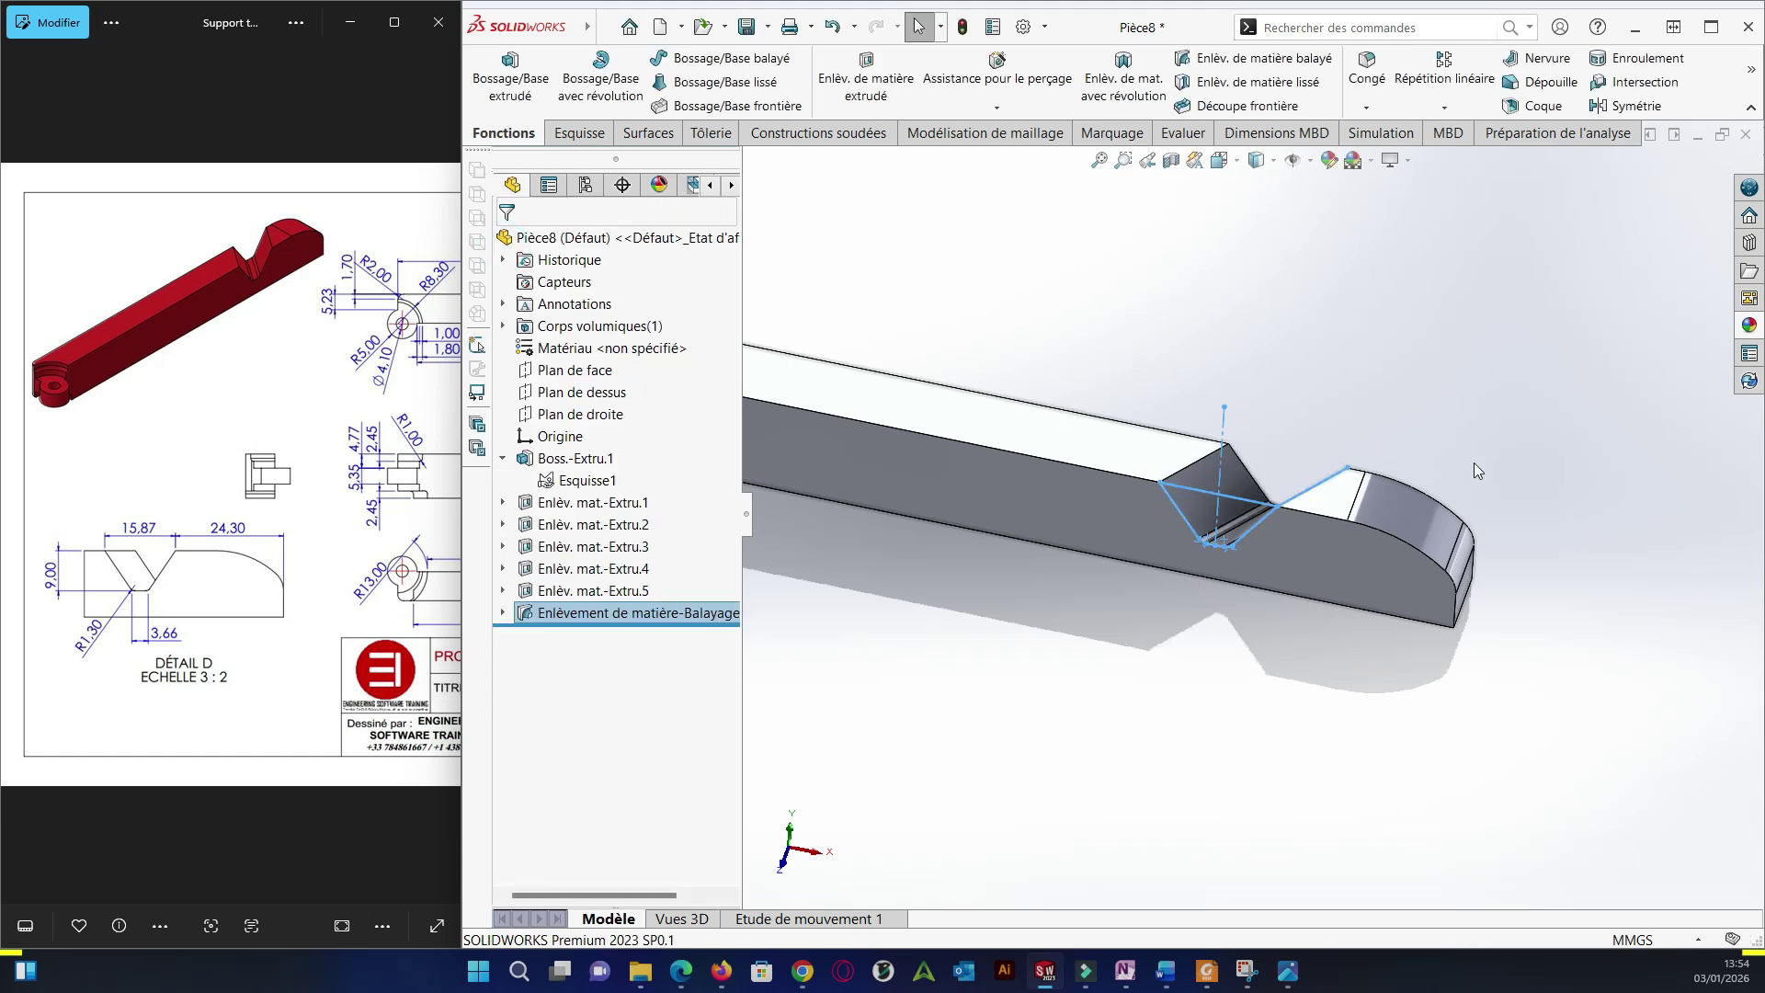
click(1646, 528)
Examine the swept notch from several sides and check the drawing for the fillet radii at the hinge end.
scroll(1652, 532, up, 5)
middle_drag(1653, 531, 174, 515)
scroll(1598, 595, down, 5)
middle_drag(1597, 596, 1521, 527)
scroll(1521, 527, up, 5)
scroll(1527, 693, down, 4)
middle_drag(1528, 700, 1479, 682)
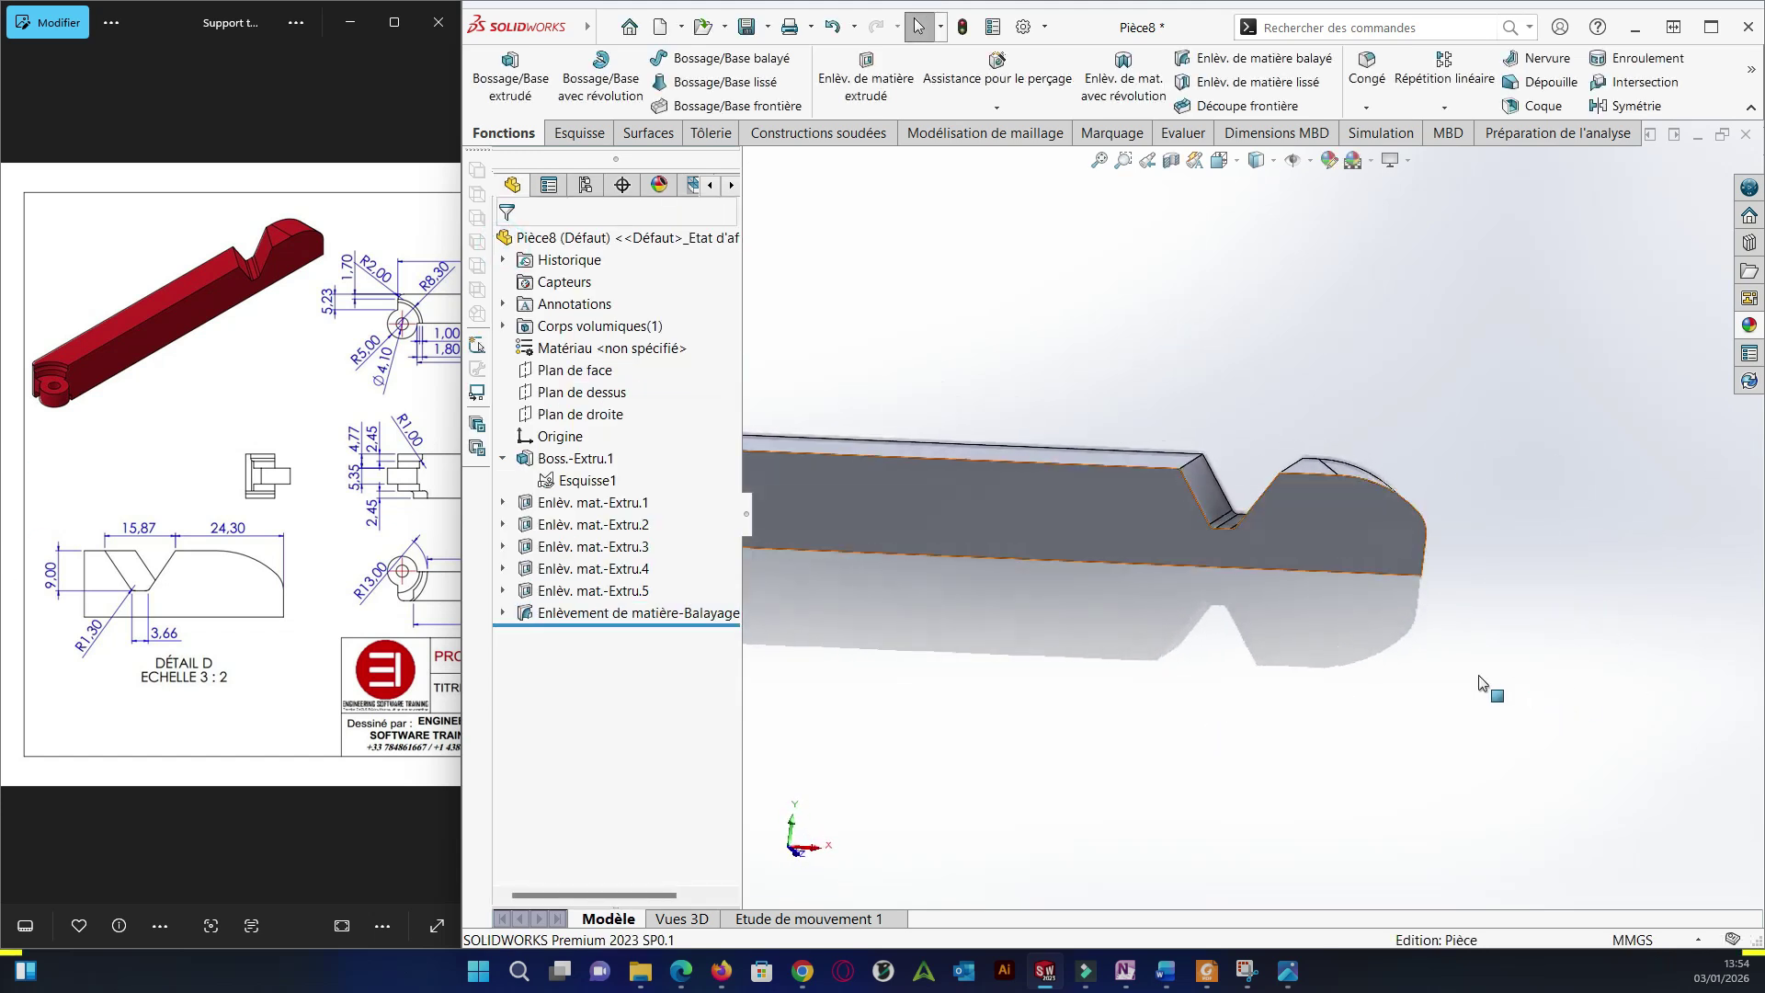
scroll(343, 581, down, 2)
drag(379, 573, 229, 551)
mouse_move(390, 542)
mouse_down()
mouse_move(244, 542)
mouse_move(328, 542)
mouse_up()
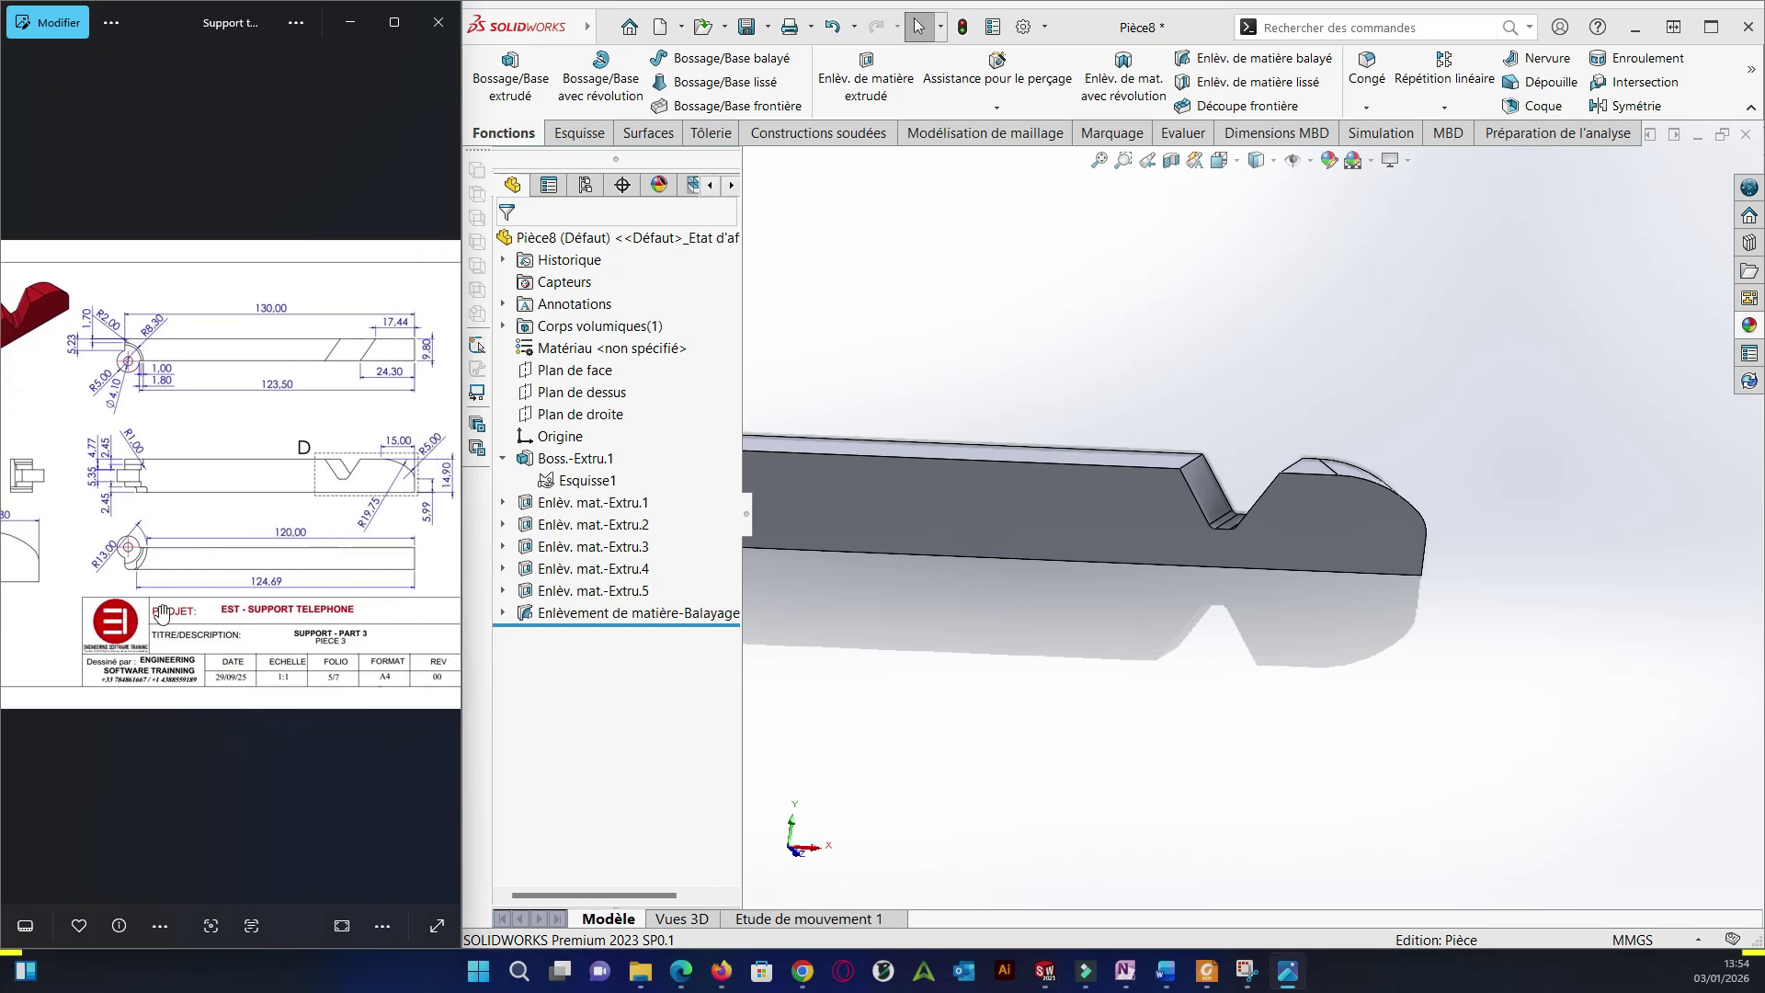
scroll(160, 614, up, 2)
scroll(1356, 722, down, 3)
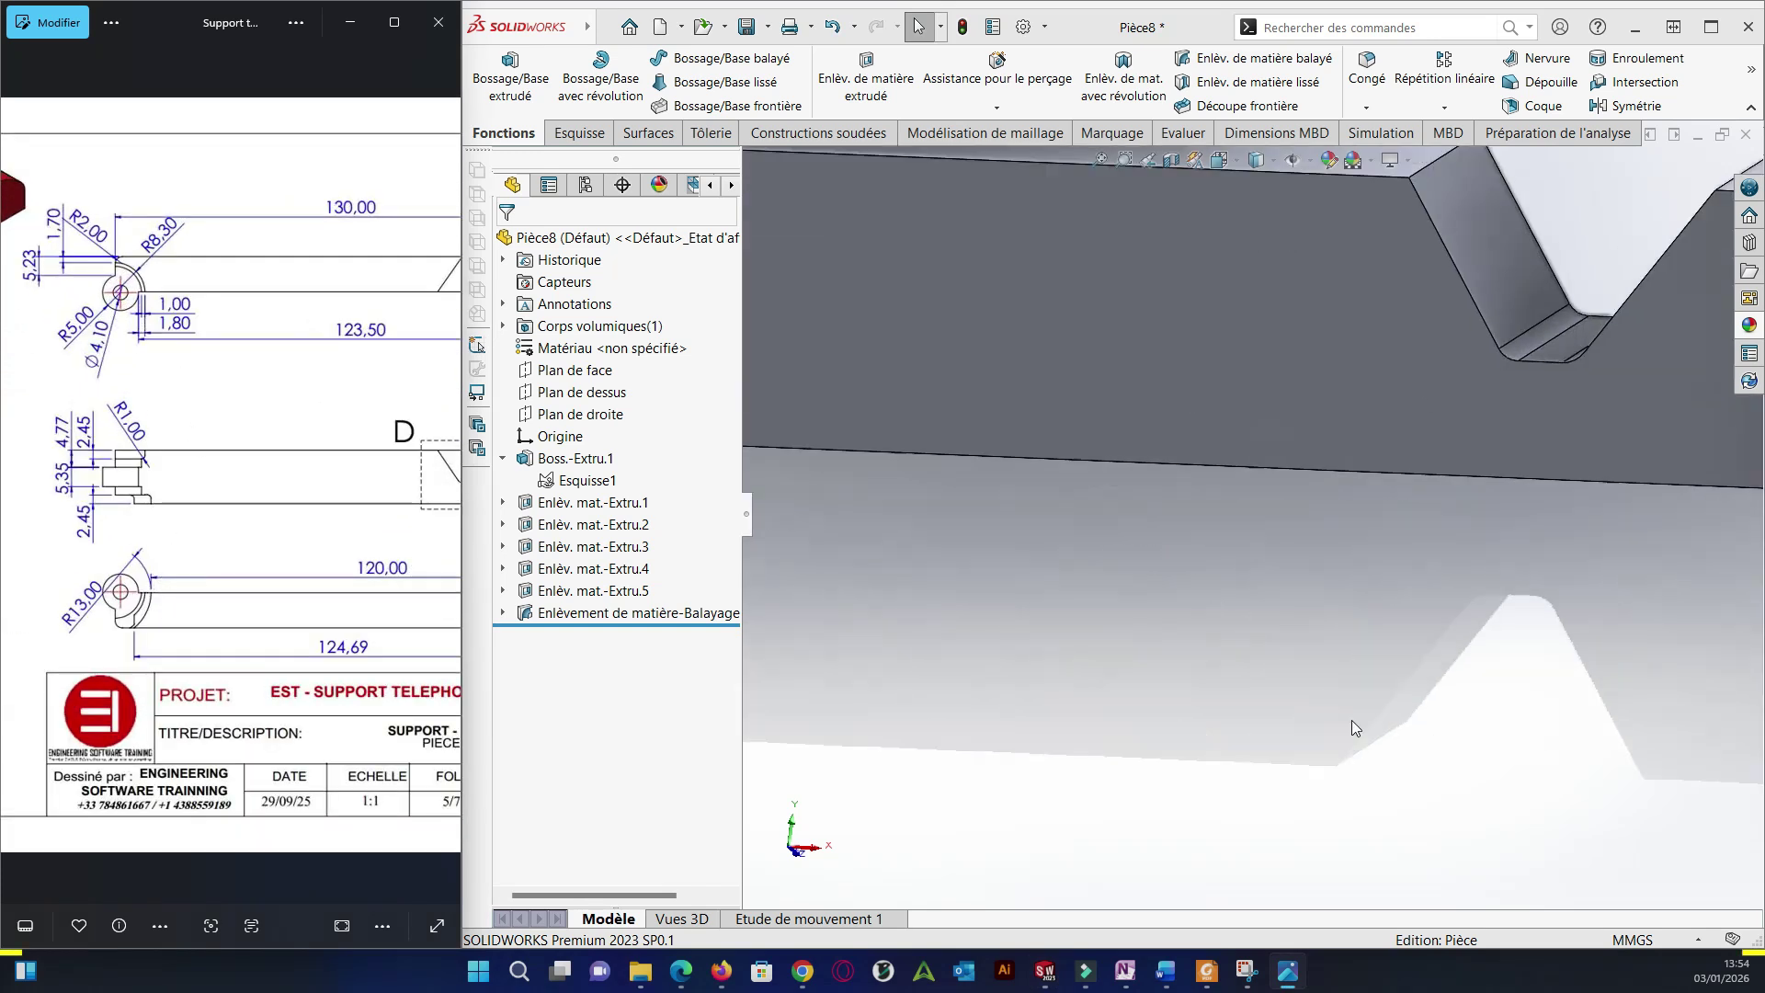
Fillet the bar's vertical corner edge beside the hinge knuckle with a 2 mm radius.
scroll(1305, 680, up, 6)
scroll(974, 464, down, 3)
middle_drag(1070, 453, 1347, 546)
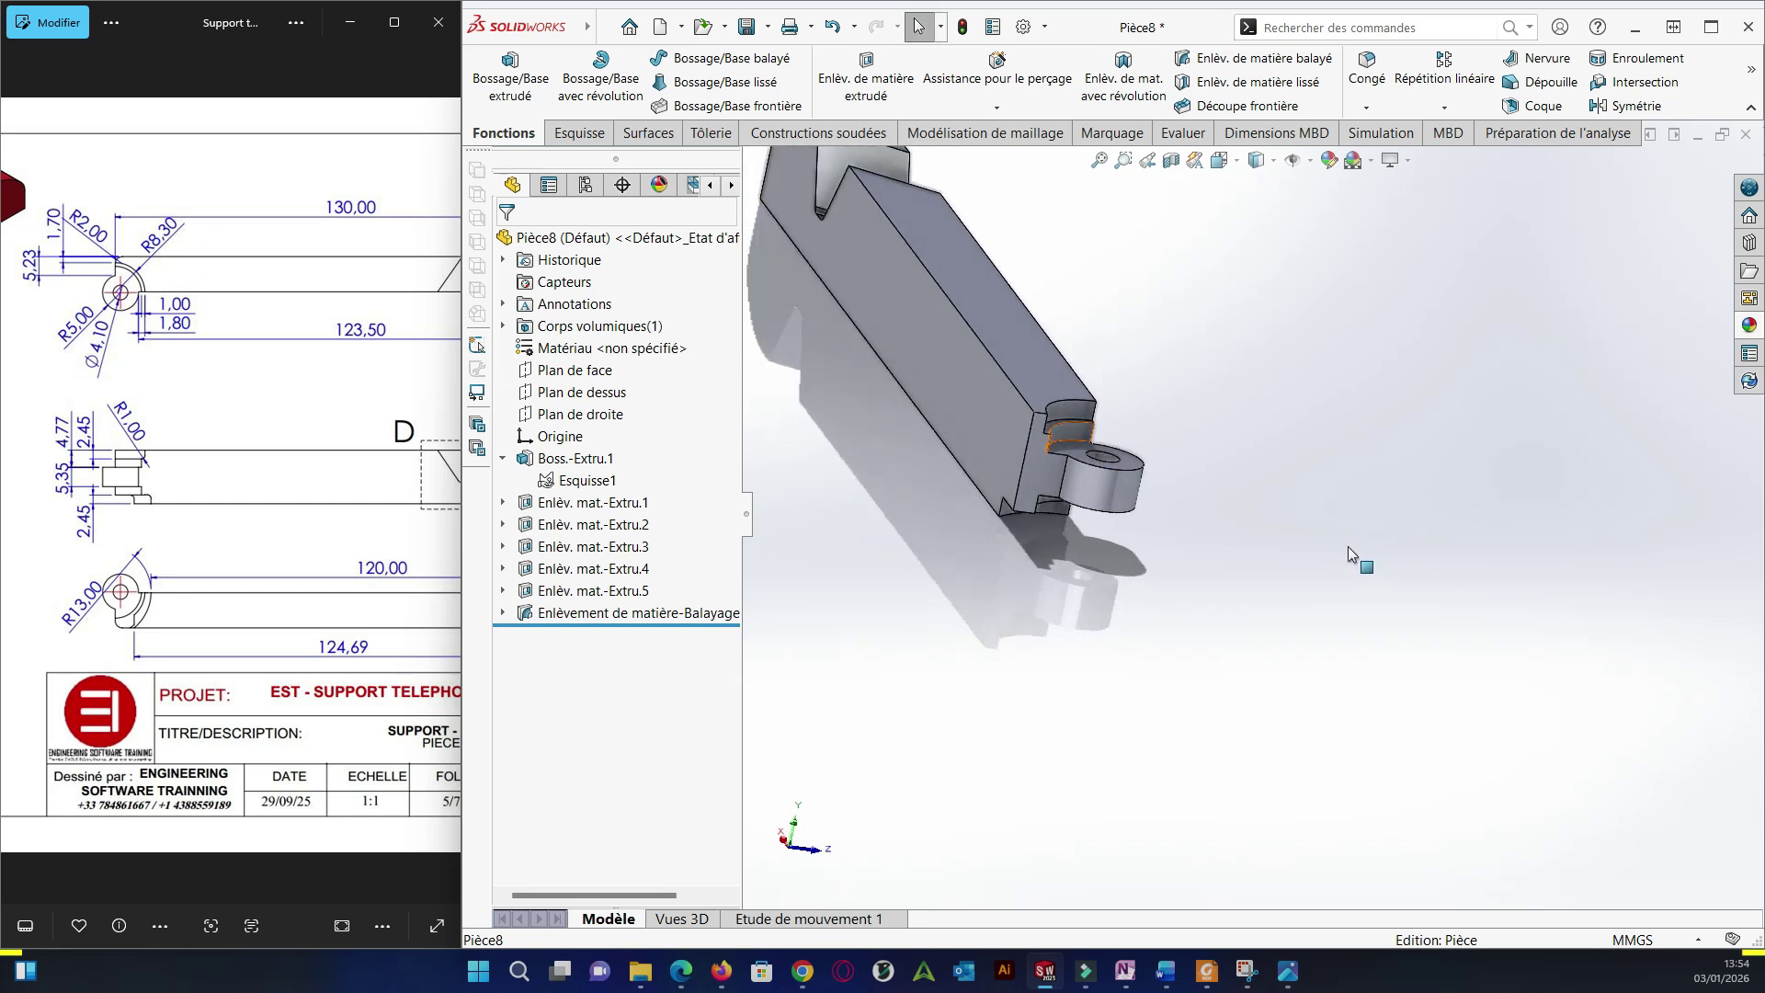
scroll(1034, 420, down, 3)
text(2)
key(Return)
click(1014, 492)
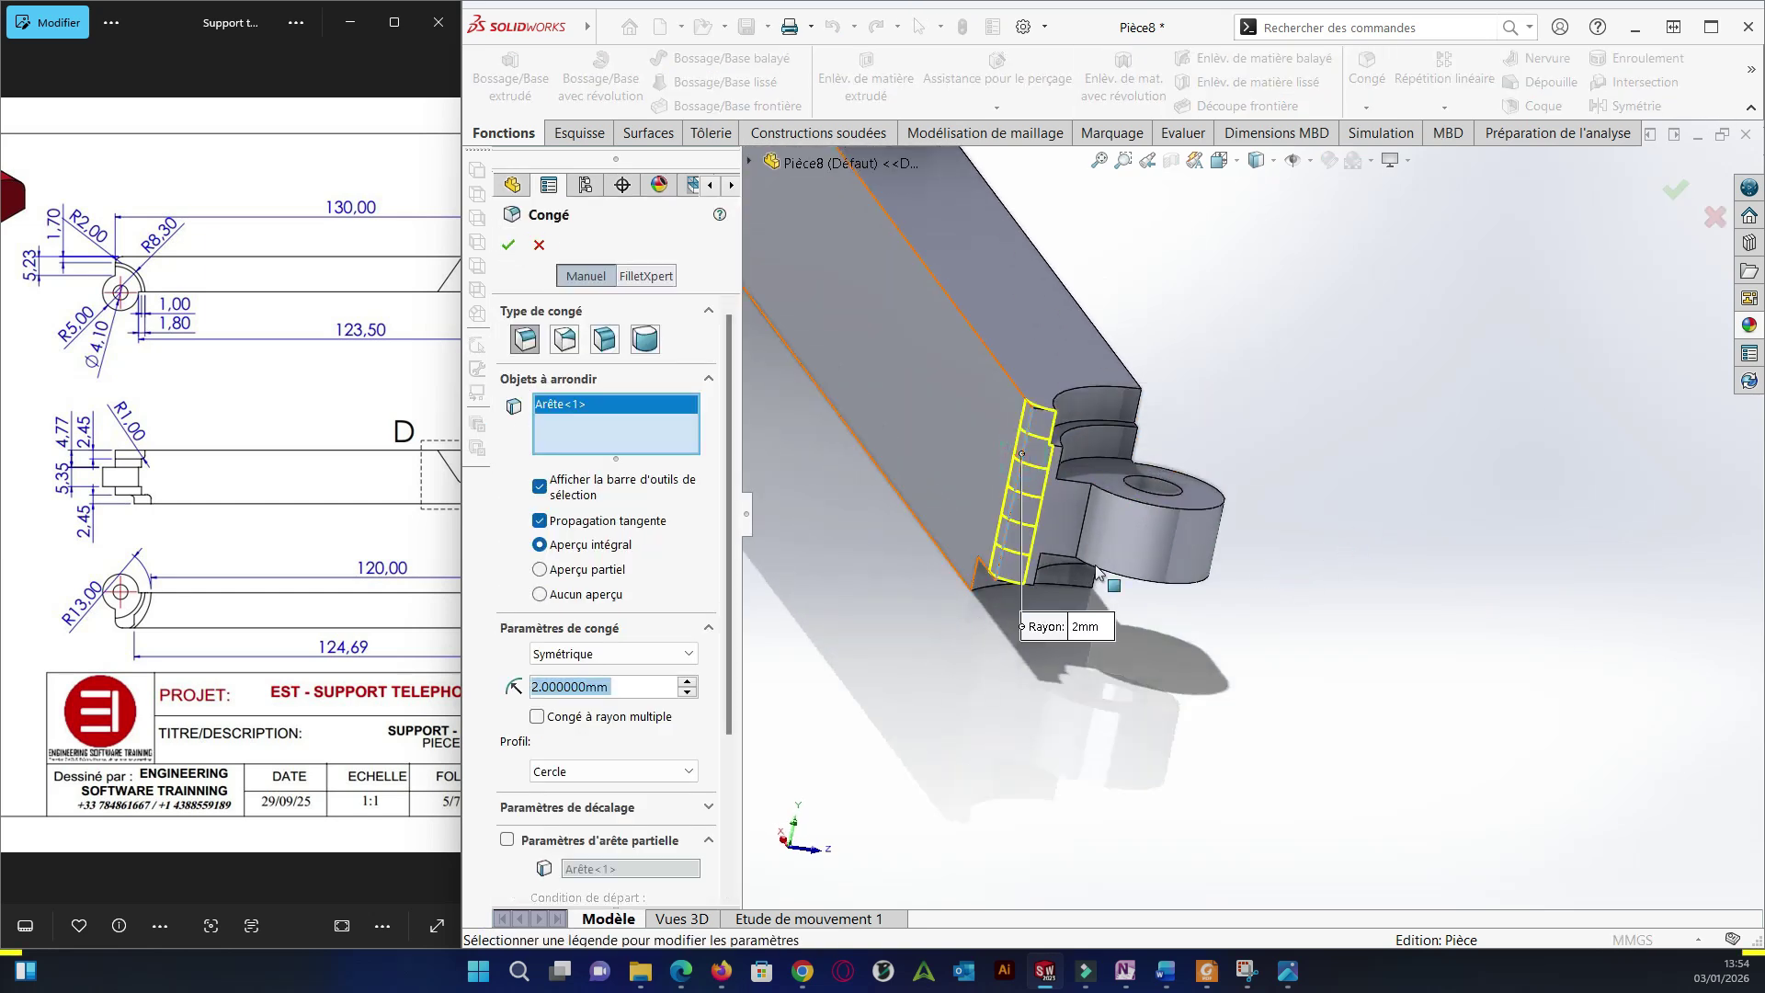
click(508, 245)
Fillet the two curved recess edges above and below the hinge knuckle with a 1 mm radius.
middle_drag(1360, 556, 1223, 541)
click(1366, 69)
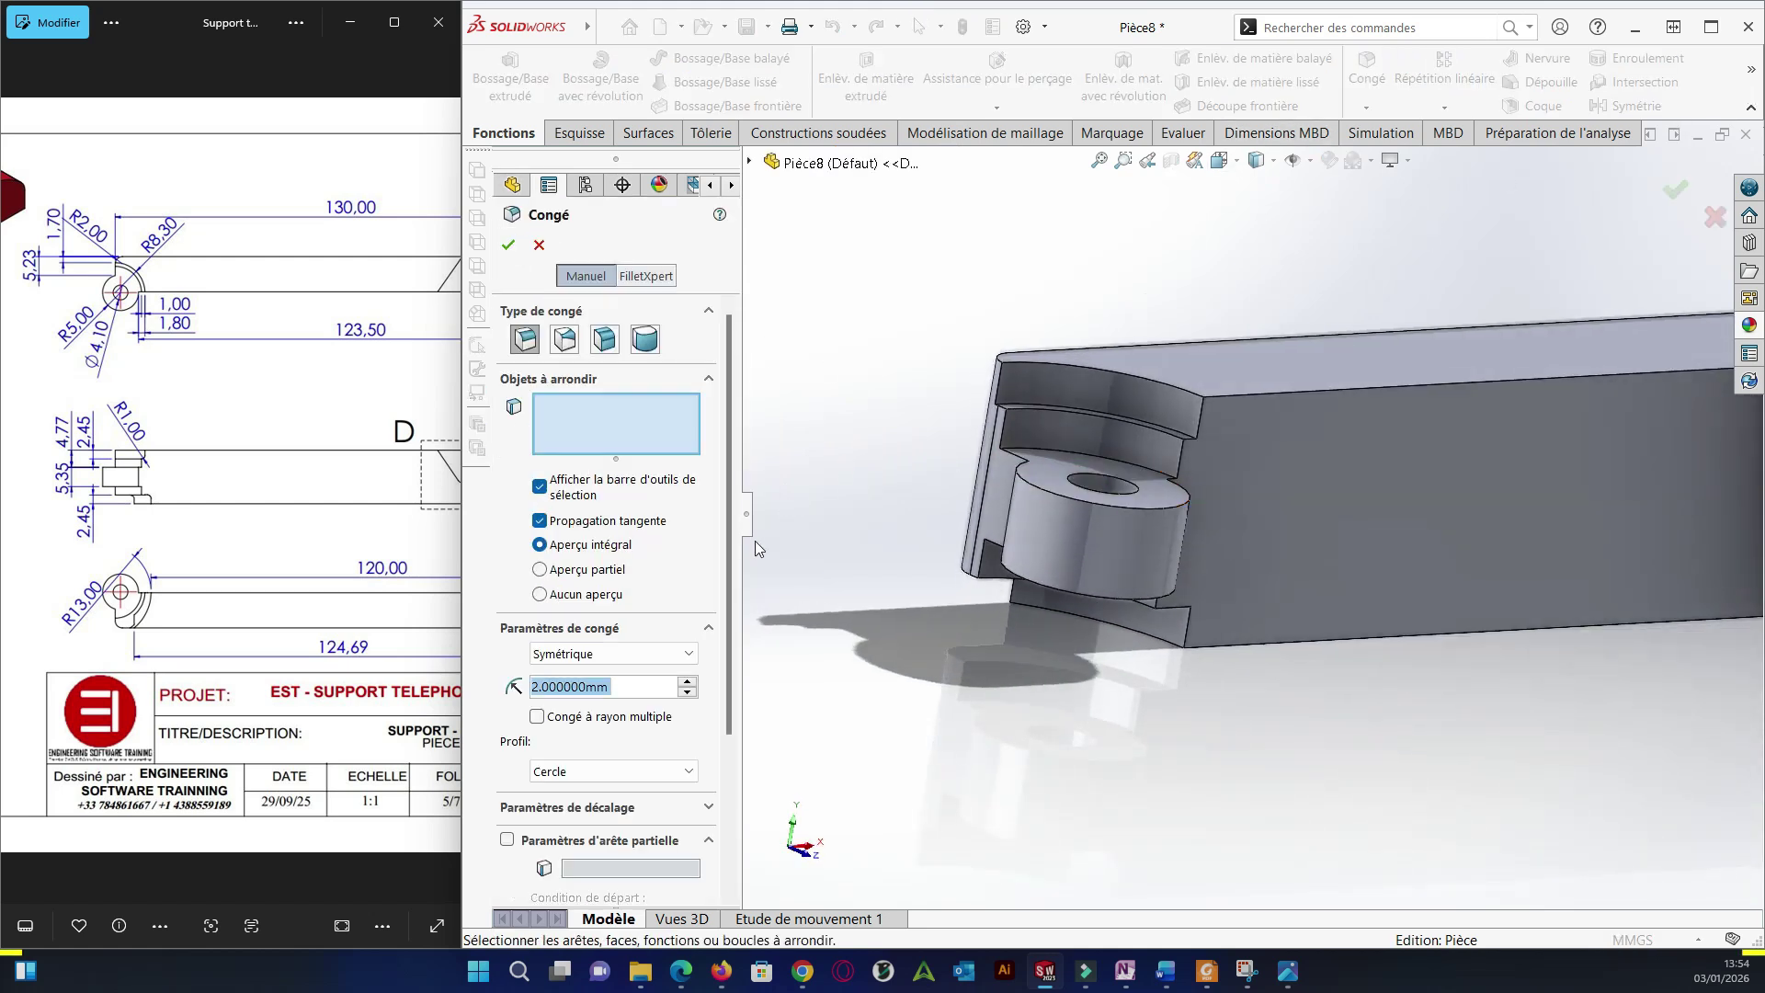
text(1)
key(Return)
middle_drag(1453, 506, 1486, 538)
click(1485, 538)
middle_drag(1554, 631, 1545, 413)
click(1454, 744)
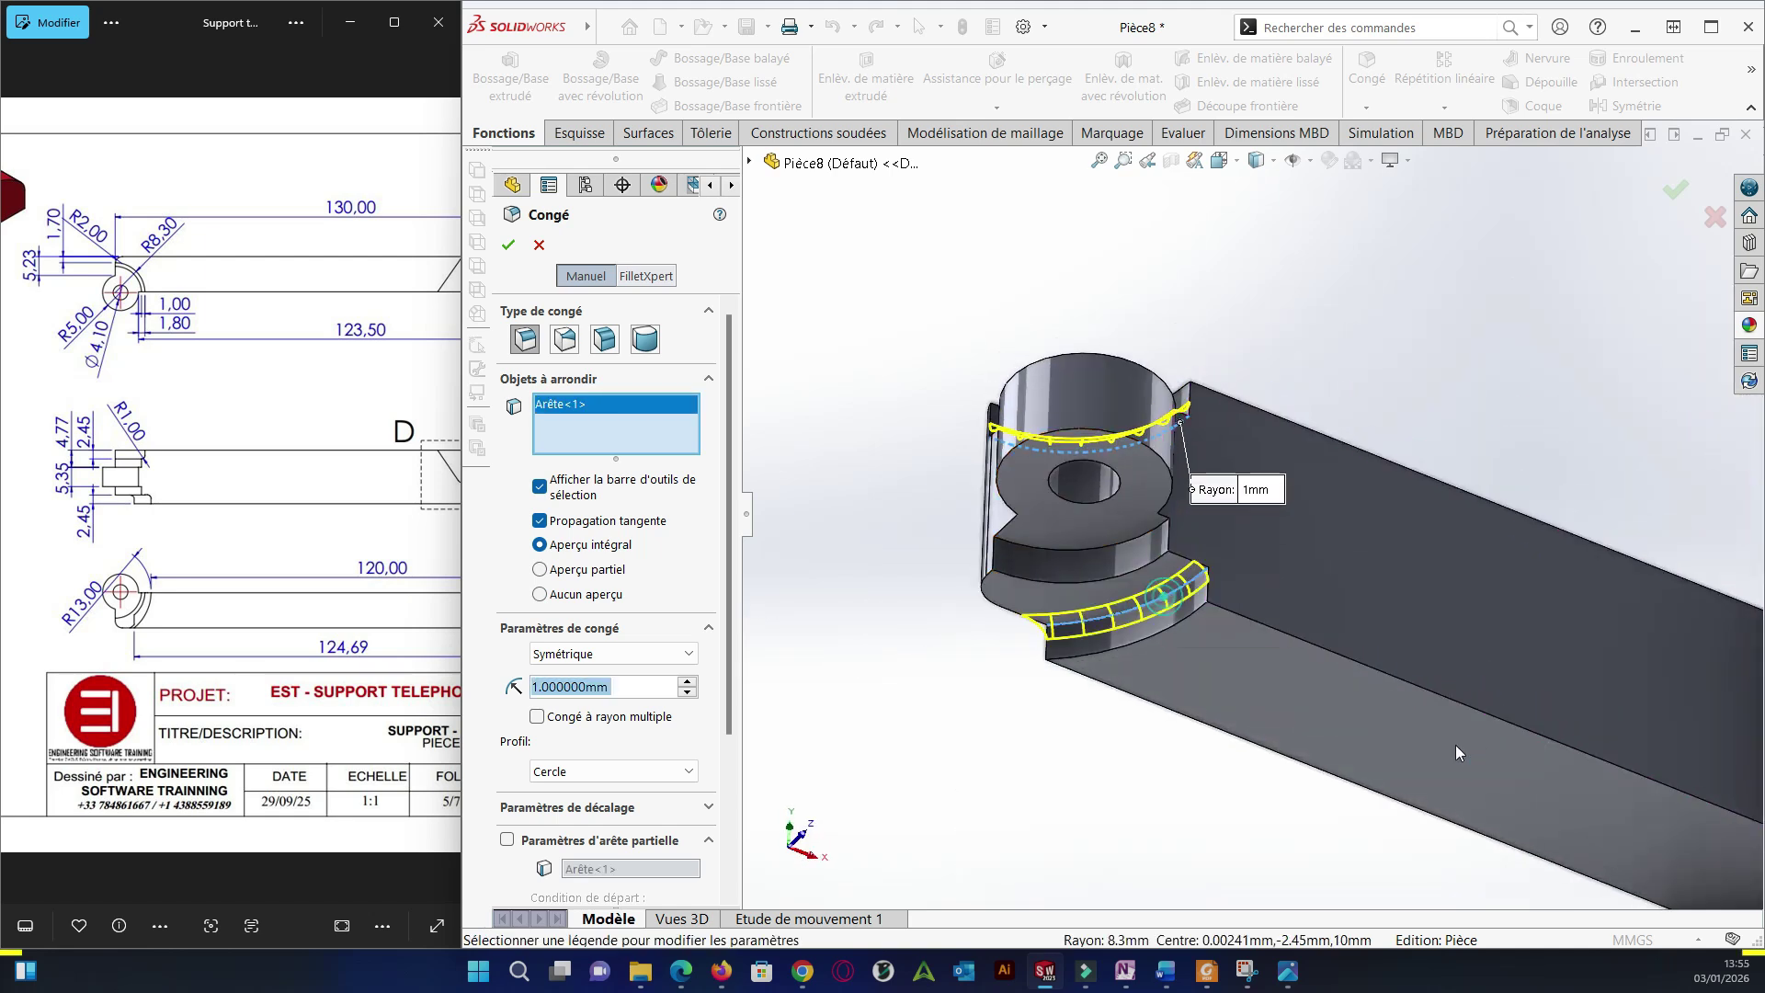
scroll(1303, 611, down, 4)
scroll(1315, 606, up, 5)
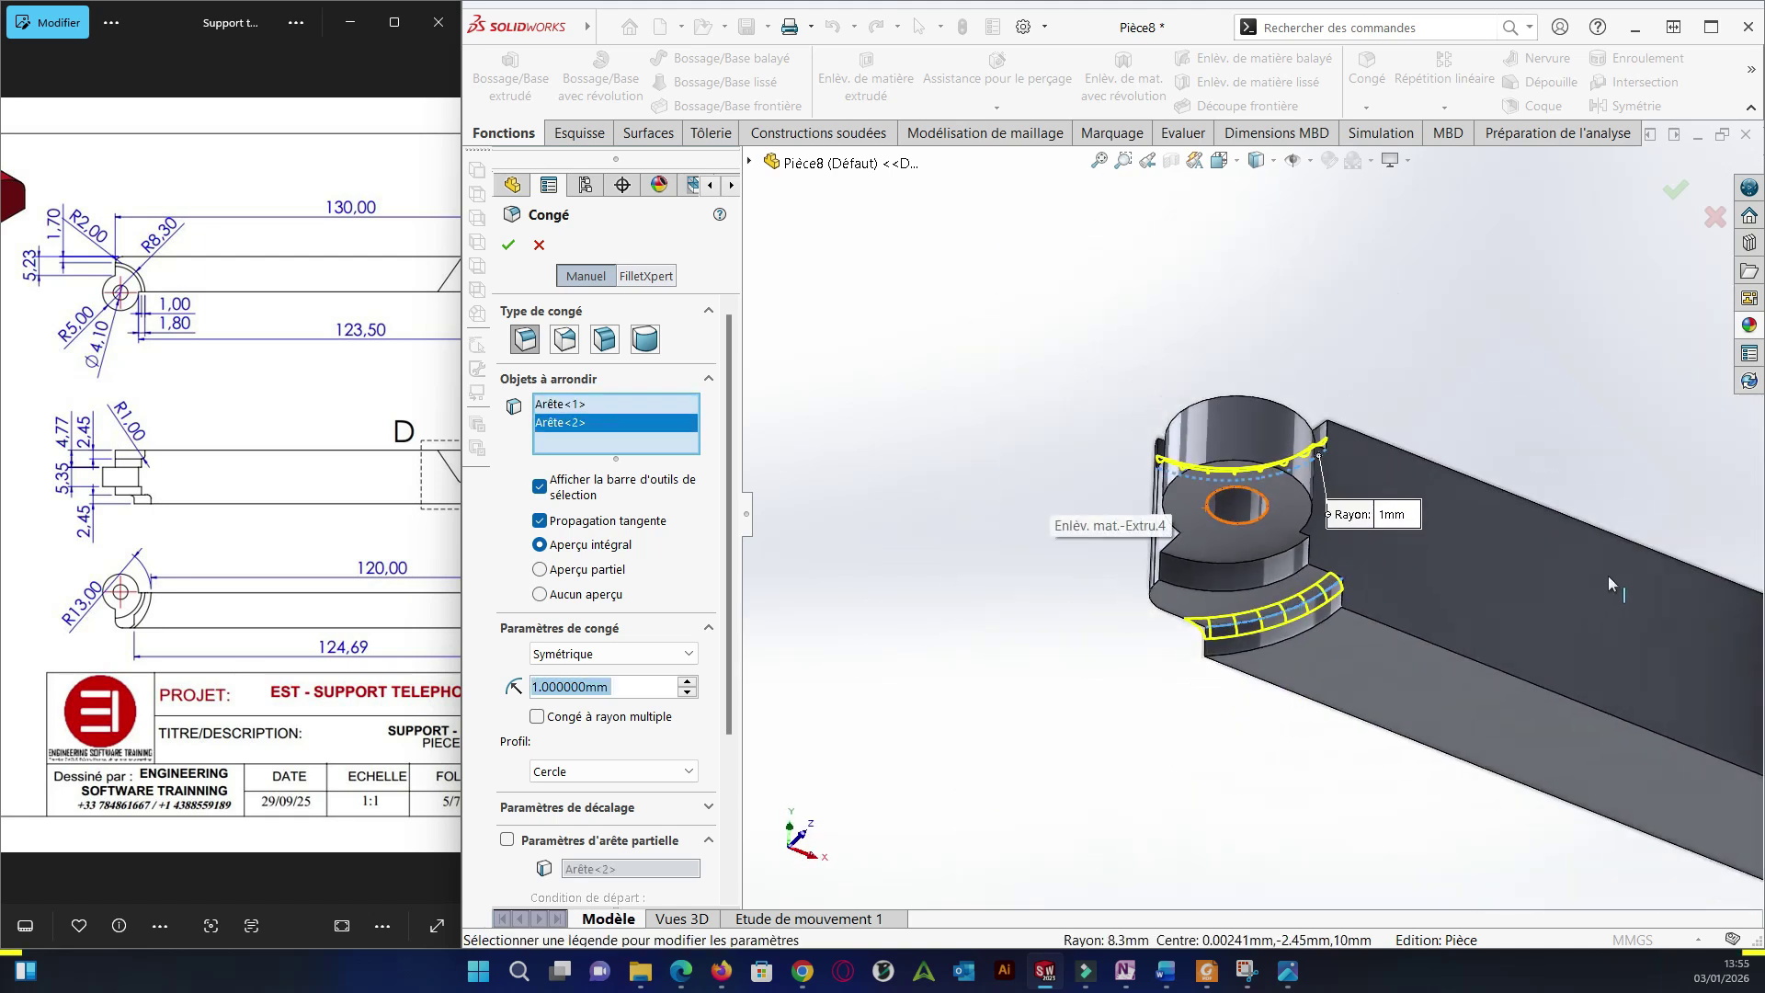
middle_drag(1611, 588, 1588, 768)
click(503, 248)
Apply the Rouge appearance from the Uni category to the whole part.
scroll(1315, 696, up, 5)
scroll(1553, 570, down, 5)
middle_drag(1712, 644, 1666, 625)
scroll(1508, 666, up, 6)
middle_drag(1498, 671, 1700, 733)
right_click(581, 237)
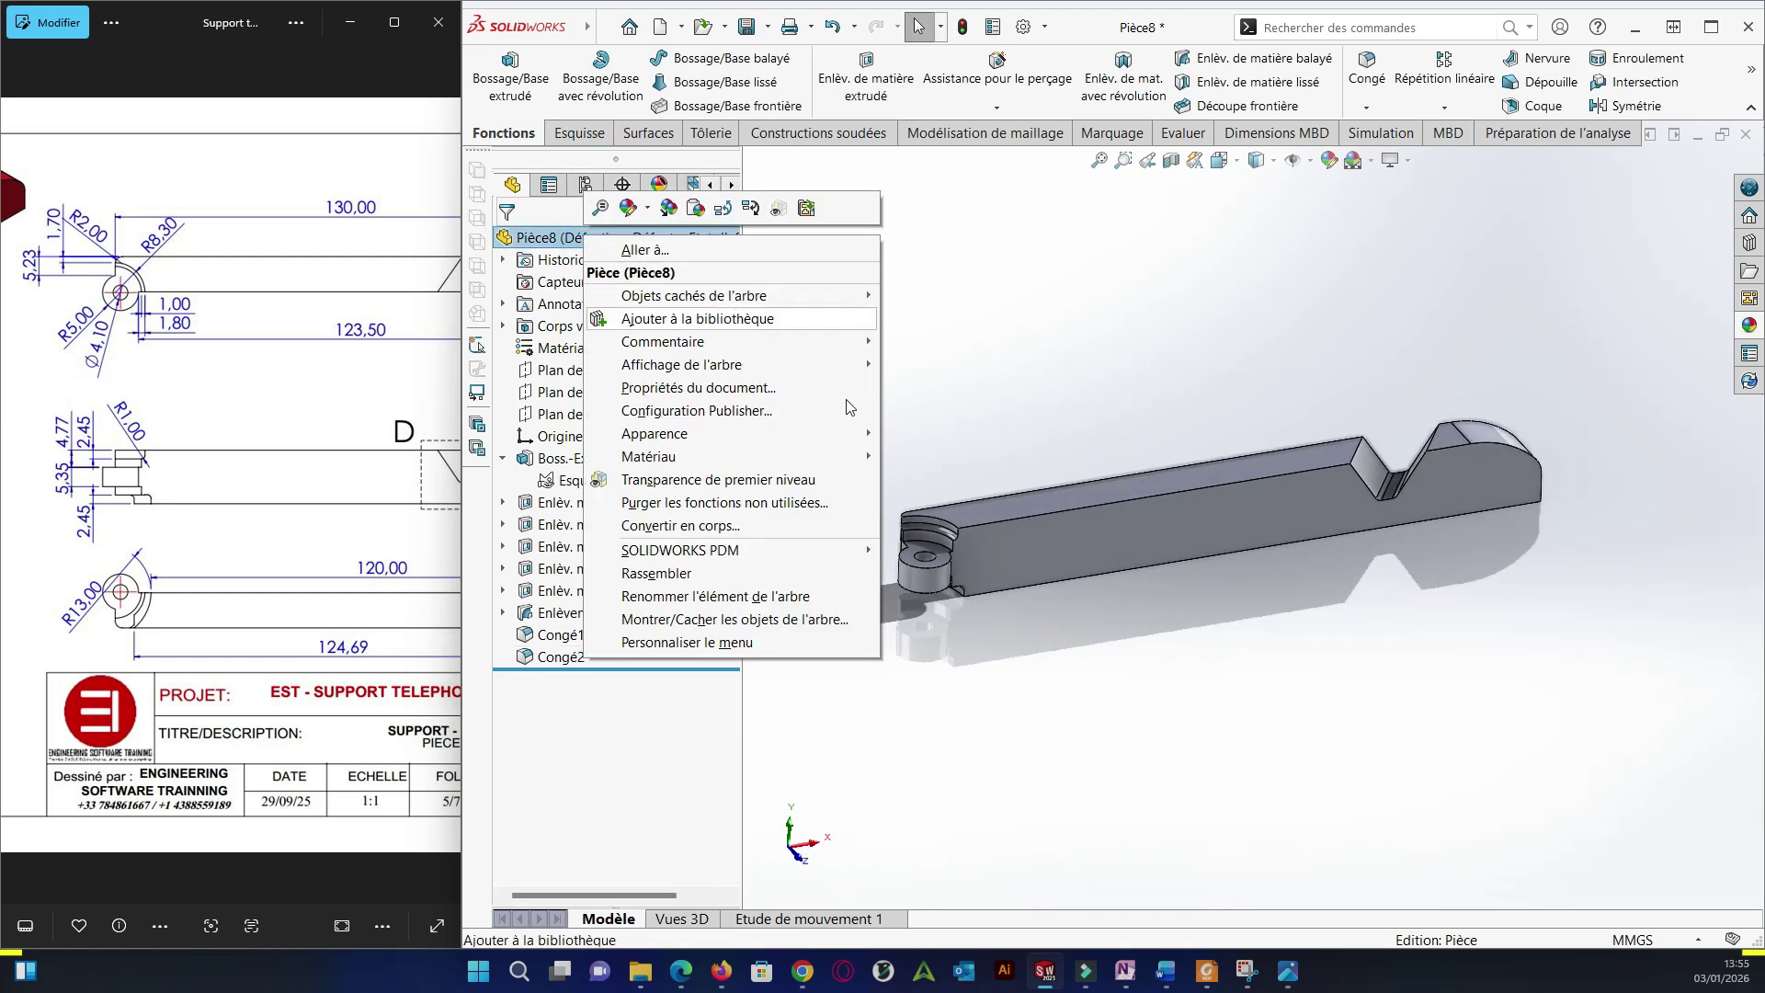
click(646, 212)
click(654, 251)
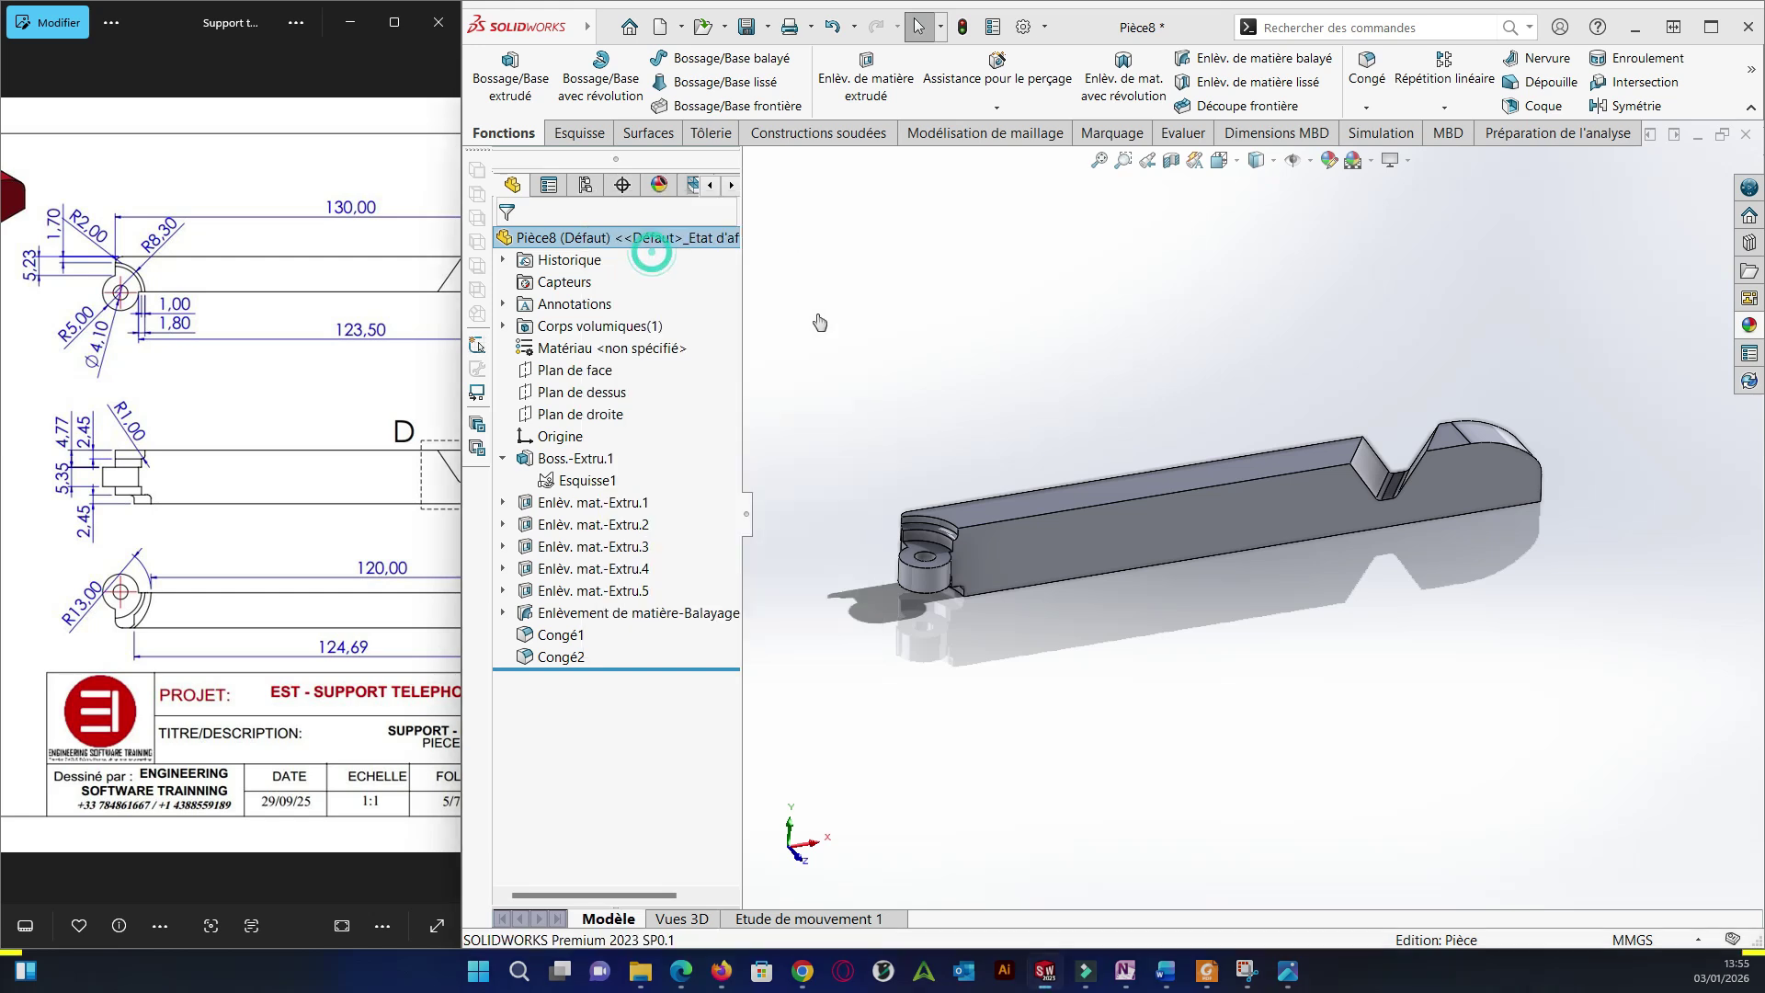
scroll(1479, 215, down, 2)
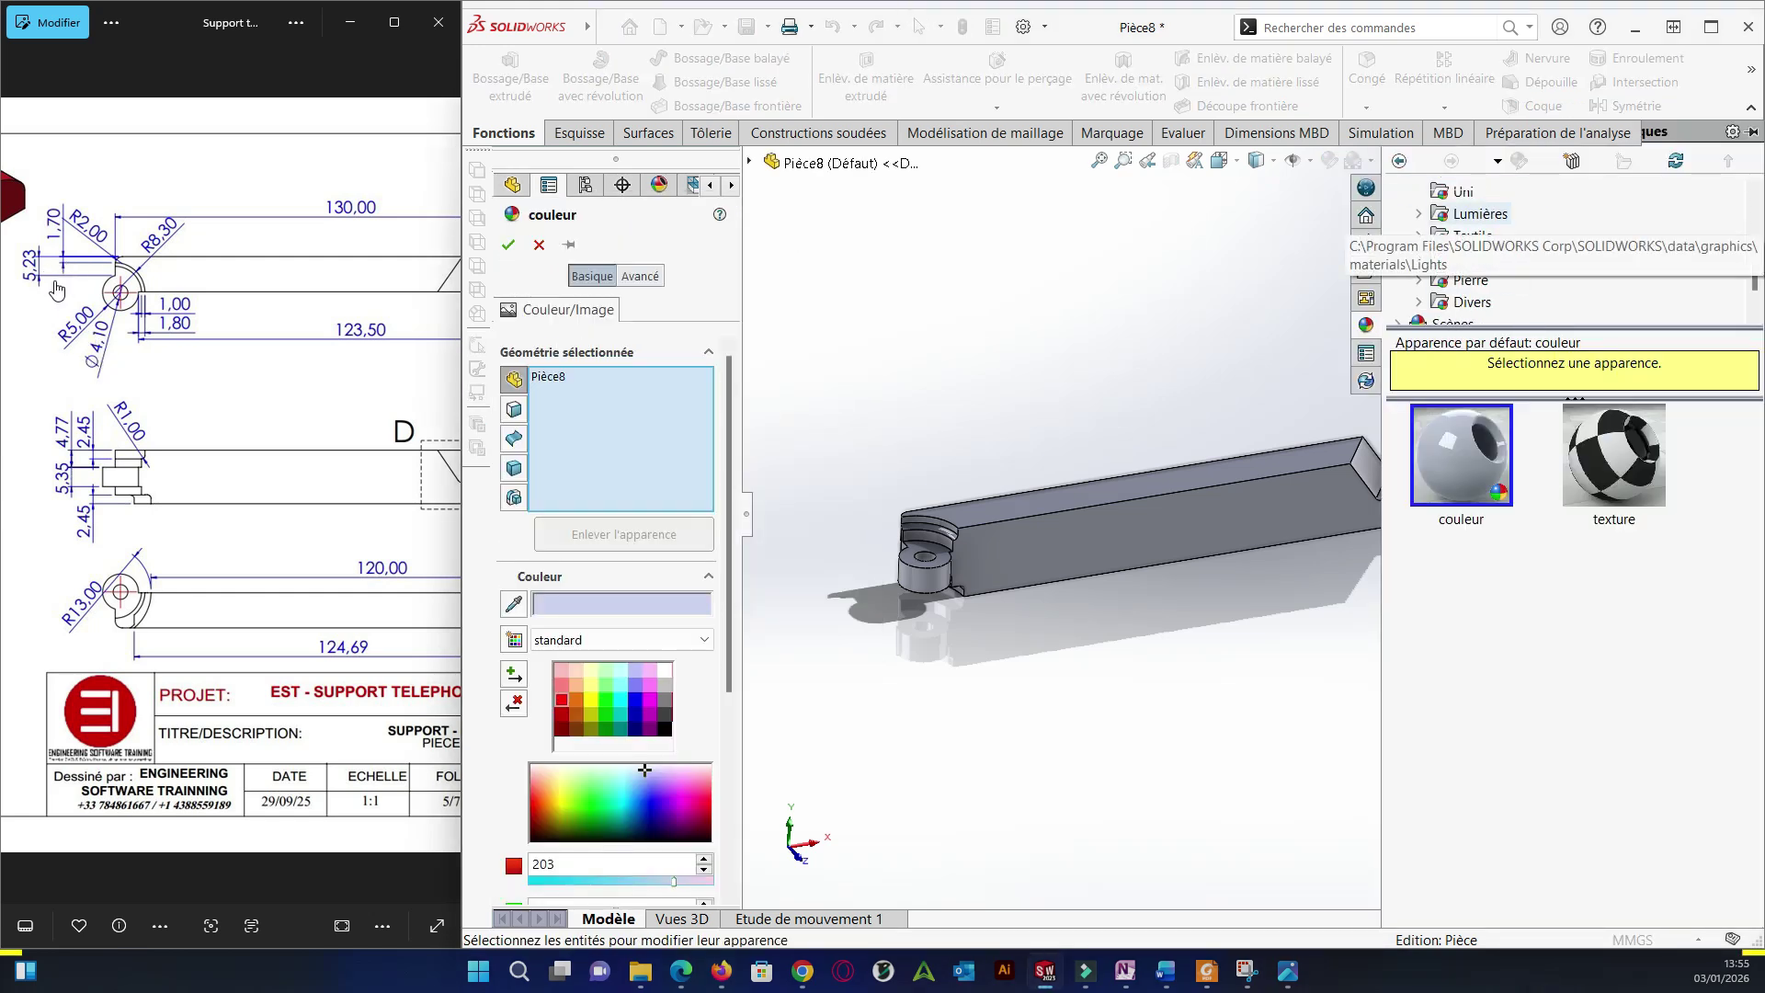
click(1462, 192)
click(1607, 449)
click(509, 244)
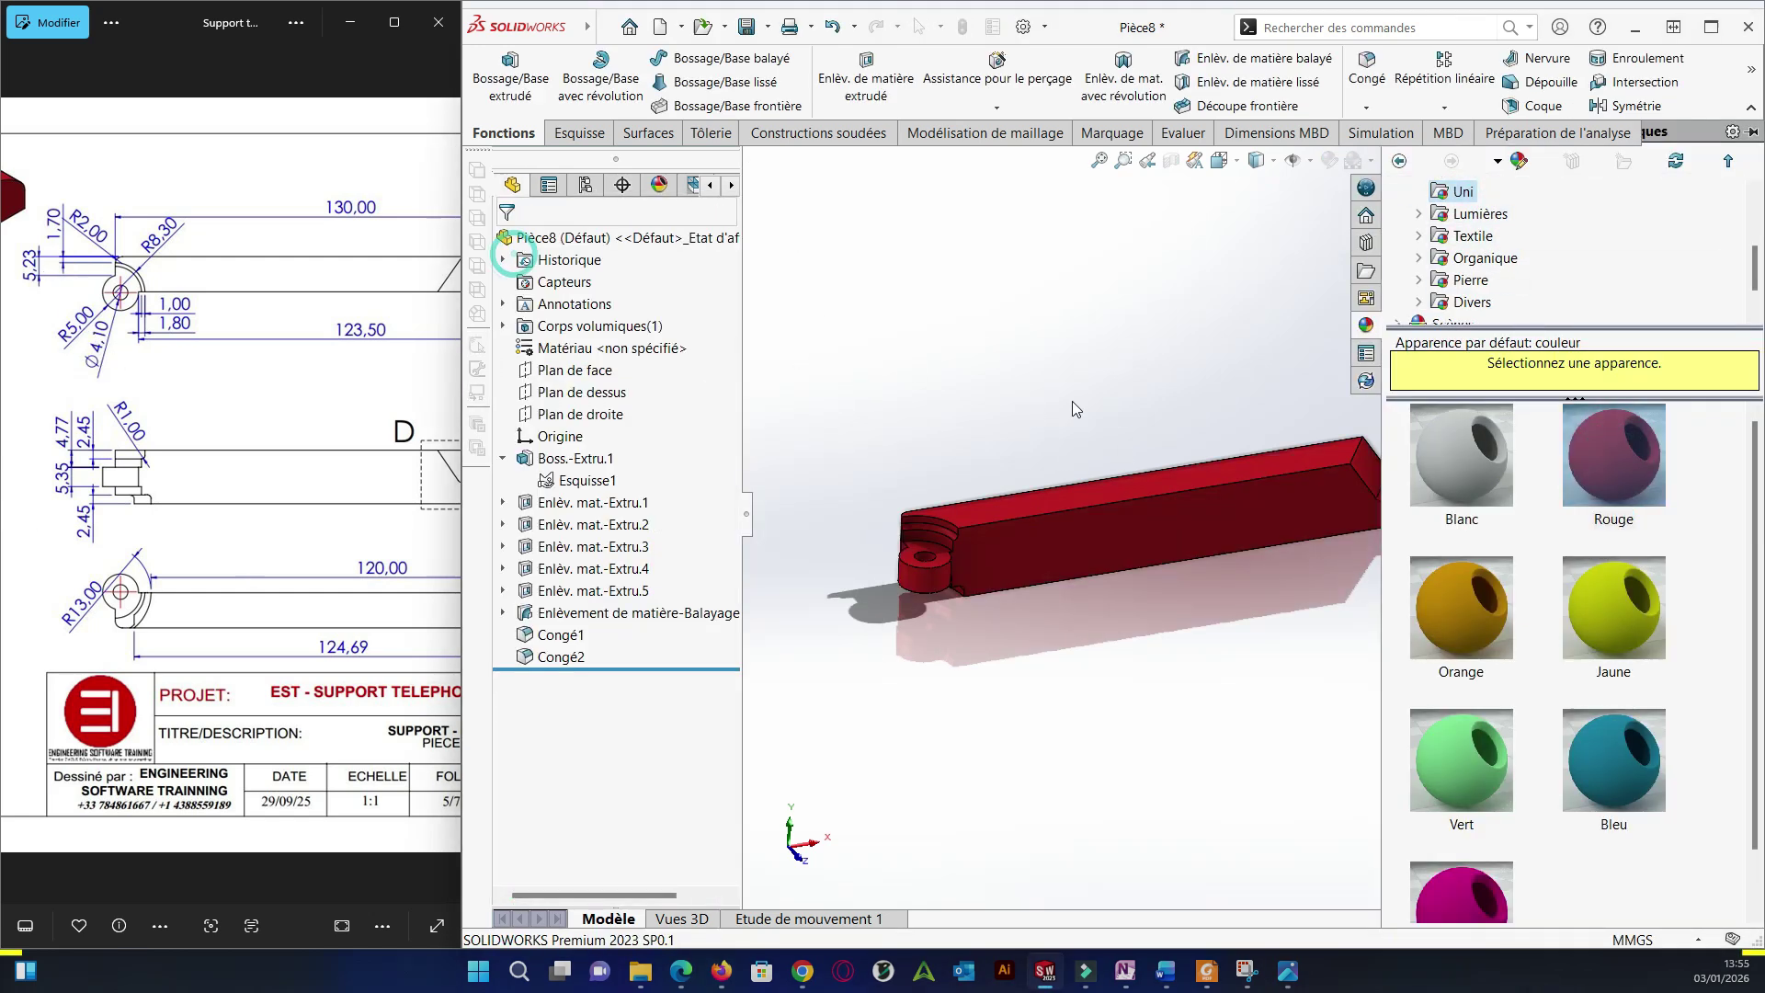
Save the part as "pièce 3" in the Support téléphone folder.
click(1072, 402)
middle_drag(1314, 354, 1397, 386)
click(768, 27)
click(800, 79)
text(pièce 3)
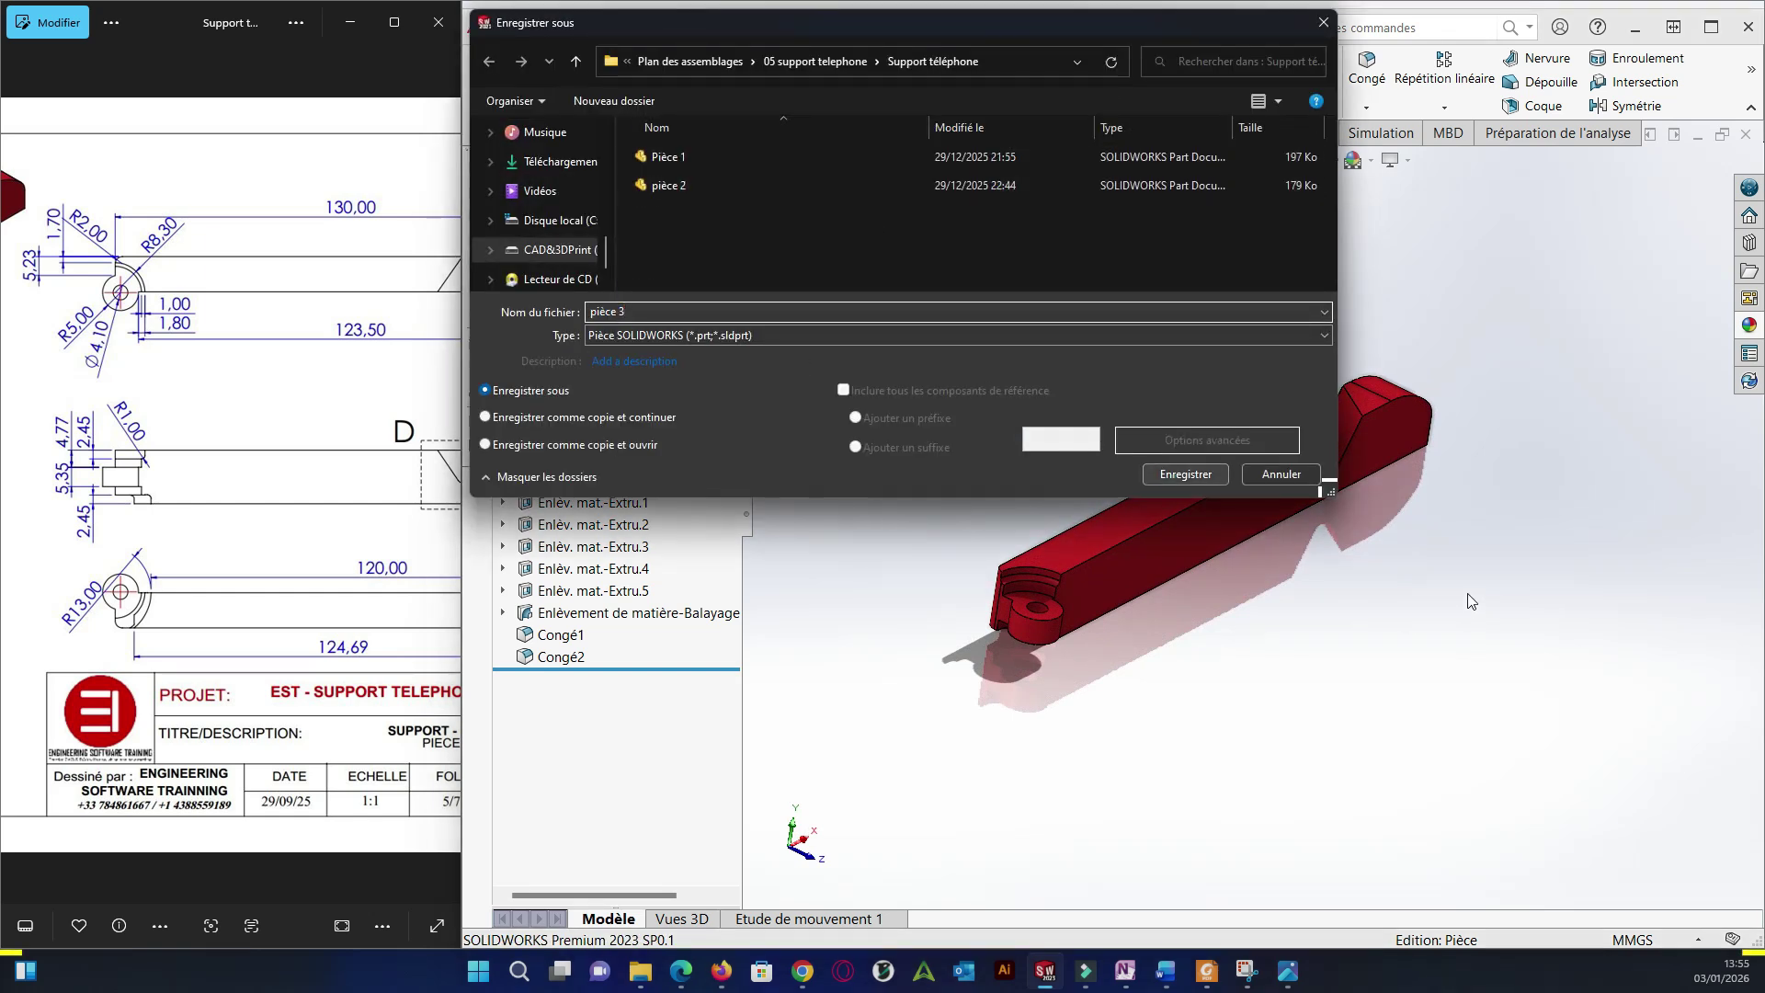
key(Return)
middle_drag(1404, 467, 1585, 620)
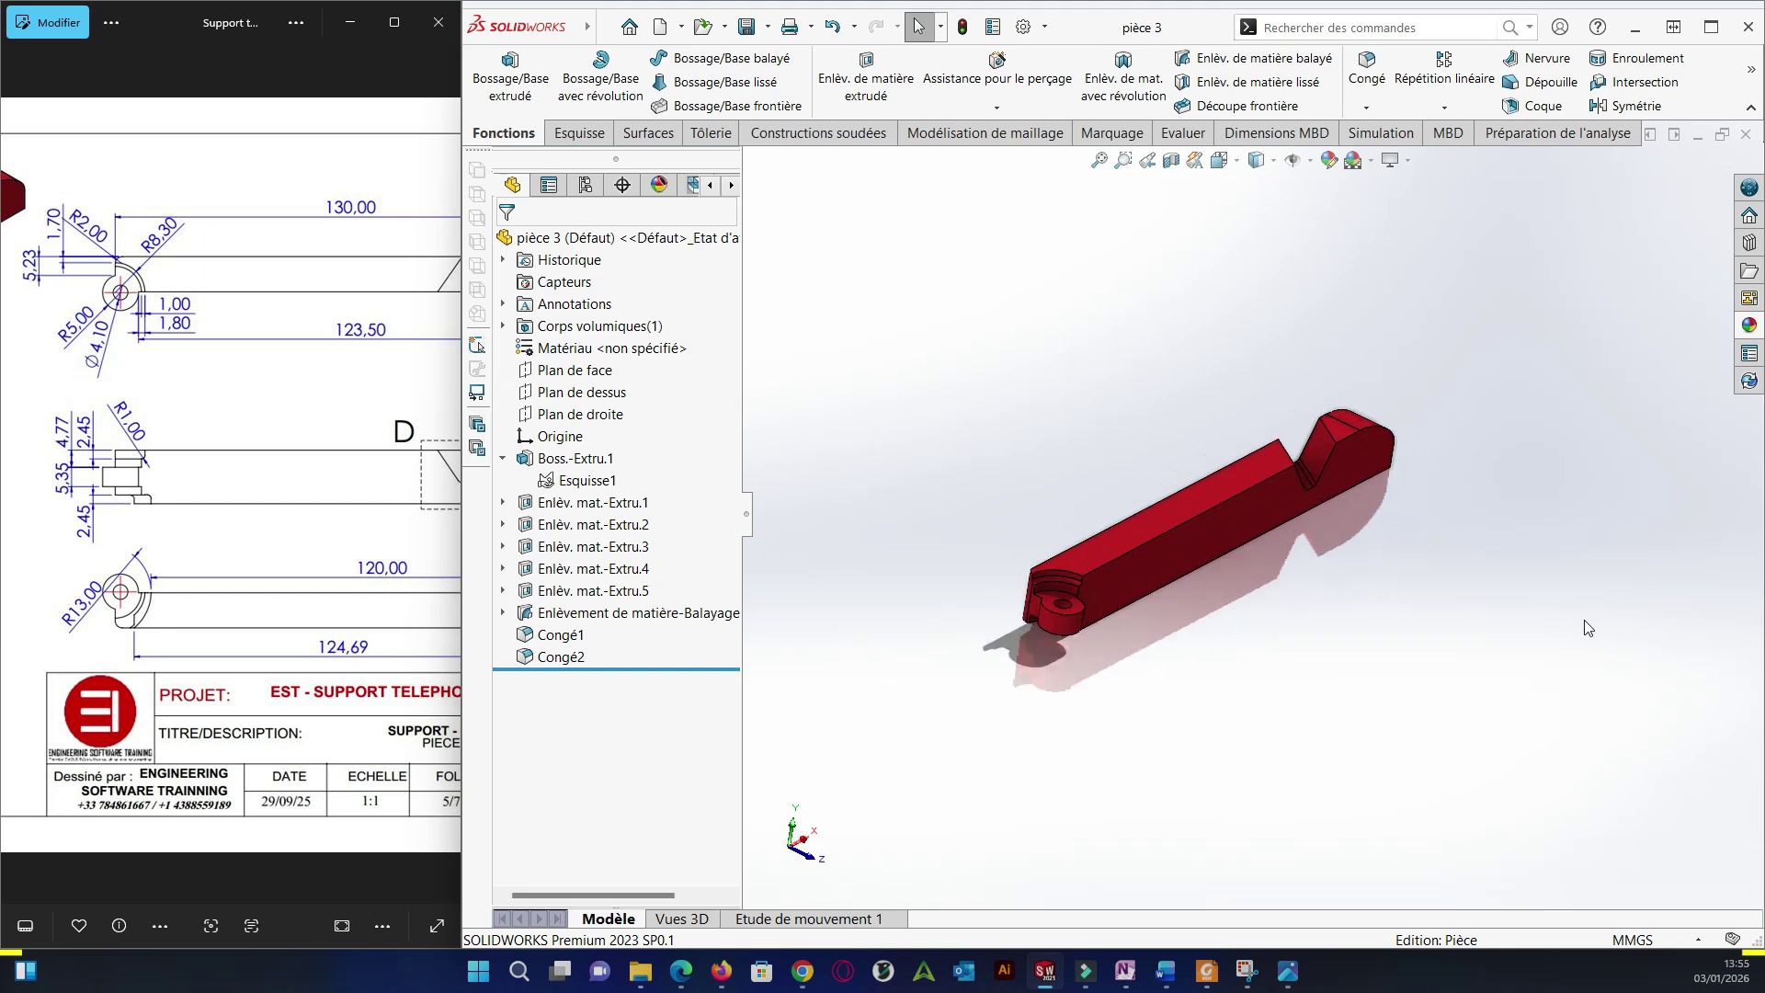
scroll(1585, 619, down, 1)
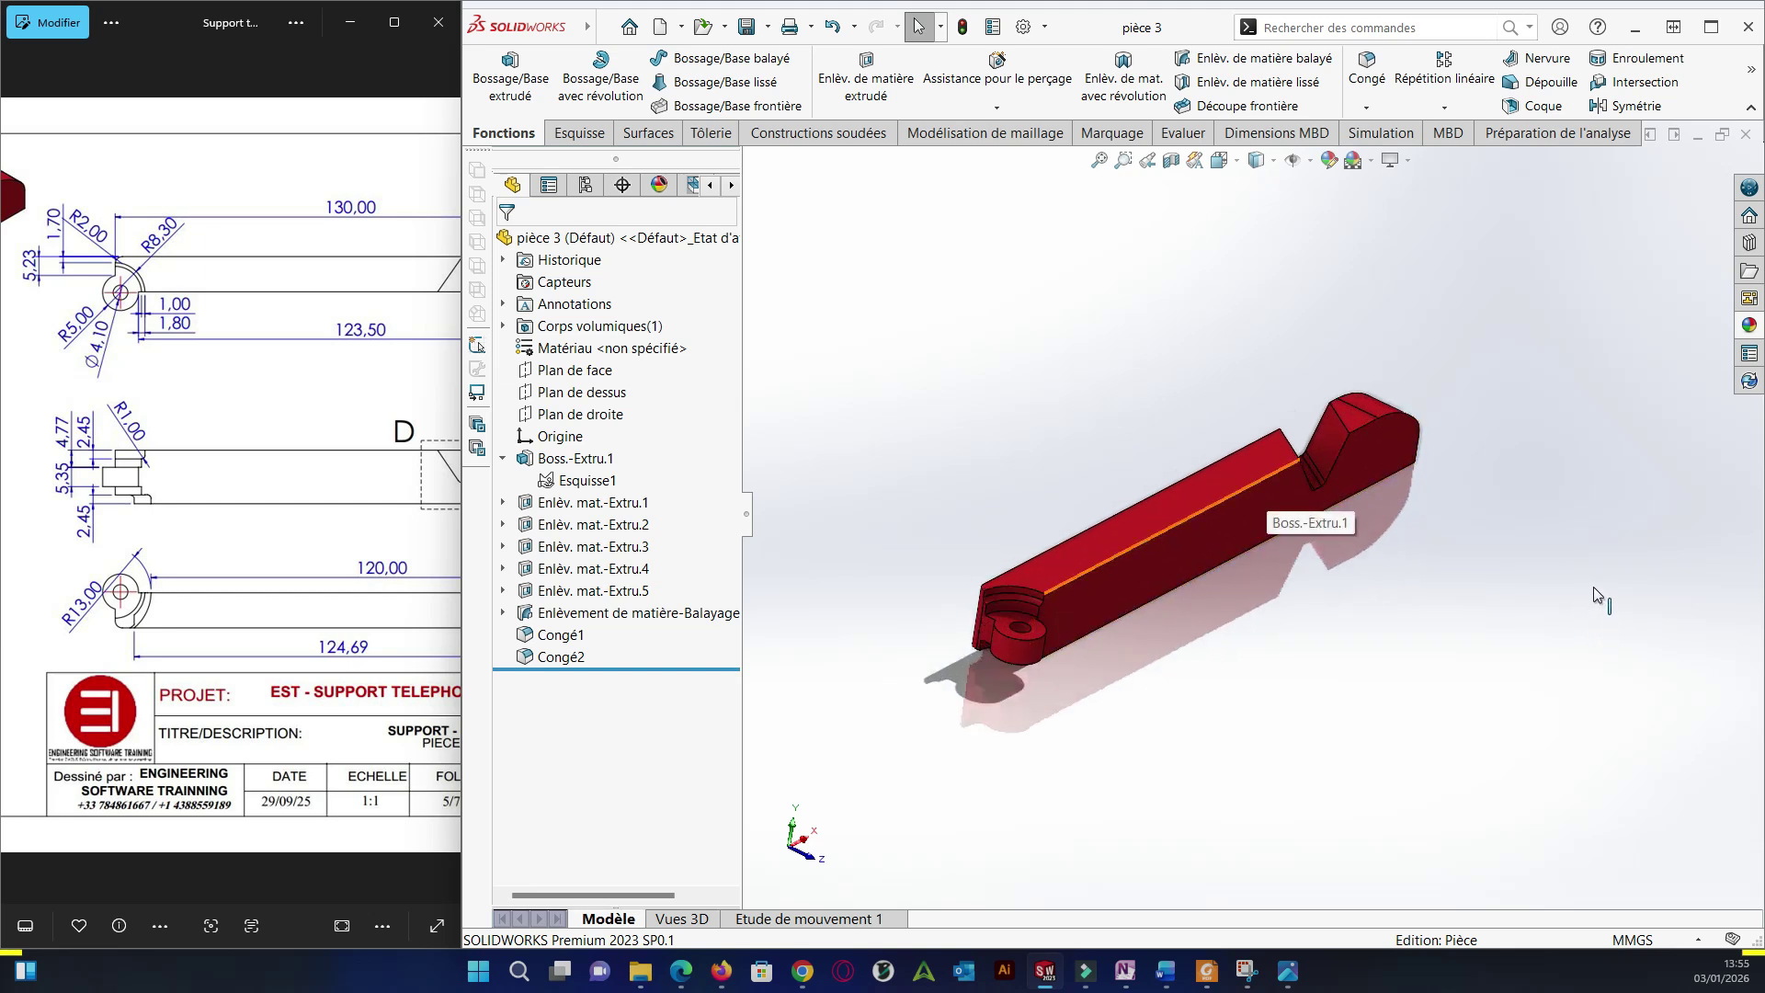